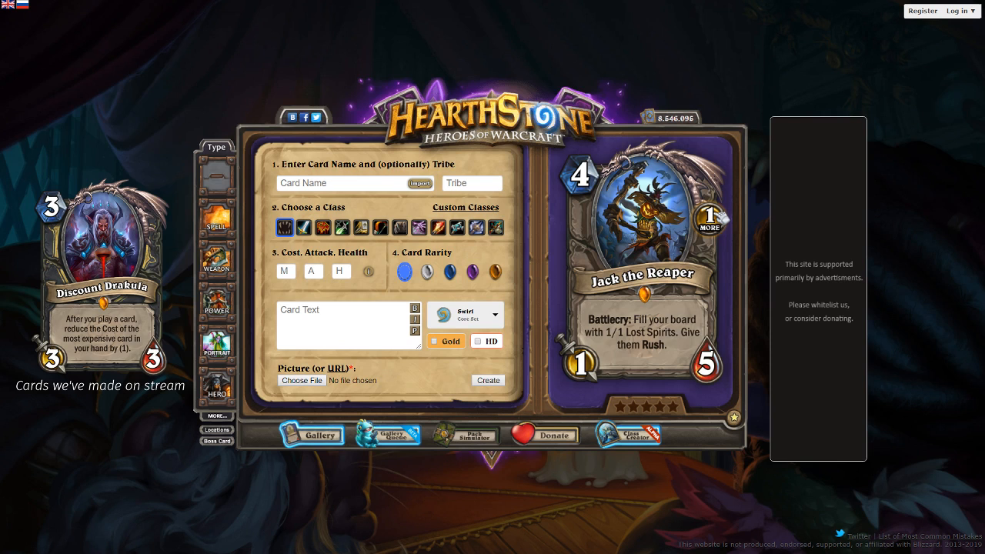
# - Set the card's cost to 4, attack to 3 and health to 3, and choose the orange legendary rarity
pyautogui.click(286, 271)
pyautogui.write('3')
pyautogui.click(313, 272)
pyautogui.write('3')
pyautogui.click(342, 271)
pyautogui.write('3')
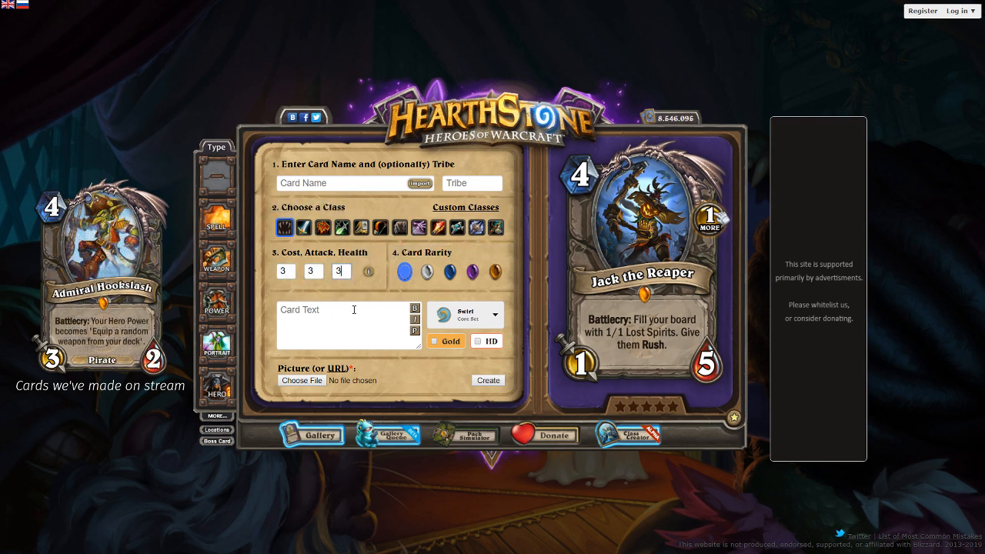
pyautogui.click(354, 310)
pyautogui.doubleClick(285, 271)
pyautogui.write('4')
pyautogui.click(496, 272)
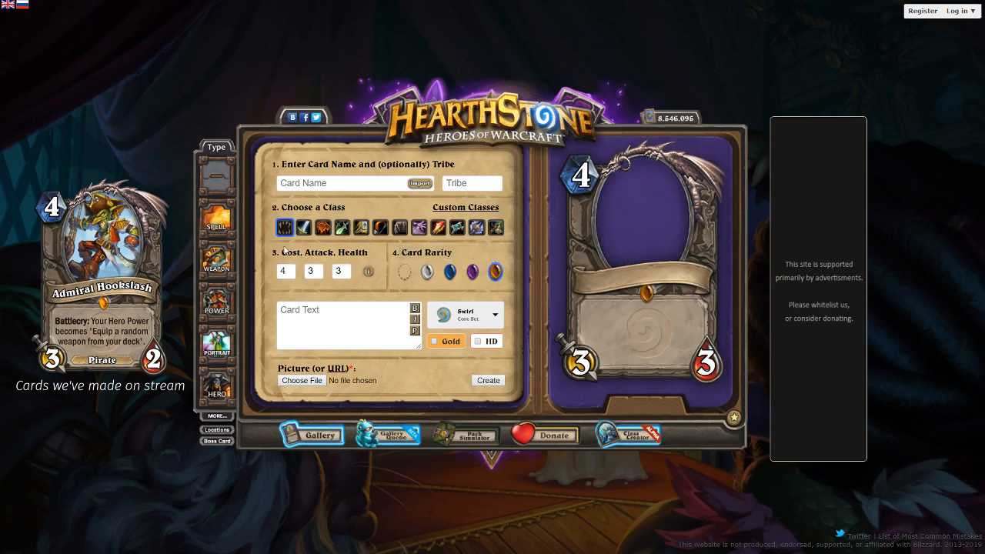
# - Enter the card text "Battlecry: Discover a Secret. If it's 1-Cost, put it into play. If it's 3-Cost, put it on your deck."
pyautogui.click(328, 324)
pyautogui.write('Battlec')
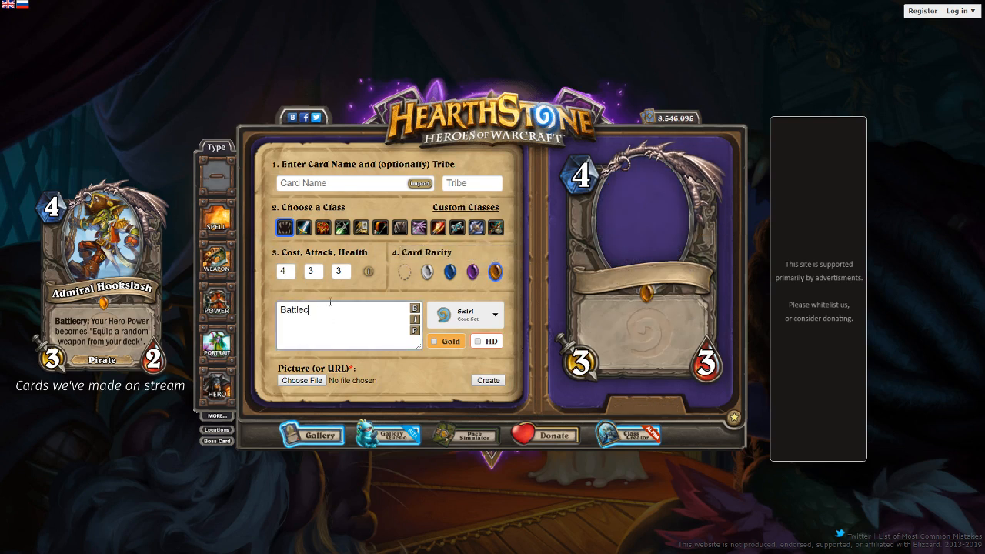
pyautogui.write('ry: Discover a Secret.')
pyautogui.press('Return')
pyautogui.write("If it's")
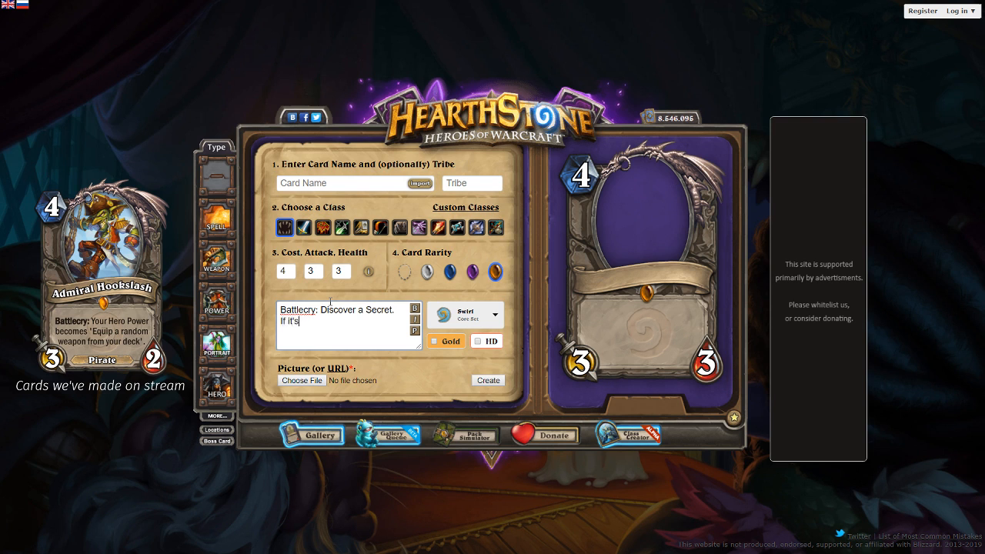
pyautogui.write(" 1-Cost, put it into play. If it's ")
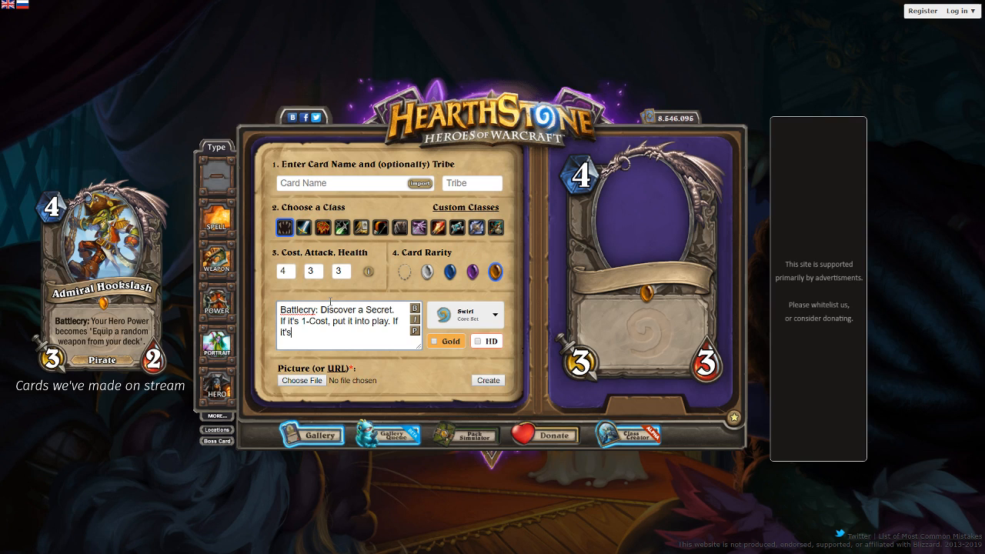
pyautogui.write('3')
pyautogui.press('BackSpace')
pyautogui.write('3-Cost, put it on your deck.')
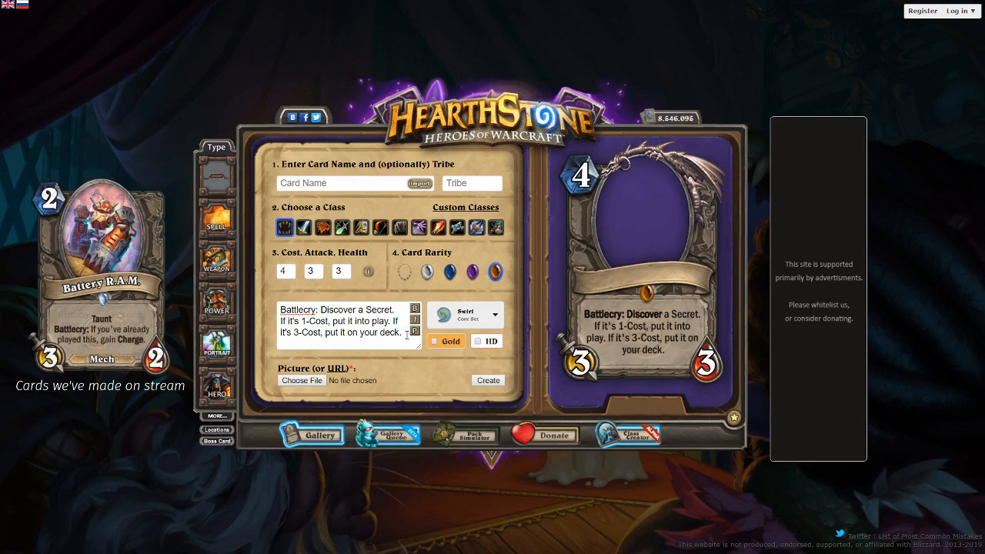
# - Reword the card text as "Battlecry: Discover a 1, 2, or 3-Cost Secret.", removing the two conditional clauses
pyautogui.moveTo(406, 335); pyautogui.dragTo(262, 315)
pyautogui.press('BackSpace')
pyautogui.press('BackSpace')
pyautogui.press('BackSpace')
pyautogui.press('BackSpace')
pyautogui.press('BackSpace')
pyautogui.press('BackSpace')
pyautogui.press('BackSpace')
pyautogui.press('BackSpace')
pyautogui.press('BackSpace')
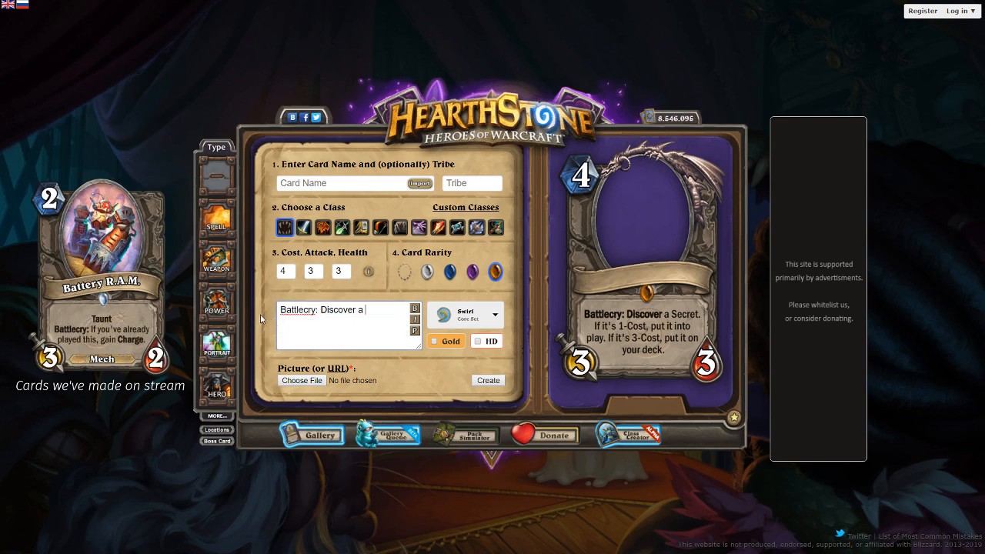
pyautogui.write('1, 2, or 3-Cost secre')
pyautogui.hotkey('ctrl', 'BackSpace')
pyautogui.write('Secret.')
# - Try wording the Discover target as "Paladin, Hunter, or Mage Secret." with a Paladin Secrets clause, and remove that wording again
pyautogui.click(384, 331)
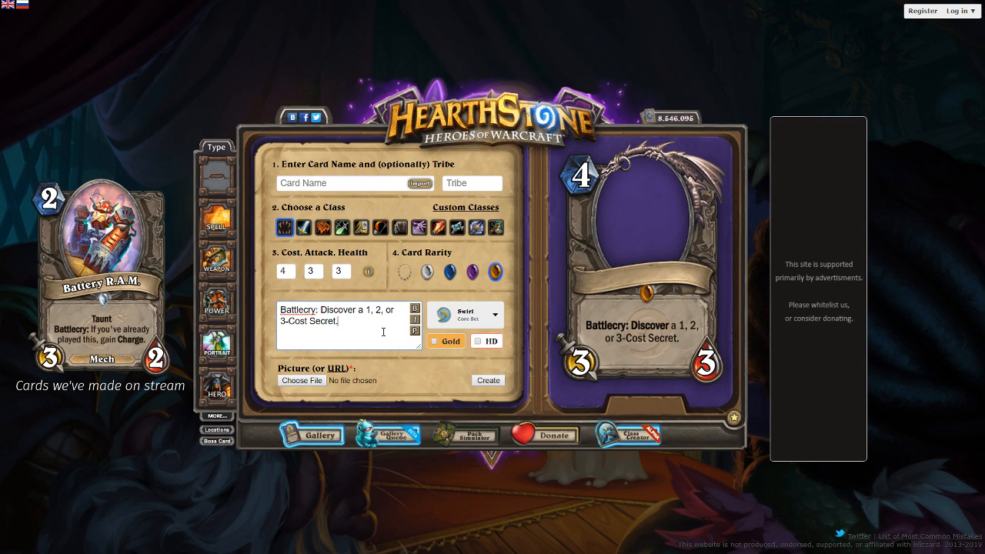
pyautogui.moveTo(383, 331); pyautogui.dragTo(366, 311)
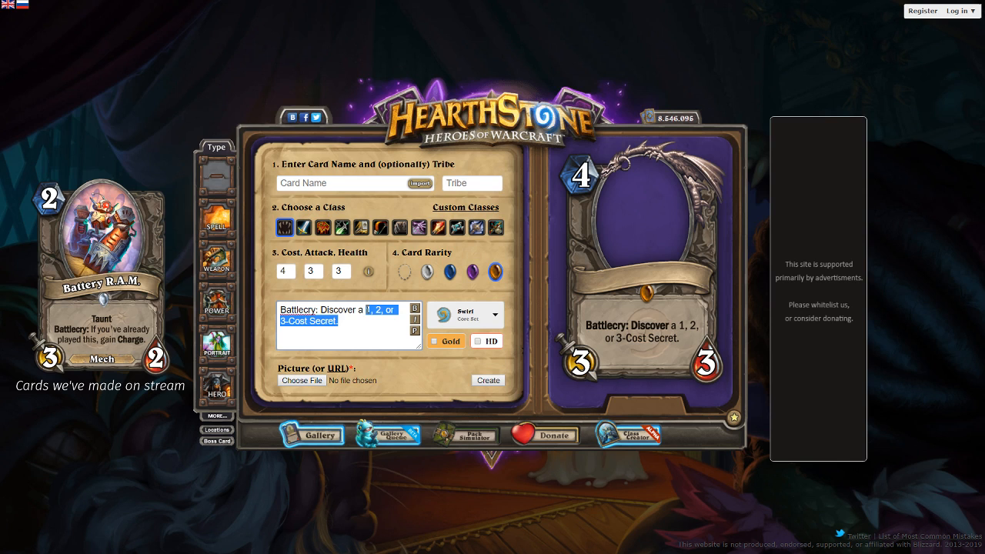
pyautogui.write('Paladin, Hunter, or')
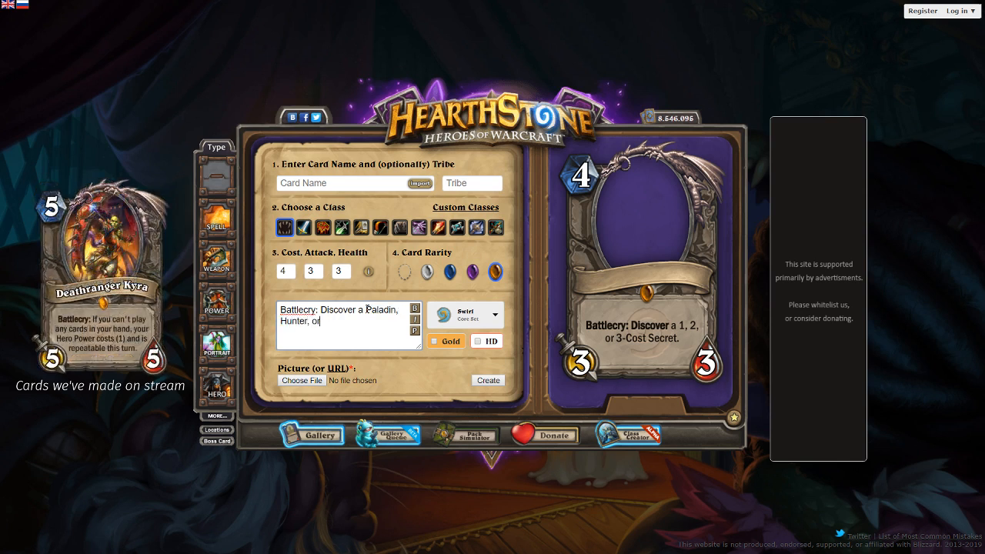
pyautogui.write(' Mage Secret. Paladin Secrets')
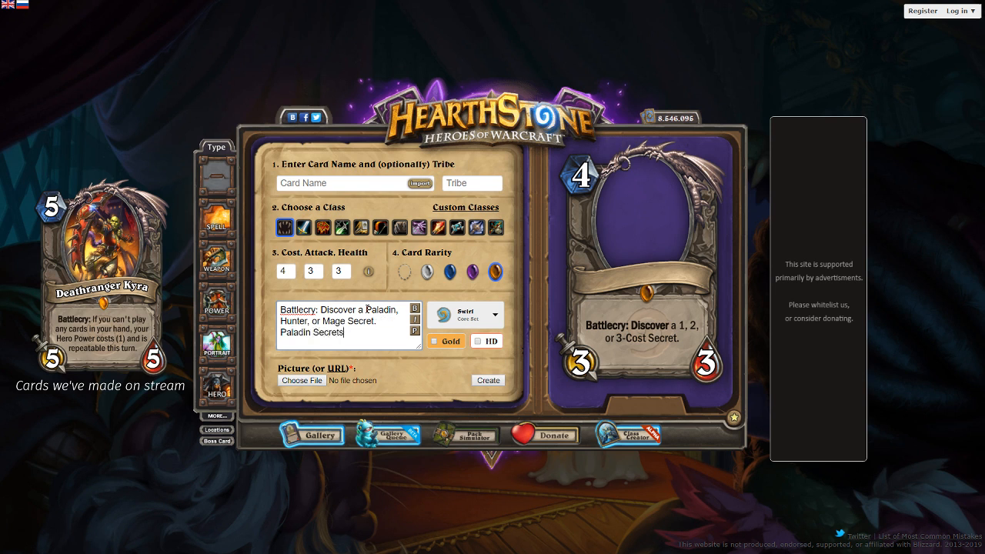
pyautogui.hotkey('ctrl', 'BackSpace')
pyautogui.hotkey('ctrl', 'BackSpace')
pyautogui.hotkey('ctrl', 'BackSpace')
pyautogui.hotkey('ctrl', 'BackSpace')
pyautogui.hotkey('ctrl', 'BackSpace')
pyautogui.hotkey('ctrl', 'BackSpace')
pyautogui.hotkey('ctrl', 'BackSpace')
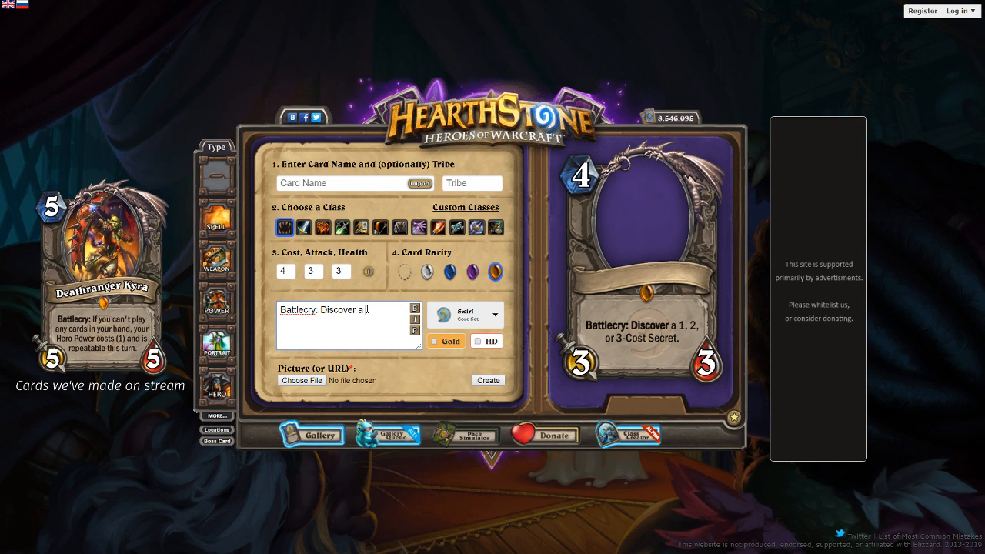
# - Complete the Discover sentence in the card text with "1, 2, or 3-Cost Secret."
pyautogui.write('1, 2, or 3-Cost ')
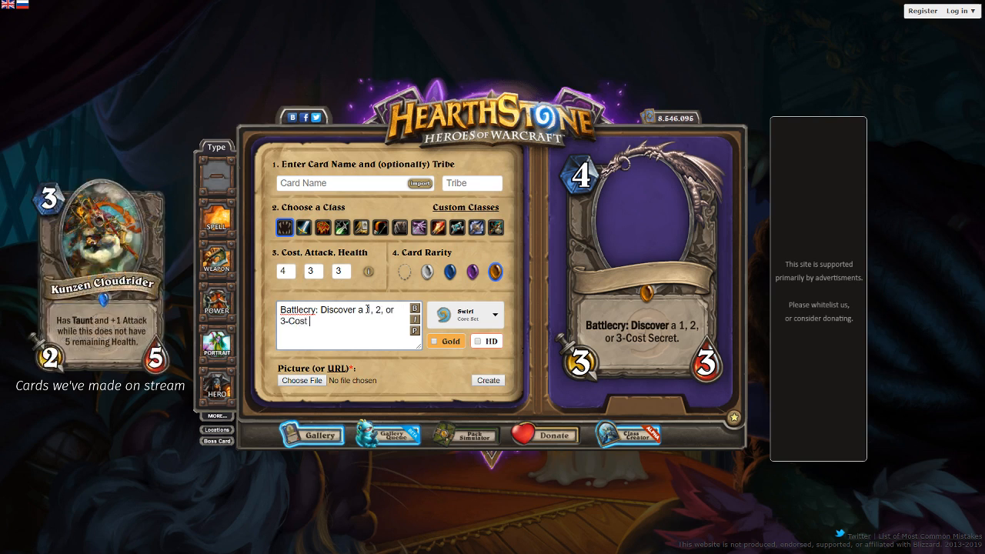
pyautogui.write('Secret.')
pyautogui.write(' 1-Cost')
pyautogui.press('BackSpace')
pyautogui.press('BackSpace')
pyautogui.press('BackSpace')
pyautogui.press('BackSpace')
pyautogui.press('BackSpace')
pyautogui.press('BackSpace')
# - Try adding "If it's 1-Cost, put it into play." and a 2-Cost clause to the card text, and delete both again
pyautogui.write("If it's 1-Cost, put it into play. If it")
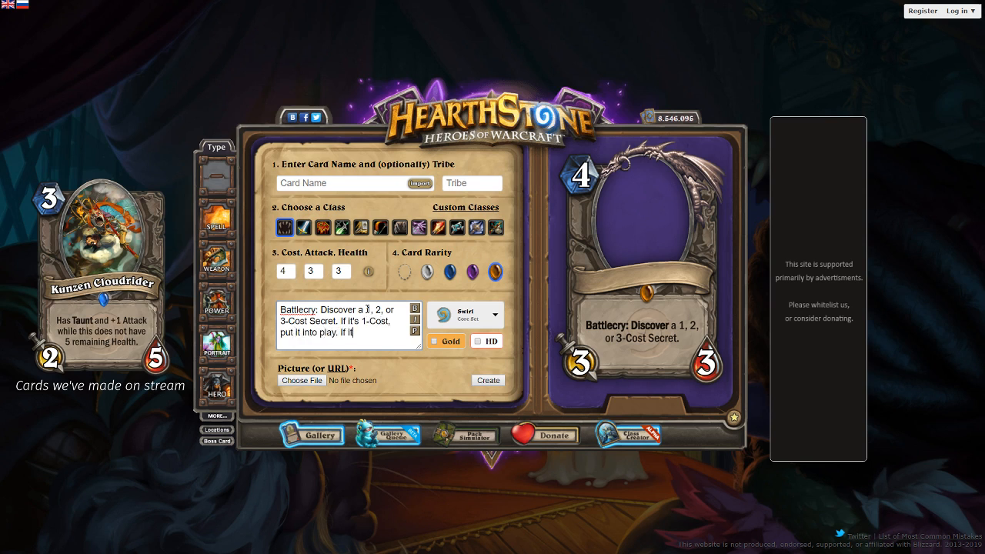
pyautogui.write("'s 2-")
pyautogui.write('-Cost')
pyautogui.press('BackSpace')
pyautogui.press('BackSpace')
pyautogui.press('BackSpace')
pyautogui.press('BackSpace')
pyautogui.press('BackSpace')
pyautogui.press('BackSpace')
pyautogui.press('BackSpace')
pyautogui.press('BackSpace')
pyautogui.press('BackSpace')
pyautogui.press('BackSpace')
pyautogui.press('BackSpace')
pyautogui.press('BackSpace')
pyautogui.press('BackSpace')
pyautogui.press('BackSpace')
pyautogui.press('BackSpace')
pyautogui.press('BackSpace')
pyautogui.press('BackSpace')
pyautogui.press('BackSpace')
pyautogui.press('BackSpace')
pyautogui.press('BackSpace')
pyautogui.press('BackSpace')
pyautogui.press('BackSpace')
pyautogui.press('BackSpace')
pyautogui.press('BackSpace')
pyautogui.press('BackSpace')
pyautogui.press('BackSpace')
pyautogui.press('BackSpace')
pyautogui.press('BackSpace')
pyautogui.press('BackSpace')
pyautogui.press('BackSpace')
pyautogui.press('BackSpace')
pyautogui.press('BackSpace')
pyautogui.press('BackSpace')
# - Add "If it costs (1), put it into play. If it costs (3), put it on your deck." and preview the card text
pyautogui.write('it costs (1')
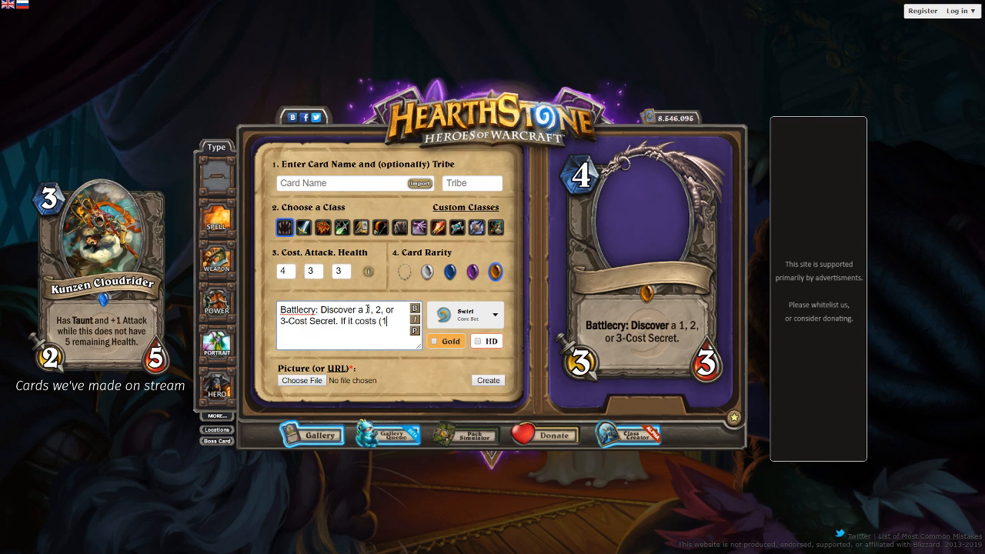
pyautogui.write('), put it into play. If it costs (3)')
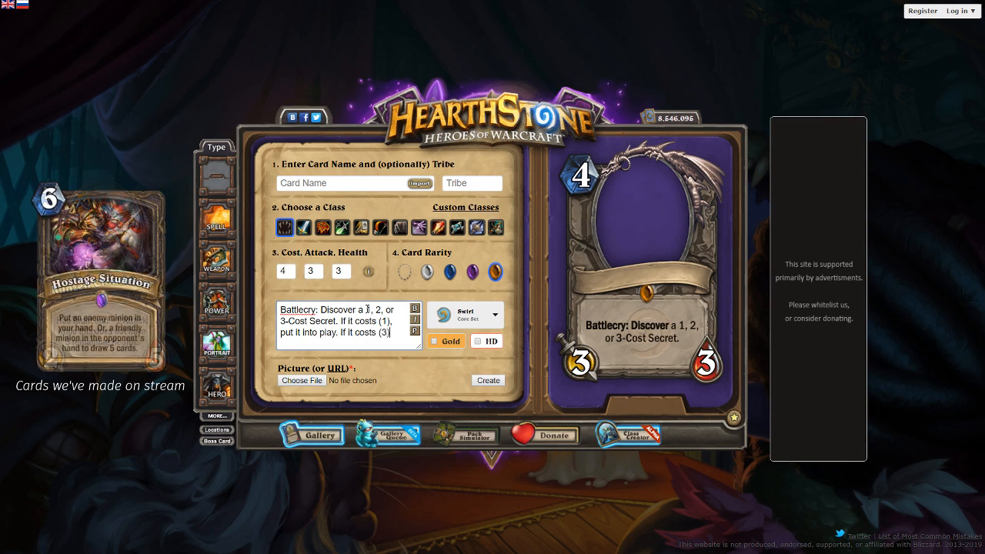
pyautogui.write(', put it on your d')
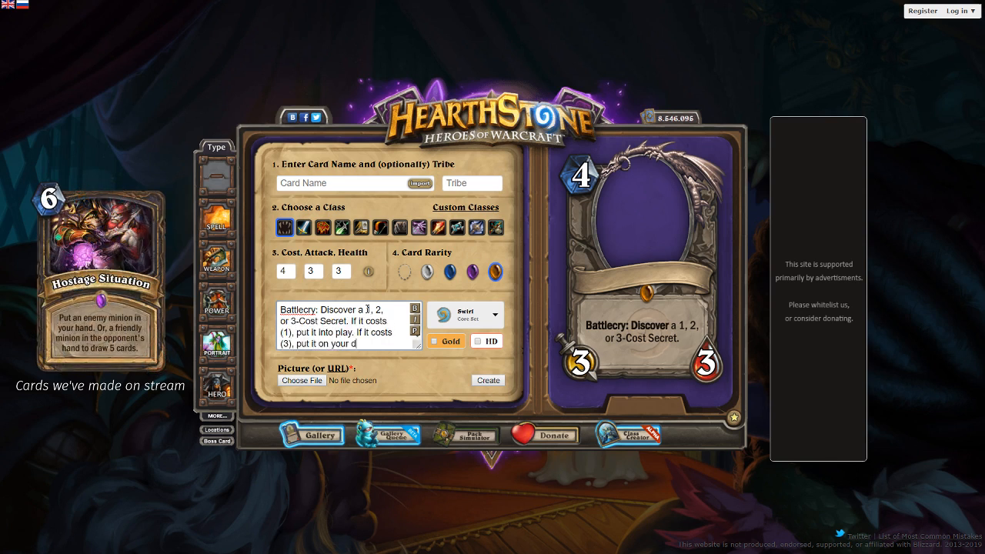
pyautogui.write('eck.')
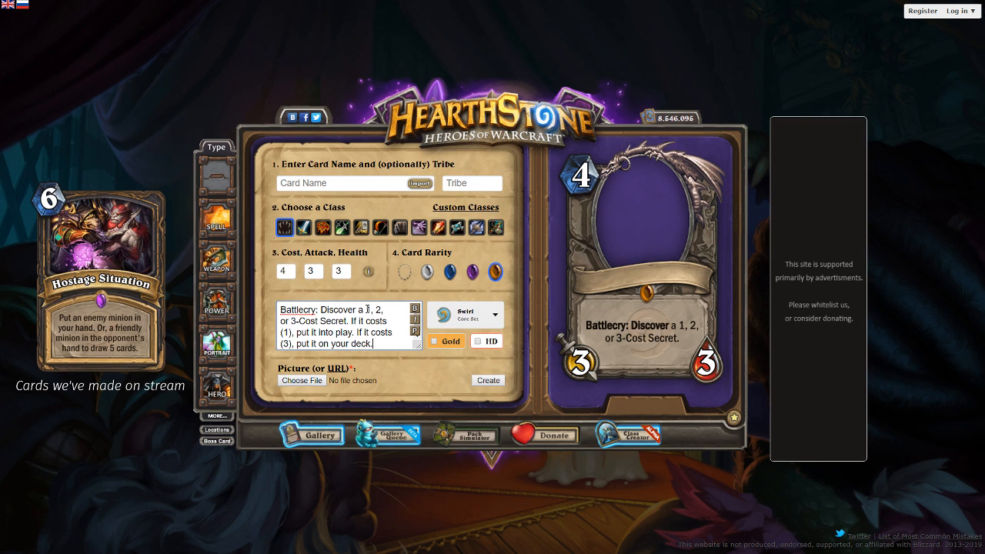
pyautogui.click(414, 330)
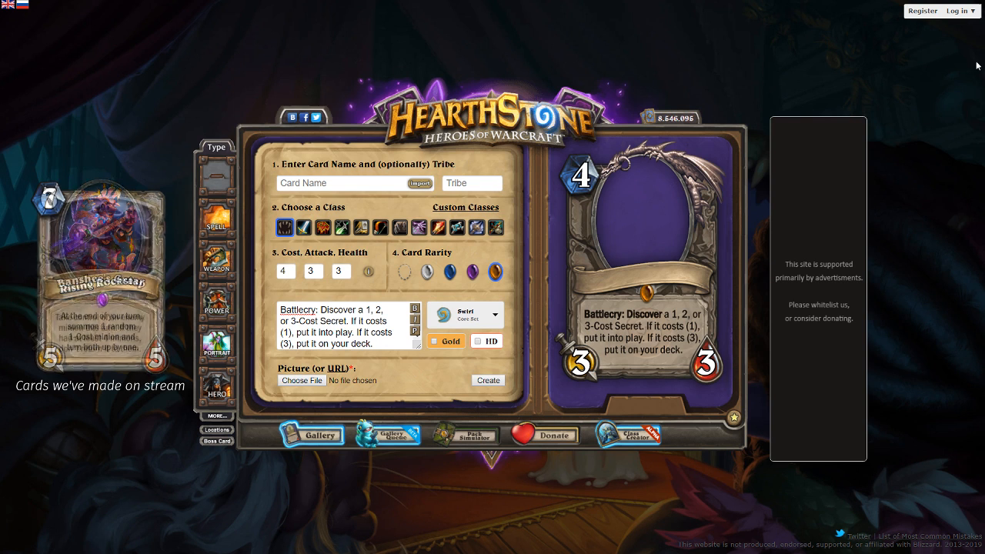
# - Replace the wording after "Battlecry: Discover a" with "Secret from any class." and preview the card text
pyautogui.moveTo(374, 344); pyautogui.dragTo(369, 308)
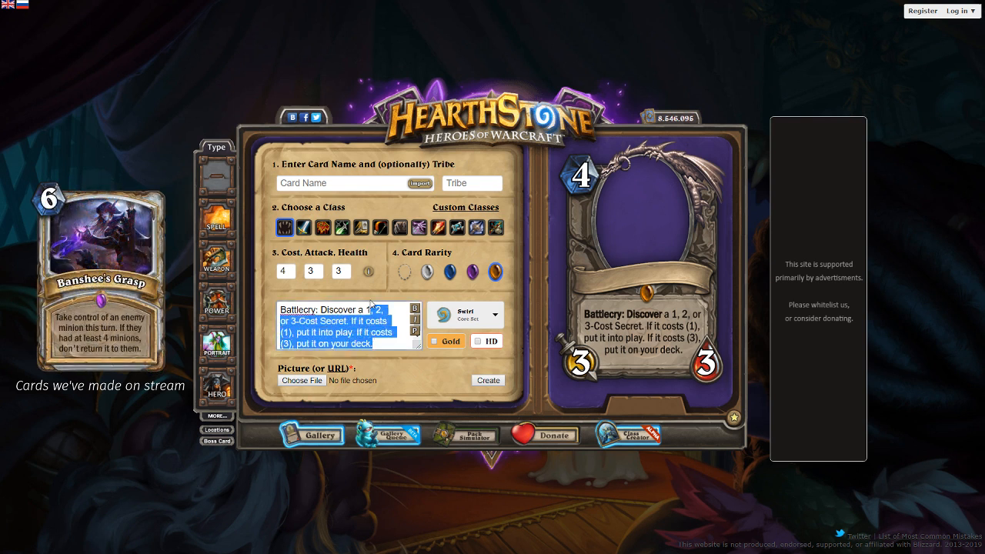
pyautogui.write('Secret from')
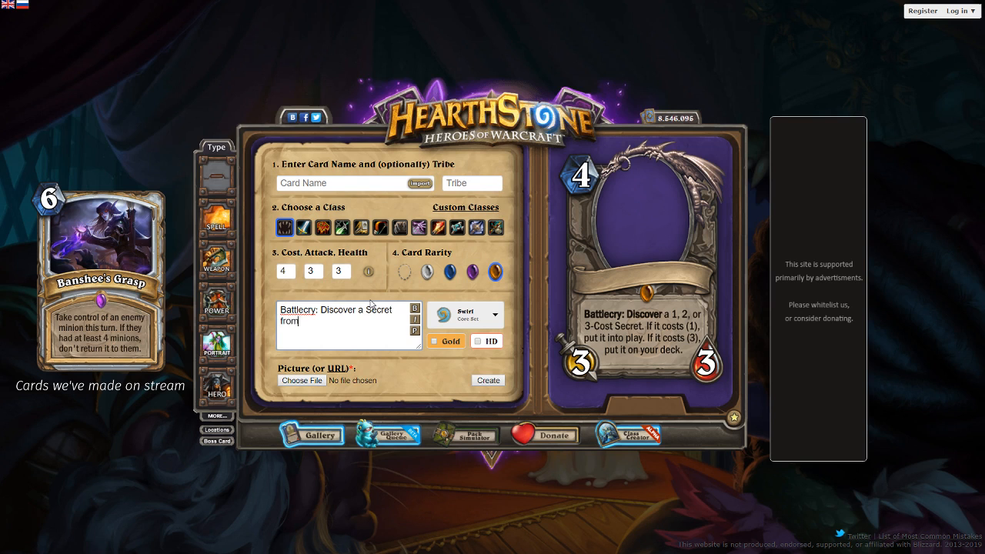
pyautogui.write(' any class.')
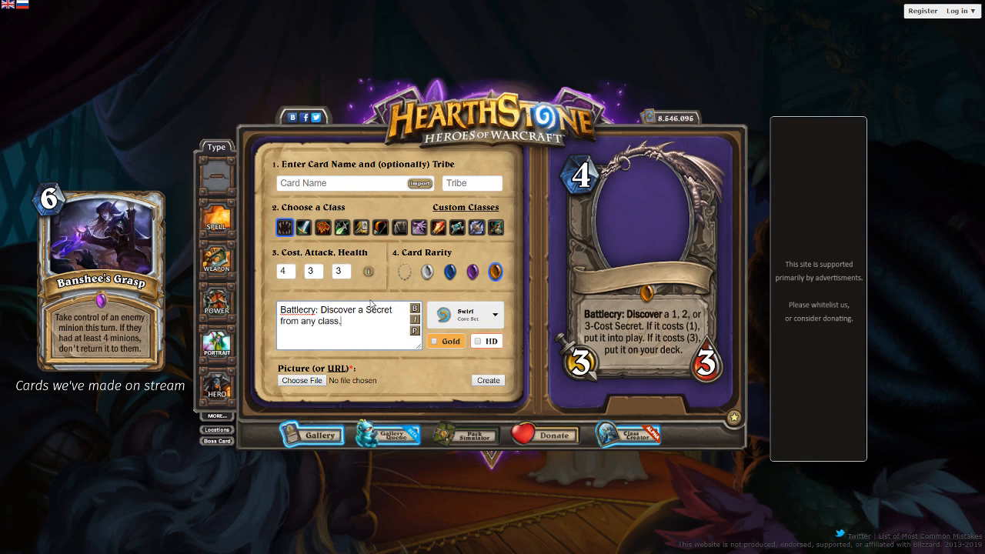
pyautogui.click(416, 330)
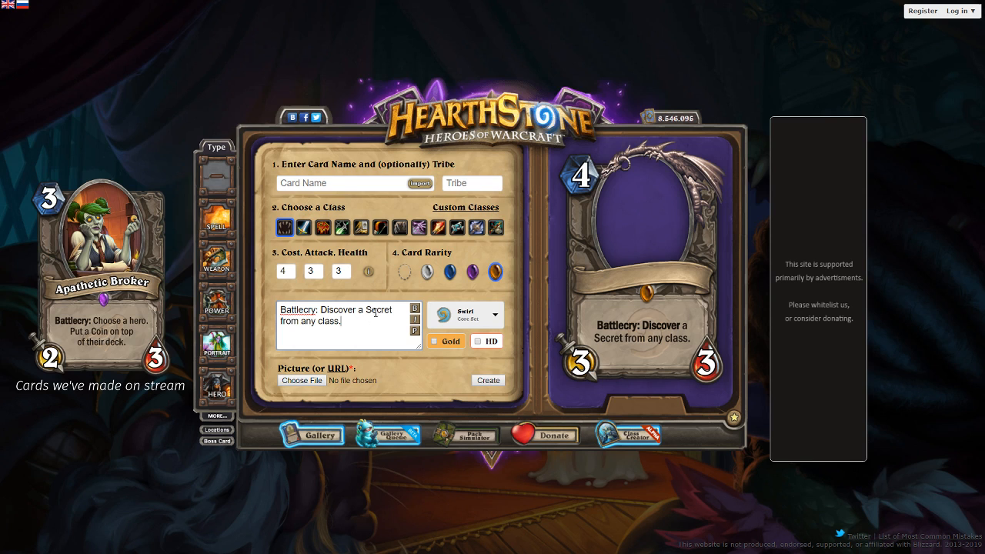
# - Append "Draw a card for each Mana less than (3) that it costs." to the card text and preview it
pyautogui.write('Draw a card for each Mana less than (3) that it costs.')
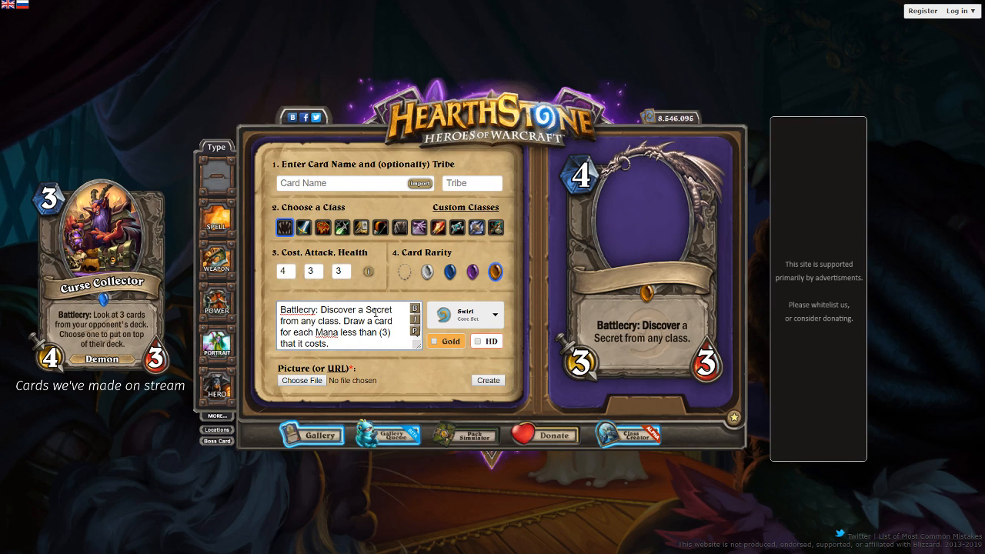
pyautogui.click(413, 327)
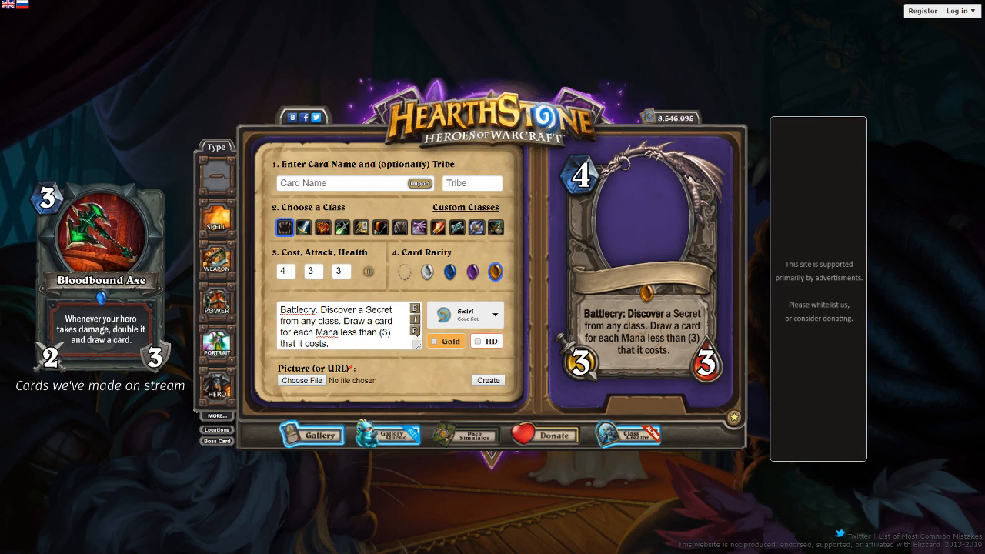
# - Load the card art from the copied gamepedia image URL, name the card "Niira the Trickster" and reposition the art in its frame
pyautogui.click(338, 368)
pyautogui.hotkey('ctrl', 'v')
pyautogui.click(354, 183)
pyautogui.write('Niira ')
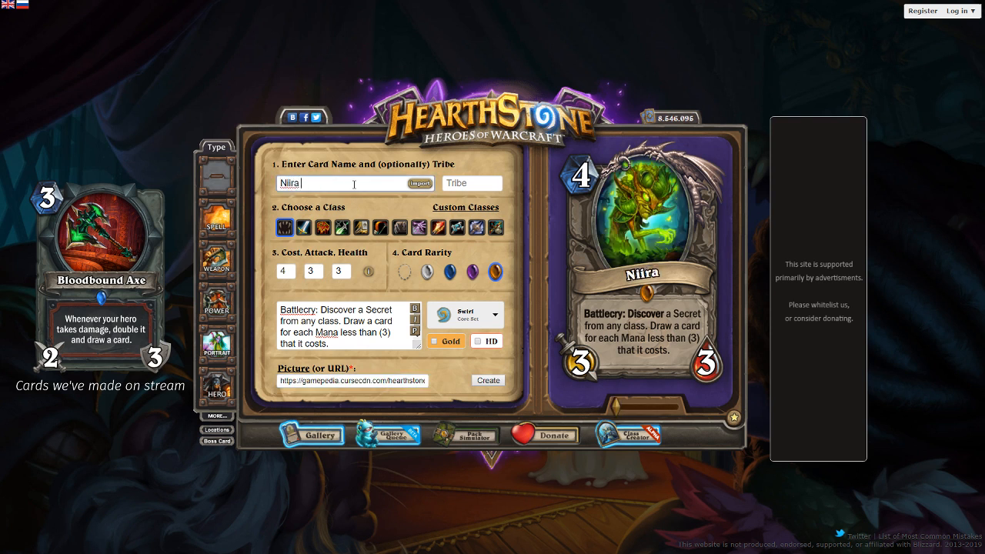
pyautogui.write('the Trickster')
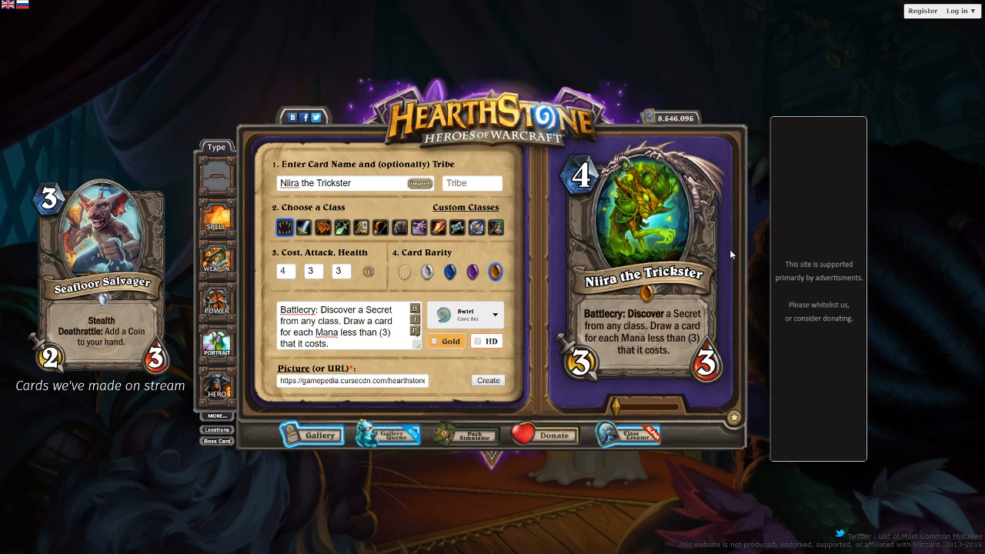
pyautogui.moveTo(675, 230)
pyautogui.mouseDown()
pyautogui.moveTo(673, 239)
pyautogui.moveTo(663, 220)
pyautogui.mouseUp()
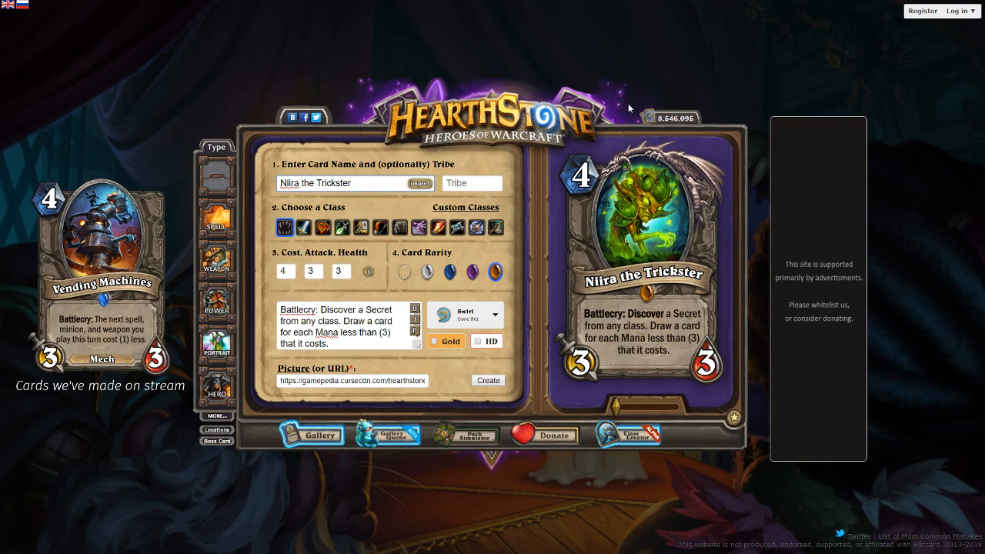
# - Rewrite the text after "Battlecry:" as "Discover [b]Secrets[/b] from any class until their Cost adds up to (4)." and preview it
pyautogui.moveTo(331, 343); pyautogui.dragTo(321, 267)
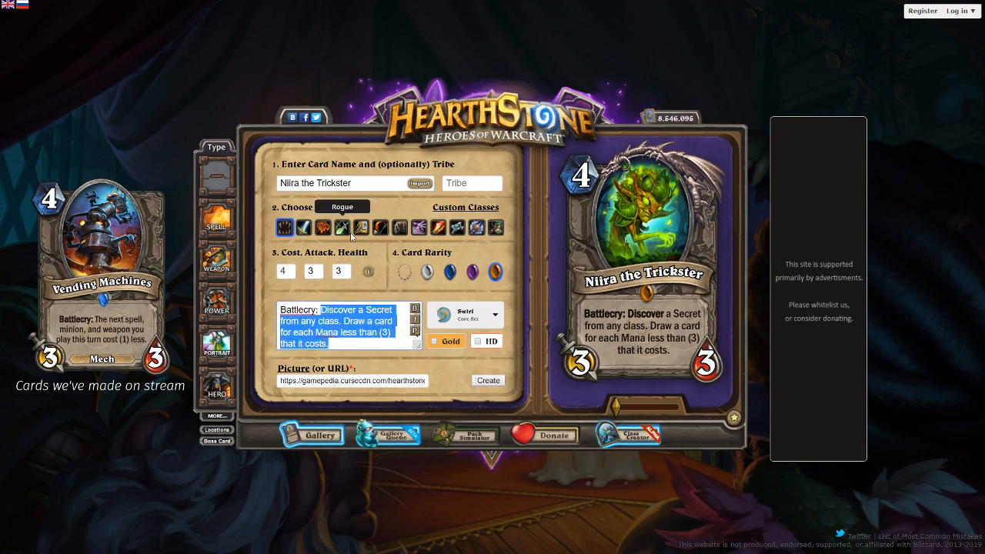
pyautogui.write('Discover ')
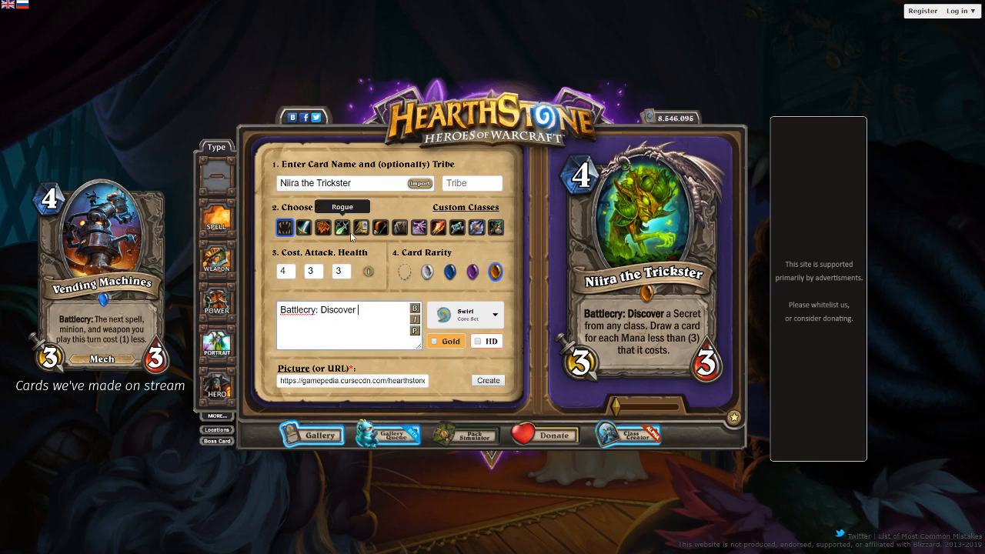
pyautogui.write('Secret')
pyautogui.hotkey('ctrl', 'BackSpace')
pyautogui.write('[]b')
pyautogui.press('BackSpace')
pyautogui.press('BackSpace')
pyautogui.write('b]Secrets[/')
pyautogui.write('b')
pyautogui.write('om any ')
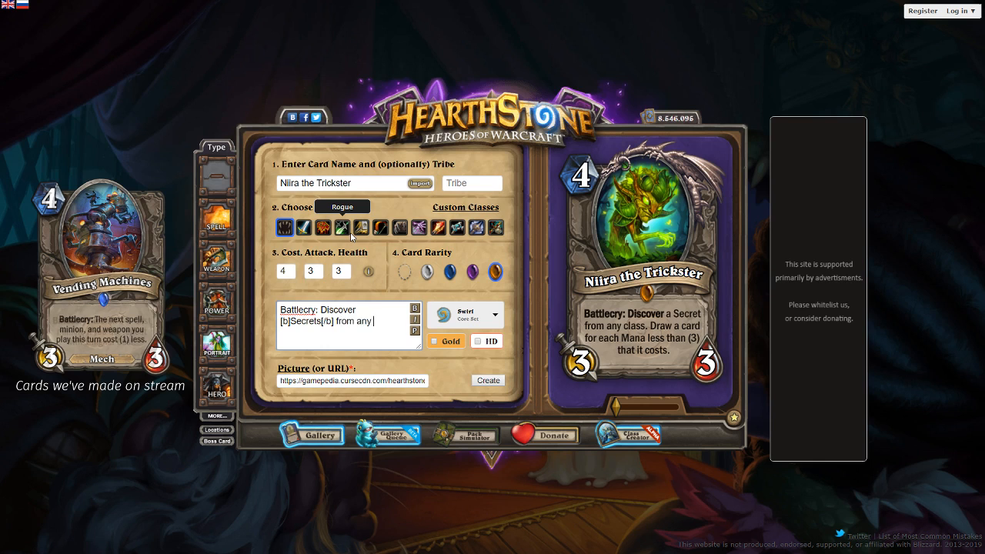
pyautogui.write('class until their')
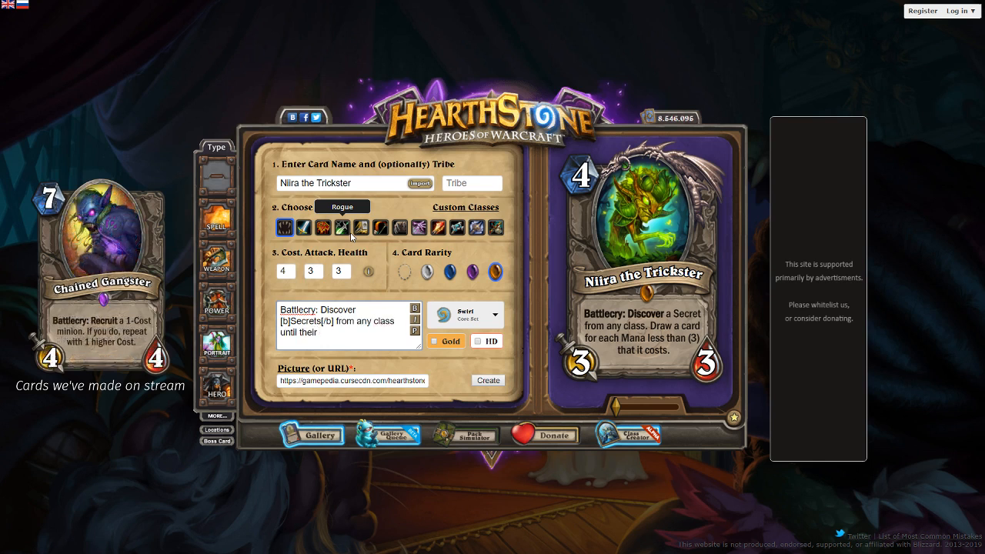
pyautogui.write(' Cost ac')
pyautogui.write('ds up to (4).')
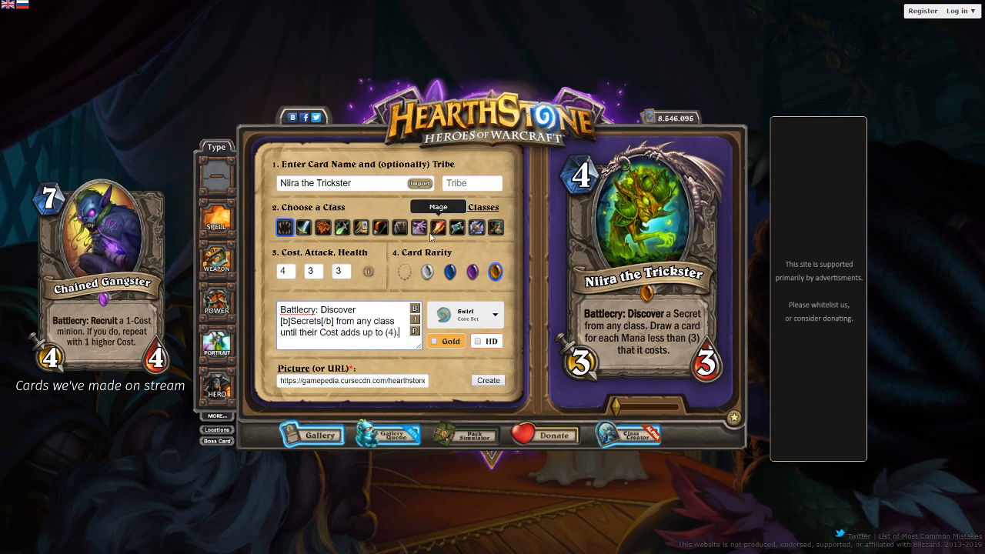
pyautogui.click(415, 330)
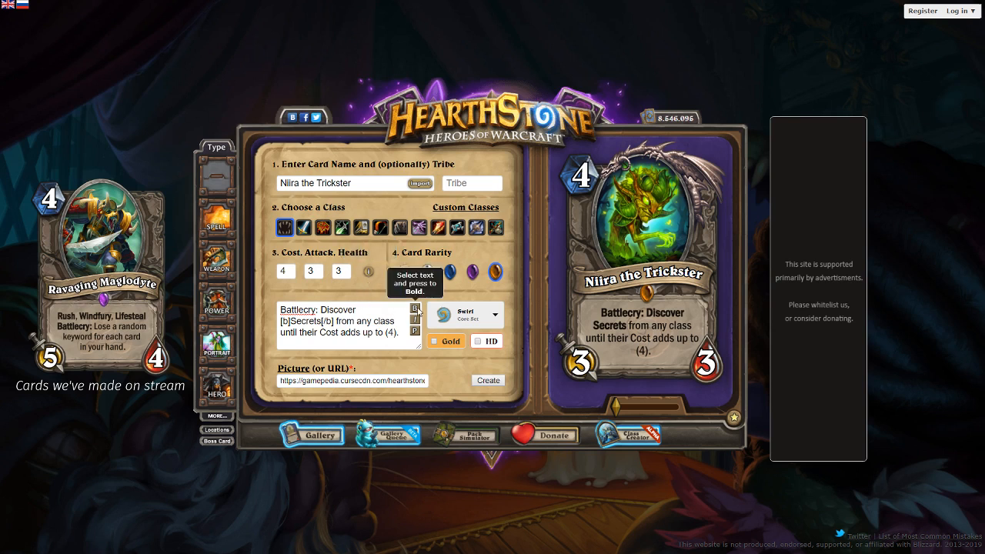
# - Rewrite and preview the text as "Battlecry: Discover a [b]Secret[/b] from any class. Discover another so that the total cost is (4).", with a line break before "Secret"
pyautogui.moveTo(403, 333); pyautogui.dragTo(339, 321)
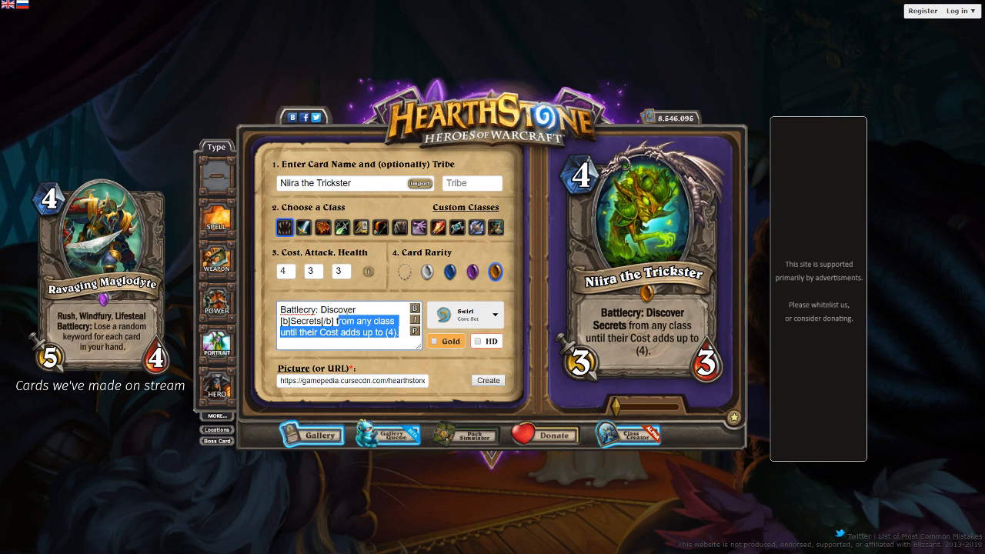
pyautogui.press('BackSpace')
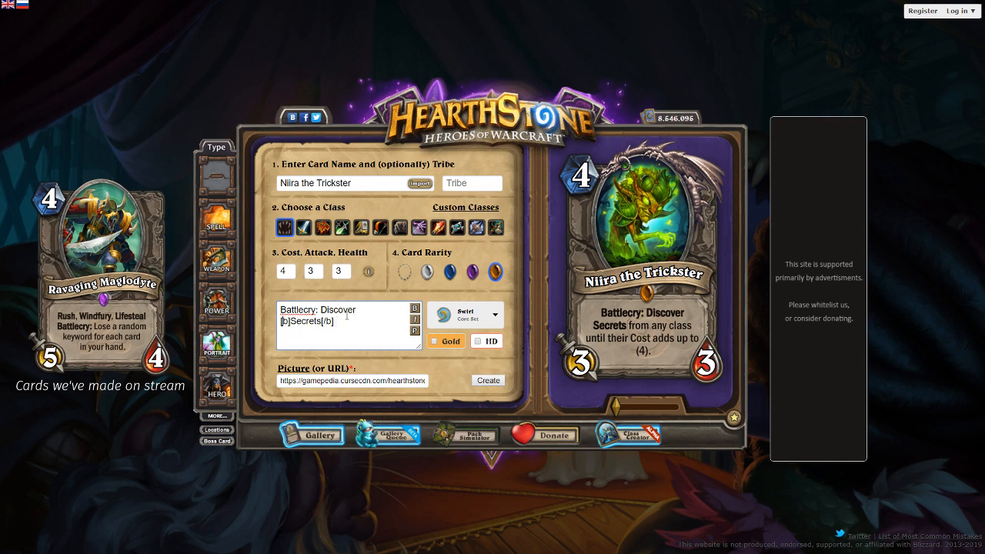
pyautogui.write('a')
pyautogui.press('BackSpace')
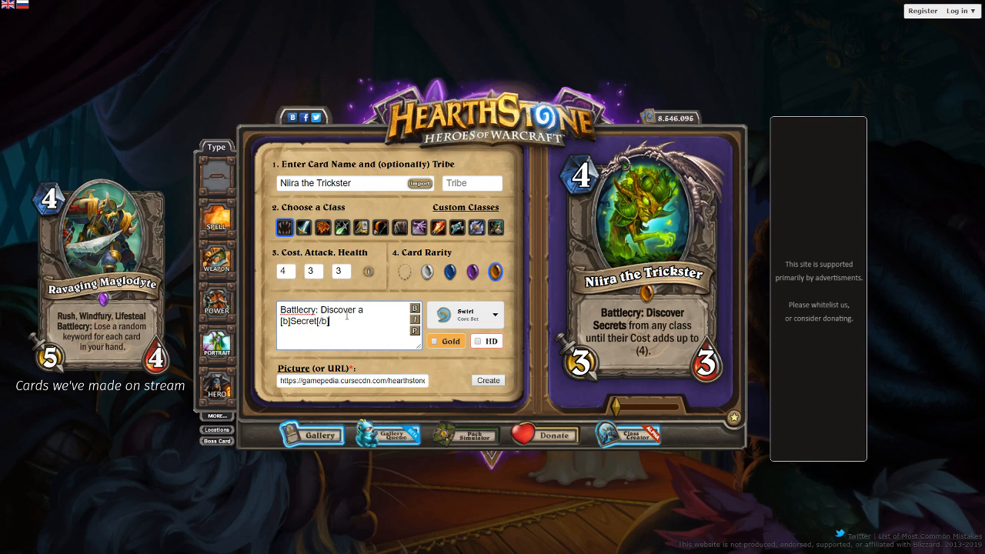
pyautogui.write('from any c')
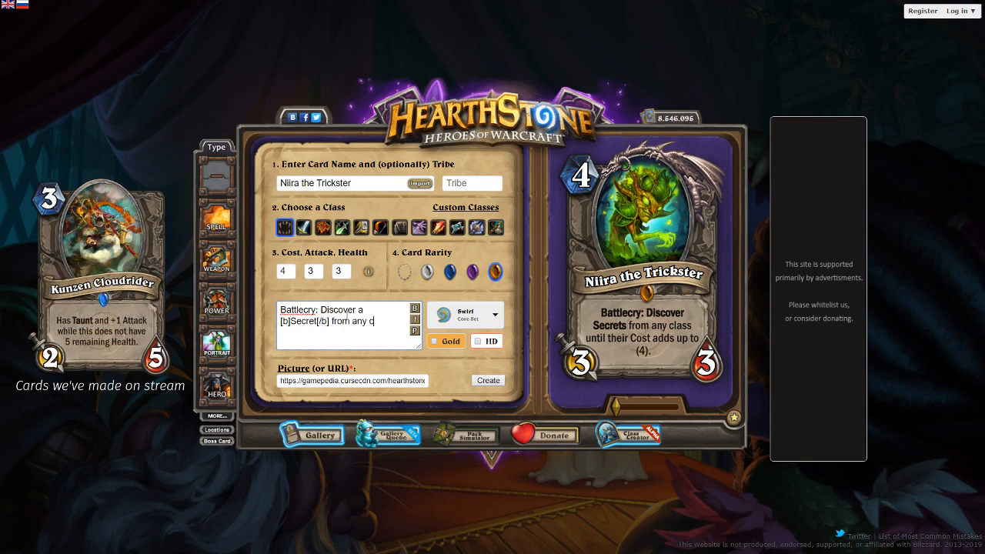
pyautogui.write('lass. Discover another so that the tot')
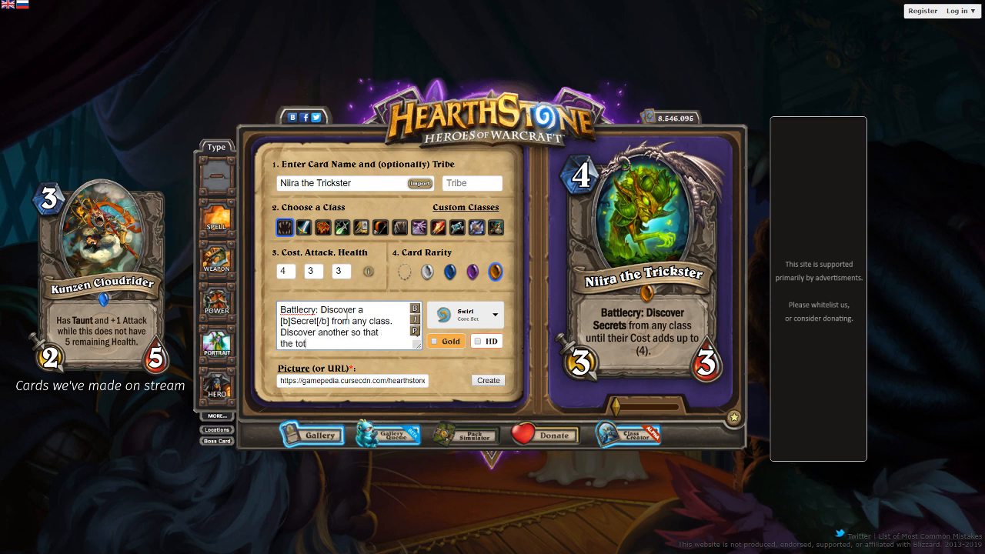
pyautogui.write('al cost is (4).')
pyautogui.click(414, 331)
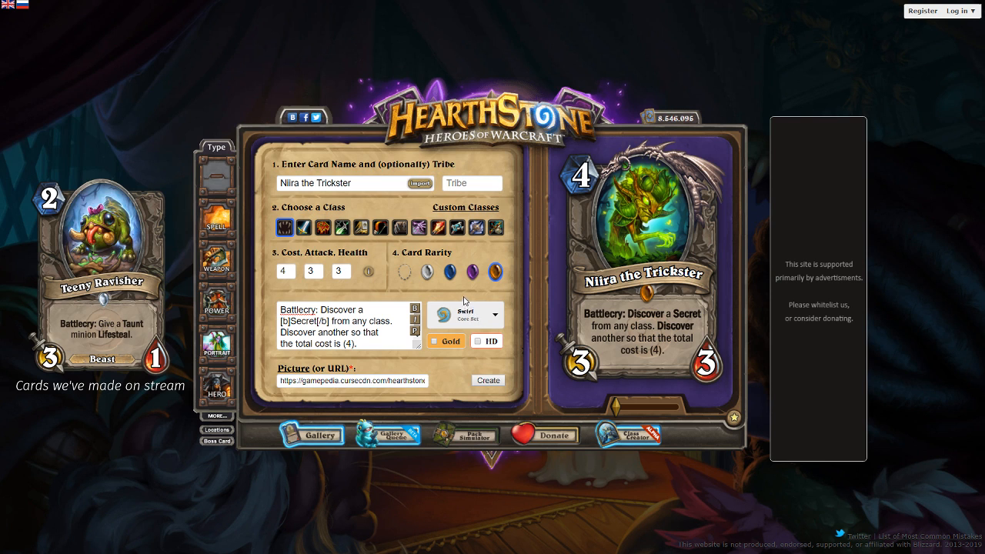
pyautogui.click(281, 320)
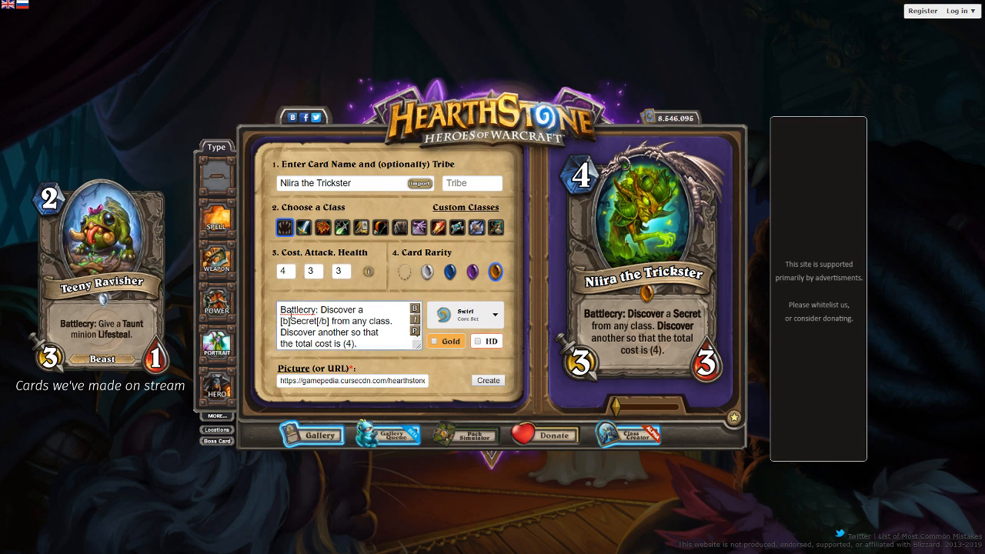
pyautogui.click(416, 331)
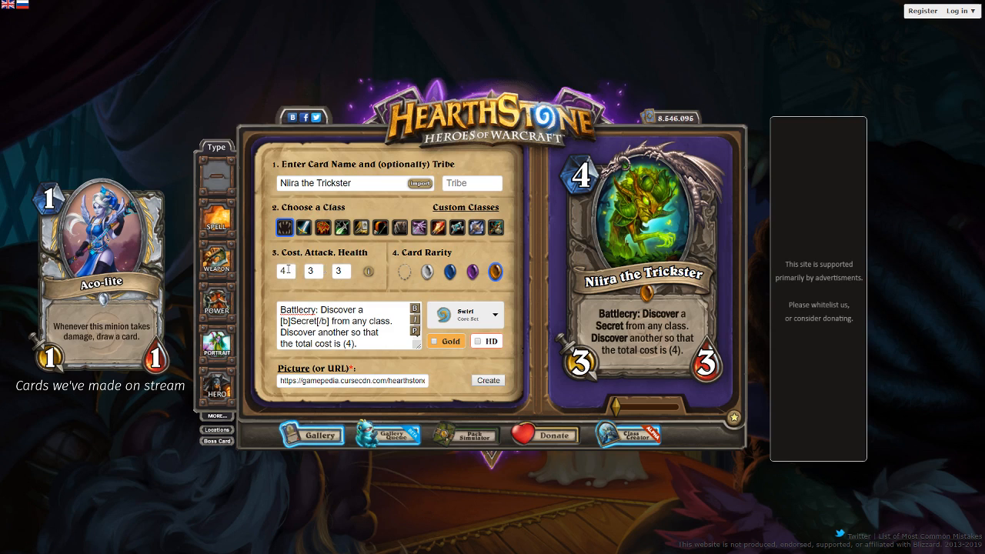
# - Try stats of 5 cost, 4 attack and 4 health on Niira the Trickster
pyautogui.write('5')
pyautogui.moveTo(290, 271)
pyautogui.mouseDown()
pyautogui.moveTo(243, 265)
pyautogui.moveTo(332, 271)
pyautogui.mouseUp()
pyautogui.write('44')
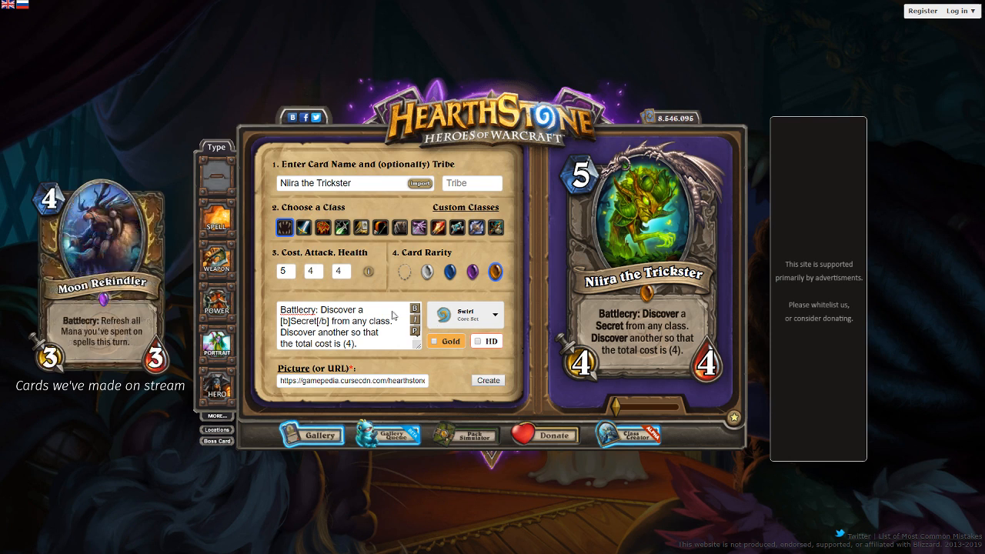
# - Set Niira the Trickster's cost to 4, attack to 2 and health to 3
pyautogui.doubleClick(286, 271)
pyautogui.write('4')
pyautogui.press('Tab')
pyautogui.write('2')
pyautogui.press('Tab')
pyautogui.write('3')
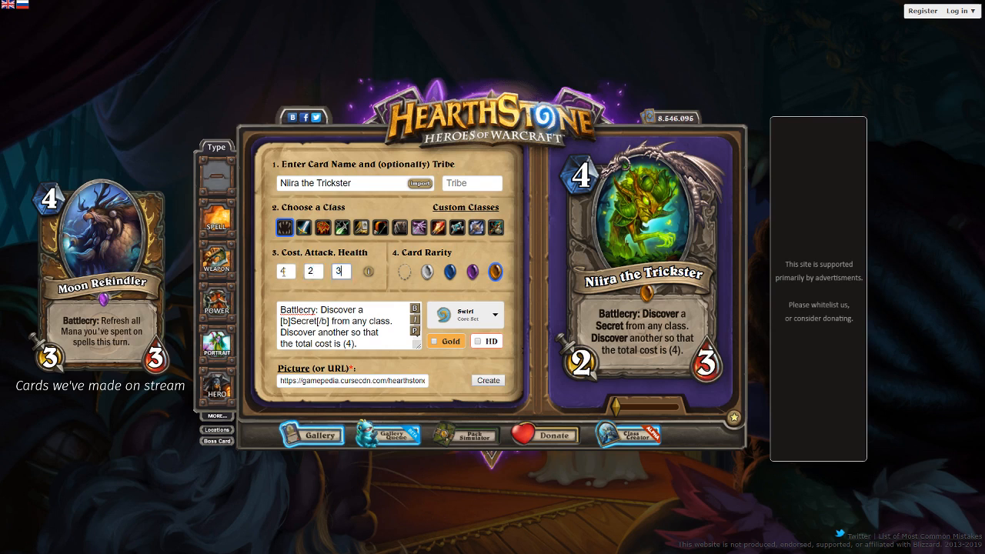
# - Choose the Witchwood expansion watermark and generate the Niira the Trickster card
pyautogui.click(436, 316)
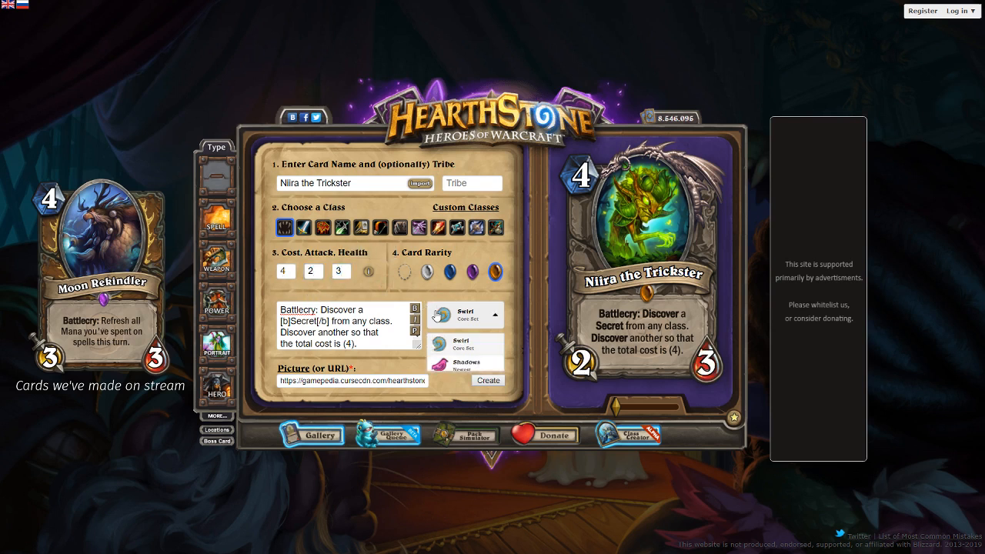
pyautogui.click(459, 426)
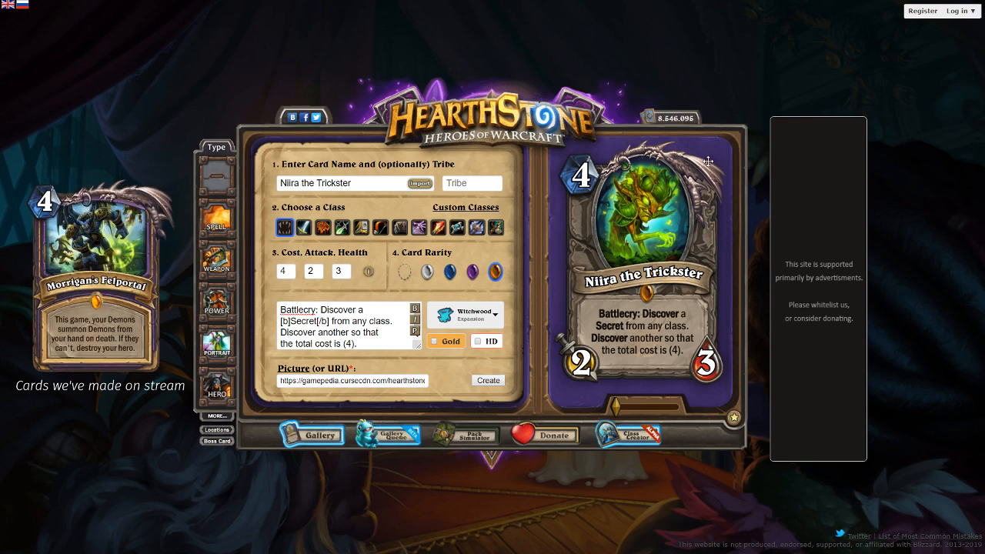
pyautogui.click(487, 382)
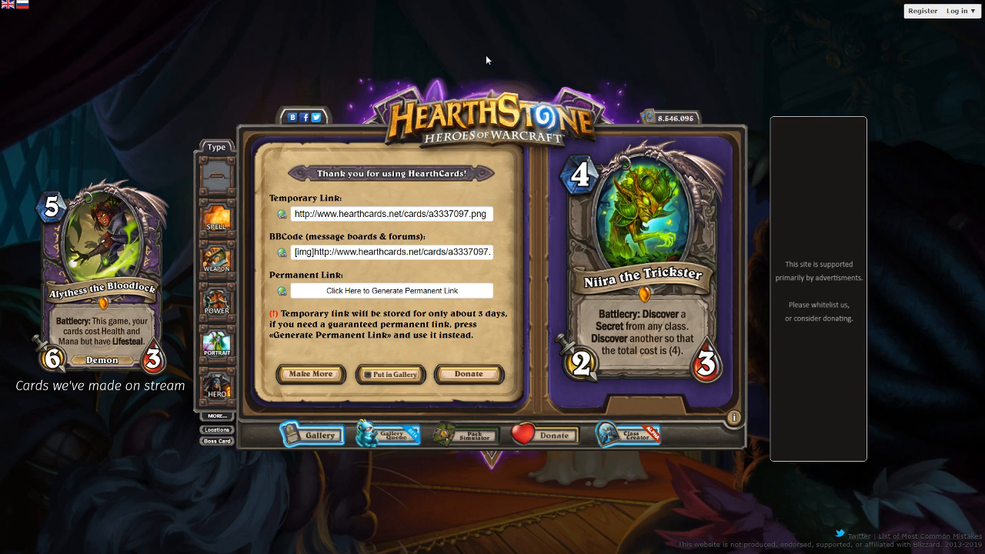
# - Start a new card with a cost of 2, an attack of 3 and a health of 2
pyautogui.click(312, 373)
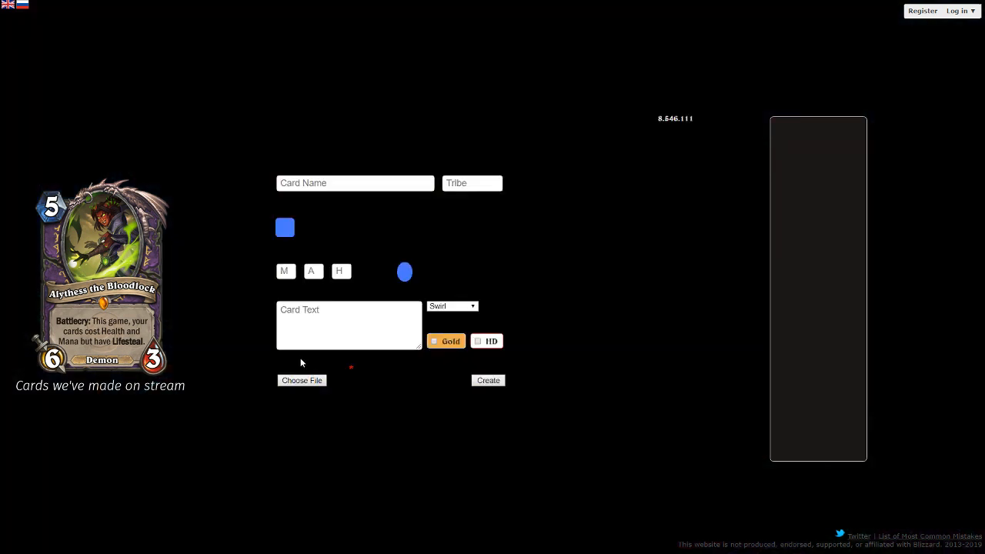
pyautogui.click(283, 270)
pyautogui.write('2')
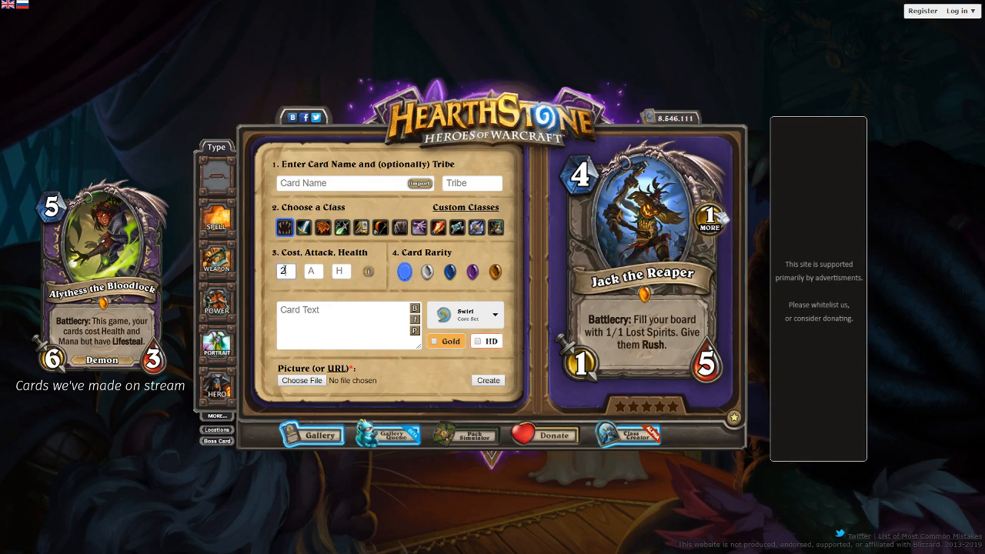
pyautogui.press('Tab')
pyautogui.write('3')
pyautogui.press('Tab')
pyautogui.write('2')
# - Make the new minion a rare Warlock card with the Demon tribe and name it "Blame Imp"
pyautogui.click(415, 231)
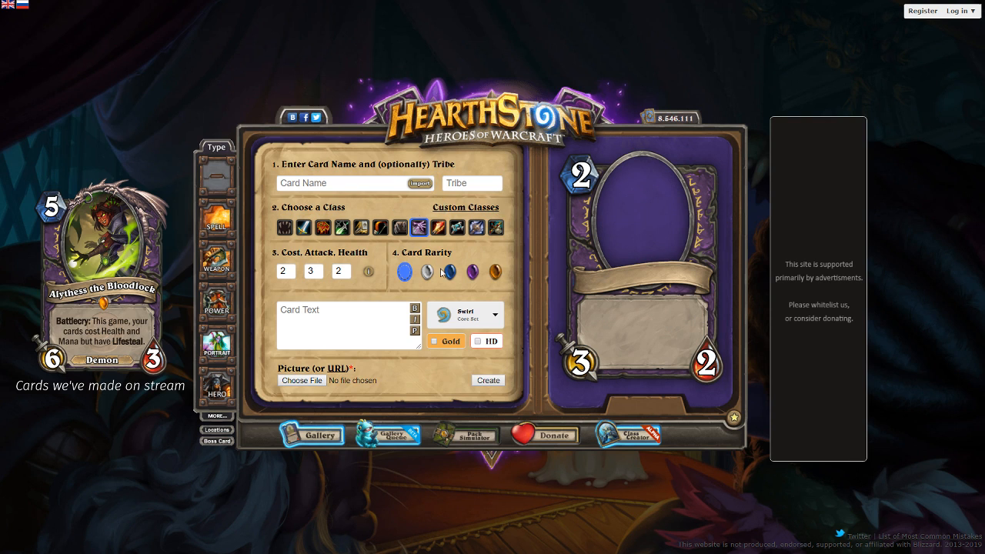
pyautogui.click(450, 270)
pyautogui.click(472, 183)
pyautogui.write('Demon')
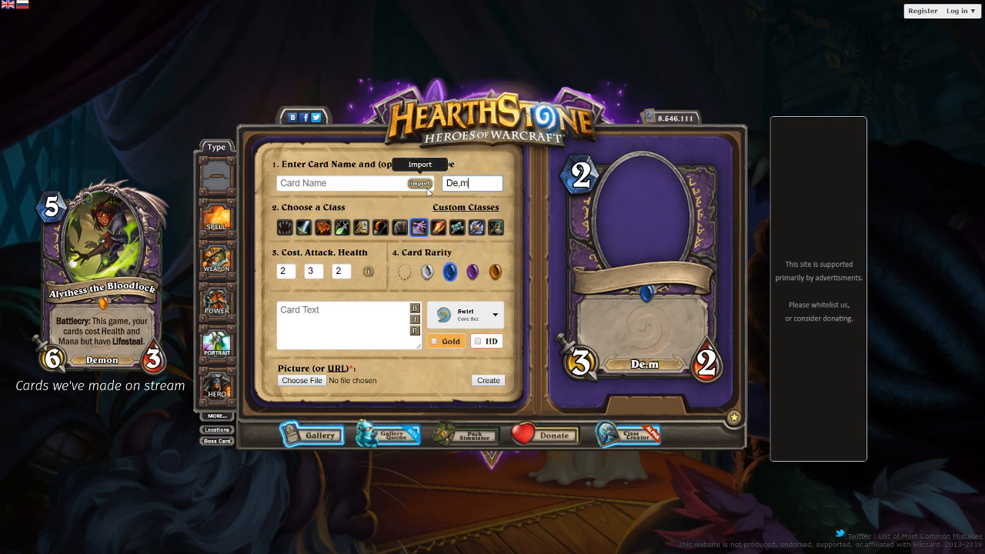
pyautogui.click(374, 179)
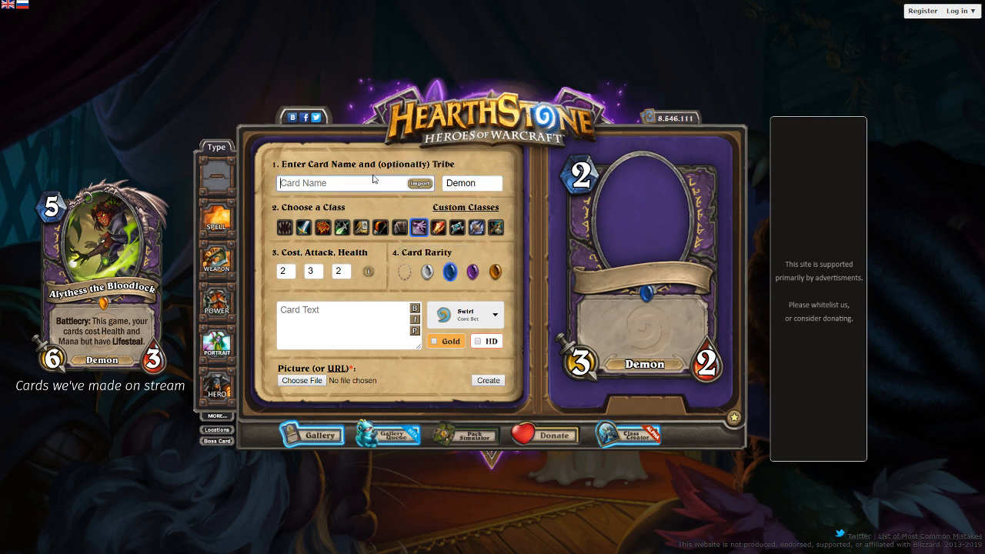
pyautogui.write('Blame Imp')
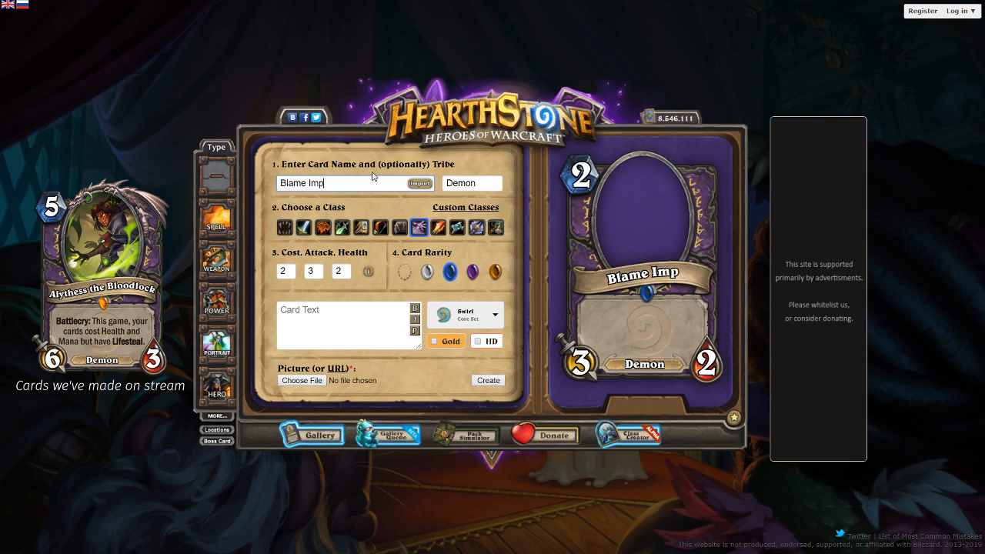
# - Enter the card text "Battlecry: Deal 3 damage. If it is to an enemy, discard a card." and preview it
pyautogui.click(371, 306)
pyautogui.write('B')
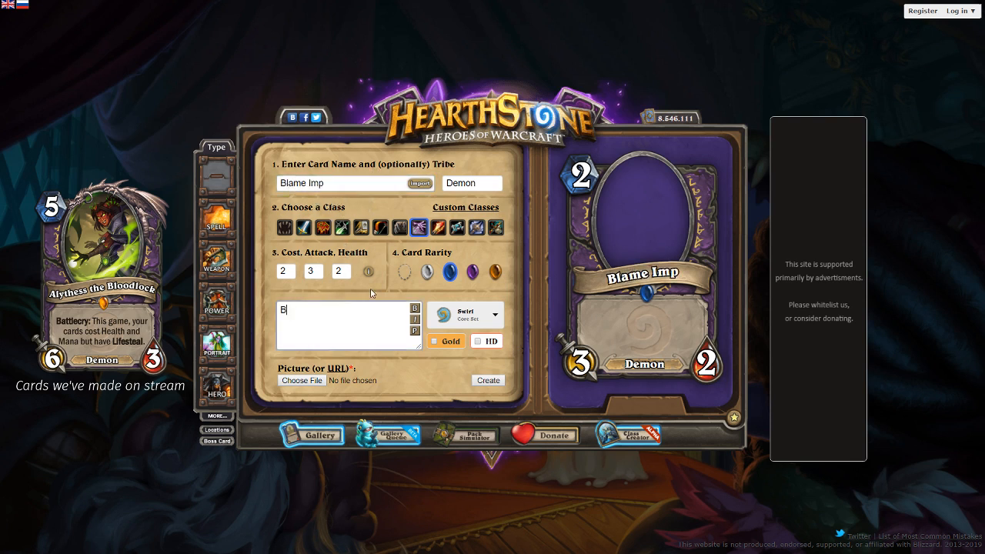
pyautogui.write('attlecry: Deal 3 damage. If')
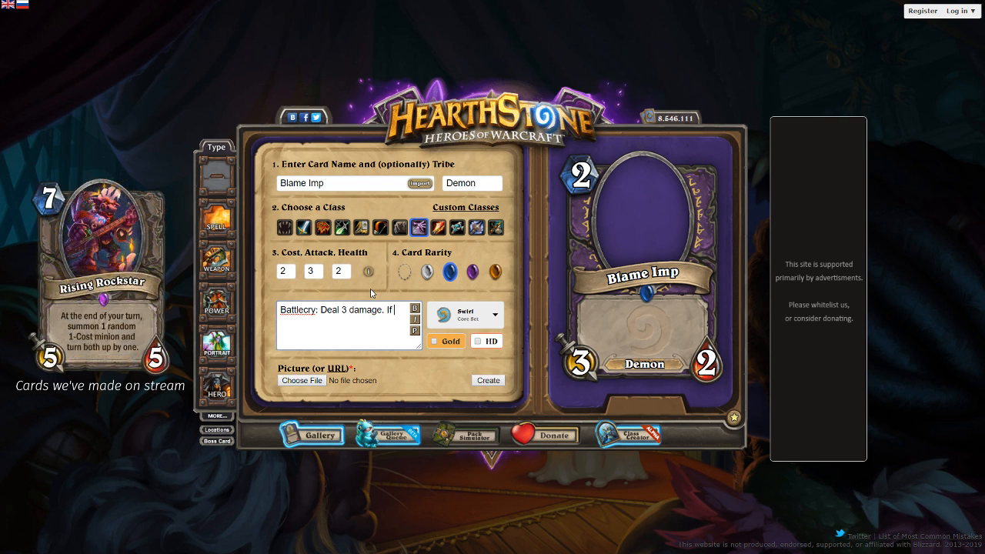
pyautogui.write(' it is to an enemy, discard a card.')
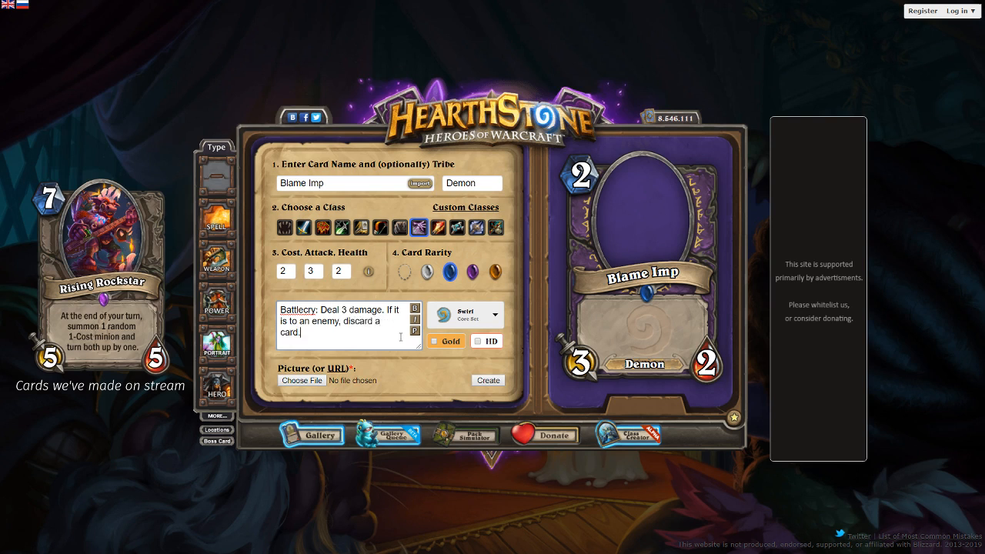
pyautogui.click(413, 330)
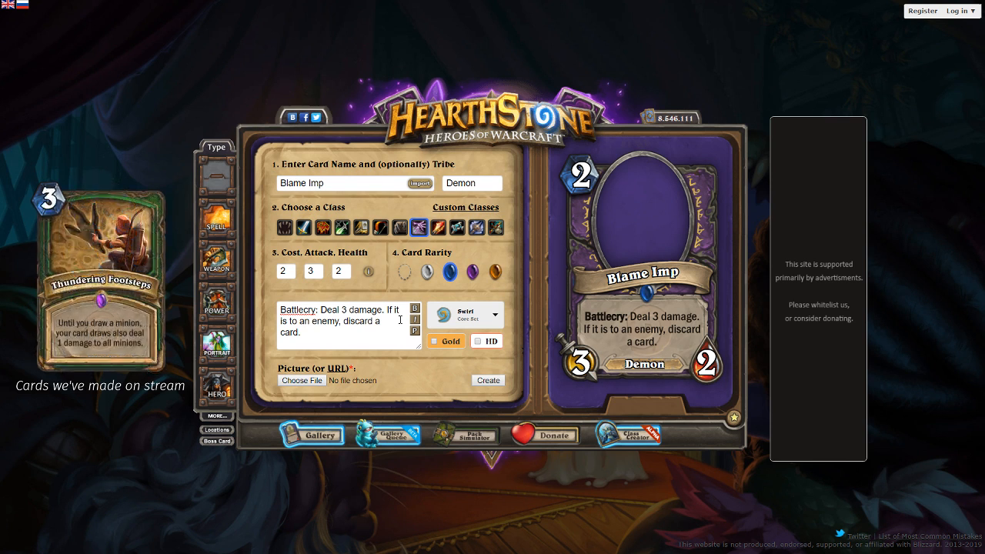
# - Reword the card's condition to "If it targets an enemy" and preview the text
pyautogui.moveTo(294, 321); pyautogui.dragTo(312, 321)
pyautogui.press('BackSpace')
pyautogui.press('BackSpace')
pyautogui.press('BackSpace')
pyautogui.press('BackSpace')
pyautogui.press('BackSpace')
pyautogui.press('BackSpace')
pyautogui.press('BackSpace')
pyautogui.write('it targets an')
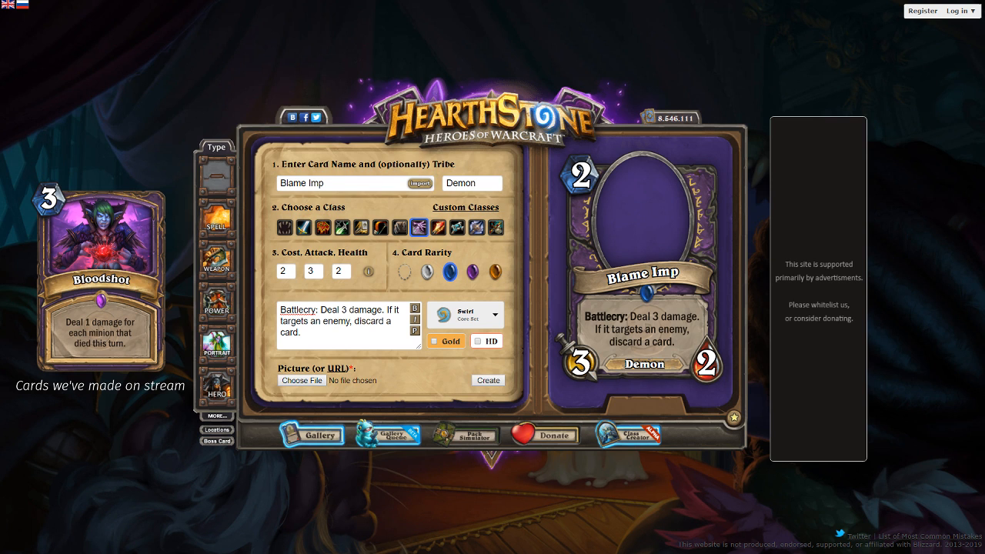
# - Load Blame Imp's art from the copied discordapp image URL, then scale and reposition it within the portrait frame
pyautogui.click(336, 369)
pyautogui.hotkey('ctrl', 'v')
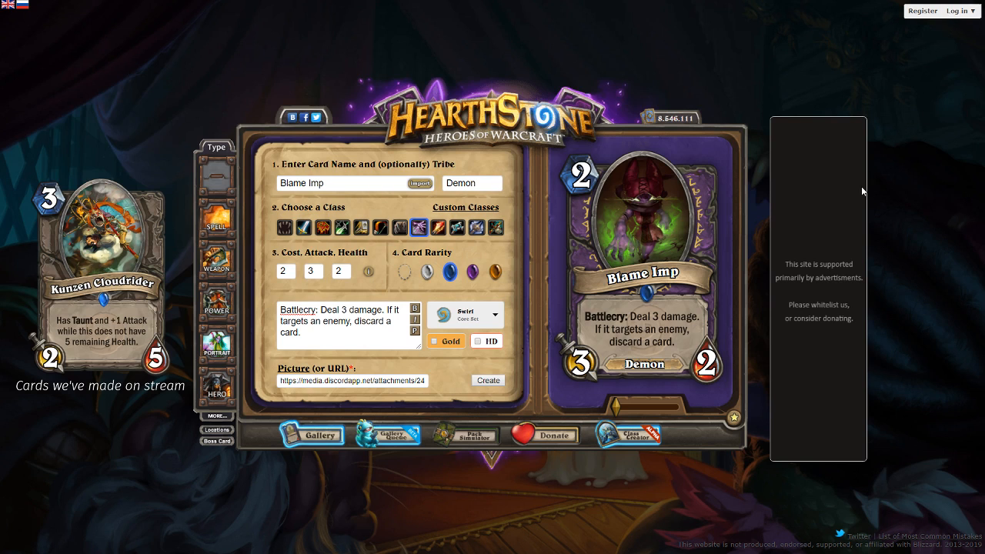
pyautogui.scroll(2, 671, 204)
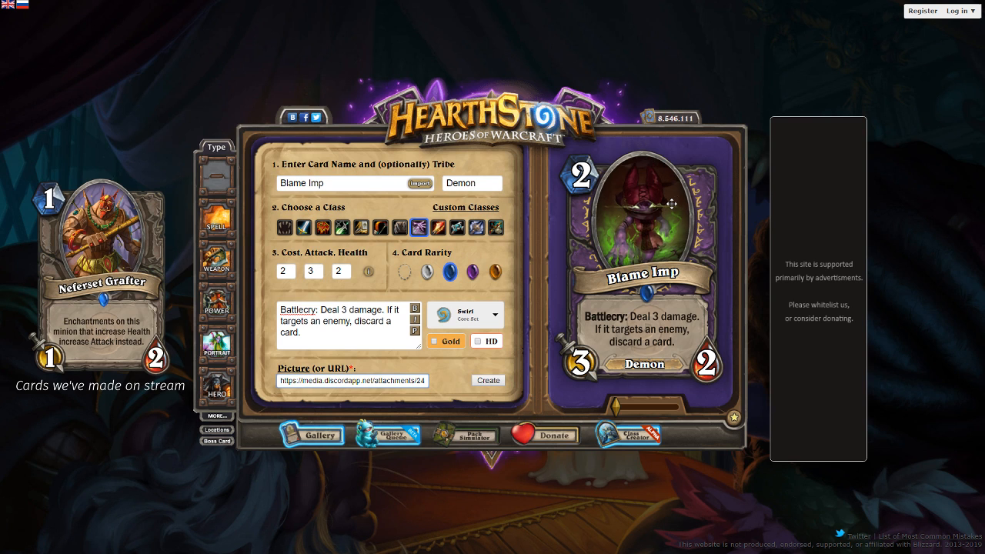
pyautogui.moveTo(671, 203); pyautogui.dragTo(674, 190)
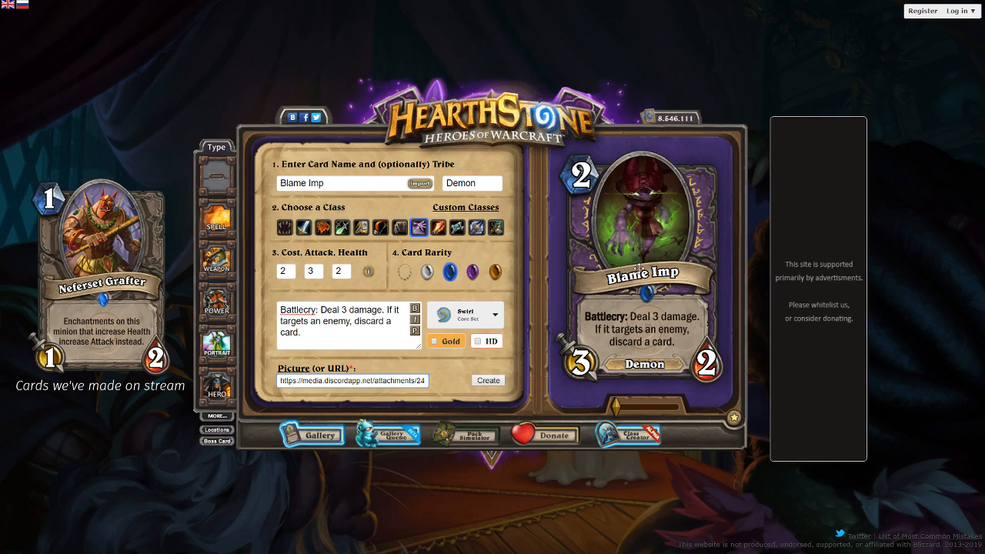
# - Generate the Blame Imp card, download it as "blame imp.png" and open a blank card form
pyautogui.moveTo(390, 383); pyautogui.dragTo(500, 383)
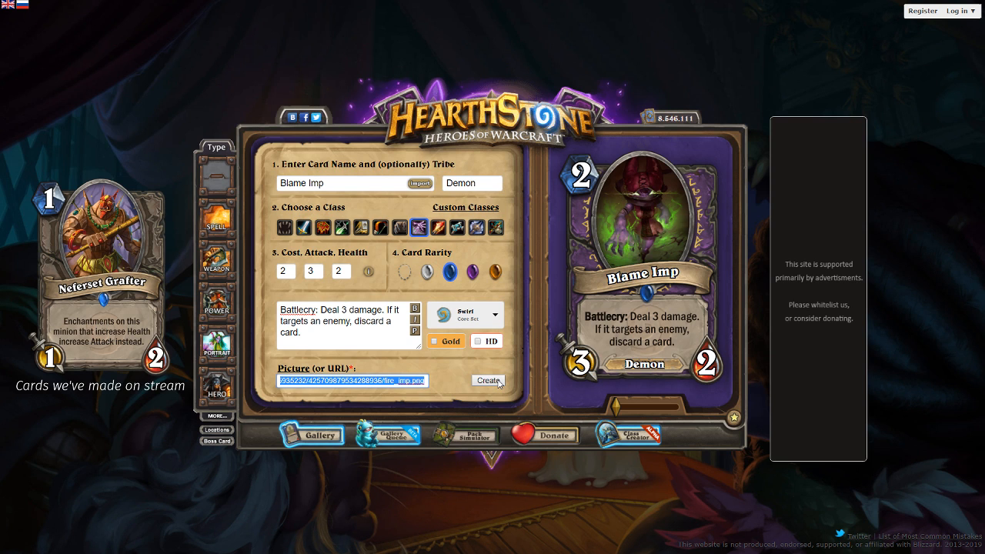
pyautogui.click(395, 376)
pyautogui.tripleClick(405, 380)
pyautogui.hotkey('alt', 'Tab')
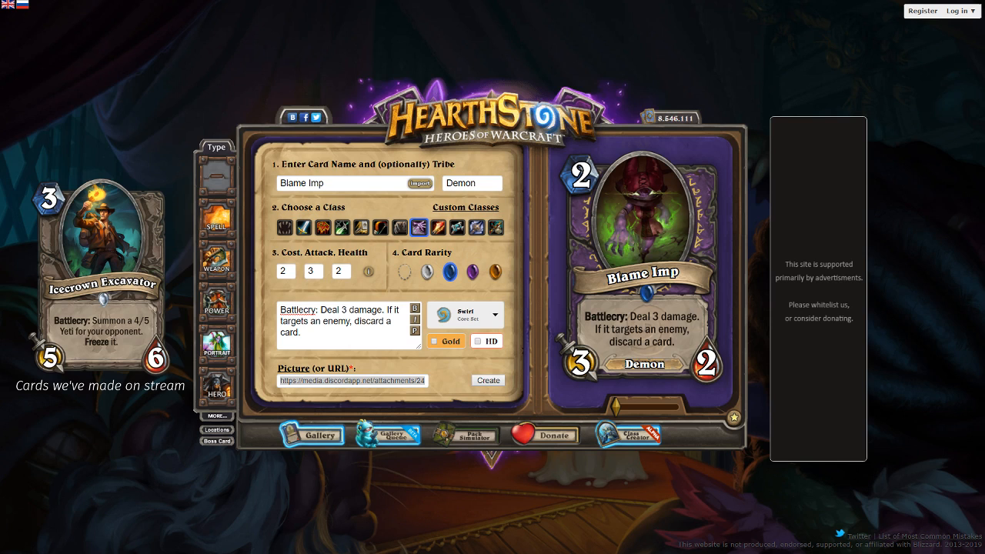
pyautogui.click(458, 374)
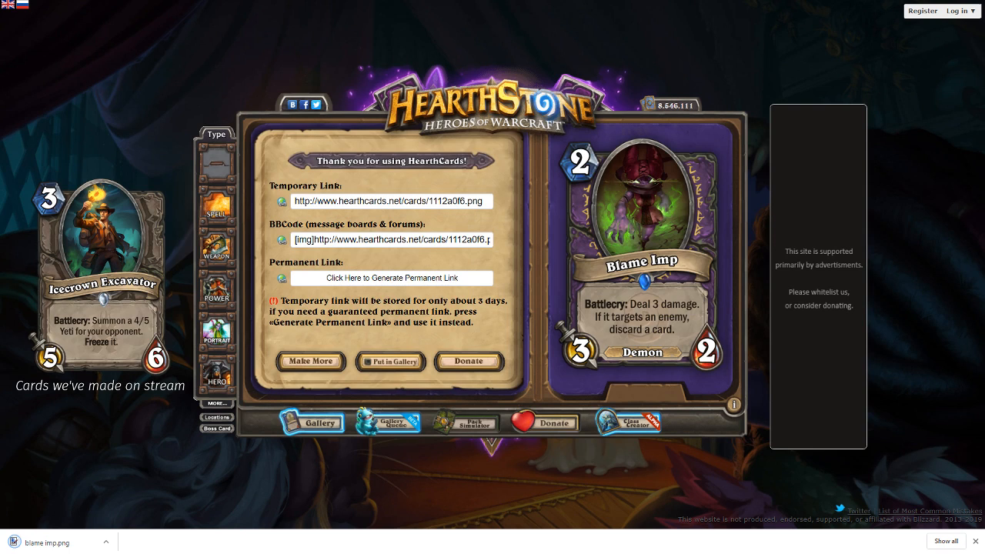
pyautogui.click(973, 542)
pyautogui.click(282, 361)
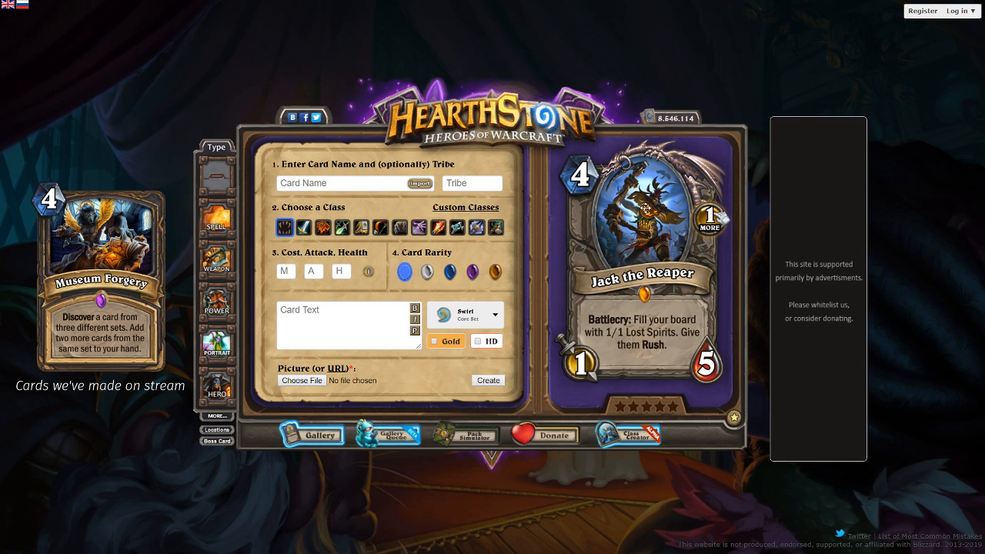
# - Examine the featured Jack the Reaper card and its companion Lost Spirit card
pyautogui.click(708, 219)
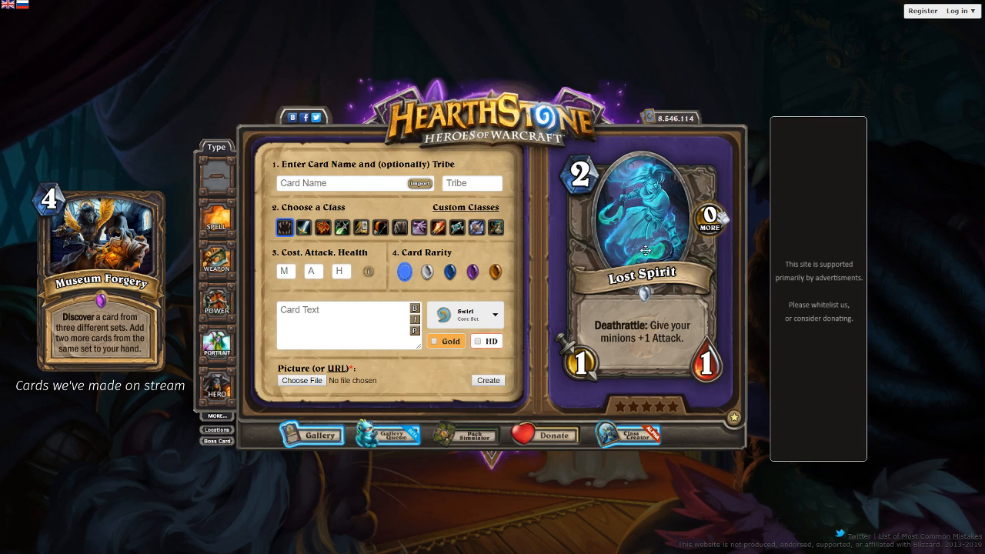
pyautogui.click(705, 237)
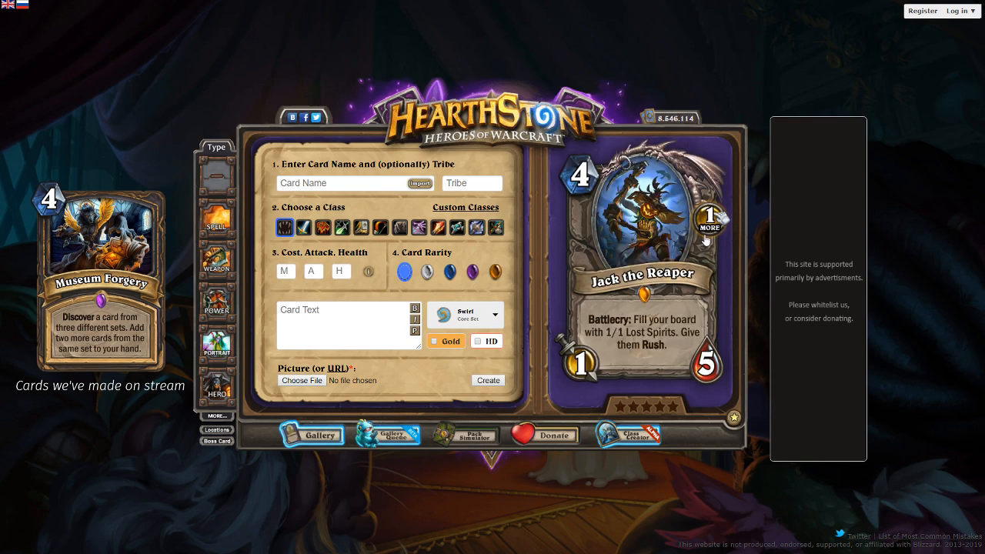
pyautogui.click(706, 239)
pyautogui.click(705, 235)
pyautogui.click(703, 233)
pyautogui.click(703, 230)
pyautogui.click(701, 229)
pyautogui.click(700, 226)
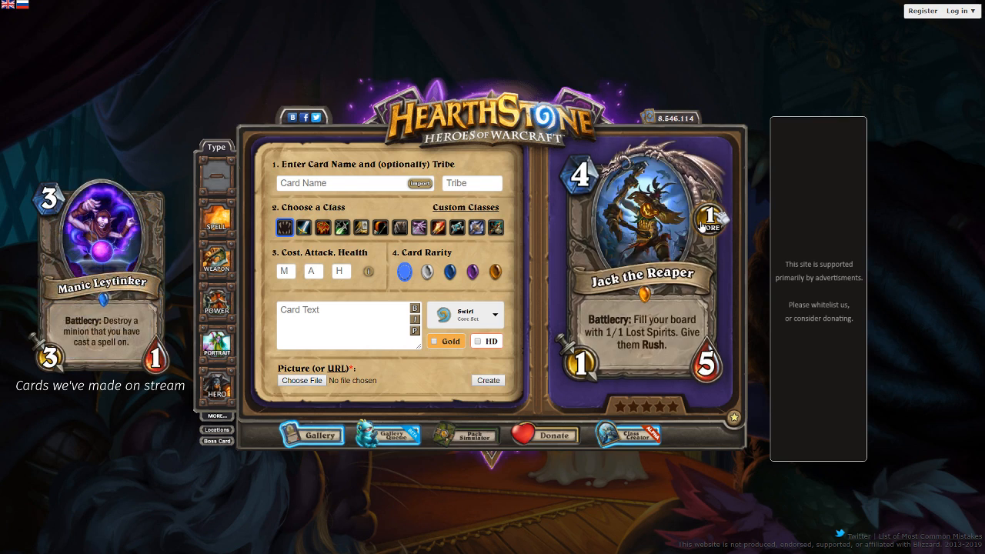
pyautogui.click(701, 224)
pyautogui.click(700, 224)
pyautogui.click(700, 224)
pyautogui.click(700, 224)
pyautogui.click(700, 224)
pyautogui.click(700, 224)
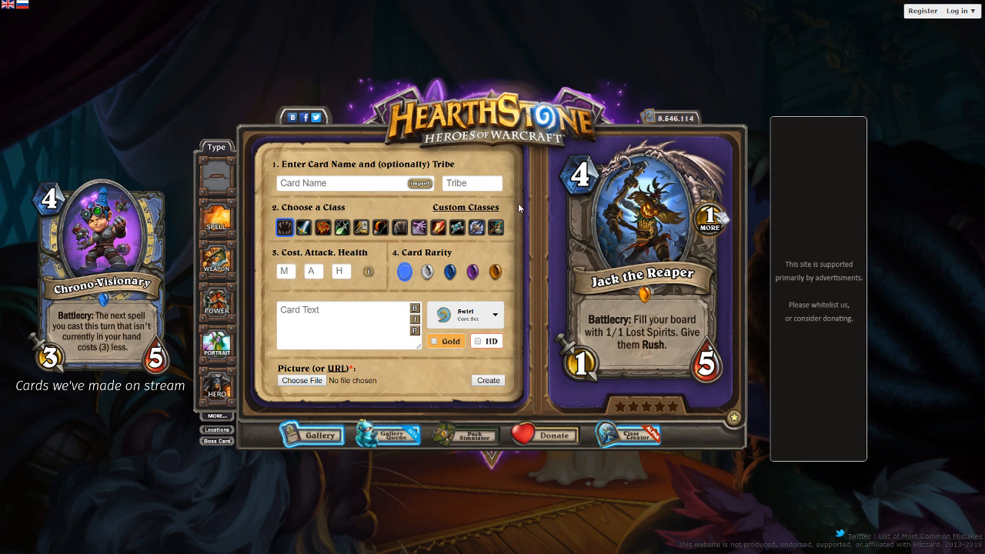
# - Choose the Paladin class, enter the text "While attacking, this minion deals its damage randomly split among all enemies." and preview it
pyautogui.click(299, 304)
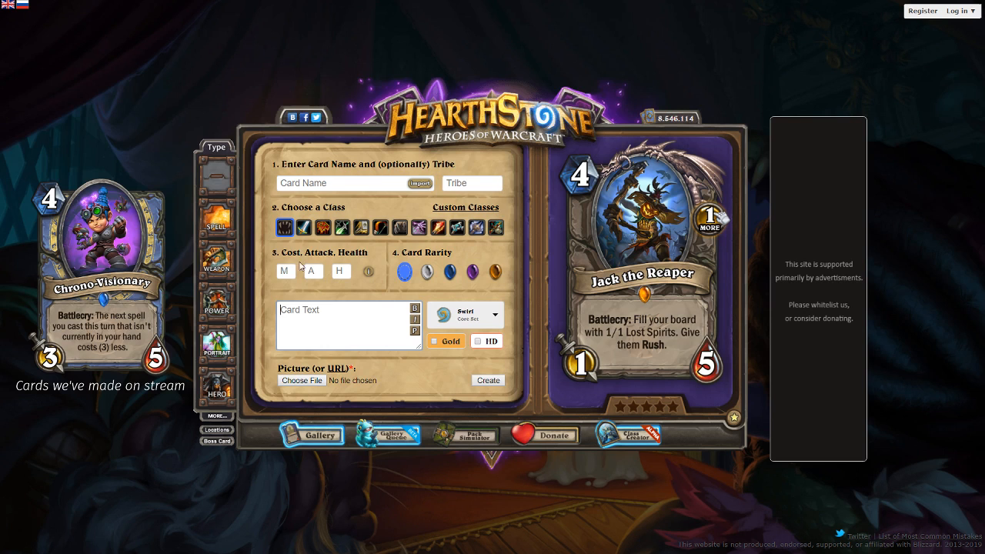
pyautogui.click(361, 227)
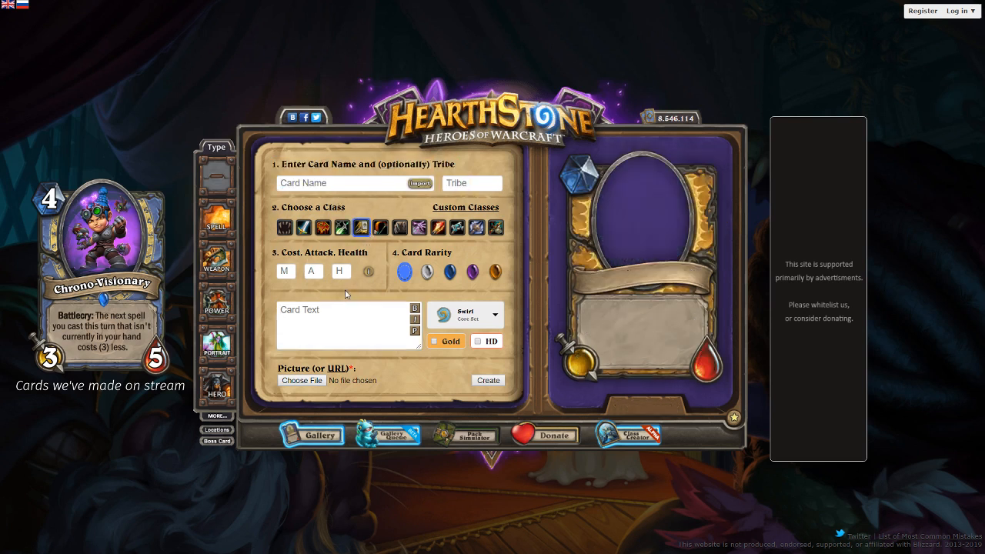
pyautogui.click(340, 305)
pyautogui.write('While atta')
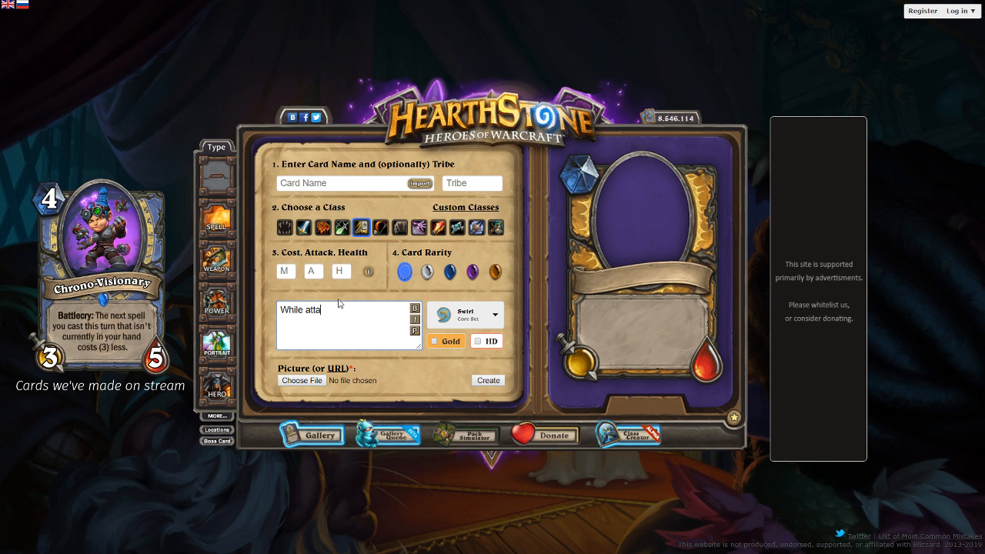
pyautogui.write('cking, this minion deals its d')
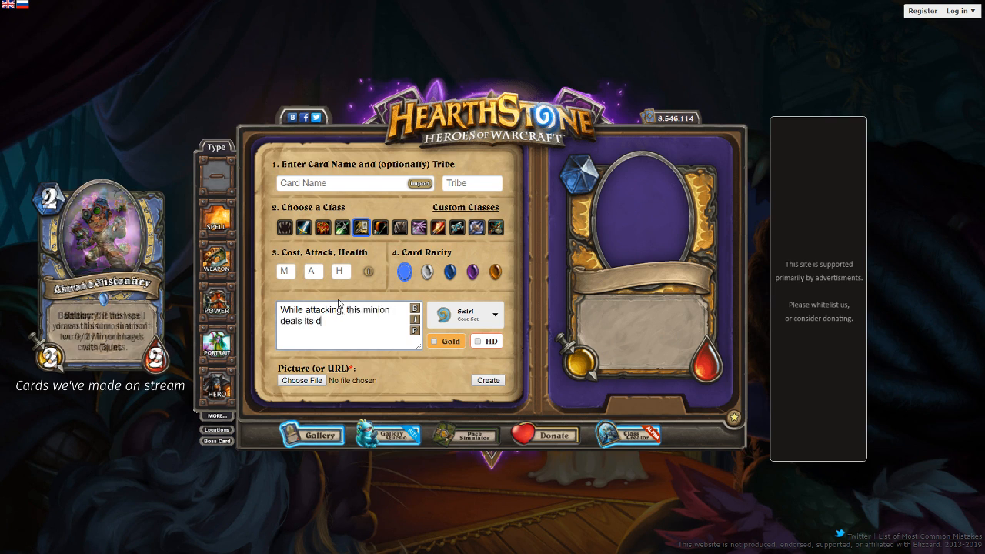
pyautogui.write('amage randomly sp')
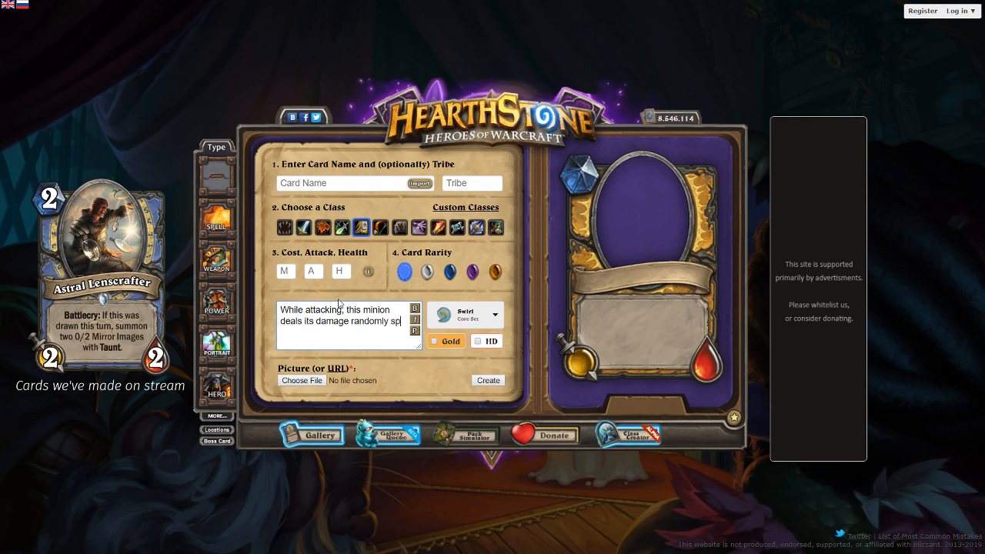
pyautogui.write('lit among all enemies.')
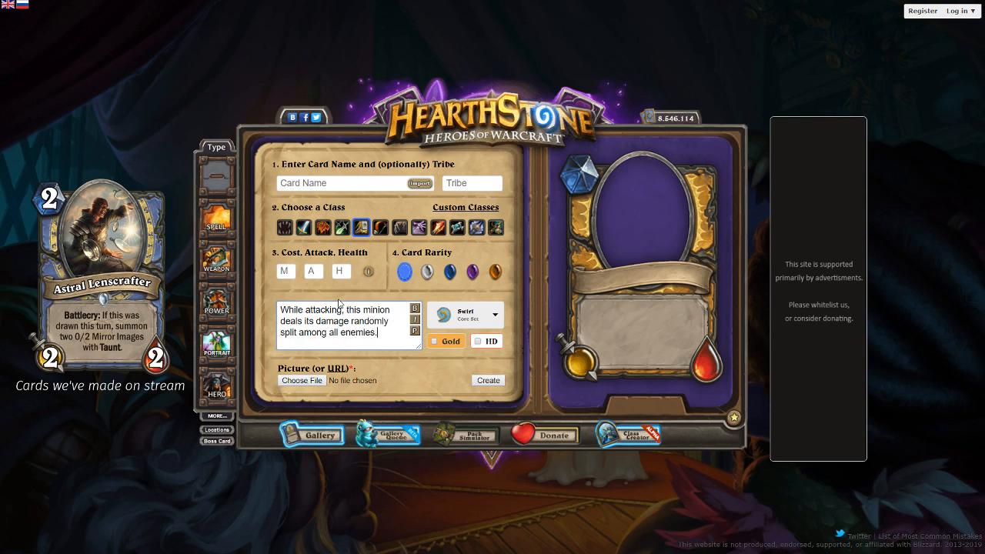
pyautogui.click(415, 331)
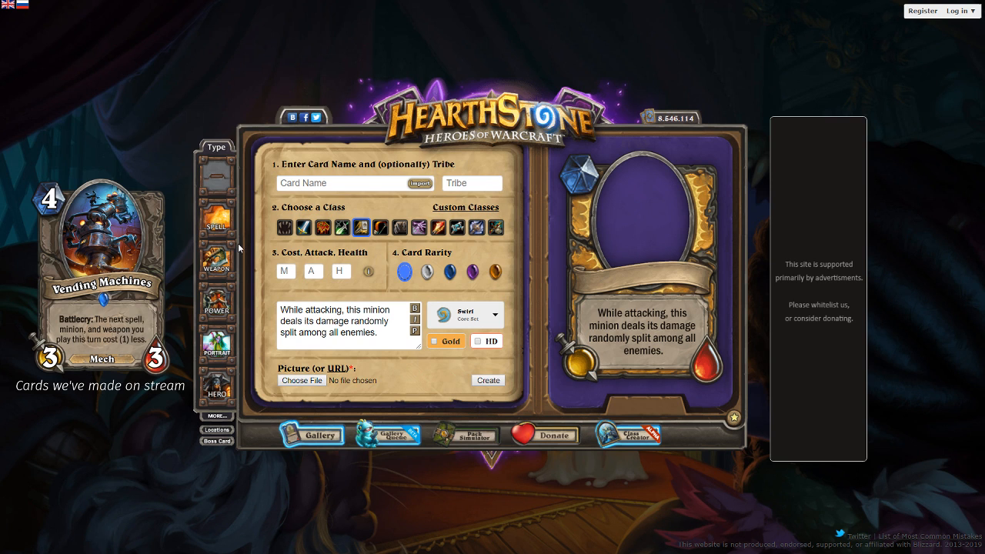
pyautogui.click(285, 267)
pyautogui.write('3')
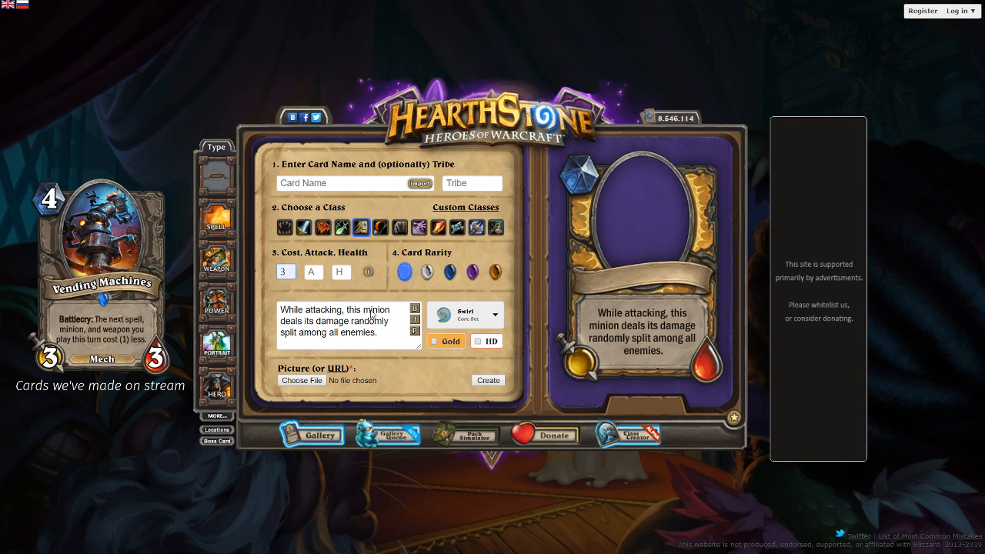
pyautogui.press('BackSpace')
# - Insert a line break before "all enemies." in the card text and preview the text
pyautogui.click(391, 311)
pyautogui.click(330, 332)
pyautogui.press('Return')
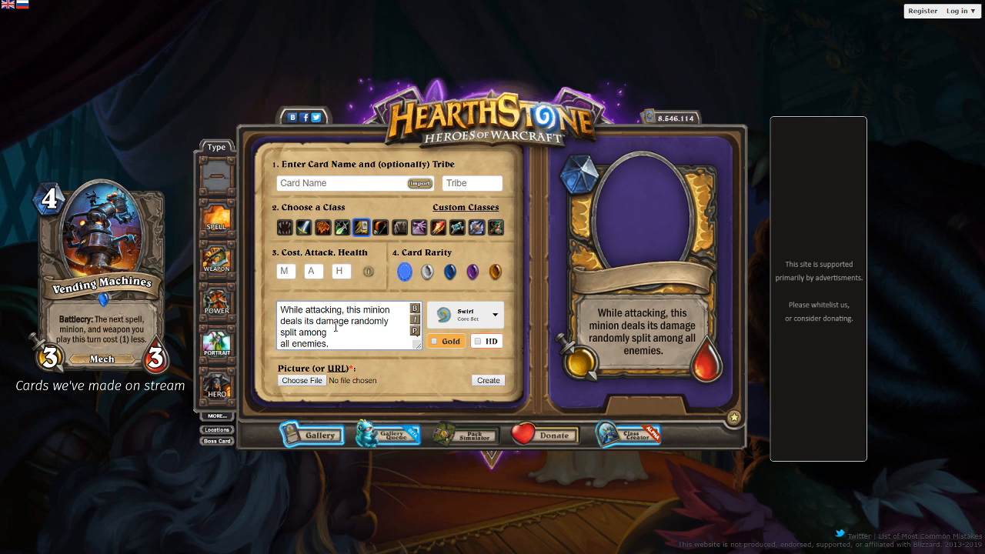
pyautogui.click(415, 334)
# - Set the card's mana cost to 3, attack to 4 and health to 3
pyautogui.click(284, 271)
pyautogui.write('3')
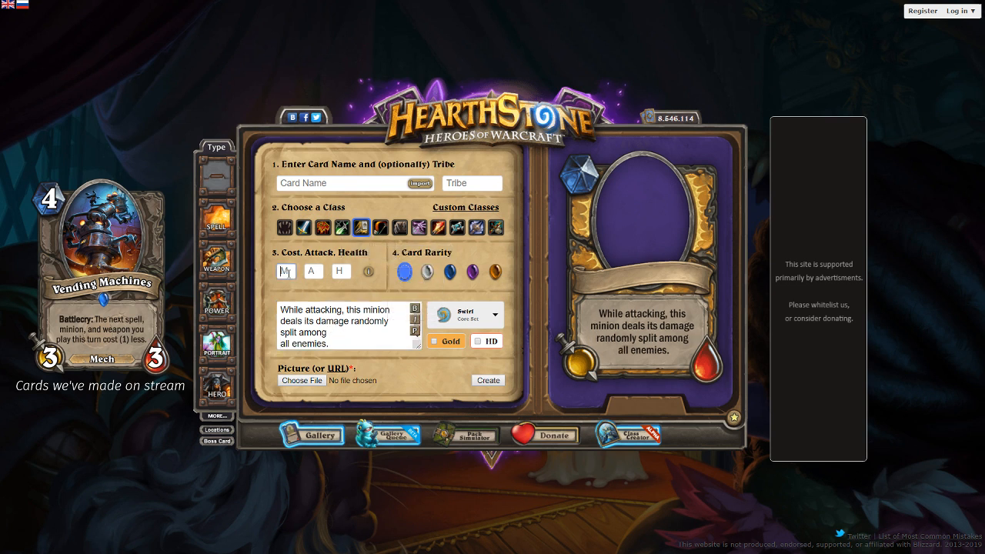
pyautogui.click(313, 270)
pyautogui.write('4')
pyautogui.click(339, 271)
pyautogui.write('3')
# - Change the card's attack to 3 and health to 4, and give it epic rarity
pyautogui.moveTo(316, 272); pyautogui.dragTo(280, 274)
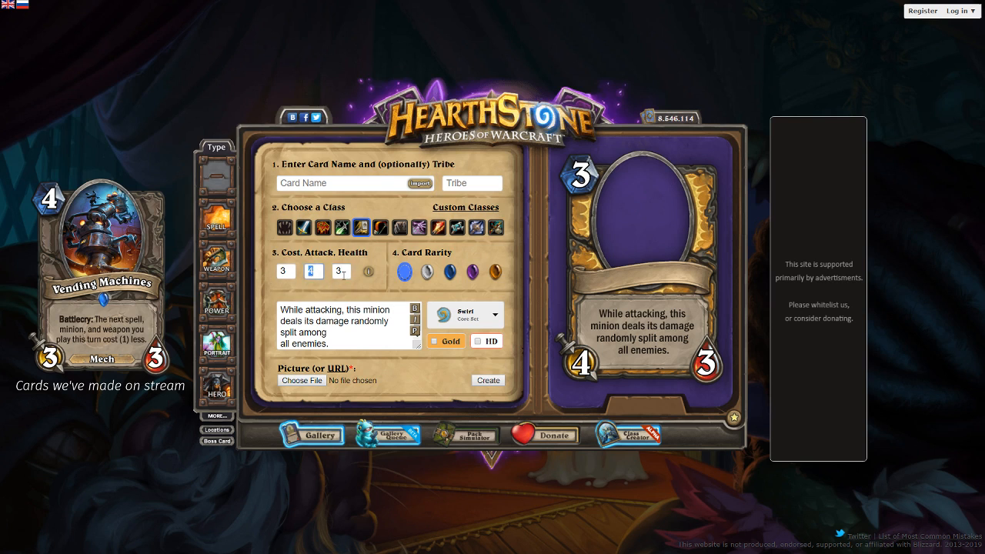
pyautogui.write('3')
pyautogui.moveTo(345, 272); pyautogui.dragTo(330, 273)
pyautogui.write('4')
pyautogui.click(472, 272)
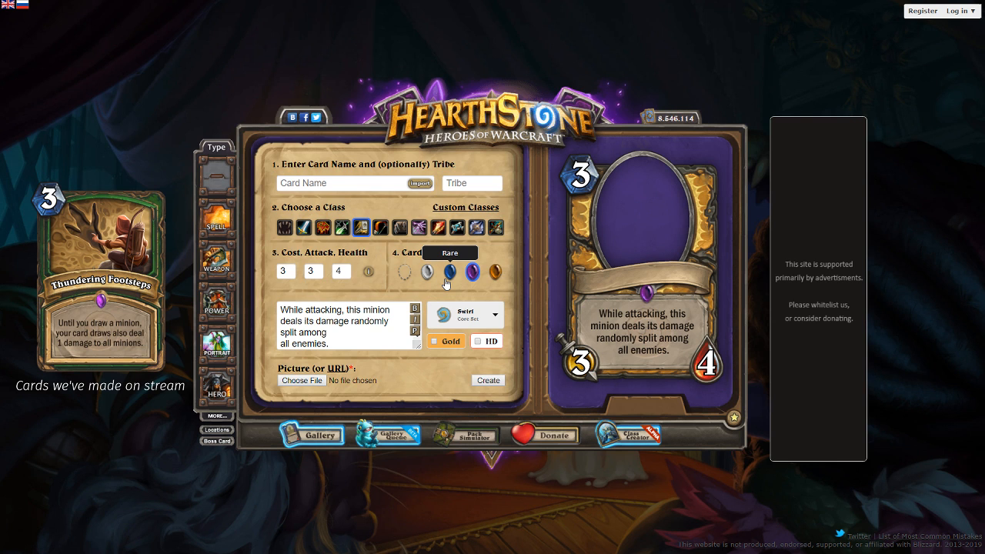
pyautogui.click(282, 318)
pyautogui.write('instead')
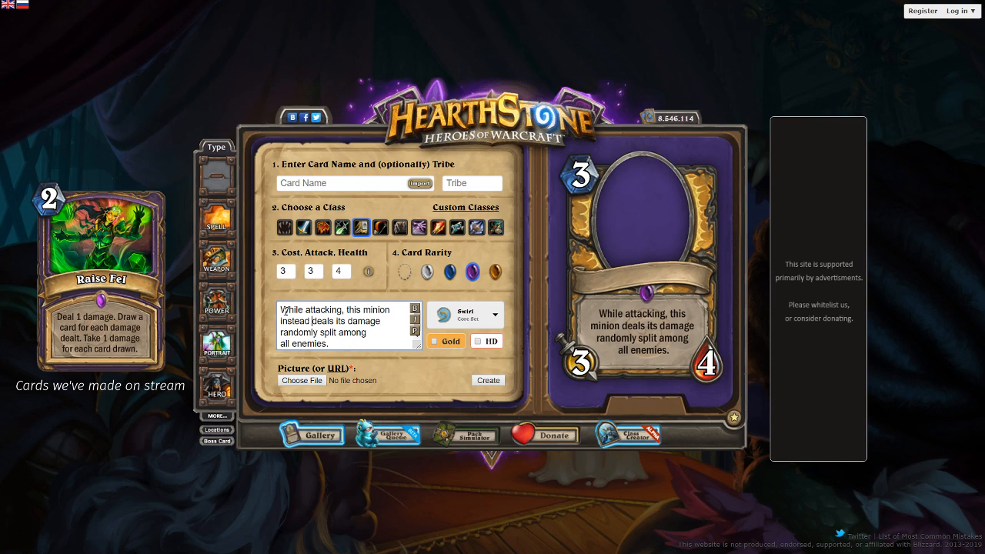
pyautogui.hotkey('ctrl', 'BackSpace')
# - End the card text with "split among all enemies instead.", without the line break before "all enemies", and preview it
pyautogui.press('Down')
pyautogui.press('Down')
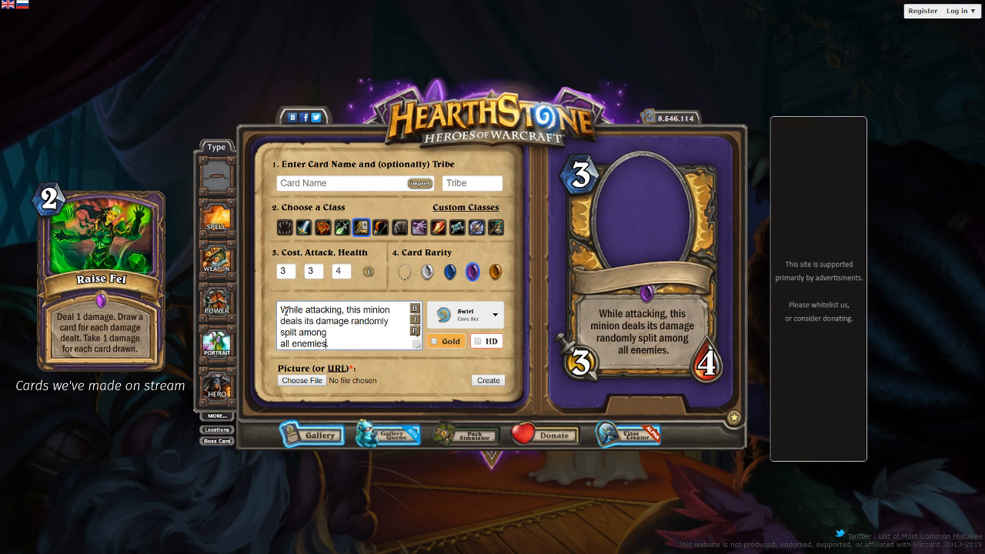
pyautogui.write('omste')
pyautogui.hotkey('ctrl', 'BackSpace')
pyautogui.write('instead')
pyautogui.press('BackSpace')
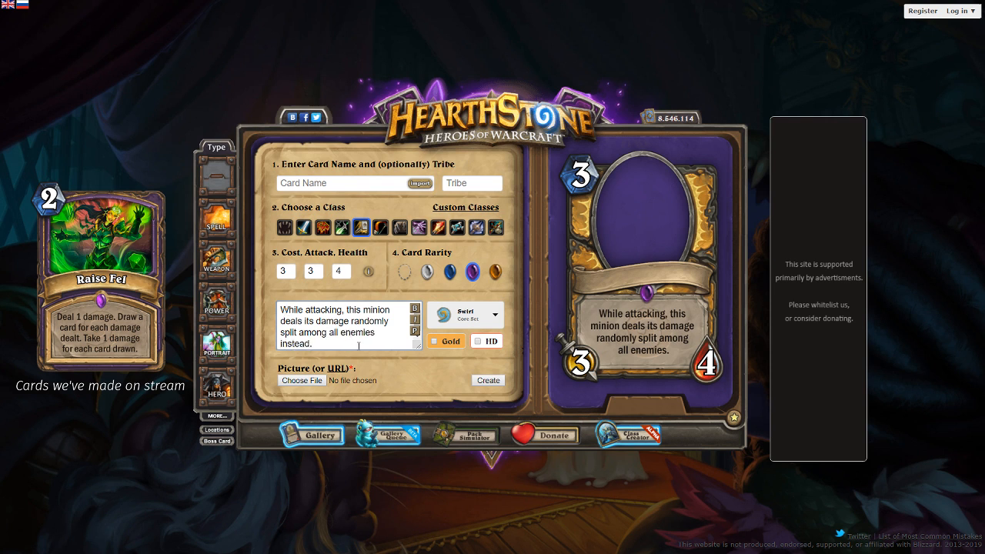
pyautogui.click(416, 331)
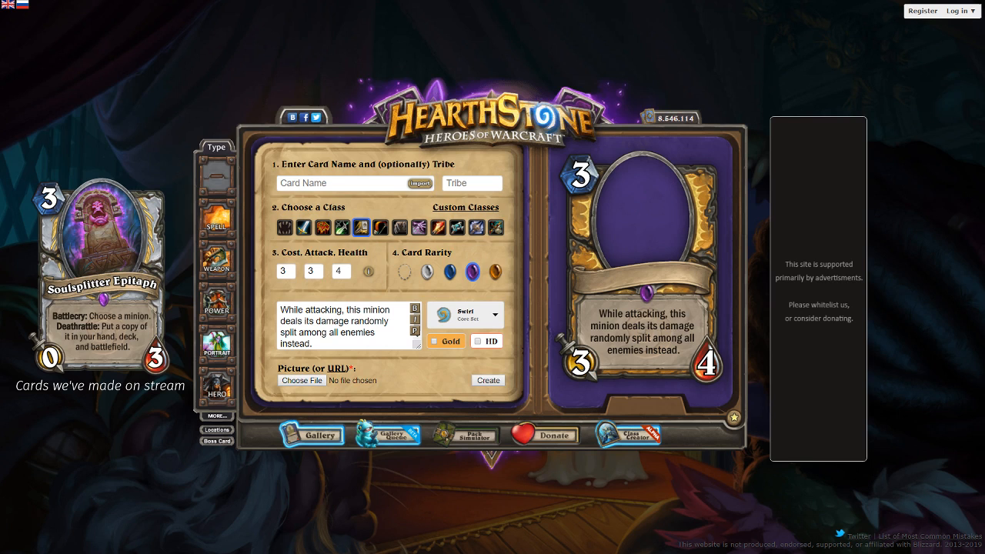
# - Load the card art from the copied pinimg image URL, then enlarge and reposition it in the portrait frame
pyautogui.click(339, 368)
pyautogui.hotkey('ctrl', 'v')
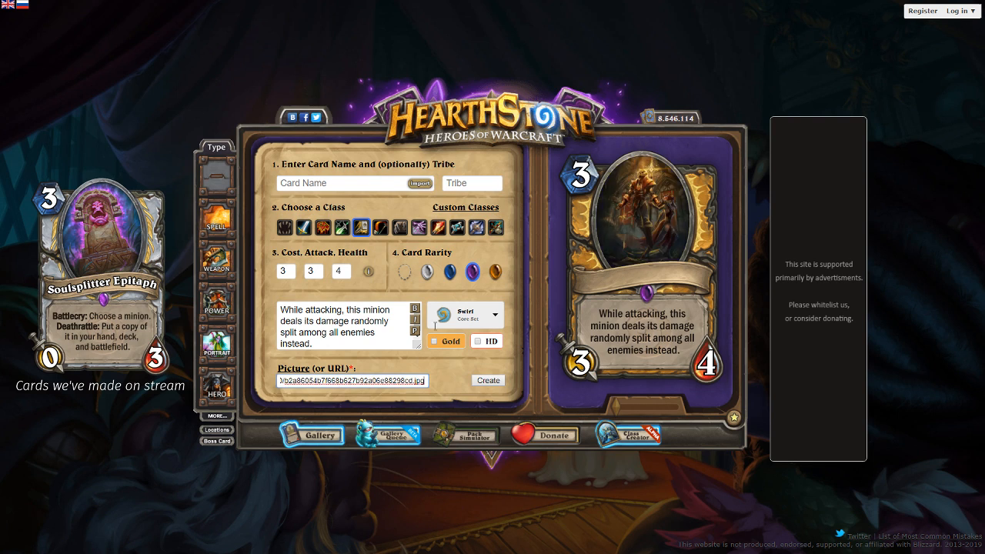
pyautogui.moveTo(617, 403); pyautogui.dragTo(632, 399)
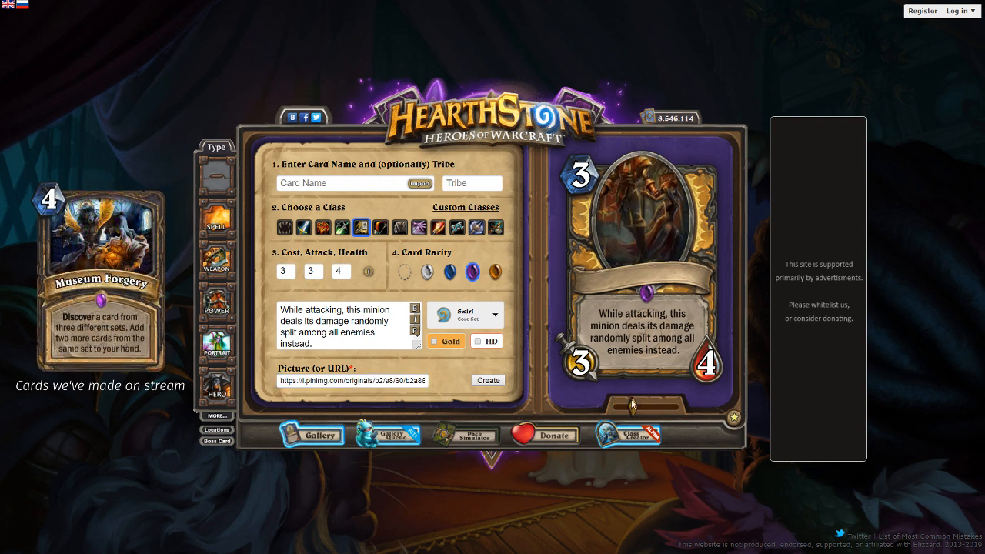
pyautogui.moveTo(646, 160); pyautogui.dragTo(646, 194)
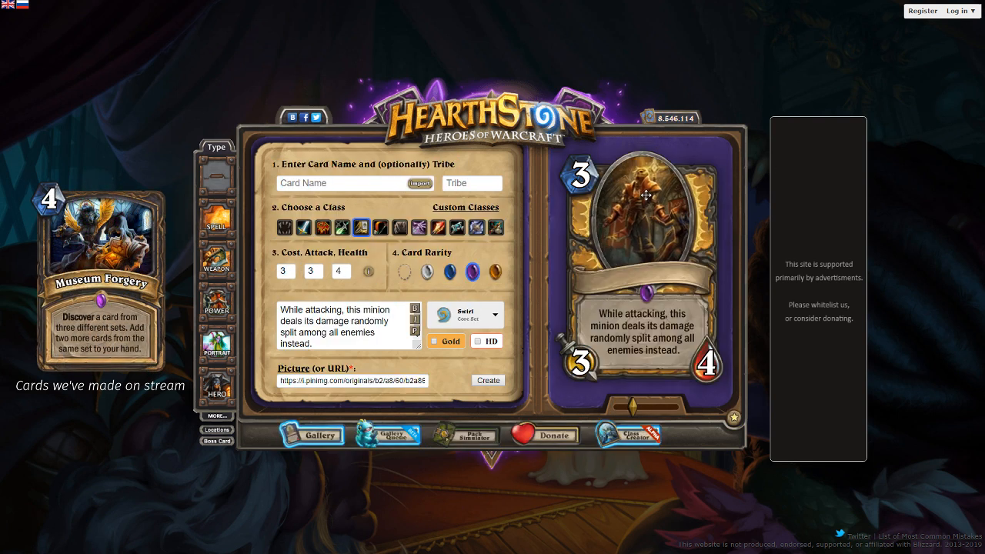
# - Name the card "Scarlet Reliquary" and replace that name with "Scarlet Avenger"
pyautogui.click(338, 185)
pyautogui.write('Scarlet ')
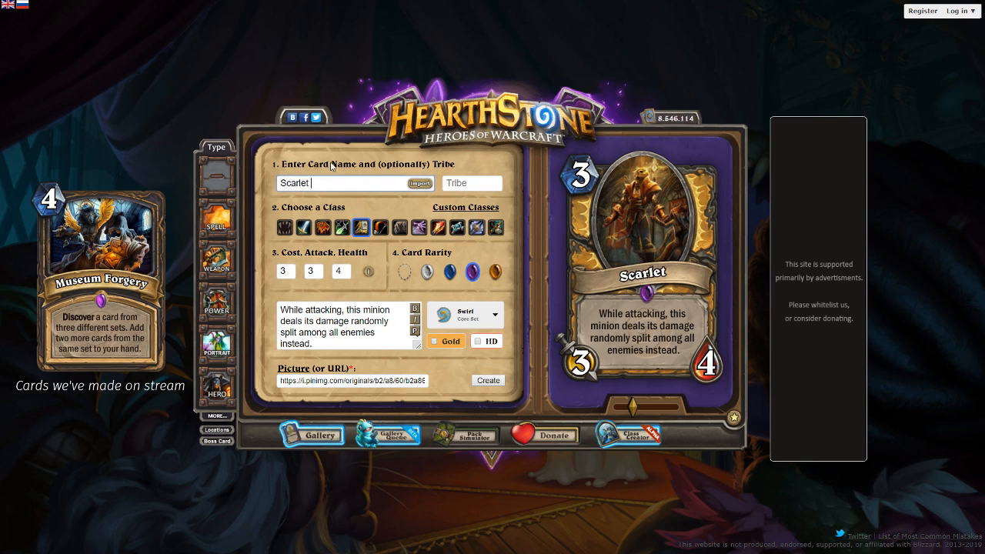
pyautogui.write('Reliquary')
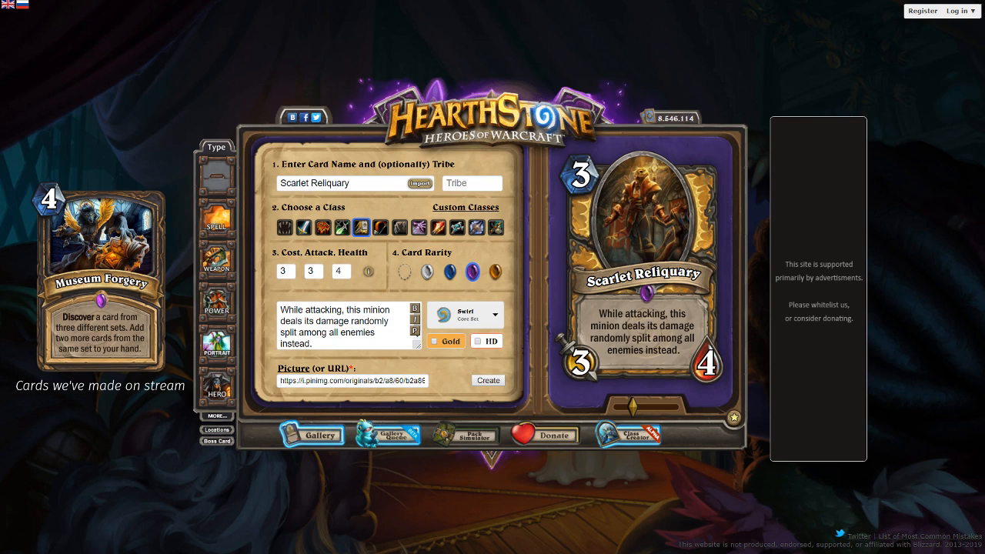
pyautogui.doubleClick(333, 185)
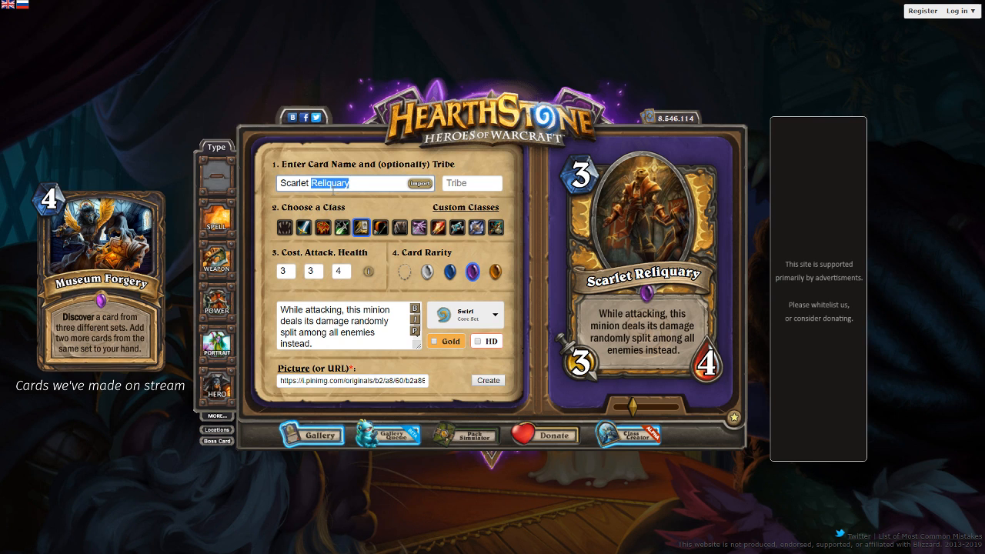
pyautogui.write('Avenger')
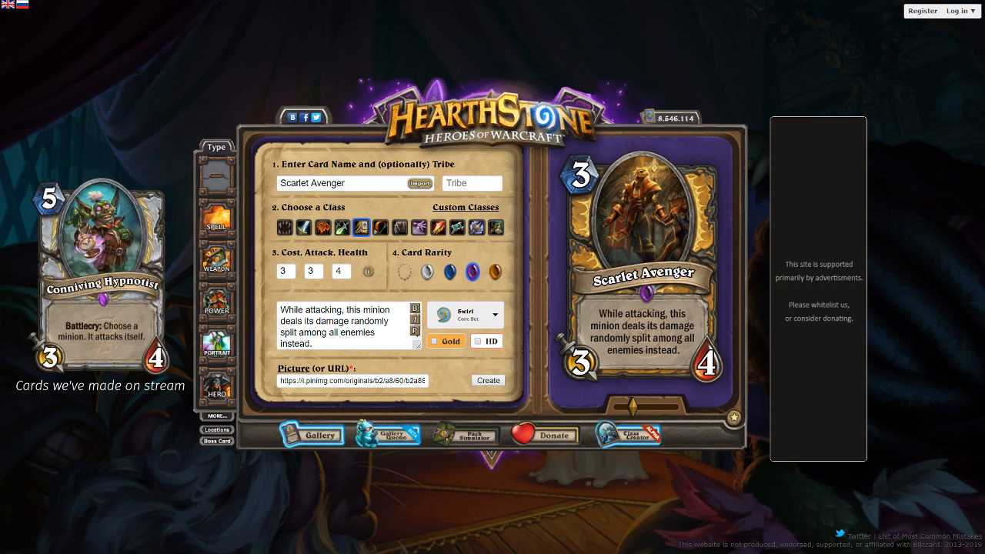
# - Replace the art with the copied wikia image URL and try to create the card
pyautogui.tripleClick(362, 383)
pyautogui.hotkey('ctrl', 'v')
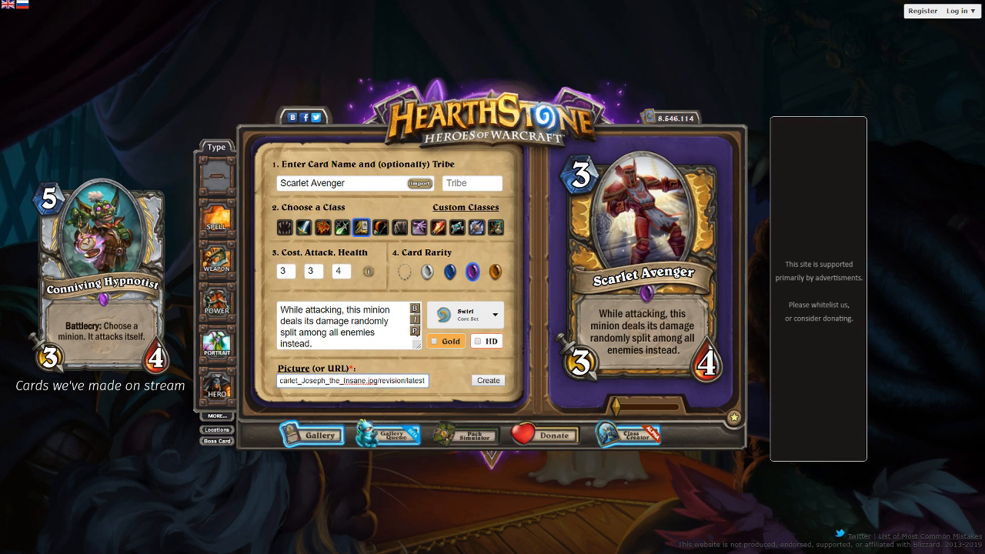
pyautogui.click(488, 380)
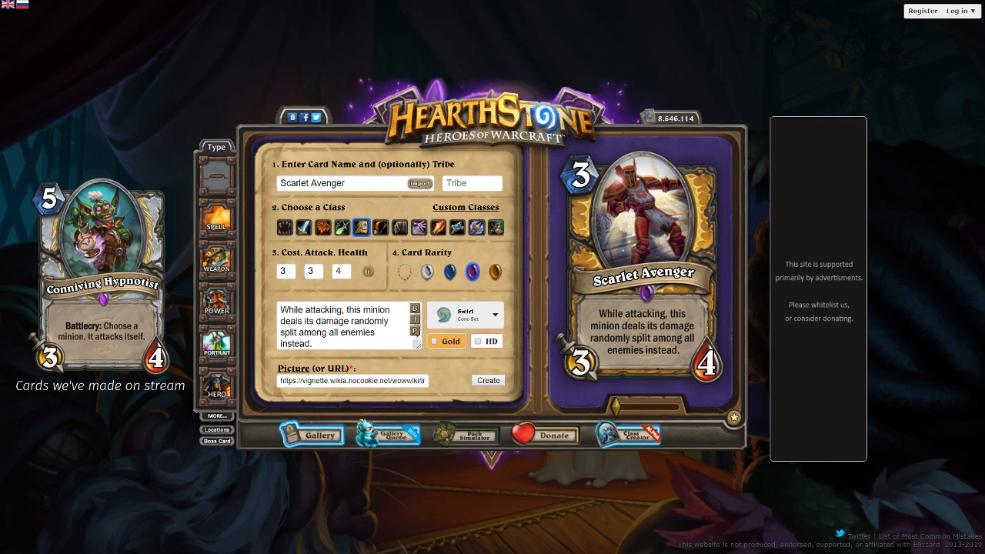
# - Replace the art with the copied tumblr image URL and reposition the picture in the portrait frame
pyautogui.click(387, 381)
pyautogui.hotkey('ctrl', 'a')
pyautogui.hotkey('ctrl', 'v')
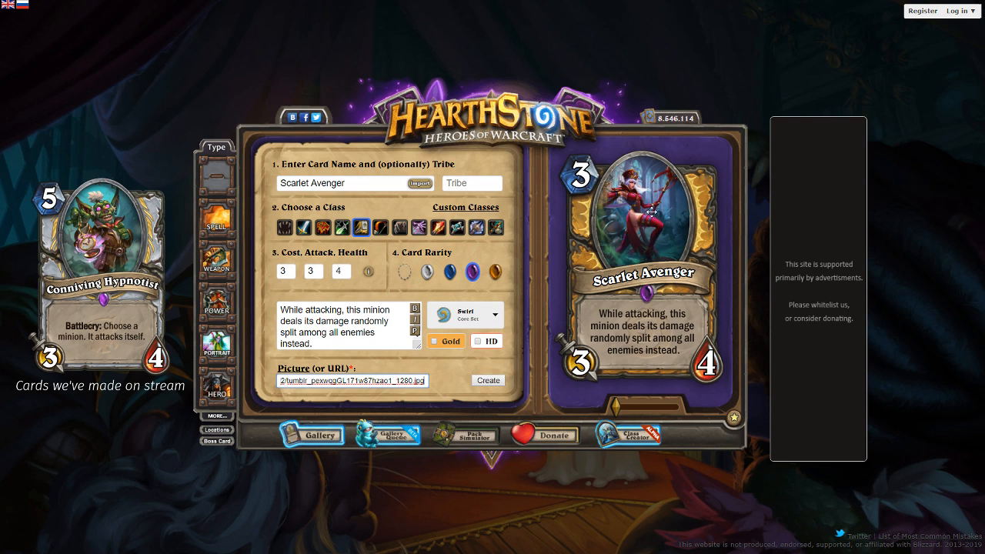
pyautogui.moveTo(683, 195); pyautogui.dragTo(658, 222)
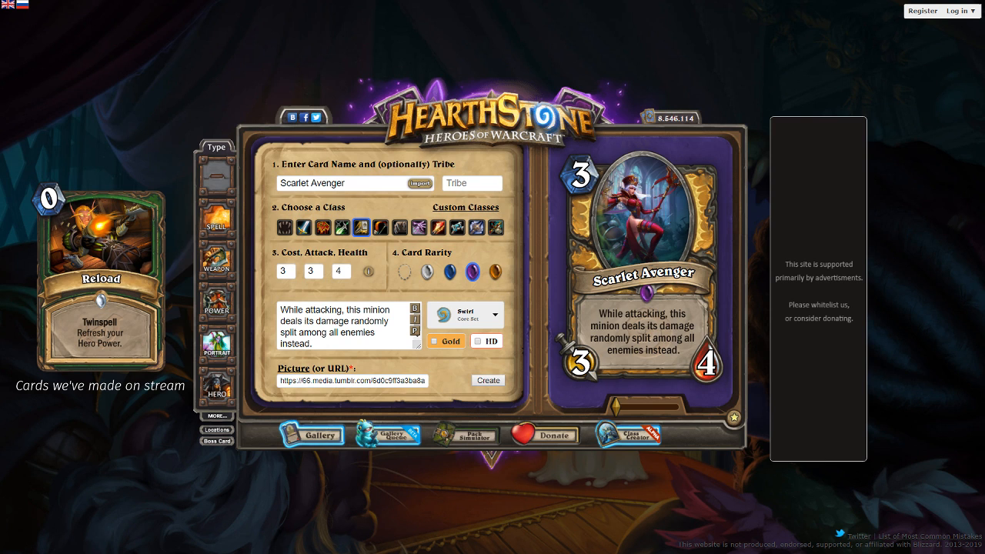
# - Restore the golden knight art from the pinimg image URL, then enlarge and reposition it to fill the portrait frame
pyautogui.tripleClick(286, 381)
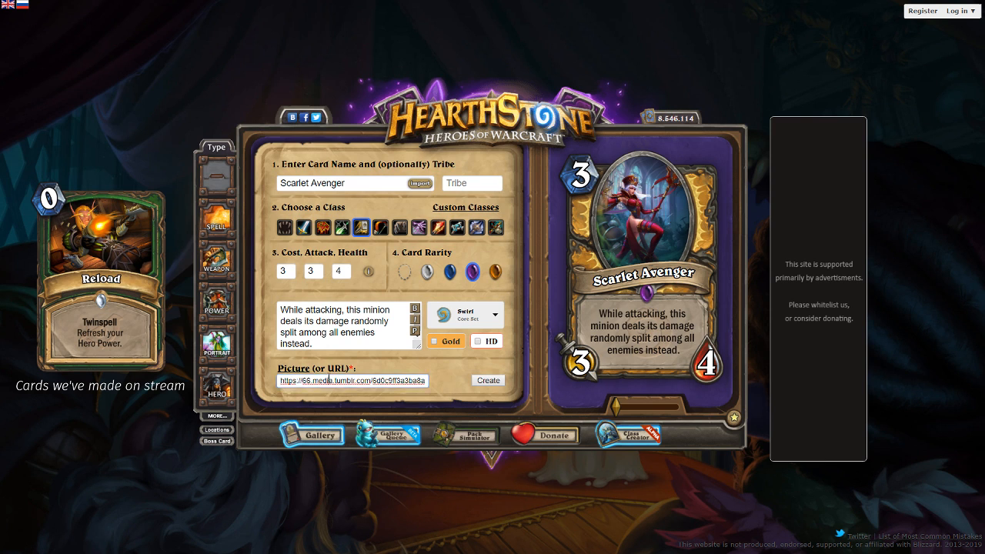
pyautogui.hotkey('ctrl', 'v')
pyautogui.moveTo(616, 407); pyautogui.dragTo(626, 406)
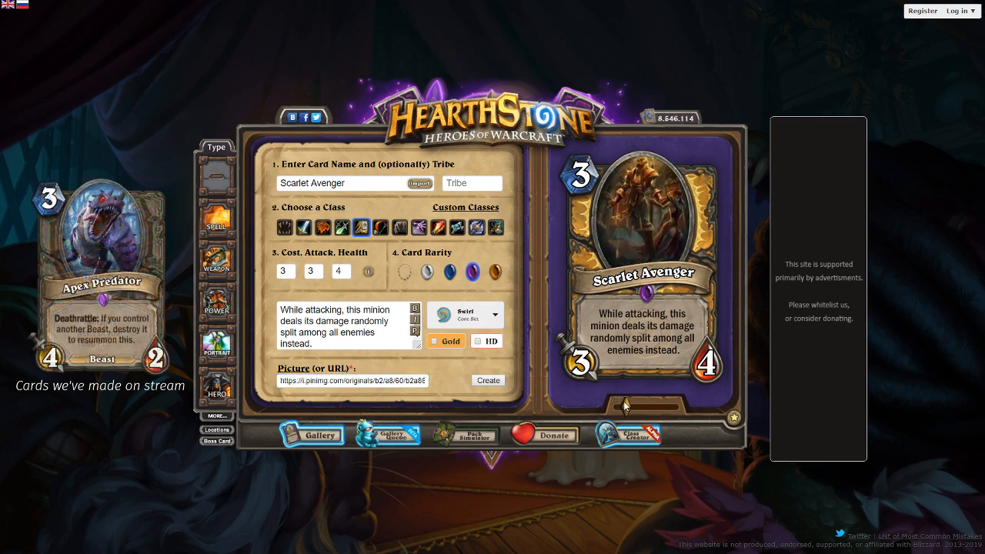
pyautogui.moveTo(642, 208); pyautogui.dragTo(644, 234)
pyautogui.moveTo(626, 406); pyautogui.dragTo(635, 406)
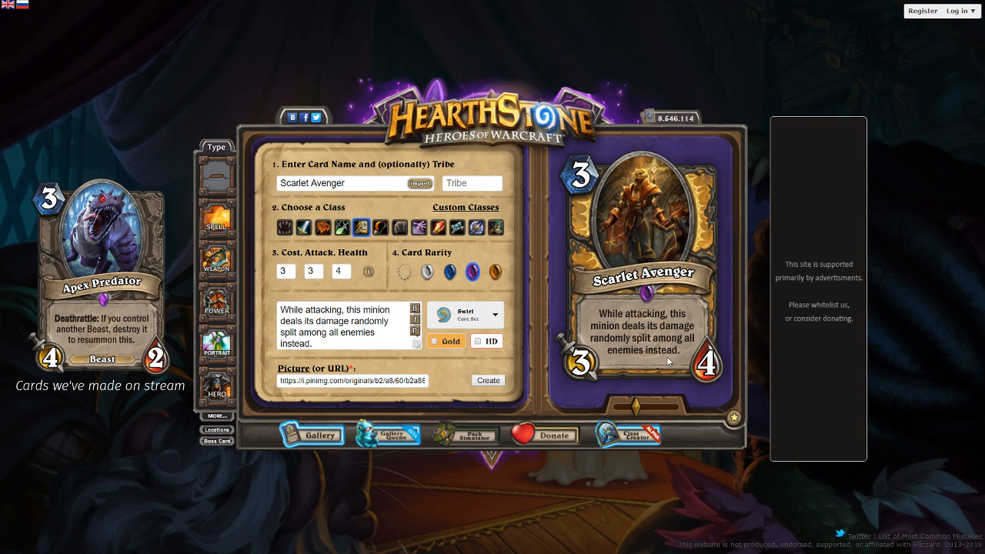
# - Generate the Scarlet Avenger card, download it as "scarlet avenger.png" and open a blank card form
pyautogui.click(489, 381)
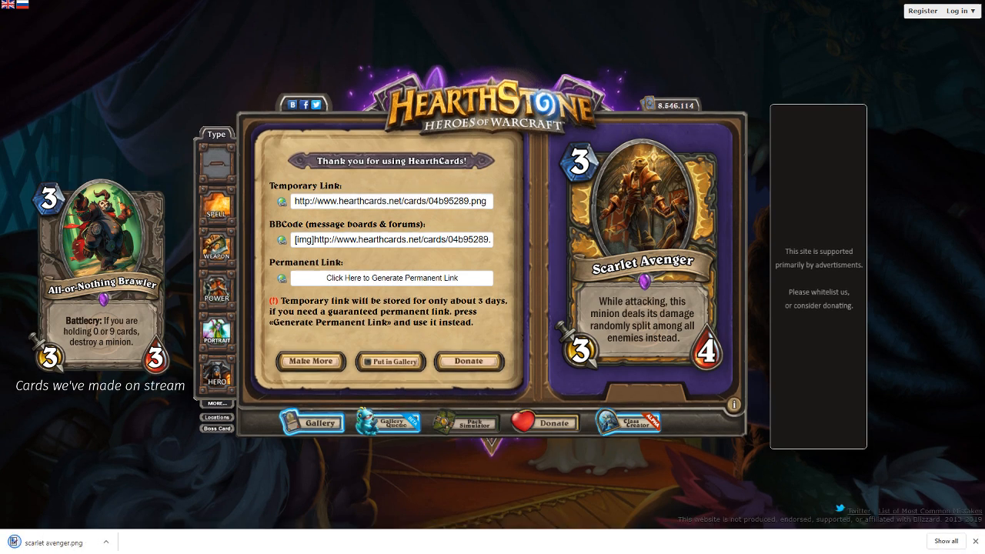
pyautogui.click(973, 542)
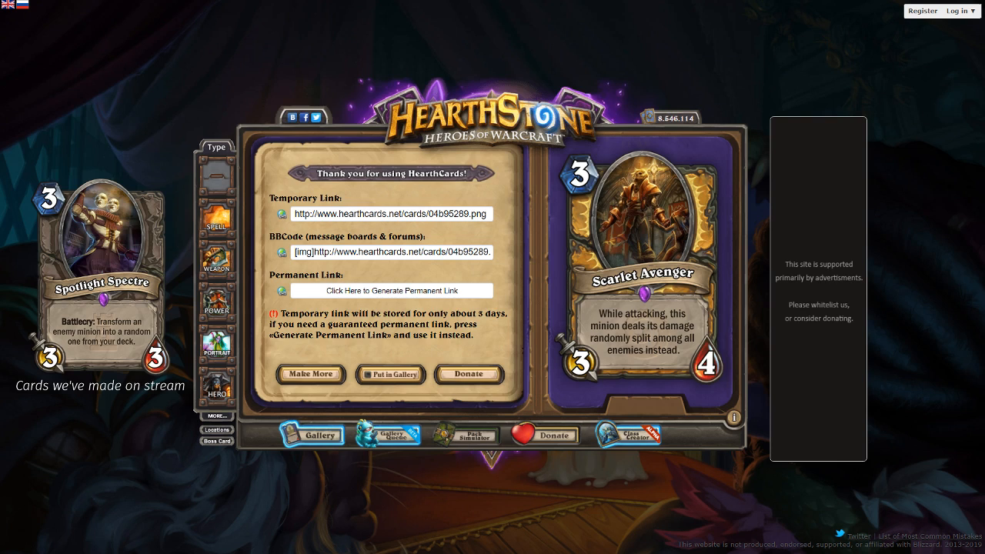
pyautogui.click(303, 374)
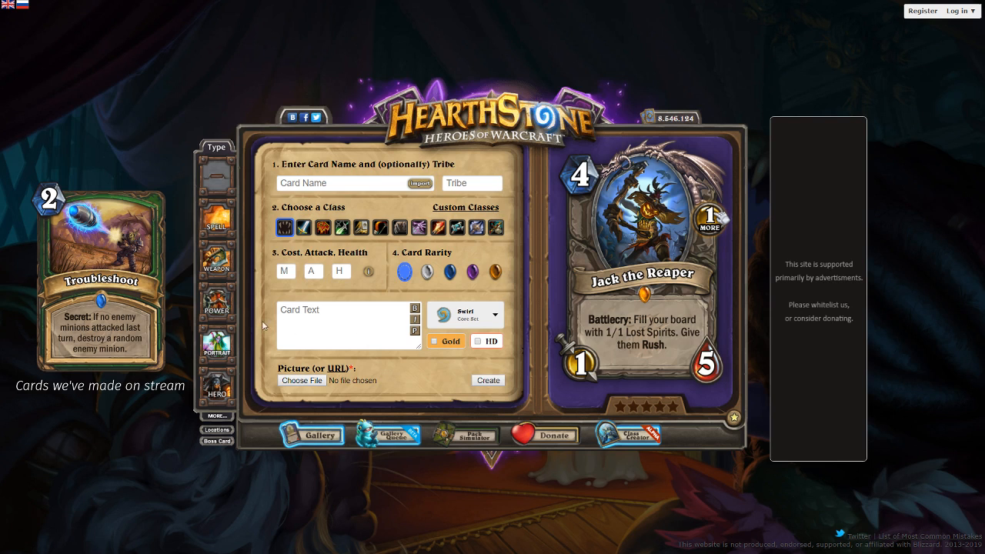
pyautogui.click(294, 320)
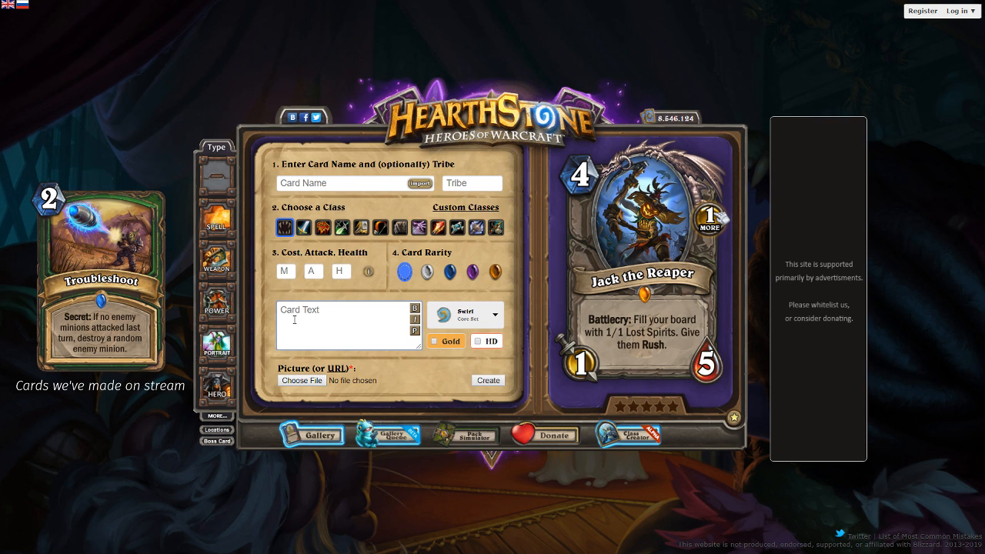
# - Enter the card text "Battlecry: Shuffle a friendly minion into your deck. It [b]Summons When Drawn[/b]." and preview it on the card
pyautogui.write('Battlecry: Shuffle a frien')
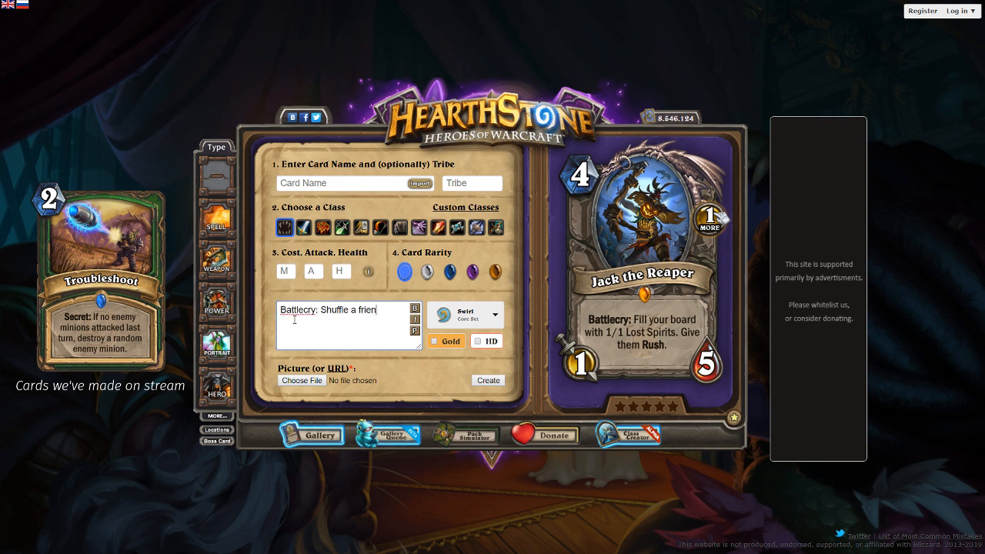
pyautogui.write('dly mi')
pyautogui.write('nion into your do')
pyautogui.write('ck. It [b]Su')
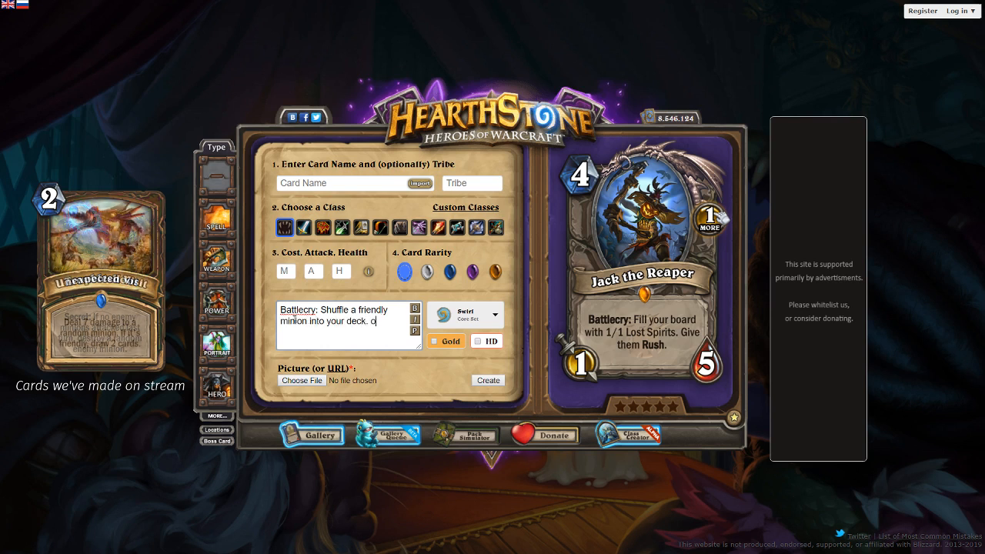
pyautogui.write('mmons When Drta')
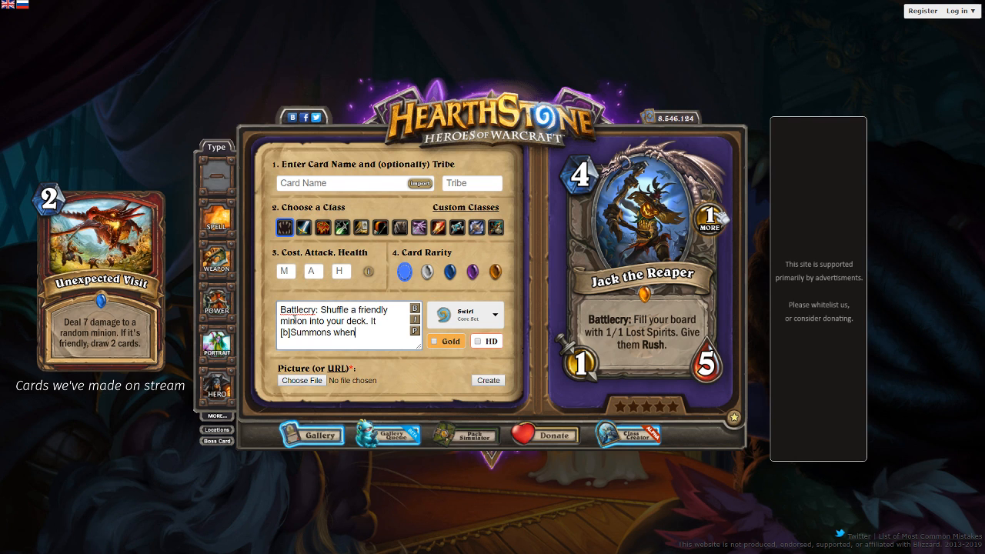
pyautogui.press('BackSpace')
pyautogui.press('BackSpace')
pyautogui.write('awn[/b].')
pyautogui.click(414, 330)
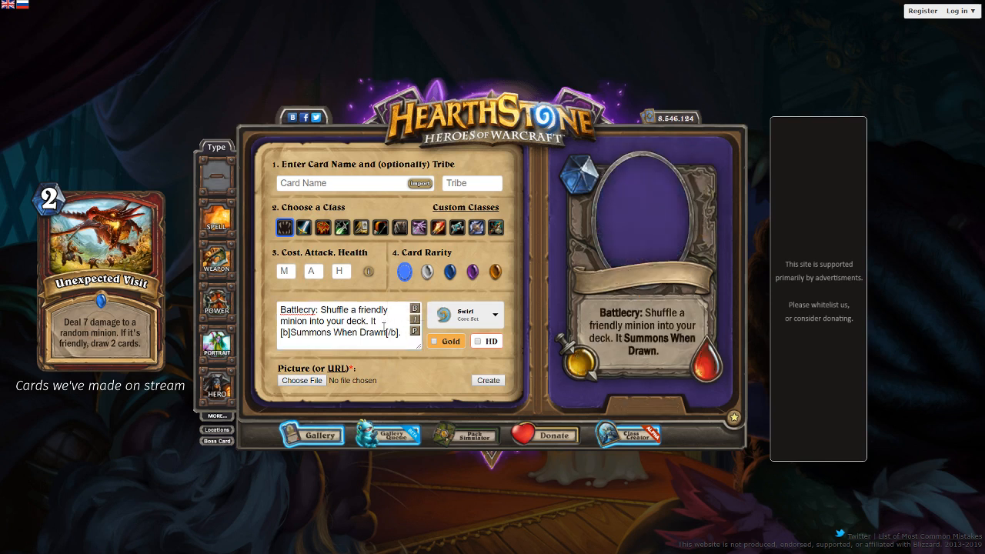
# - Try a line break between "Summons" and "When Drawn" in the card text and preview it
pyautogui.click(337, 332)
pyautogui.press('Return')
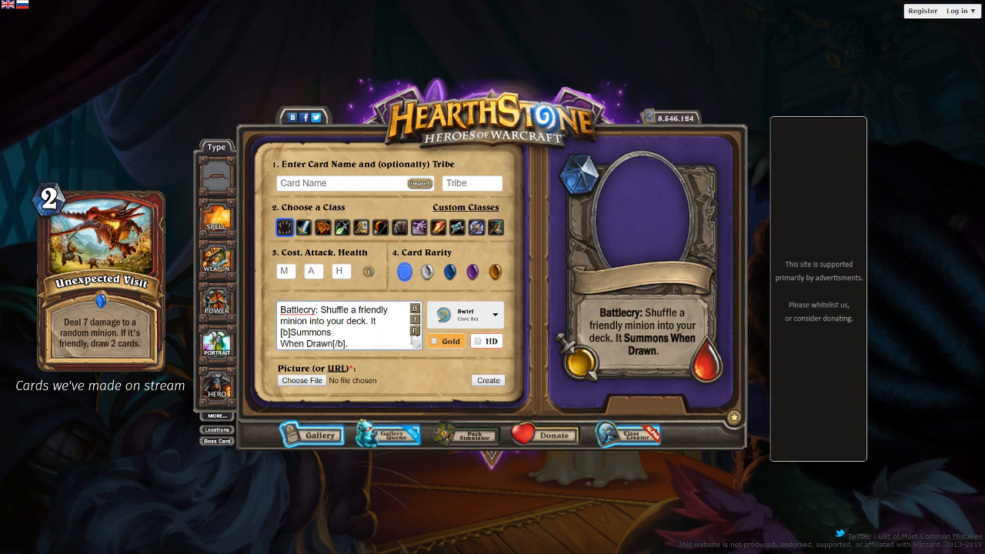
pyautogui.click(414, 331)
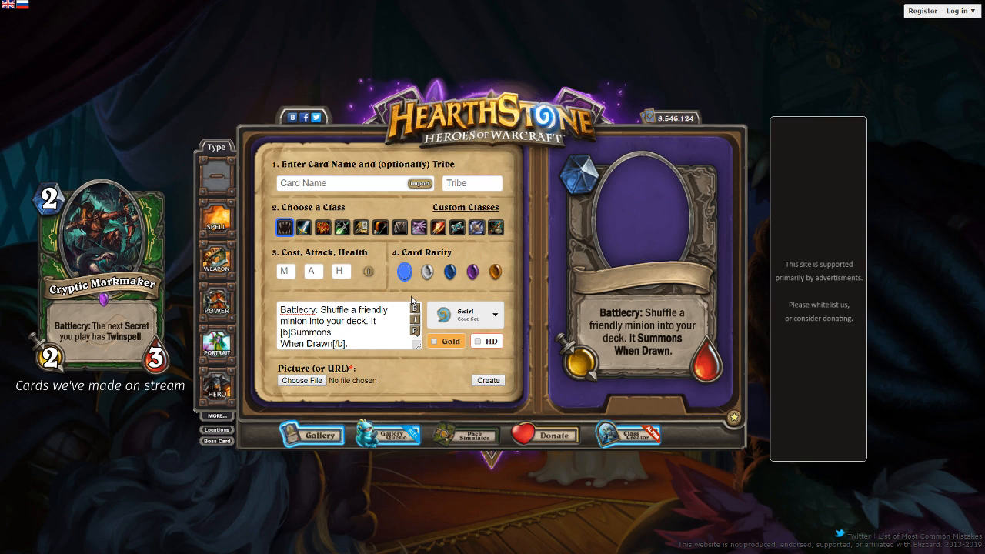
# - Append {{FONTSIZE=-3}} to the card text, rejoin "Summons When Drawn" without a line break and preview the text
pyautogui.click(365, 347)
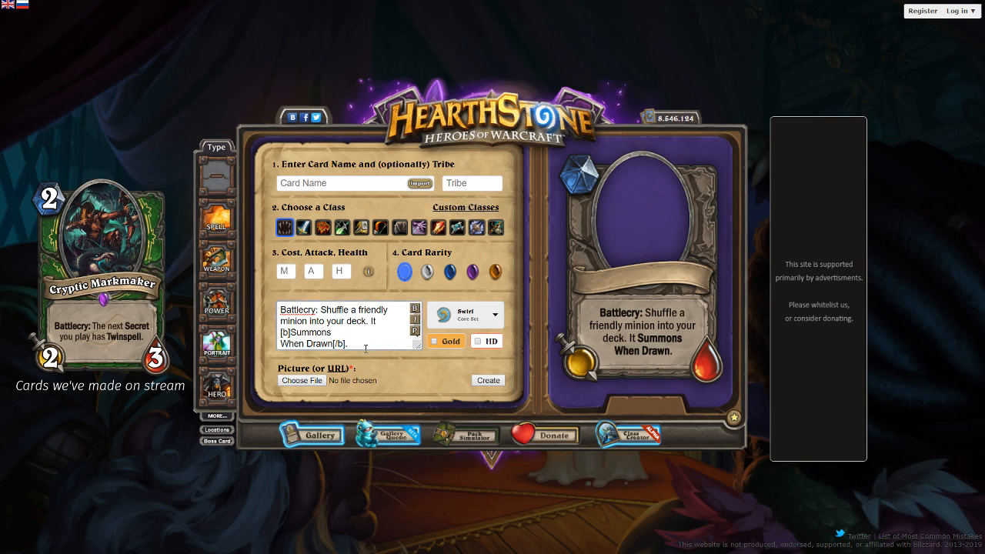
pyautogui.write('{{FONTSIZE=-3}}')
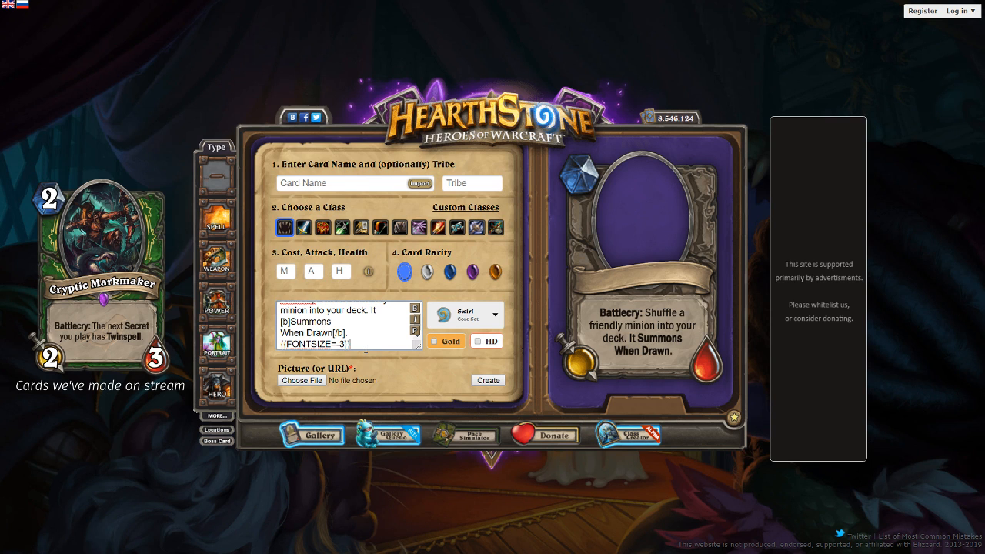
pyautogui.click(417, 332)
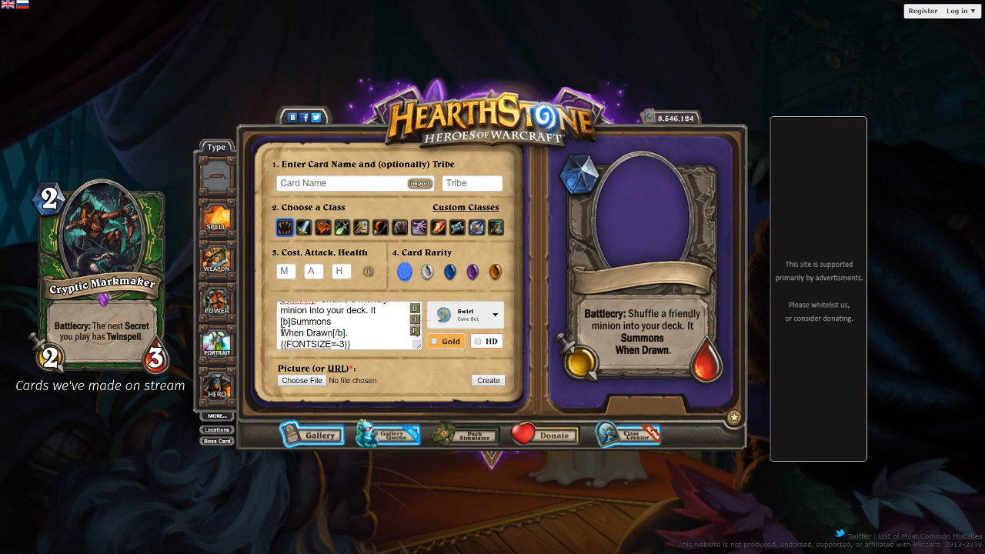
pyautogui.click(283, 332)
pyautogui.press('BackSpace')
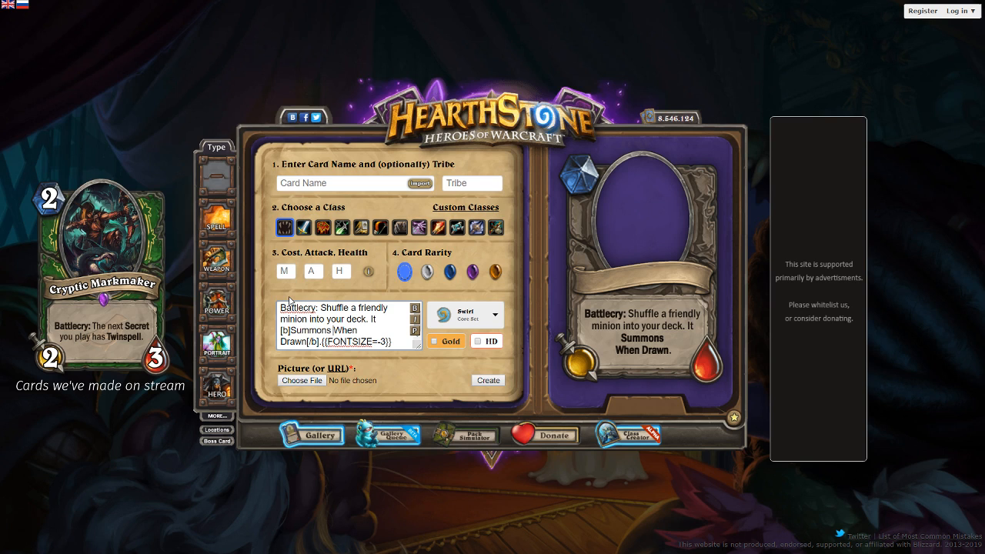
pyautogui.click(414, 332)
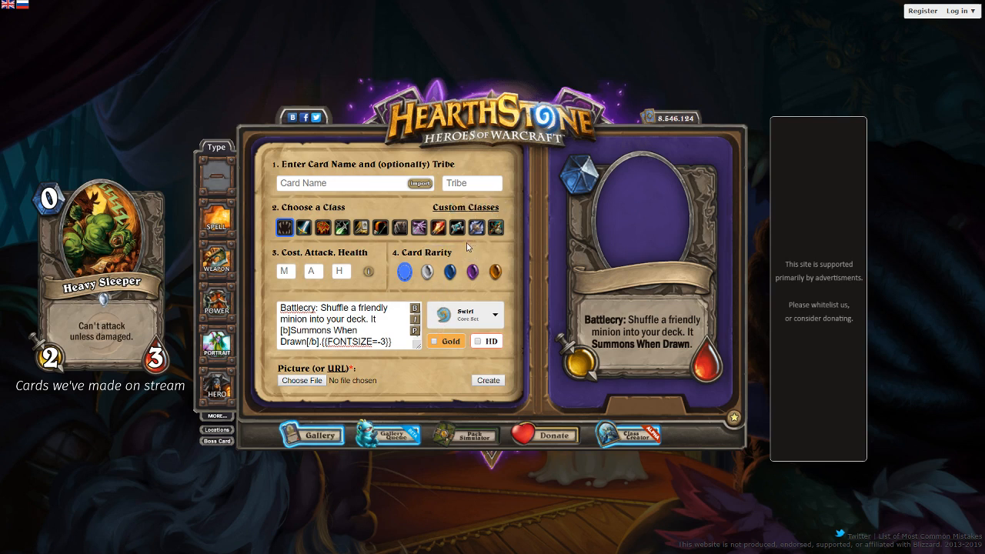
# - Load the tumblr bear-and-panda picture file as the card art, then enlarge and reposition it in the portrait frame
pyautogui.click(394, 185)
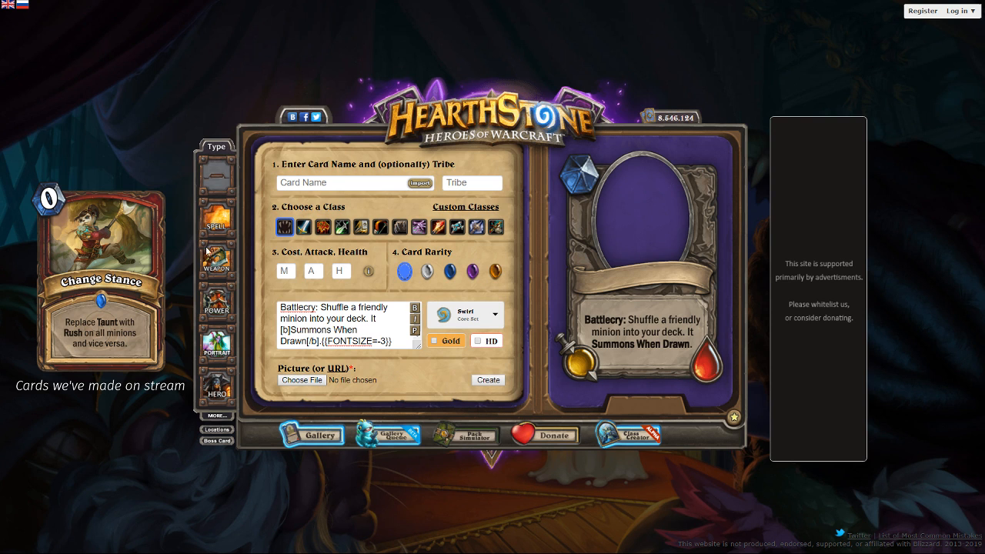
pyautogui.doubleClick(188, 274)
pyautogui.moveTo(642, 197); pyautogui.dragTo(627, 186)
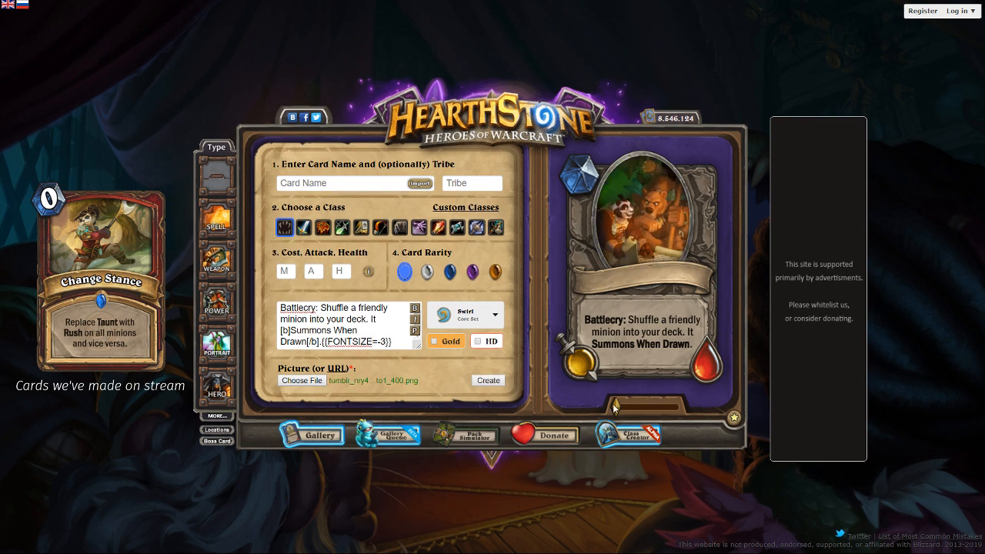
pyautogui.moveTo(617, 406); pyautogui.dragTo(627, 407)
pyautogui.moveTo(625, 229); pyautogui.dragTo(613, 221)
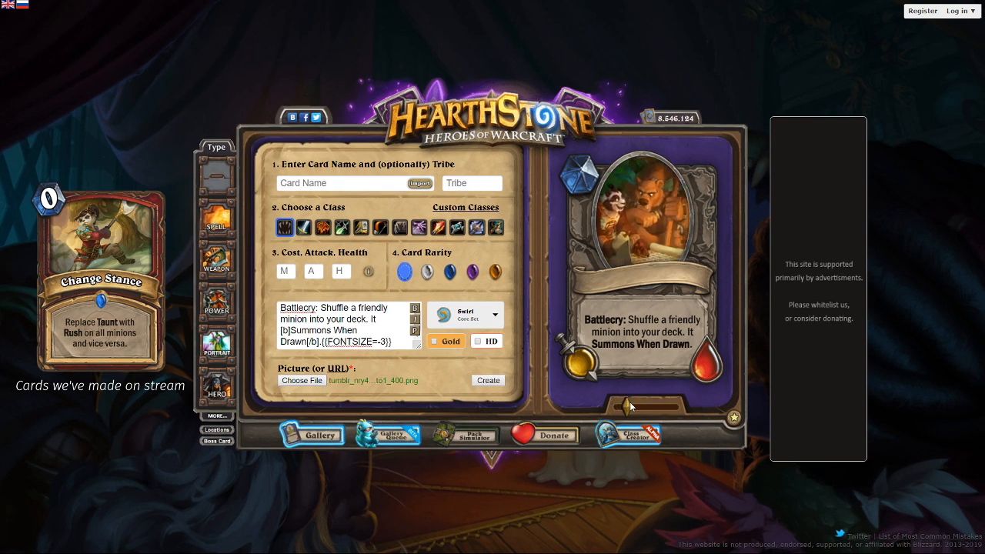
pyautogui.moveTo(626, 406); pyautogui.dragTo(636, 407)
pyautogui.moveTo(639, 227); pyautogui.dragTo(633, 222)
# - Name the card "Hasteful Questmaker"
pyautogui.click(333, 179)
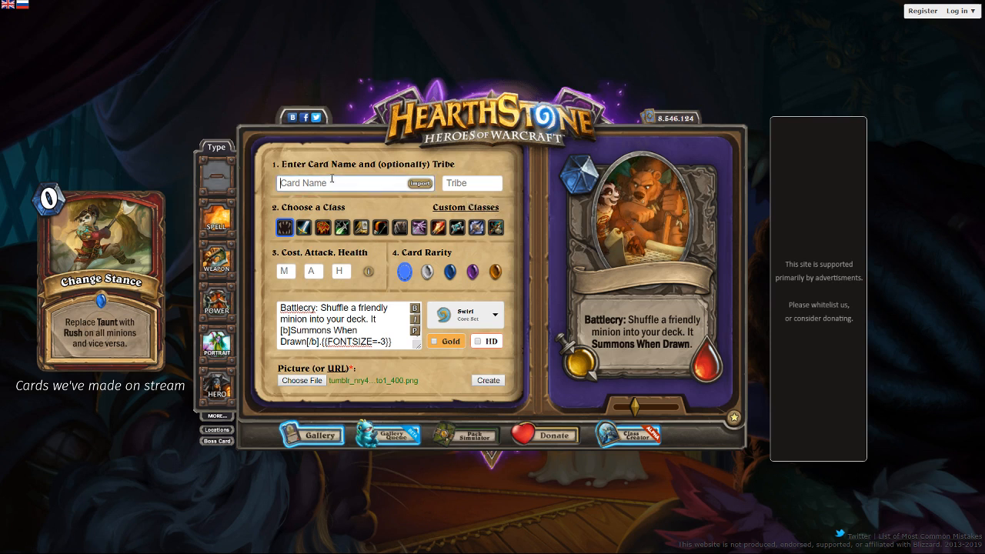
pyautogui.write('Hasteful Q')
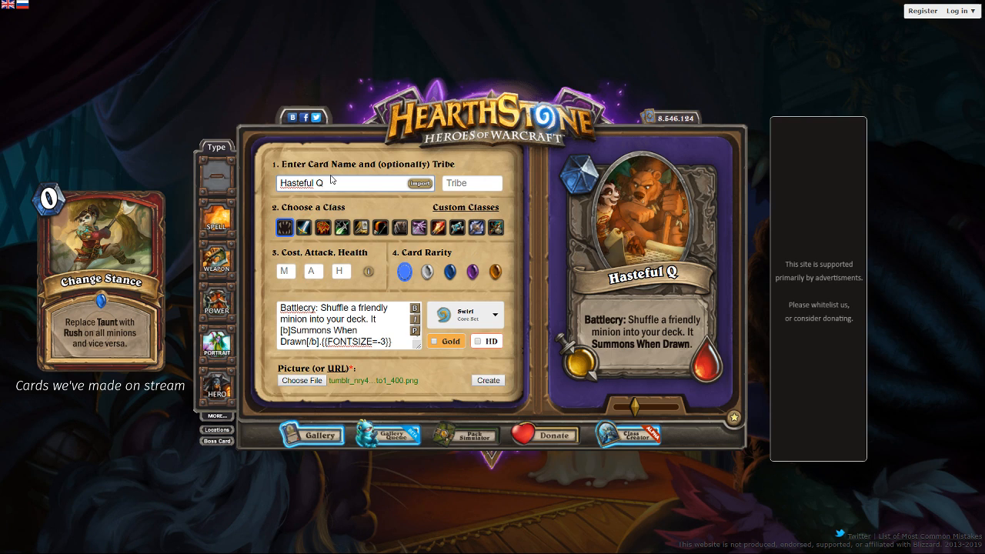
pyautogui.press('BackSpace')
pyautogui.write('Questmaker')
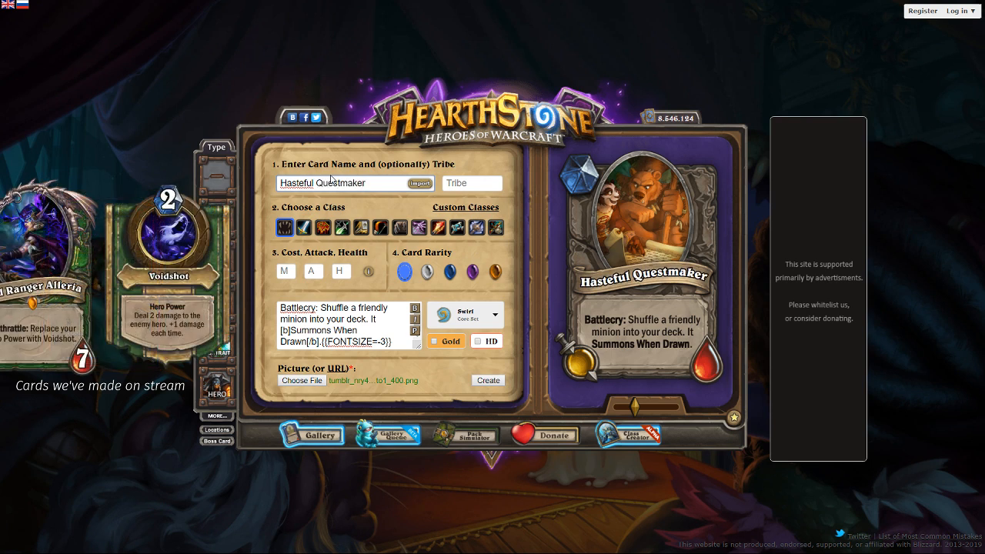
# - Make the card epic and set its cost, attack and health to 3 each
pyautogui.click(414, 334)
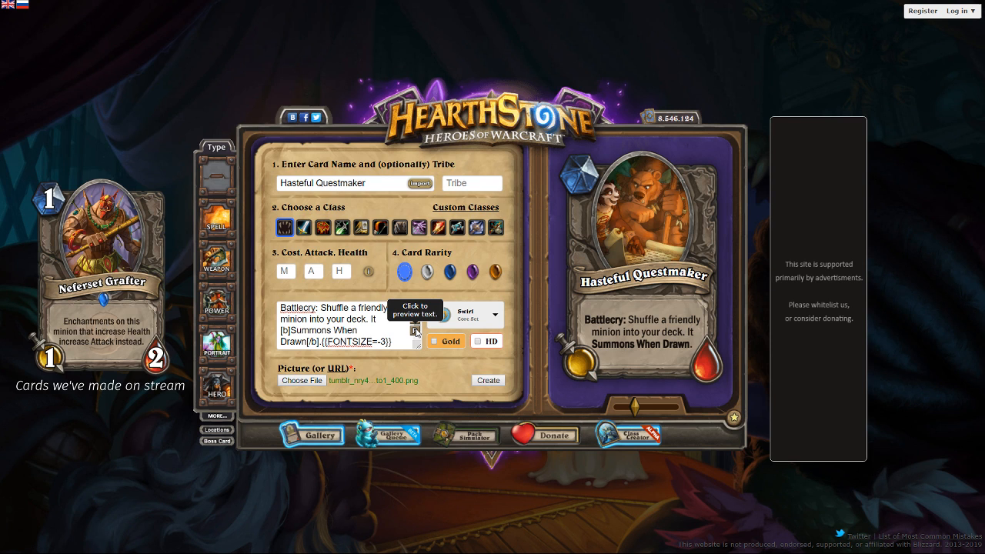
pyautogui.click(473, 272)
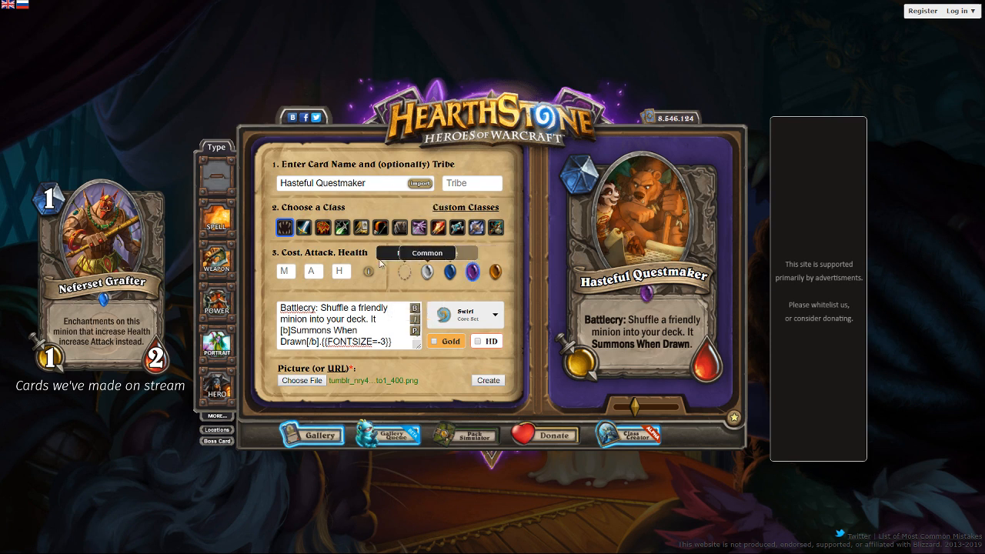
pyautogui.click(283, 270)
pyautogui.write('3')
pyautogui.press('Tab')
pyautogui.write('3')
pyautogui.press('Tab')
pyautogui.write('3')
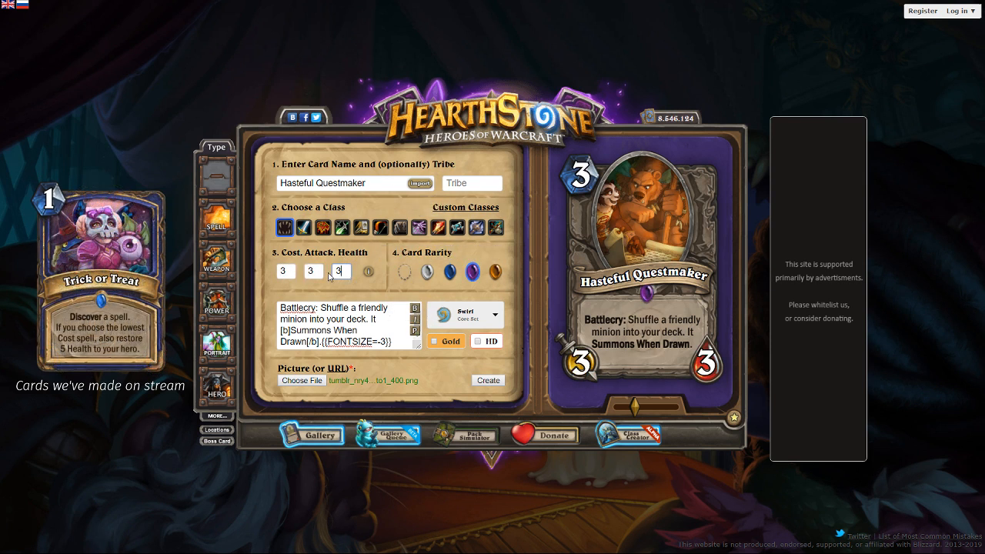
# - Replace the bear art with the copied discordapp URL of the questing adventurer worgen image
pyautogui.moveTo(638, 212); pyautogui.dragTo(640, 217)
pyautogui.moveTo(637, 411); pyautogui.dragTo(638, 412)
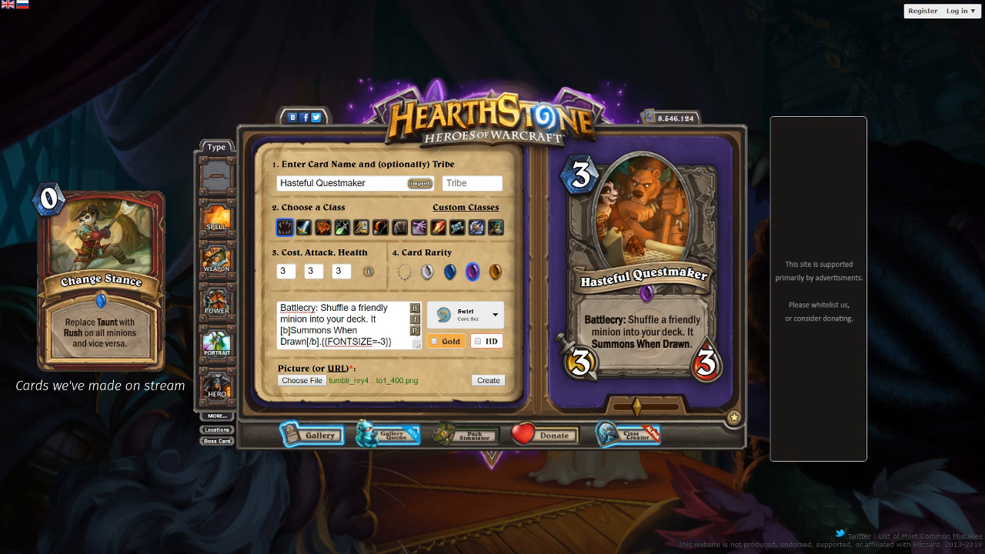
pyautogui.click(335, 369)
pyautogui.hotkey('ctrl', 'v')
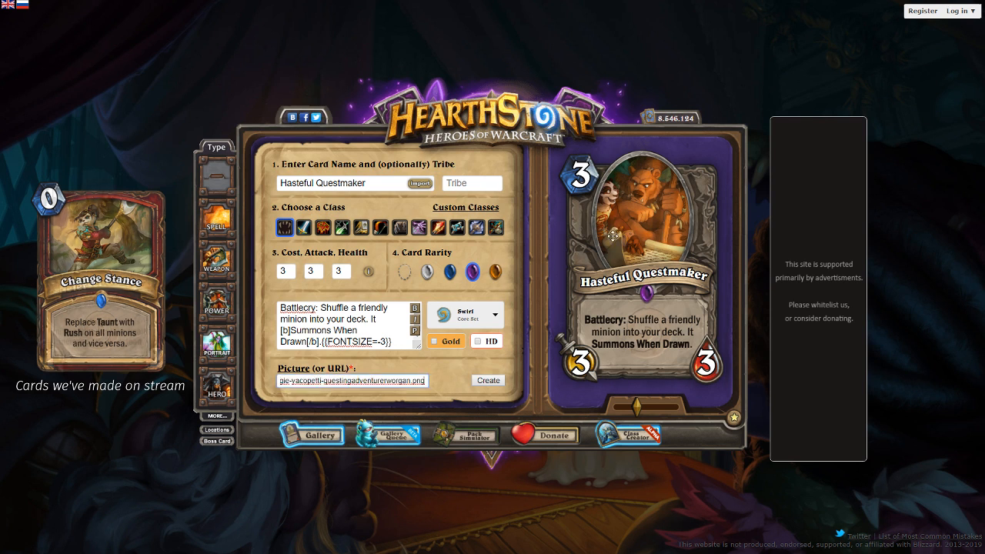
pyautogui.moveTo(326, 385)
pyautogui.mouseDown()
pyautogui.moveTo(292, 385)
pyautogui.moveTo(400, 384)
pyautogui.moveTo(313, 381)
pyautogui.mouseUp()
pyautogui.click(403, 381)
pyautogui.click(311, 380)
pyautogui.press('Left')
pyautogui.press('Left')
pyautogui.press('Left')
pyautogui.press('Left')
pyautogui.press('Left')
pyautogui.press('Left')
pyautogui.press('Left')
pyautogui.press('Left')
pyautogui.press('Left')
pyautogui.press('Left')
pyautogui.press('Left')
pyautogui.press('Left')
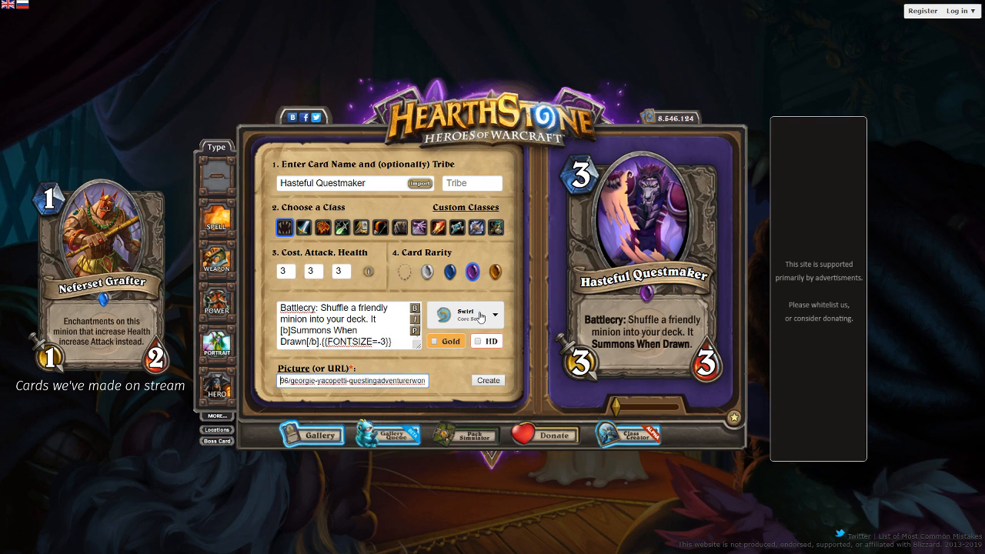
# - Slightly enlarge the purple worgen art and reposition it to fill the portrait frame
pyautogui.moveTo(657, 242); pyautogui.dragTo(645, 254)
pyautogui.moveTo(618, 405); pyautogui.dragTo(619, 406)
pyautogui.moveTo(646, 244); pyautogui.dragTo(647, 234)
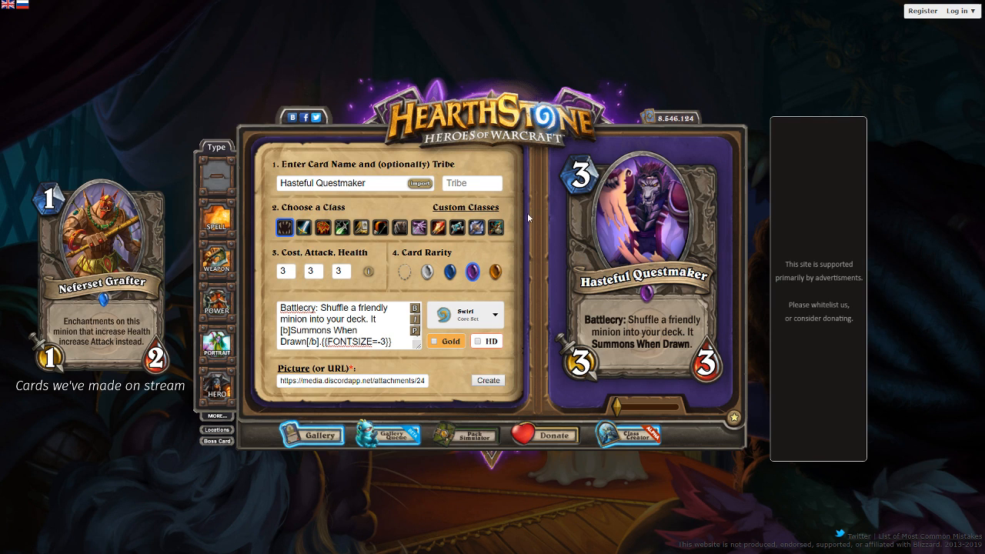
pyautogui.moveTo(618, 208); pyautogui.dragTo(619, 212)
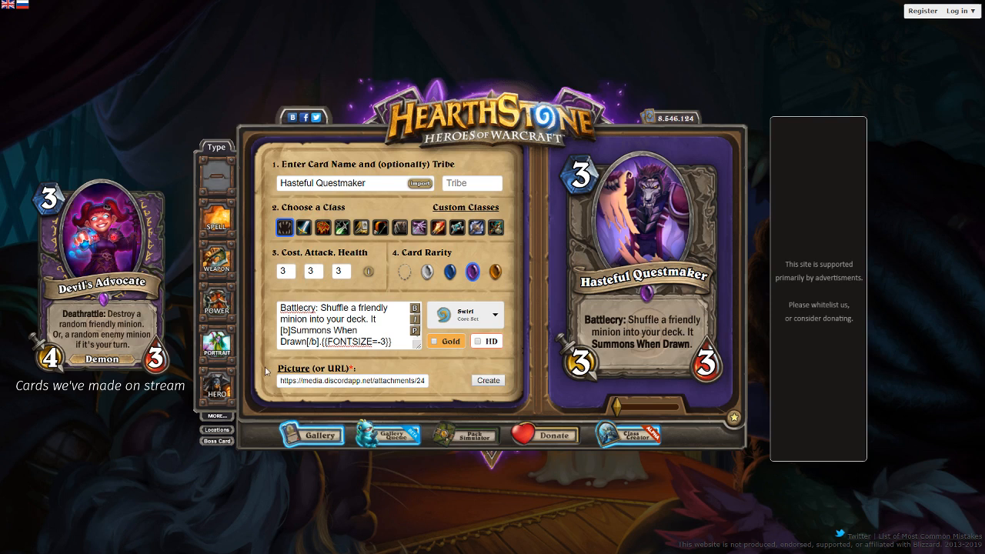
# - Reword the Battlecry to "Shuffle a copy of a friendly minion into your deck" with a line break after "copy", and preview it
pyautogui.click(359, 307)
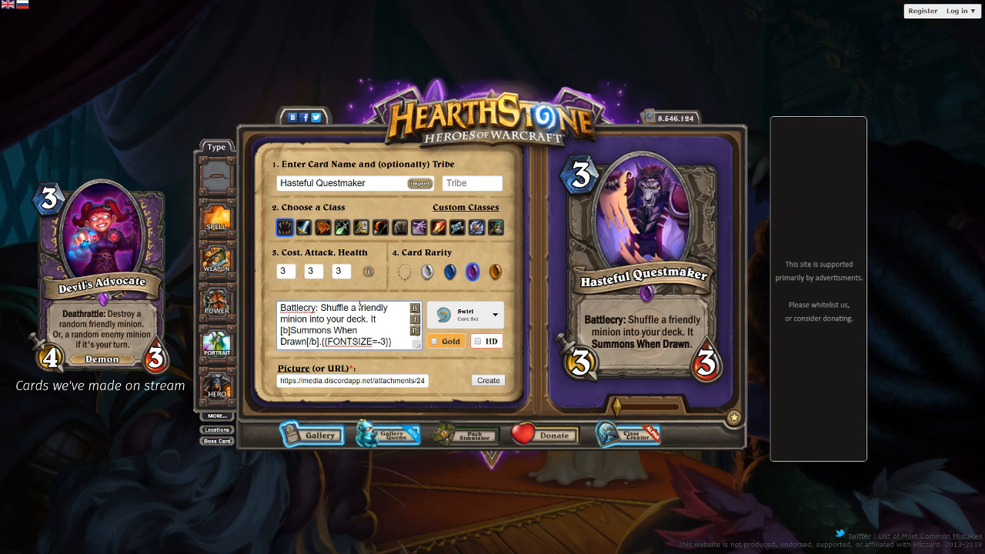
pyautogui.write('copy of ')
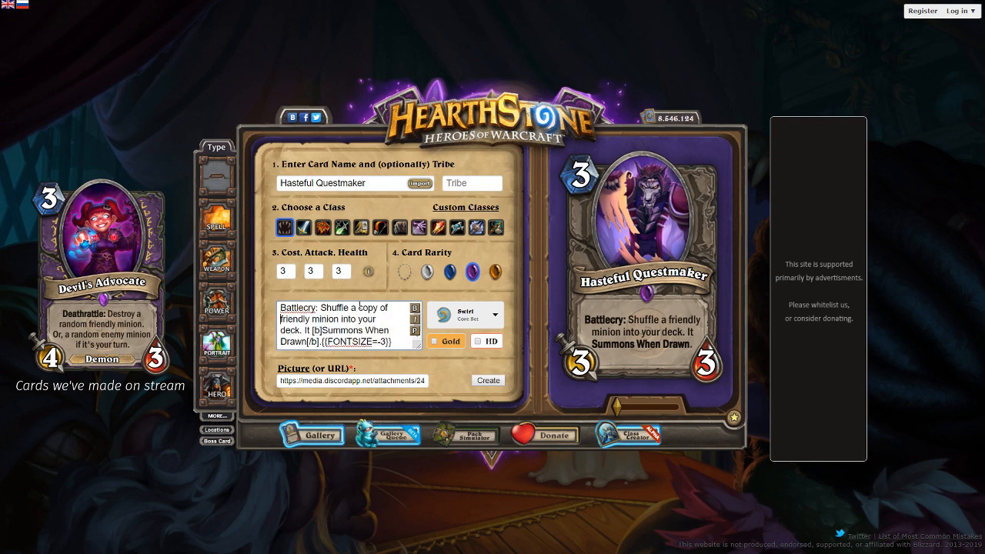
pyautogui.write('a')
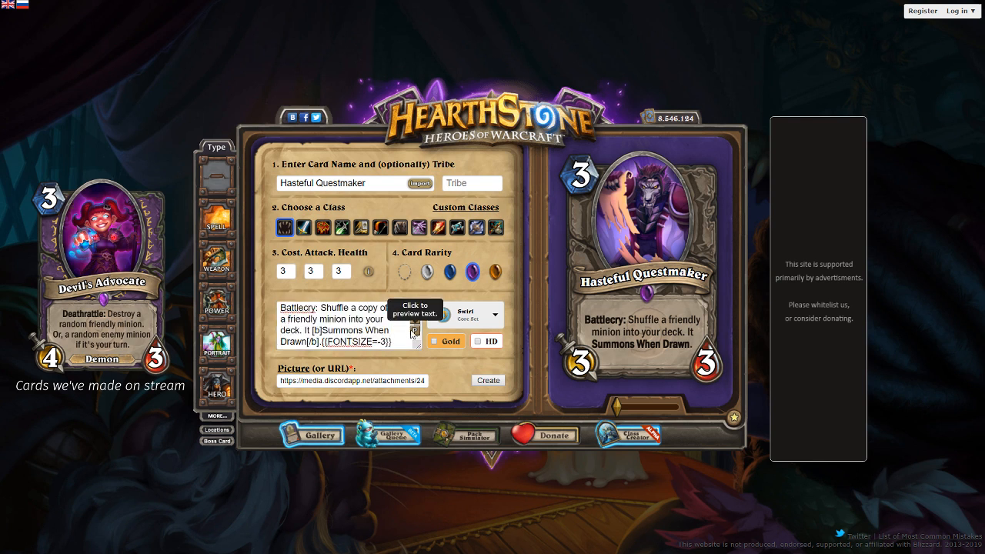
pyautogui.click(413, 331)
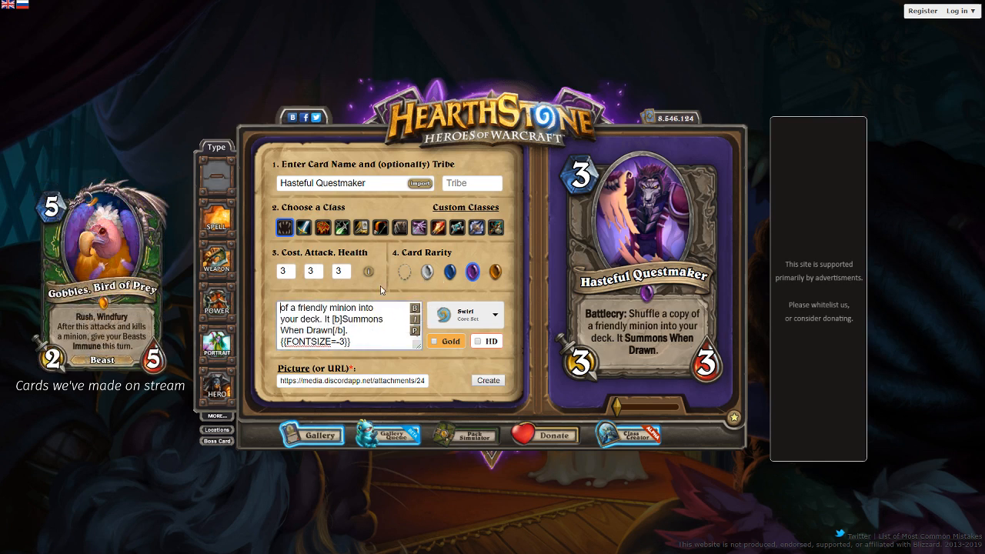
pyautogui.click(413, 331)
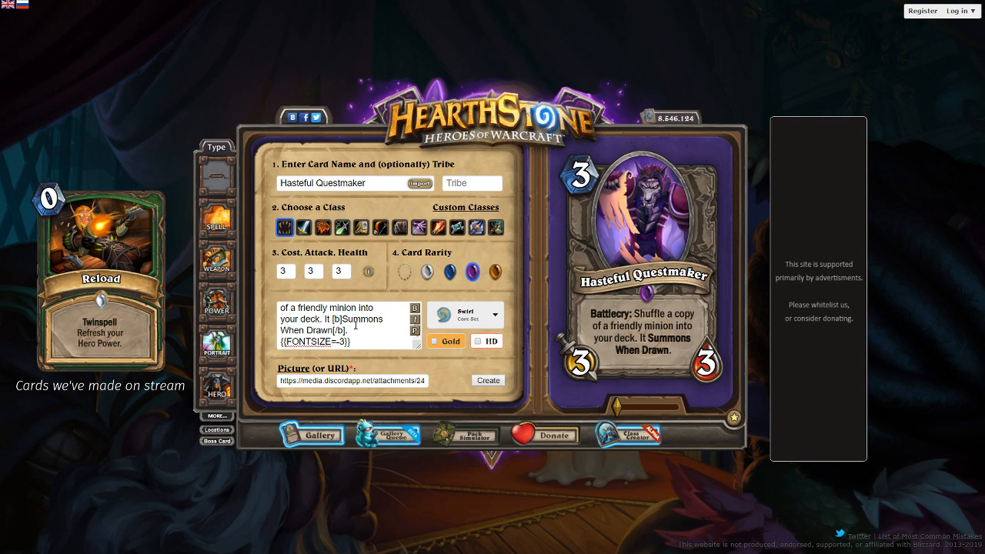
# - Remove the added "copy of a" wording and its line break so the Battlecry reads "Shuffle a friendly minion into your deck"
pyautogui.click(355, 325)
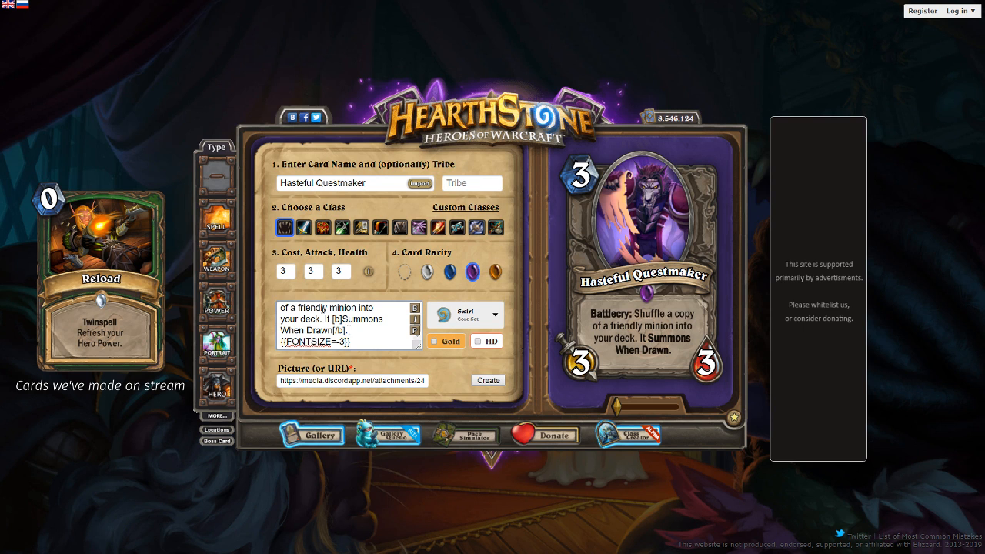
pyautogui.moveTo(323, 310); pyautogui.dragTo(315, 292)
pyautogui.click(338, 318)
pyautogui.doubleClick(367, 310)
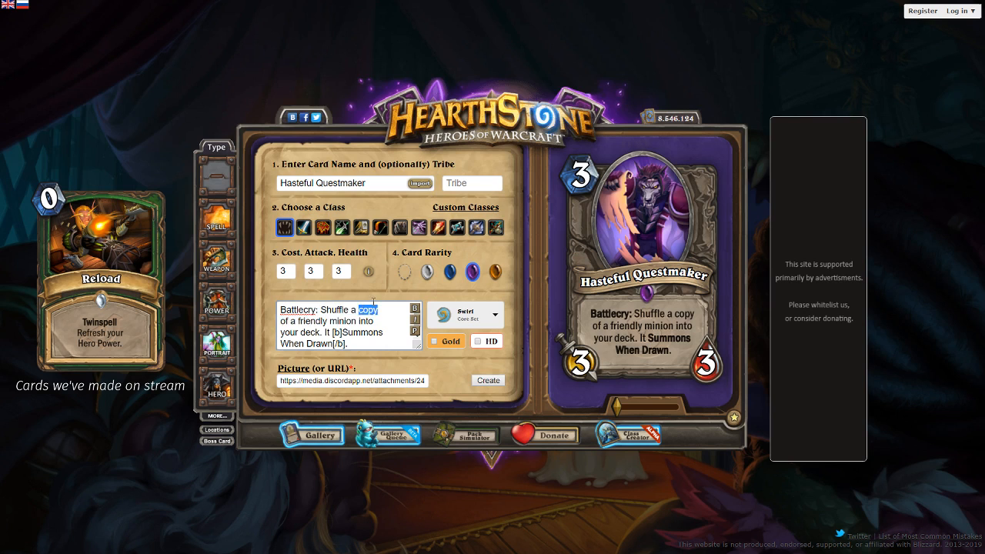
pyautogui.press('BackSpace')
pyautogui.scroll(-1, 374, 301)
pyautogui.hotkey('ctrl', 'Left')
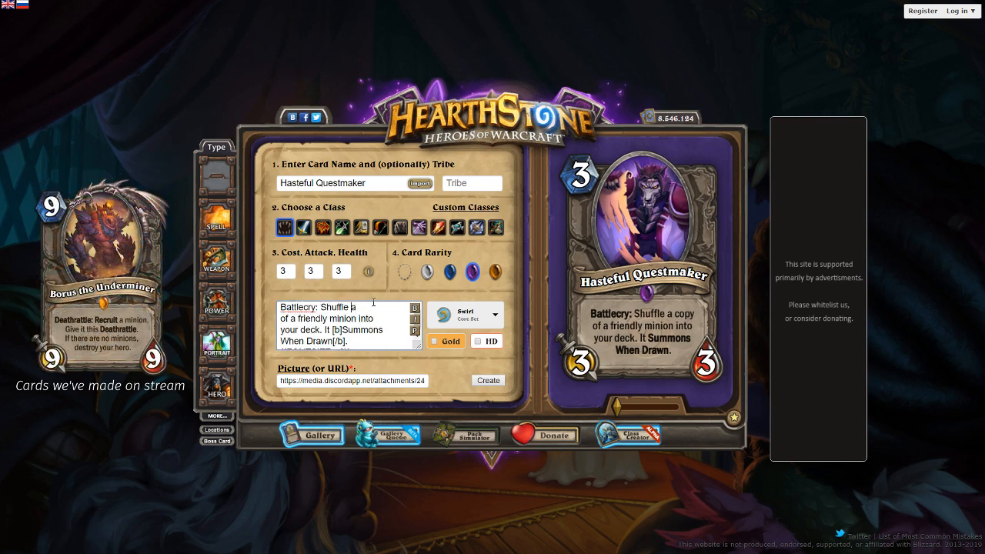
pyautogui.press('Down')
pyautogui.hotkey('ctrl', 'Left')
pyautogui.hotkey('ctrl', 'BackSpace')
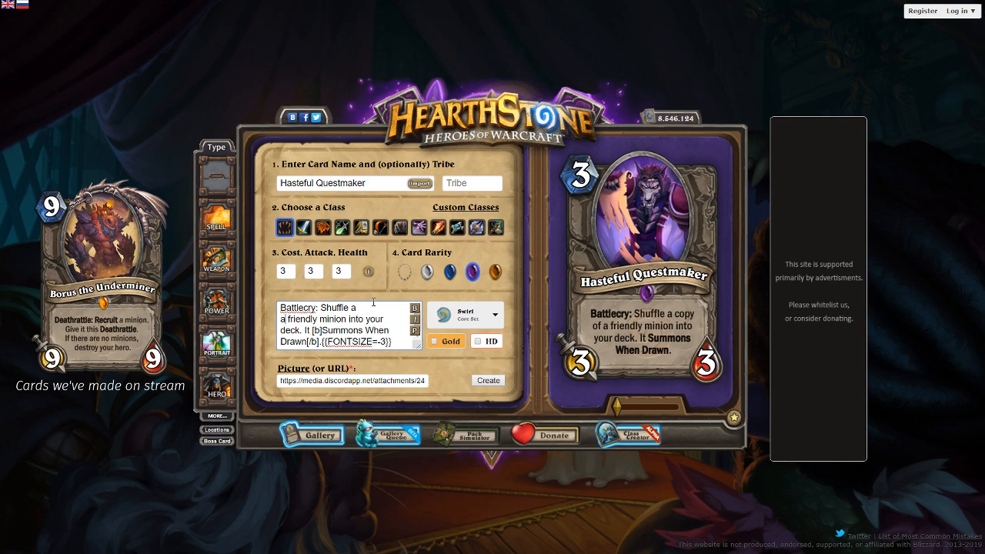
pyautogui.hotkey('ctrl', 'Delete')
pyautogui.press('BackSpace')
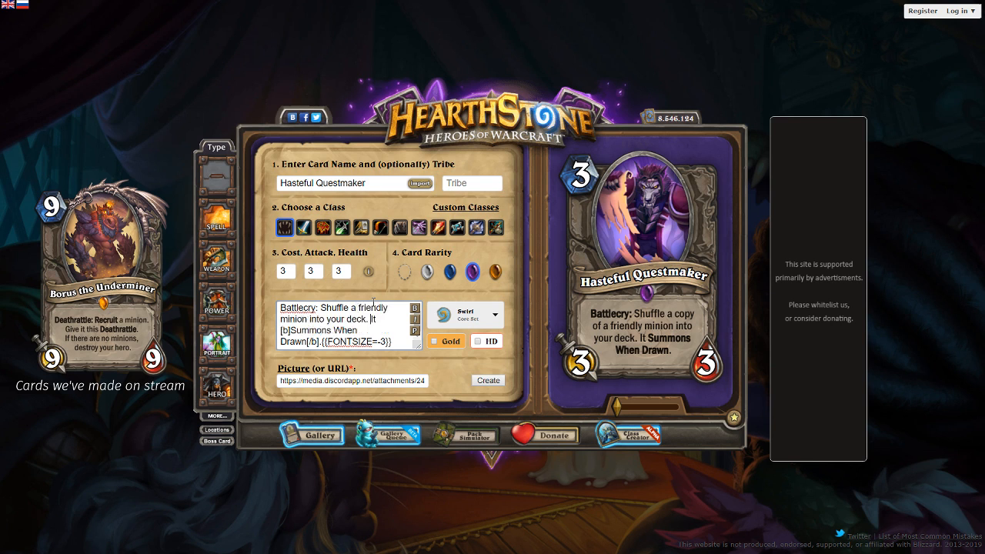
# - Reword the second sentence to "Give it Rush and [b]Summons When Drawn[/b].", start it on a new line and preview the text
pyautogui.write('Give')
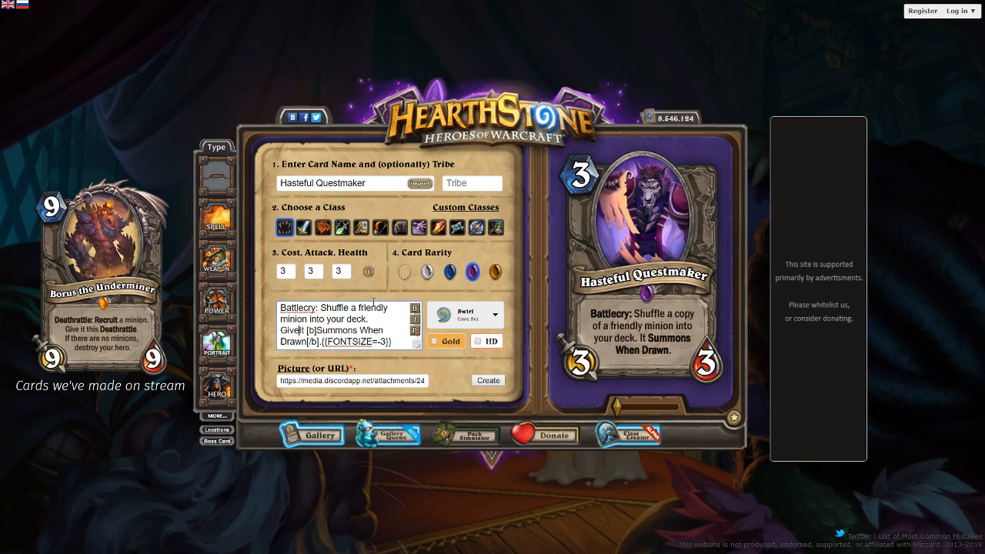
pyautogui.press('Delete')
pyautogui.write('i')
pyautogui.press('Right')
pyautogui.press('Right')
pyautogui.write('Rush ')
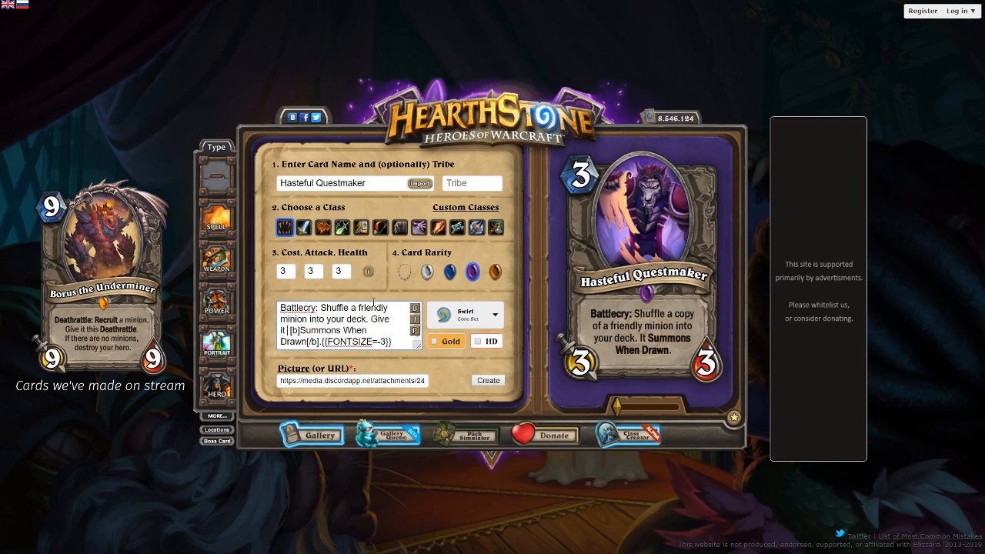
pyautogui.write('and')
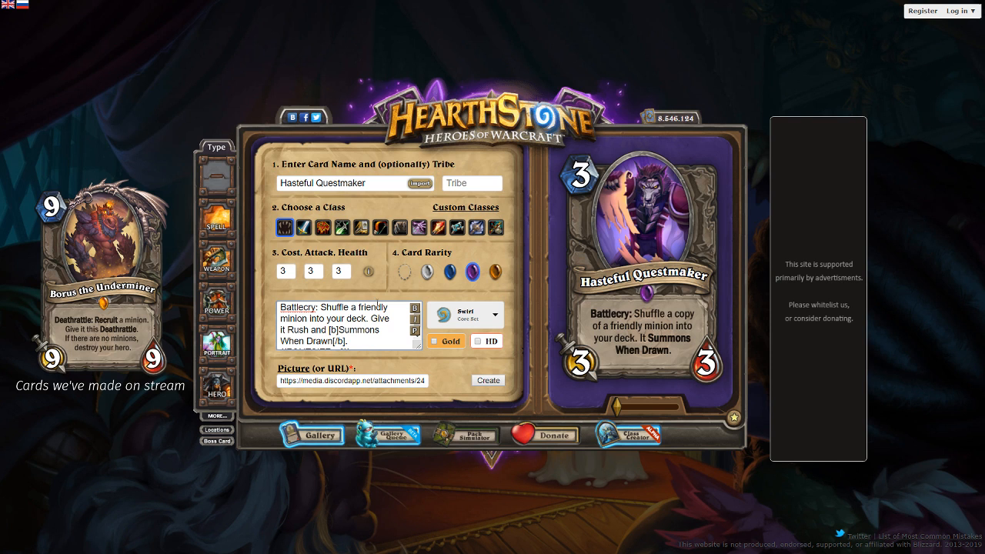
pyautogui.click(413, 331)
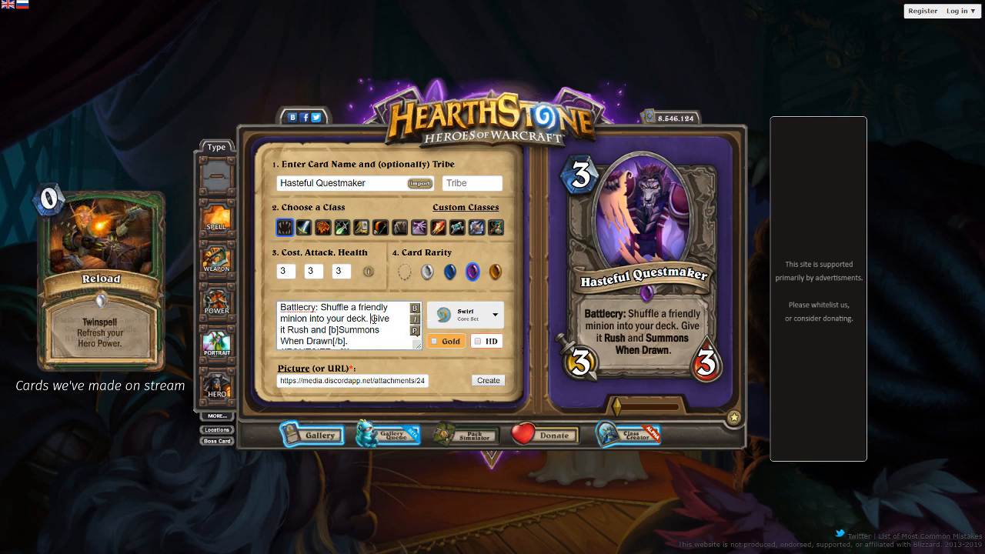
pyautogui.press('Return')
pyautogui.click(414, 334)
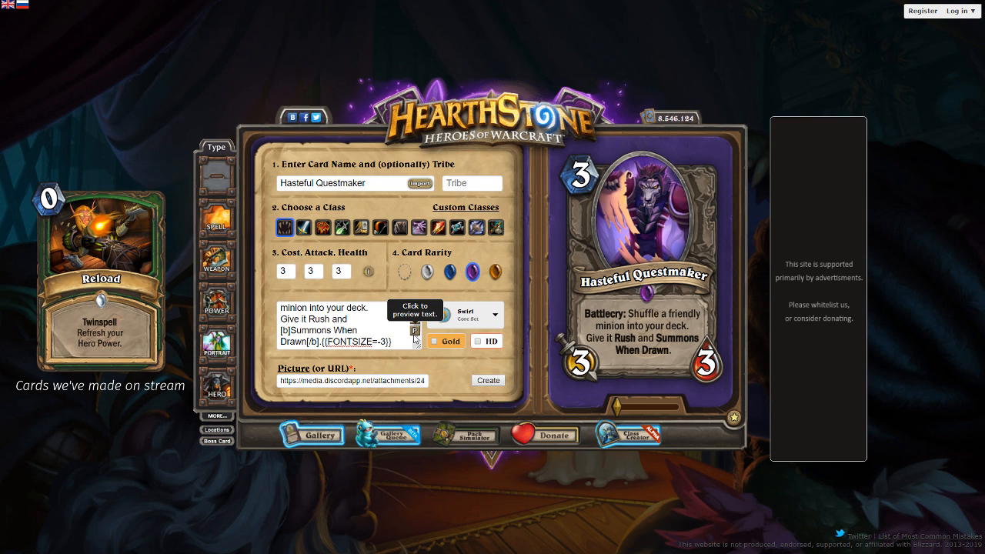
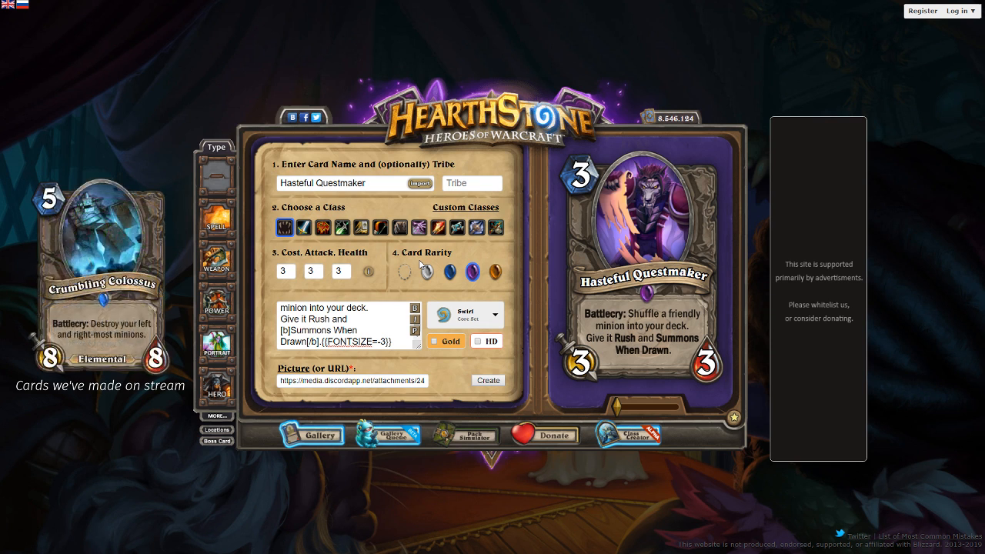
# - Clear all of the Hasteful Questmaker's card text and preview the empty text area
pyautogui.hotkey('ctrl', 'a')
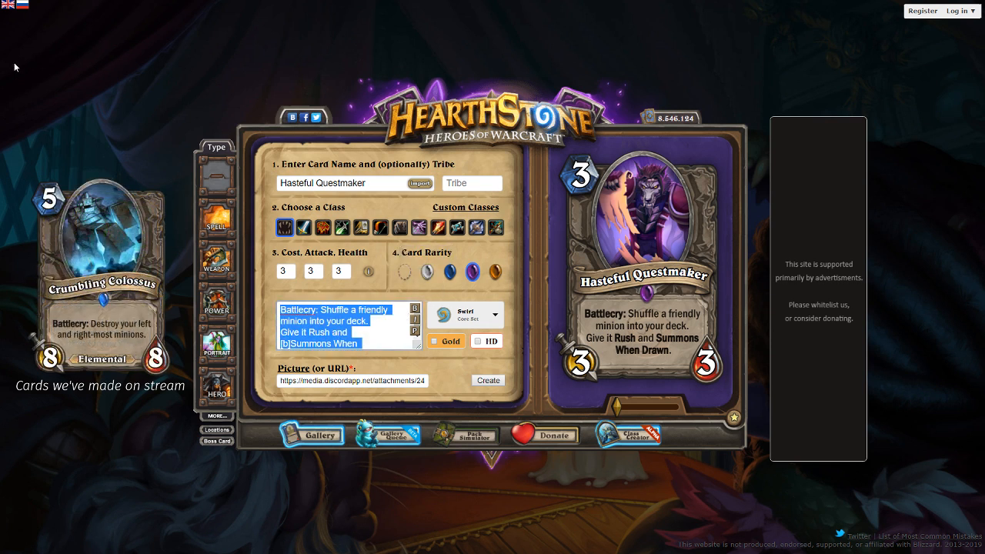
pyautogui.press('BackSpace')
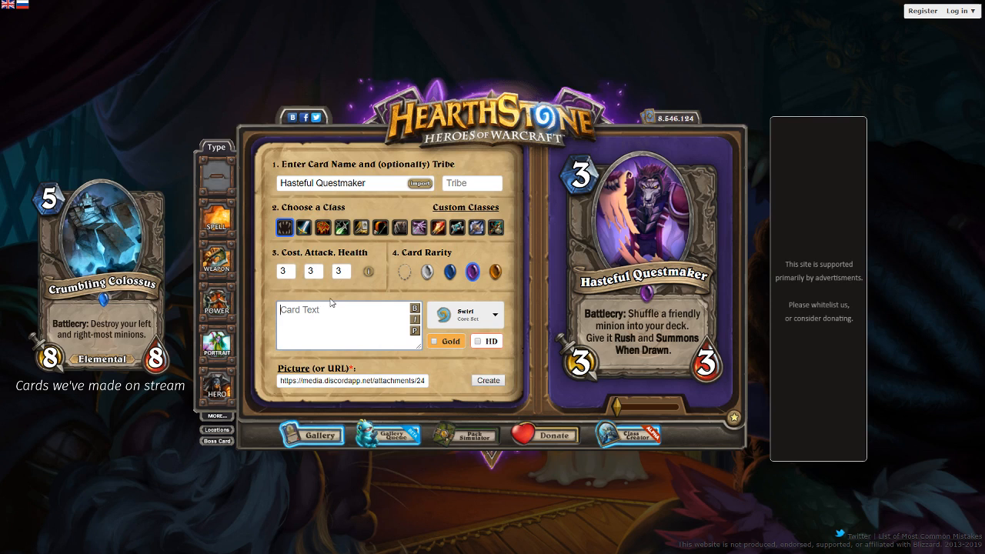
pyautogui.click(414, 331)
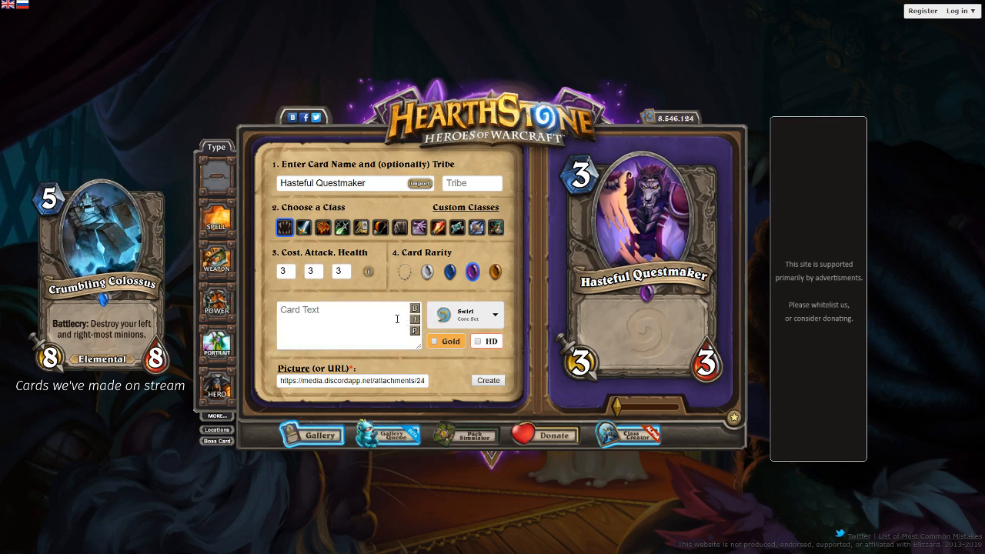
# - Write the card text "After an enemy minion dies, gain +1/+1. Battlecry: Summon three 1/1 Guys for your opponent." and preview it
pyautogui.click(378, 331)
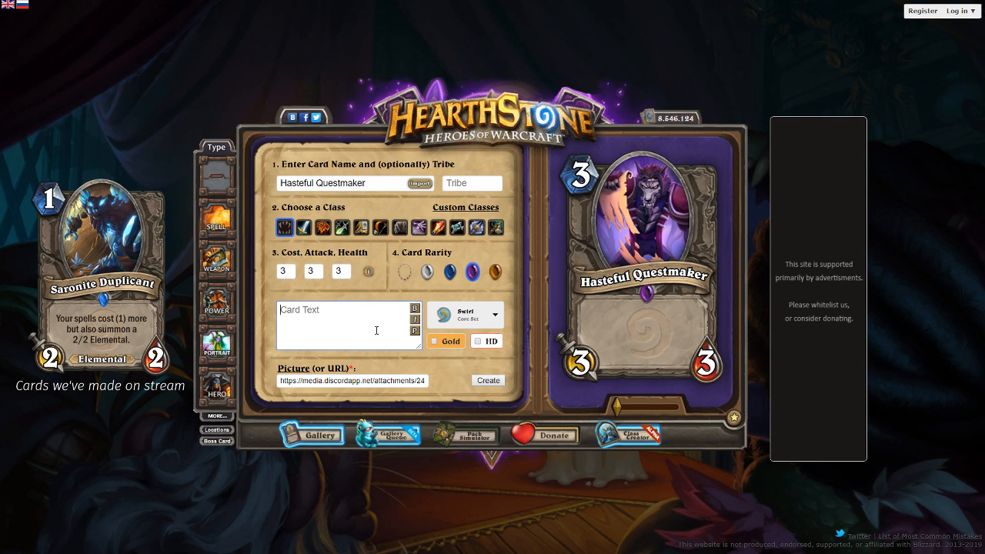
pyautogui.write('After an enemy minion dies')
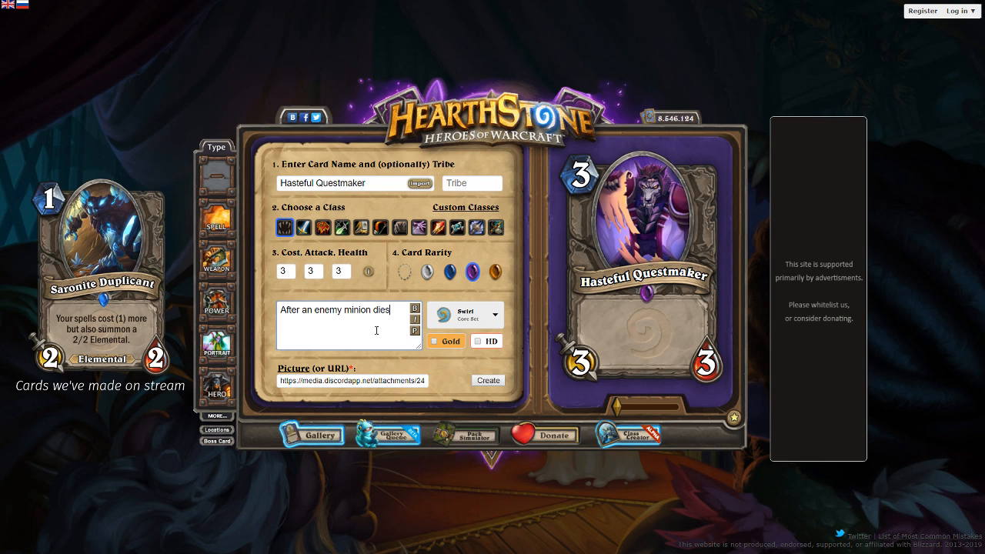
pyautogui.write(', gain +1/+1. ')
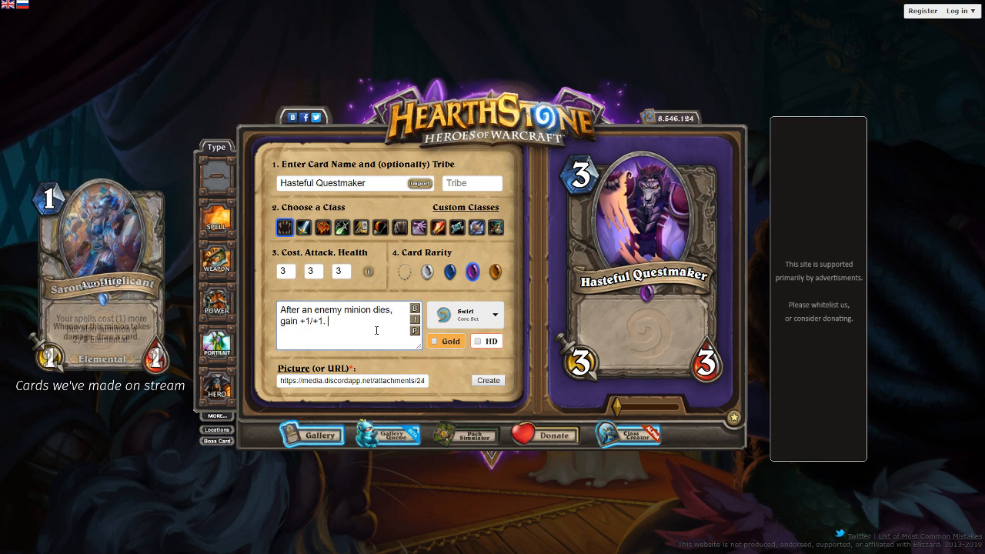
pyautogui.write('Battlecry: Summon t')
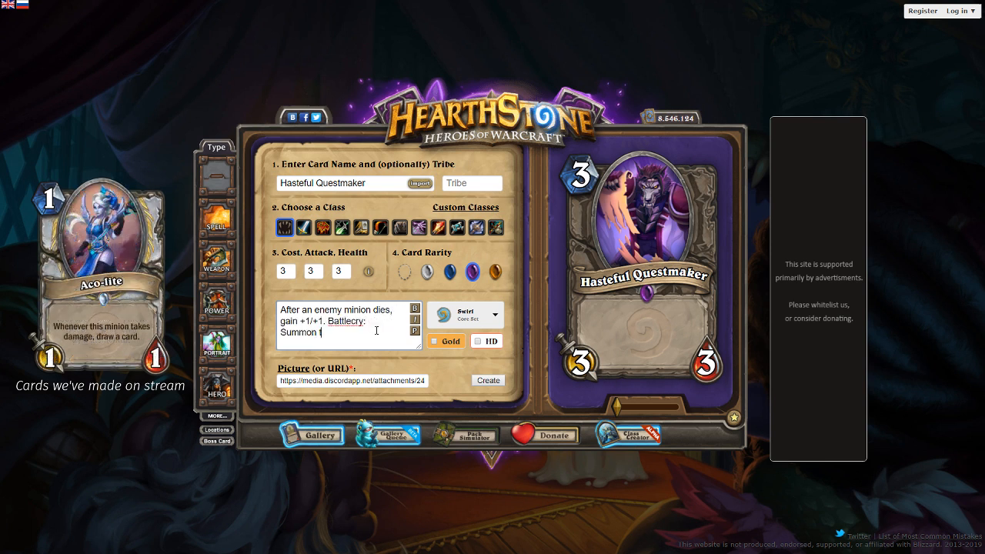
pyautogui.write('hree 1/1 Guys for your opponent.')
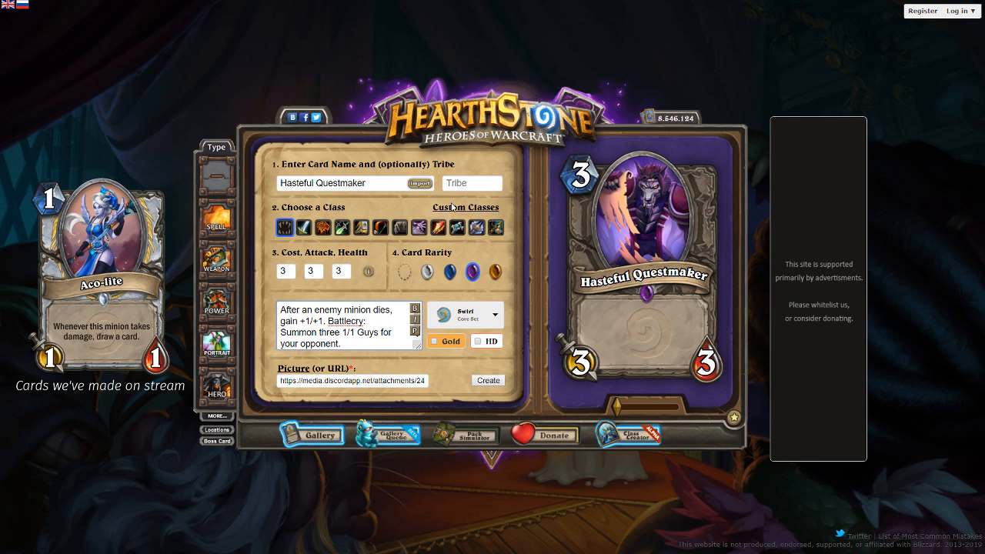
pyautogui.click(416, 332)
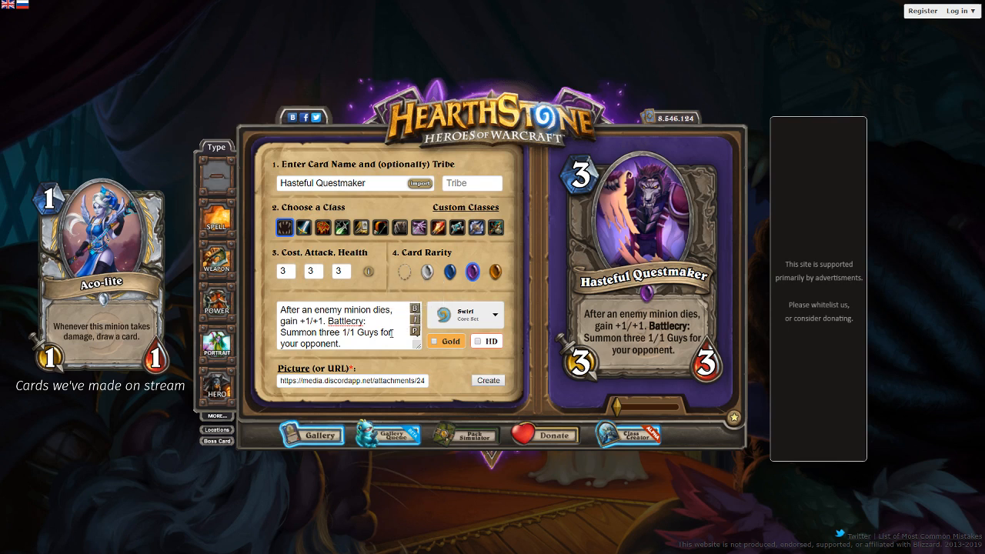
# - Replace "Guys" with "Raptors" in the card text, start the Battlecry sentence on its own line and preview the text
pyautogui.click(368, 338)
pyautogui.doubleClick(369, 333)
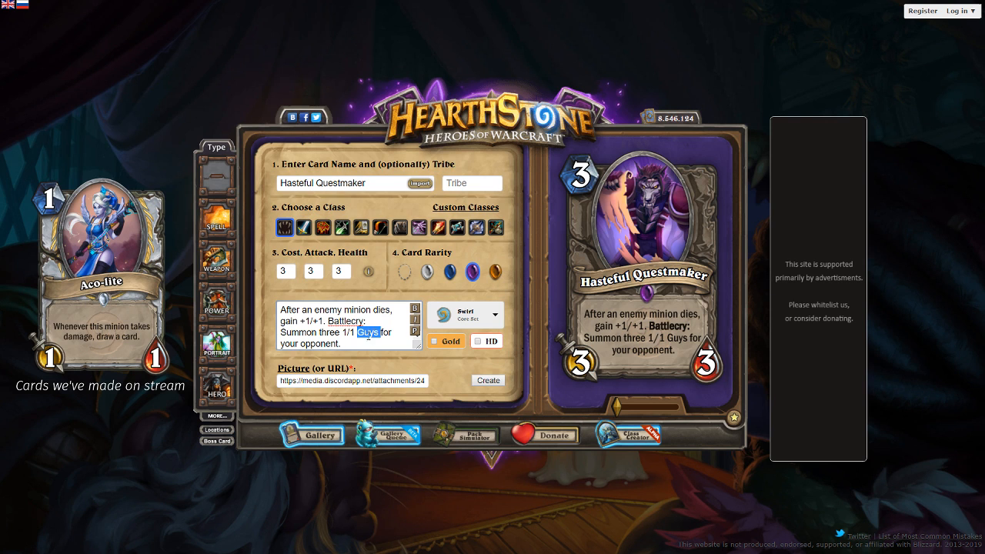
pyautogui.write('Raptors')
pyautogui.press('Up')
pyautogui.press('Up')
pyautogui.press('Up')
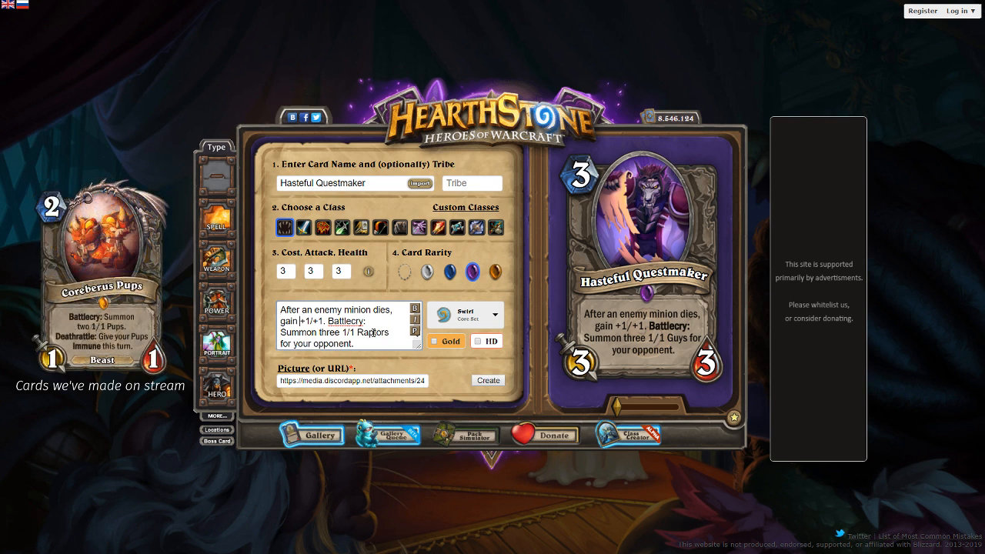
pyautogui.press('BackSpace')
pyautogui.press('Return')
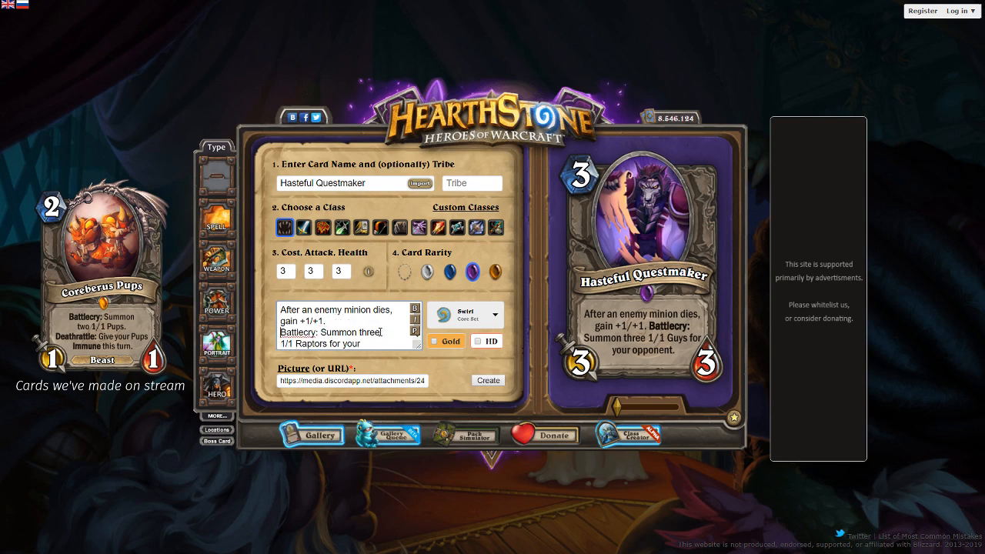
pyautogui.click(413, 330)
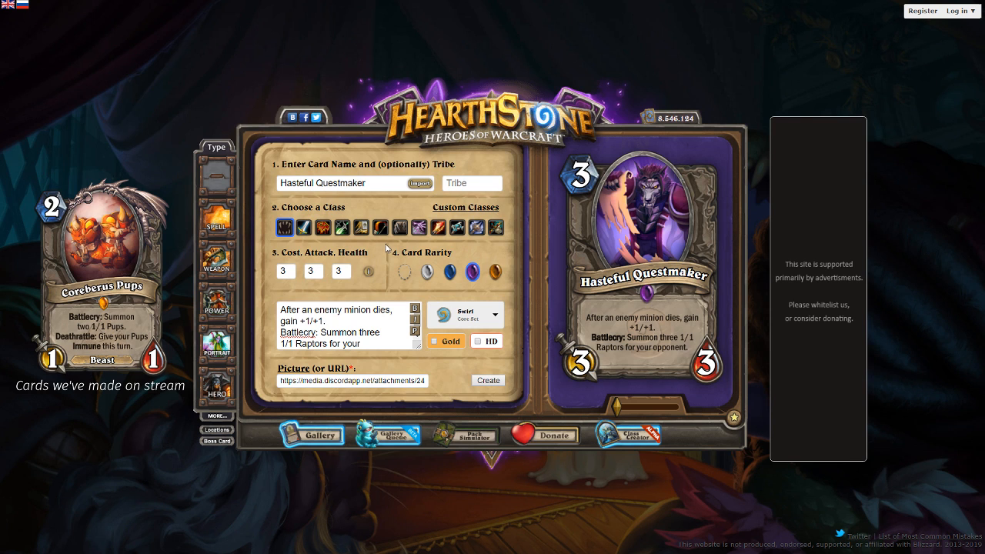
# - Replace the whole card text with "Battlecry: Trigger your end of turn effects."
pyautogui.hotkey('ctrl', 'a')
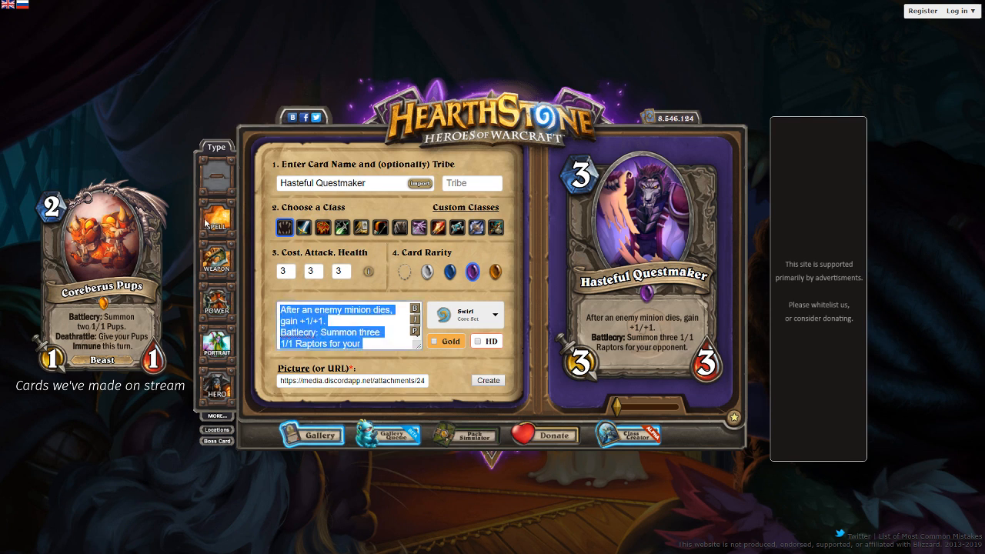
pyautogui.write('Battlec')
pyautogui.hotkey('ctrl', 'a')
pyautogui.write('Battlecry:')
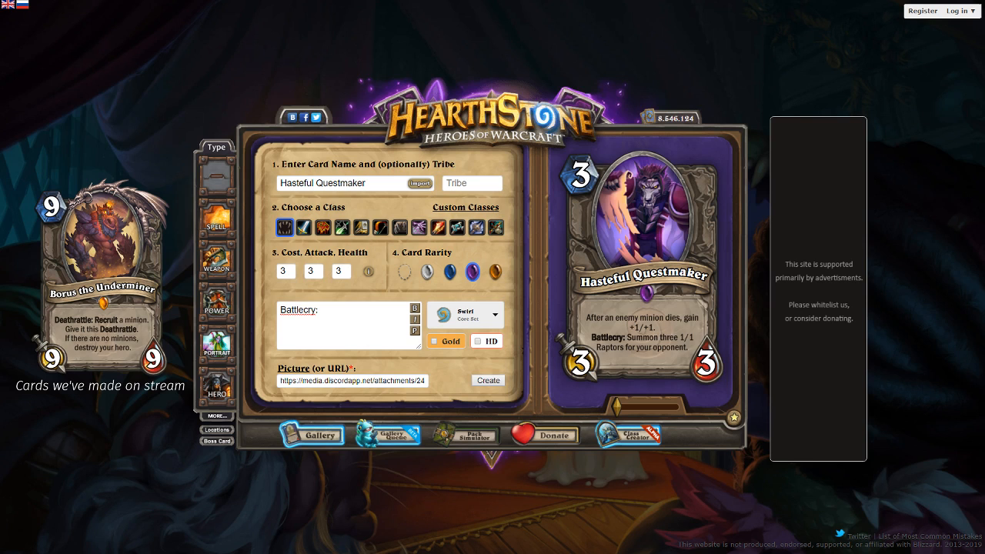
pyautogui.click(323, 310)
pyautogui.write('T')
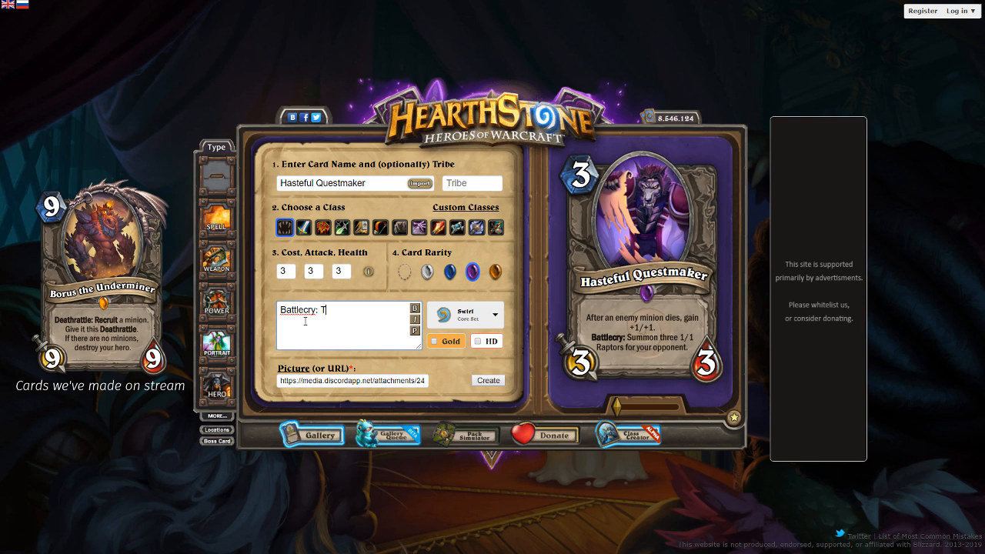
pyautogui.write('rigger your end of turn effects.')
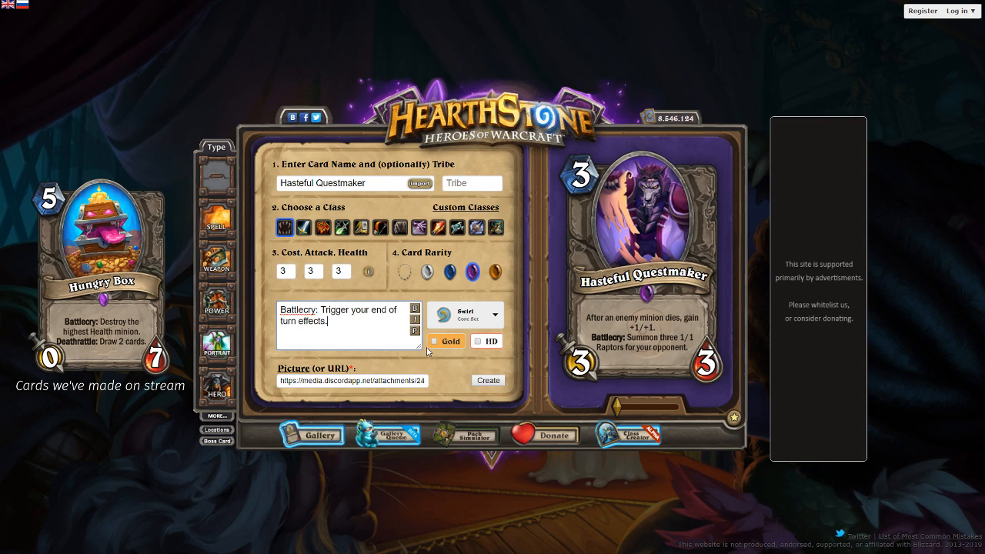
pyautogui.moveTo(416, 333); pyautogui.dragTo(409, 332)
pyautogui.doubleClick(408, 330)
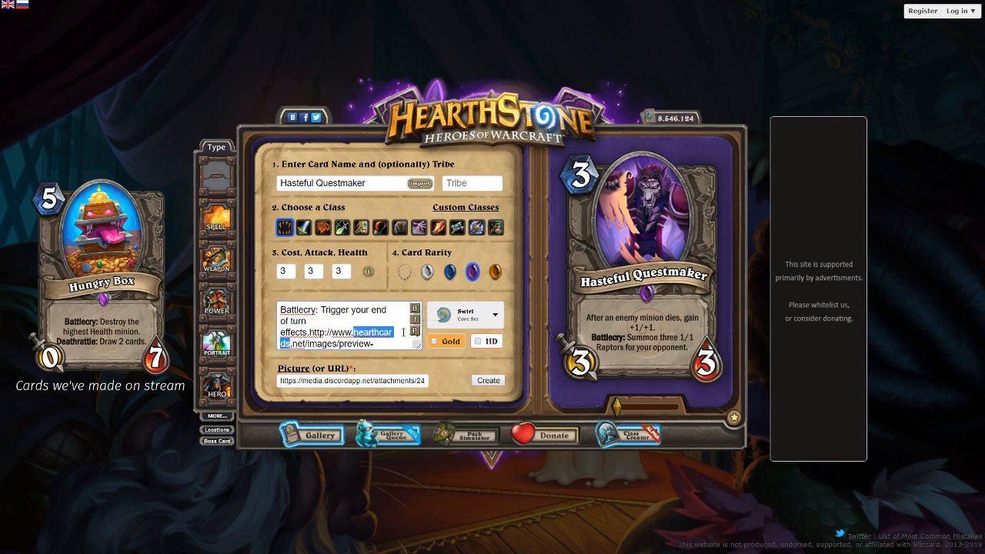
pyautogui.click(401, 333)
pyautogui.scroll(-1, 399, 334)
pyautogui.moveTo(362, 354); pyautogui.dragTo(309, 319)
pyautogui.press('BackSpace')
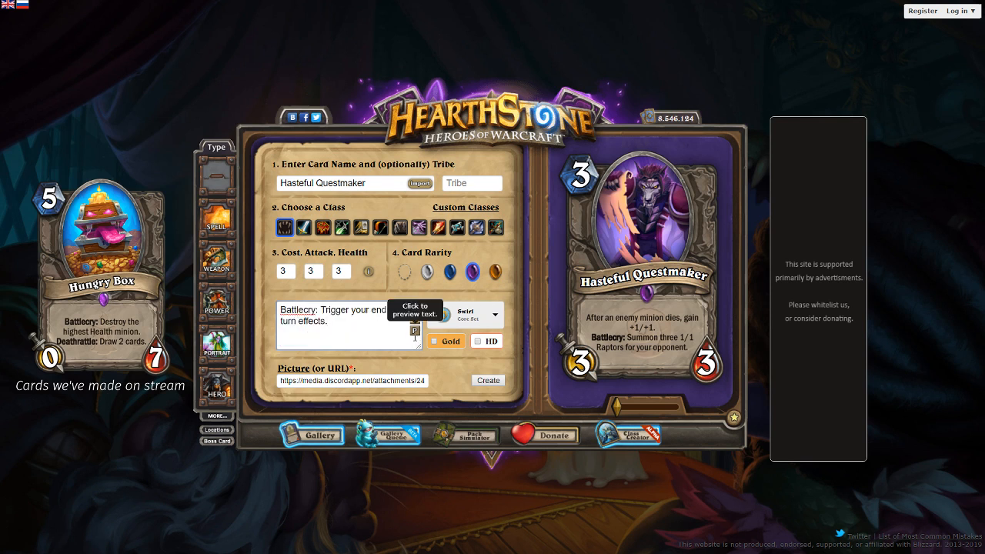
# - Insert a line break before "end of turn effects." in the card text and preview it
pyautogui.click(416, 333)
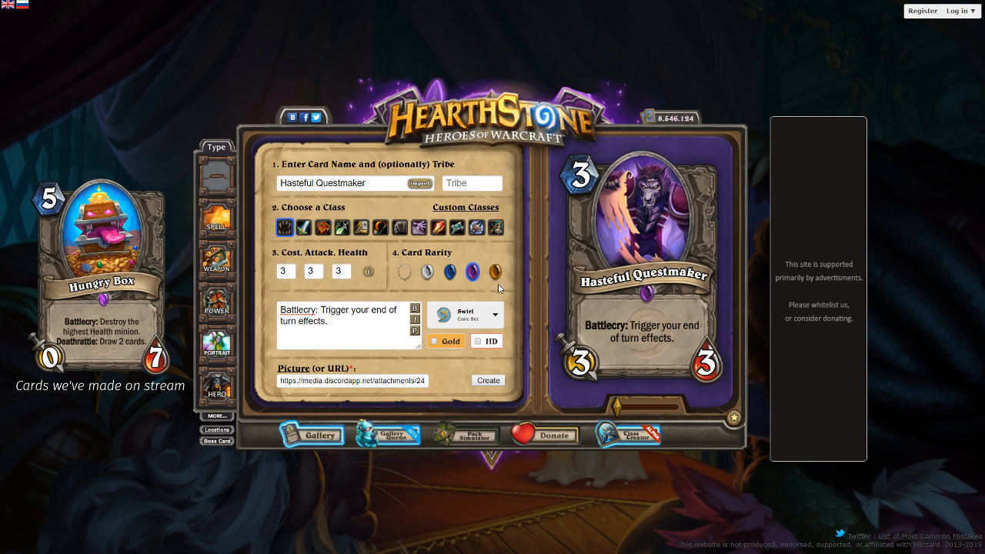
pyautogui.click(373, 307)
pyautogui.press('Return')
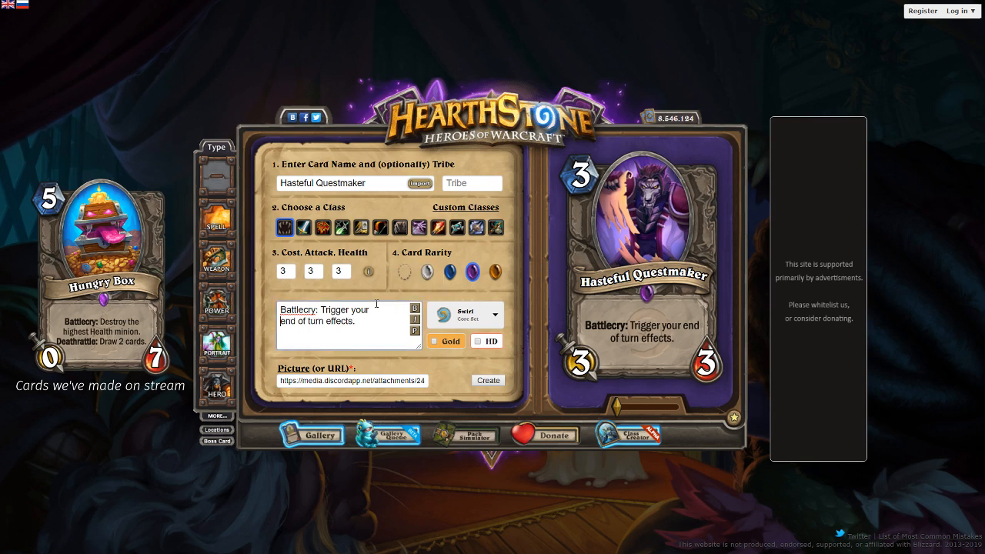
pyautogui.click(414, 330)
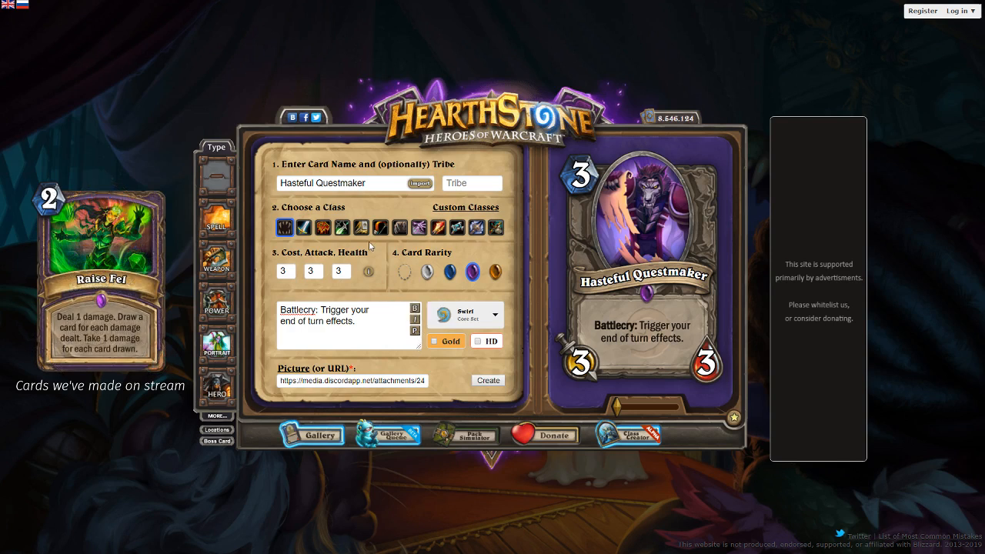
# - Set the Hasteful Questmaker's cost, attack and health to 2 each
pyautogui.doubleClick(280, 273)
pyautogui.write('2')
pyautogui.press('Tab')
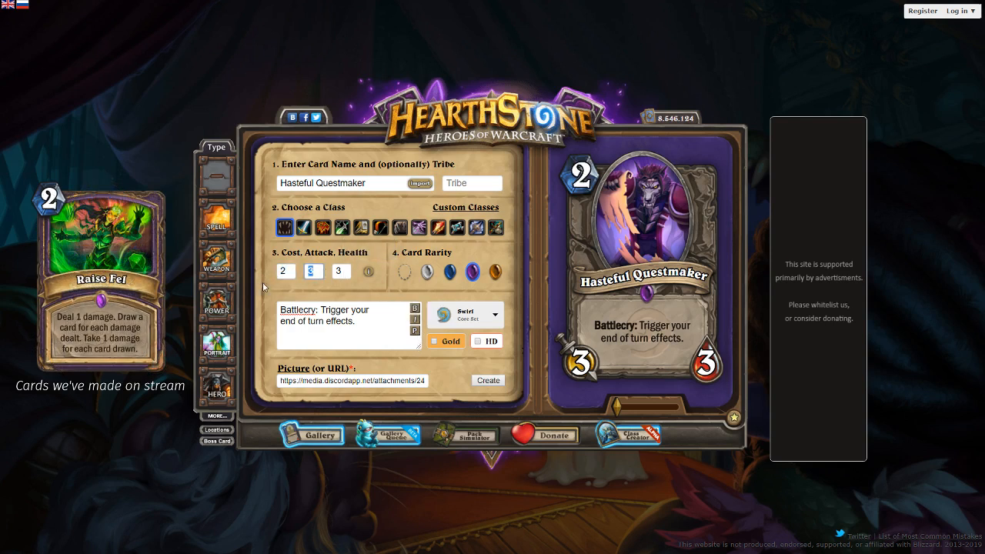
pyautogui.write('2')
pyautogui.press('Tab')
pyautogui.write('2')
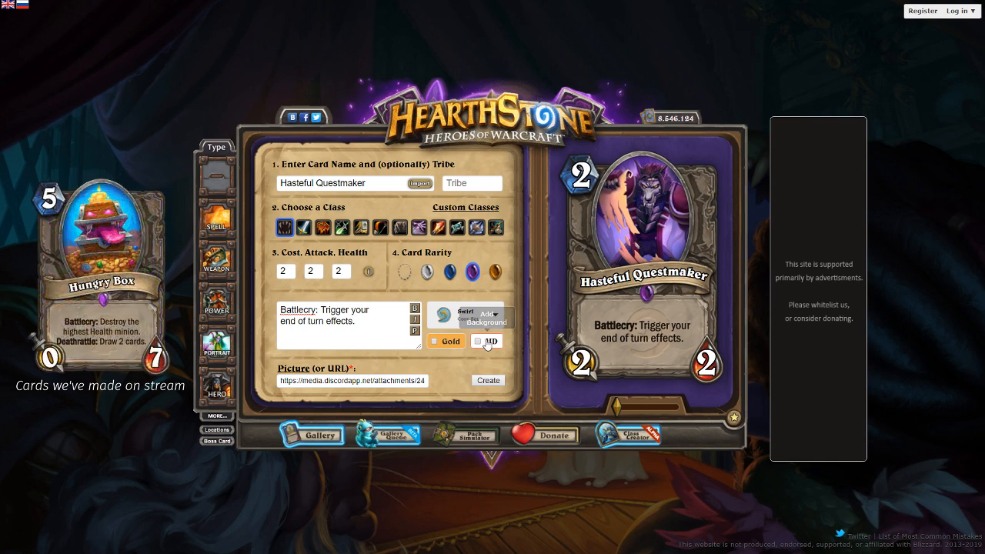
# - Create the finished Hasteful Questmaker card, dismiss the download bar and start a new card
pyautogui.click(486, 379)
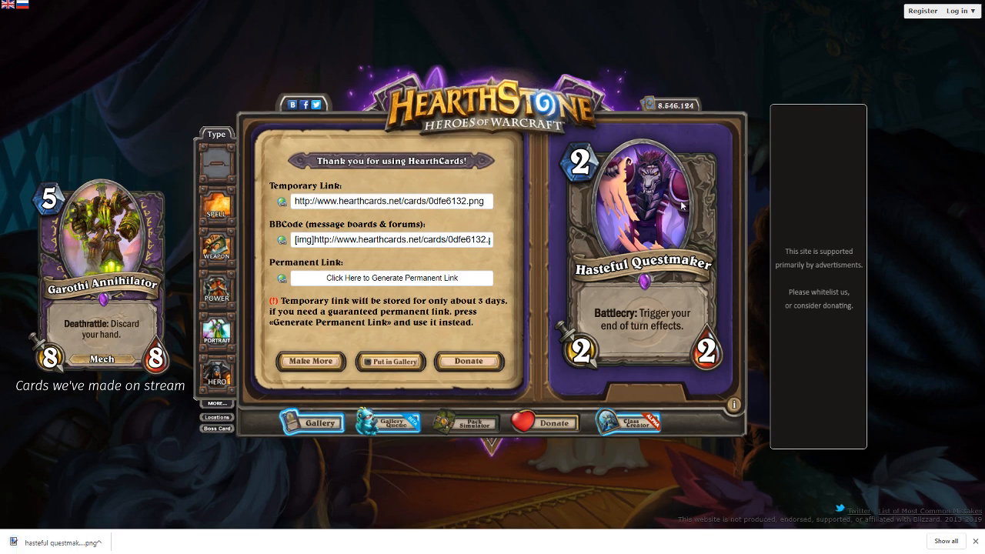
pyautogui.click(975, 541)
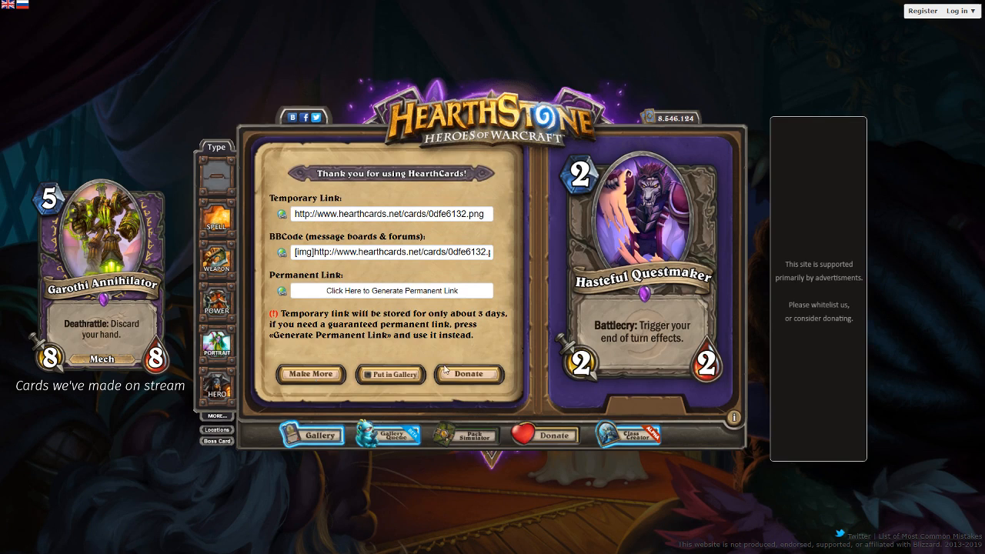
pyautogui.click(315, 374)
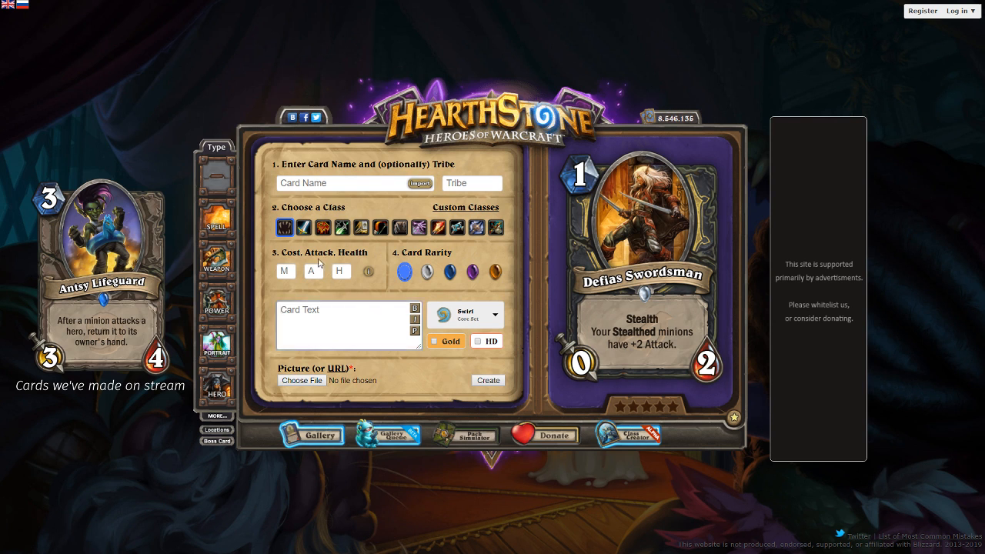
# - Make the new card a Druid minion with cost 5, attack 4 and health 2
pyautogui.click(393, 229)
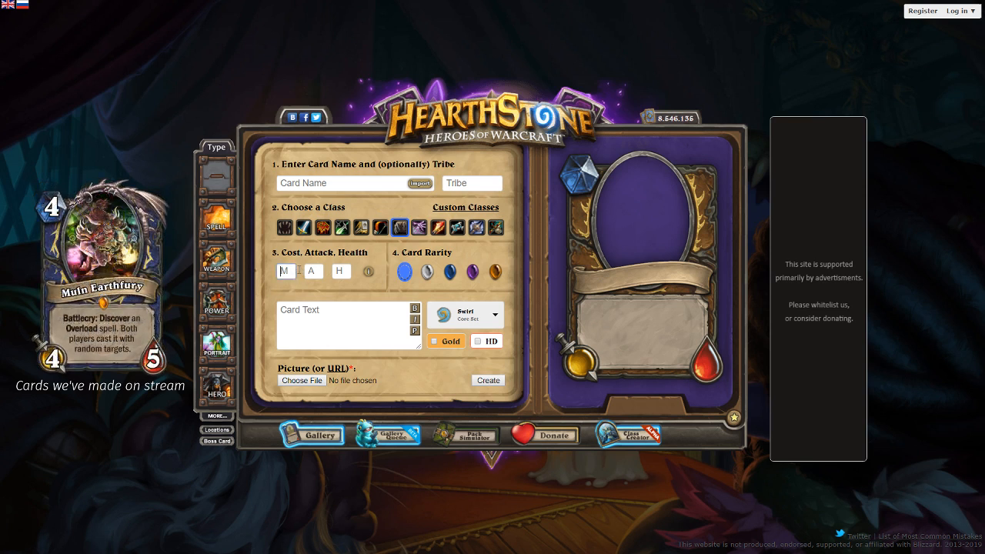
pyautogui.write('5')
pyautogui.press('Tab')
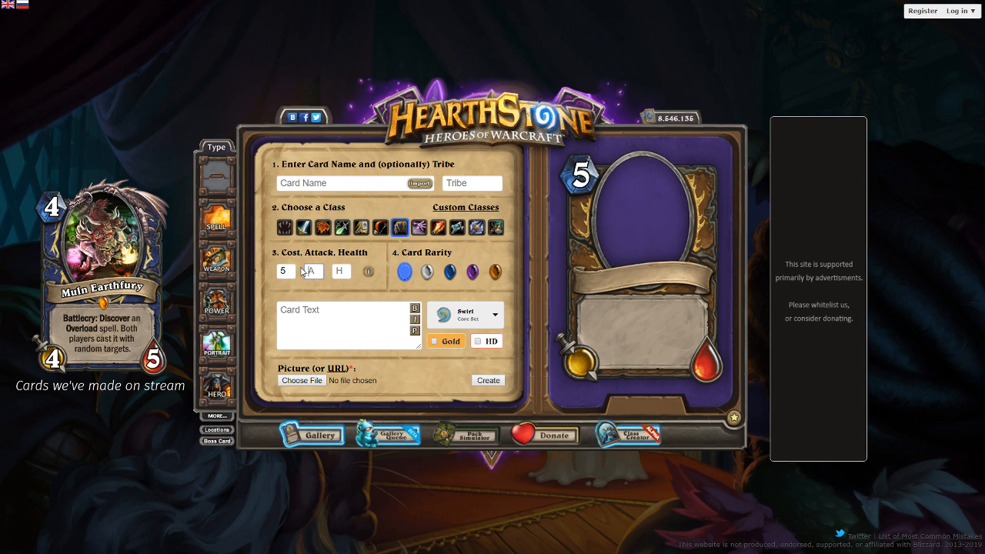
pyautogui.write('4')
pyautogui.press('Tab')
pyautogui.write('2')
# - Write the card text "Choose One - Deal 4 damage with Lifesteal; or Poisonous." and preview it
pyautogui.click(355, 330)
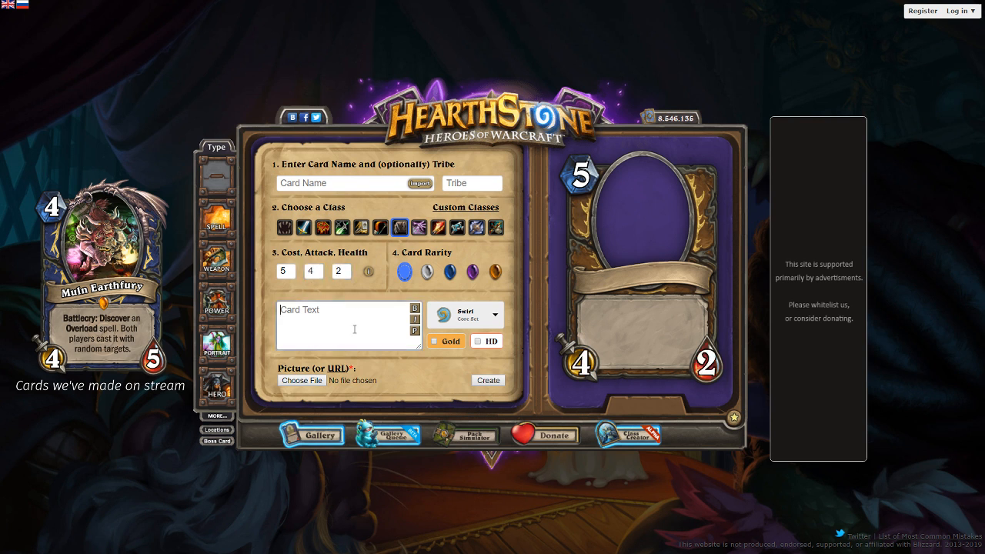
pyautogui.write('Choose One - Deal 4 damage with Lifesteal')
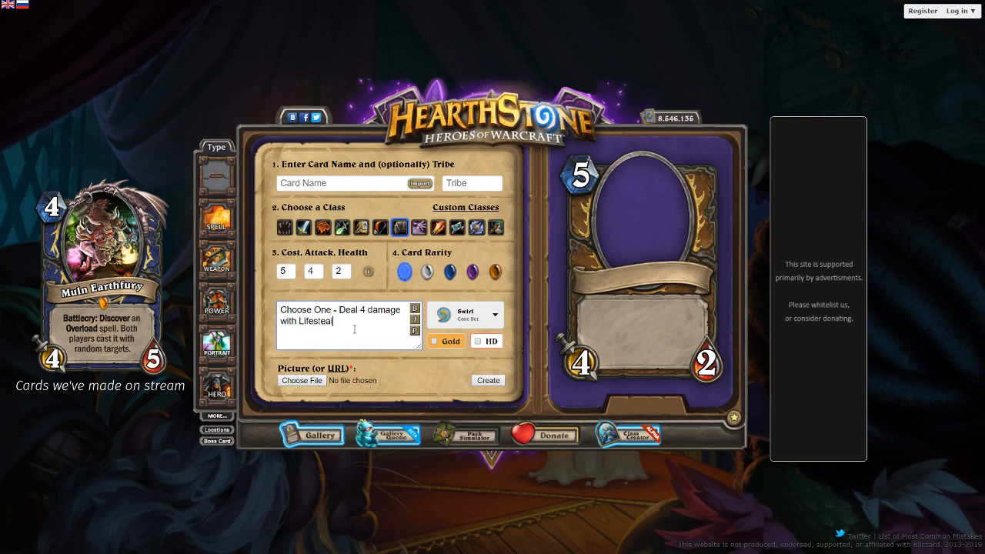
pyautogui.write('; or Poisonous.')
pyautogui.click(415, 331)
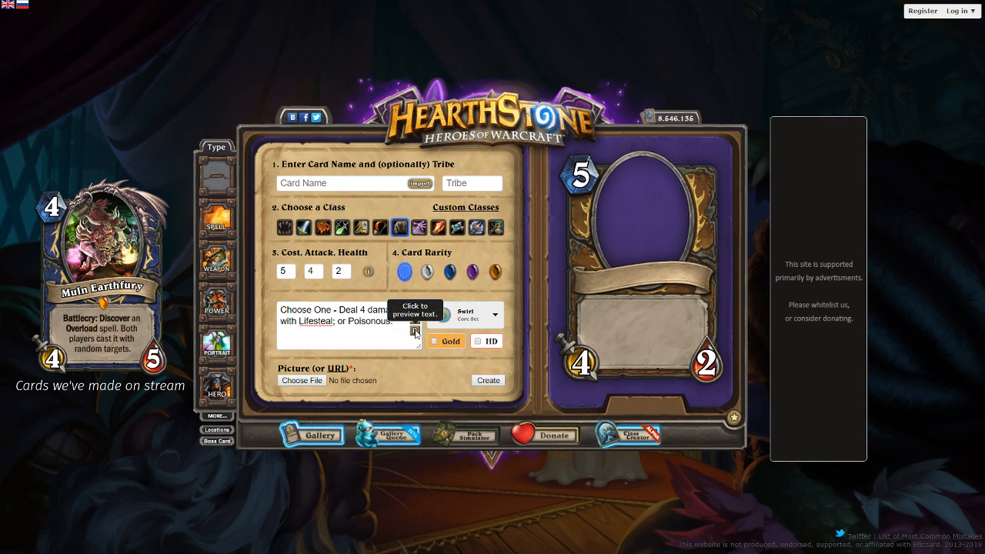
# - Name the Druid minion "Scarab Bro"
pyautogui.click(367, 185)
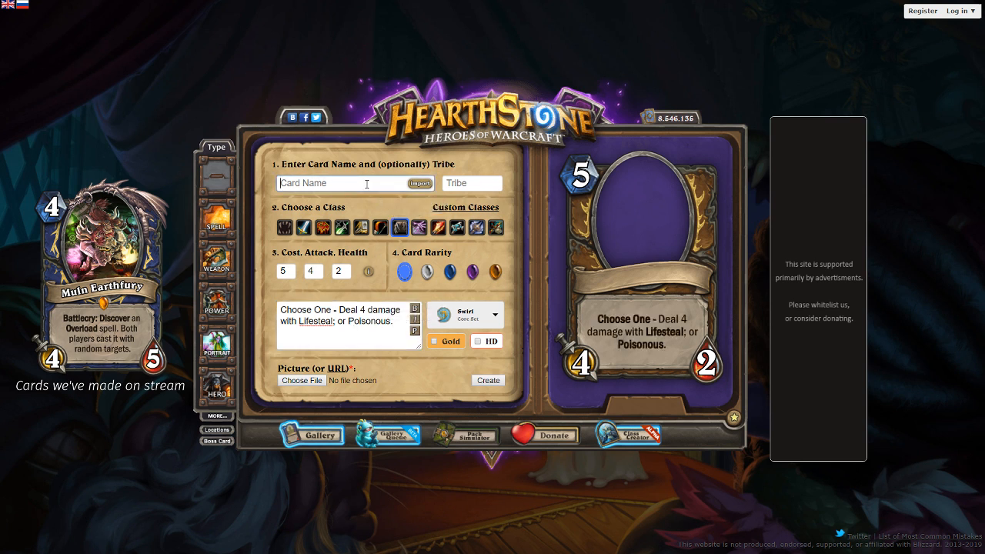
pyautogui.write('Scarab')
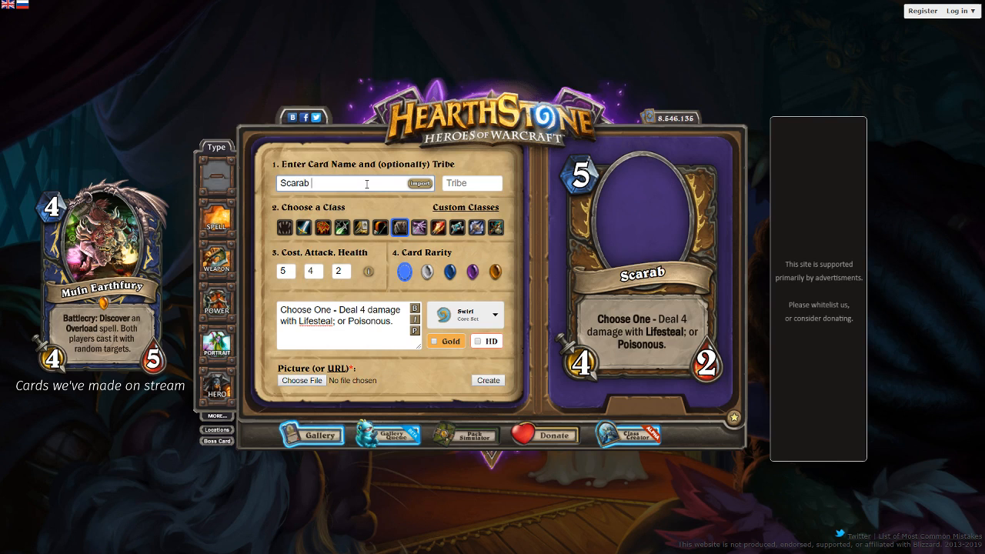
pyautogui.write(' Bro')
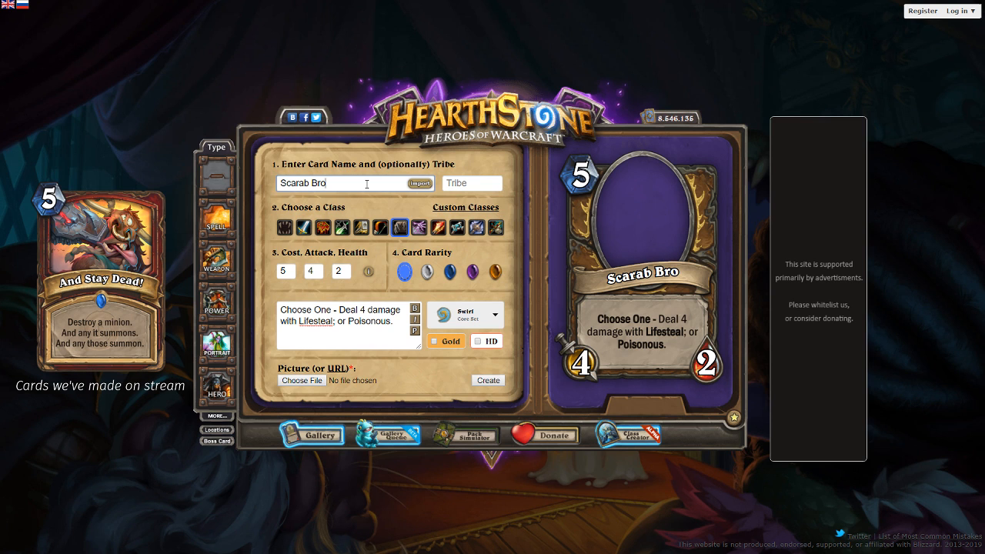
# - Change the Druid minion's name from "Scarab Bro" to "Scarabrother"
pyautogui.press('BackSpace')
pyautogui.press('BackSpace')
pyautogui.press('BackSpace')
pyautogui.press('BackSpace')
pyautogui.write('rother')
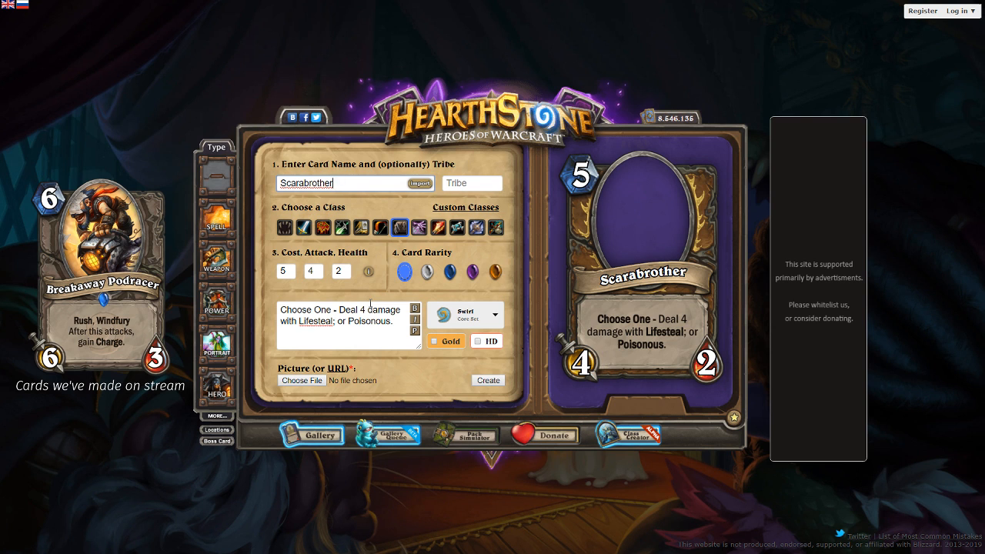
# - Start adding "to a" after "Deal 4 damage" in the card text, but clear the whole text instead
pyautogui.click(405, 303)
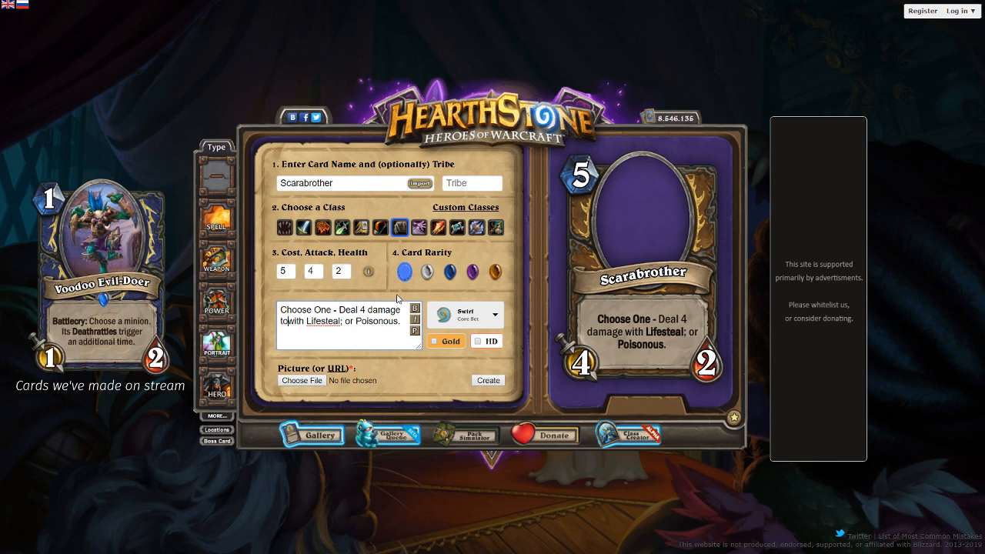
pyautogui.write('to a')
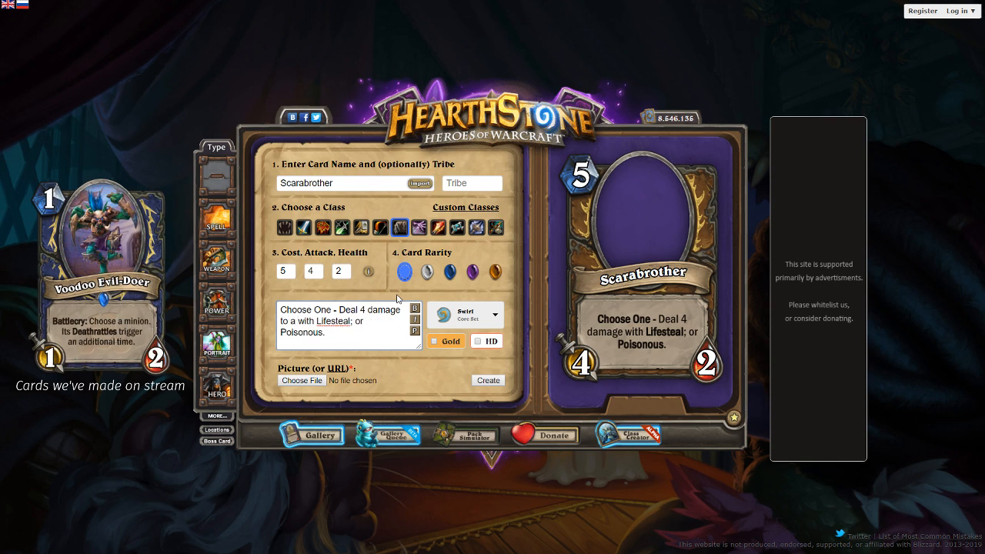
pyautogui.hotkey('ctrl', 'a')
pyautogui.press('BackSpace')
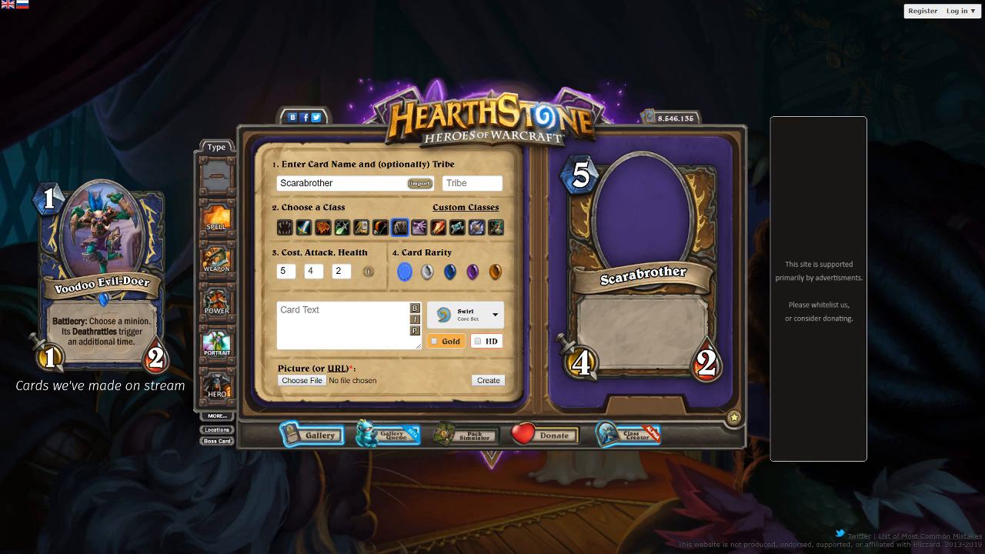
# - Rename the minion "Mekgineer 2" and make it a neutral card
pyautogui.doubleClick(332, 176)
pyautogui.write('Mekgin')
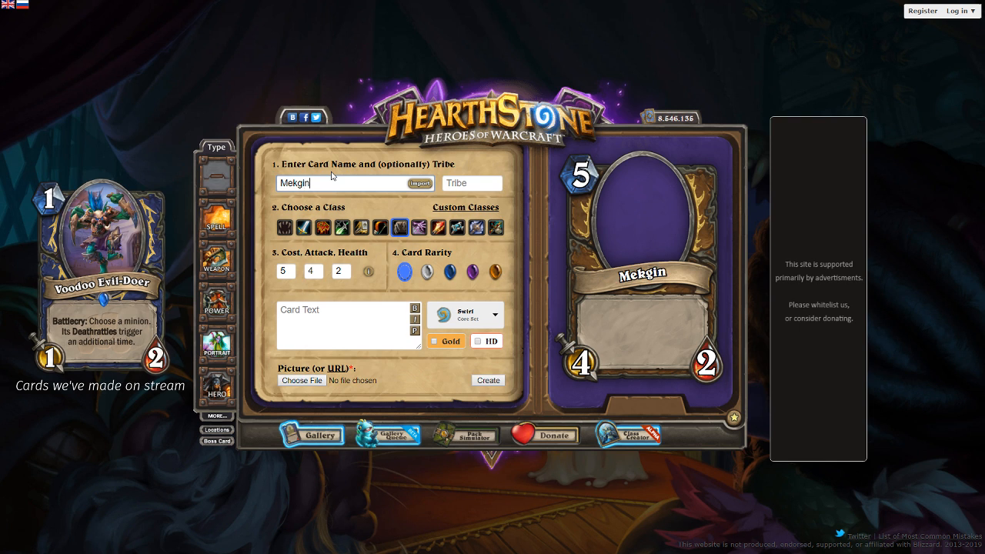
pyautogui.write('eer 2')
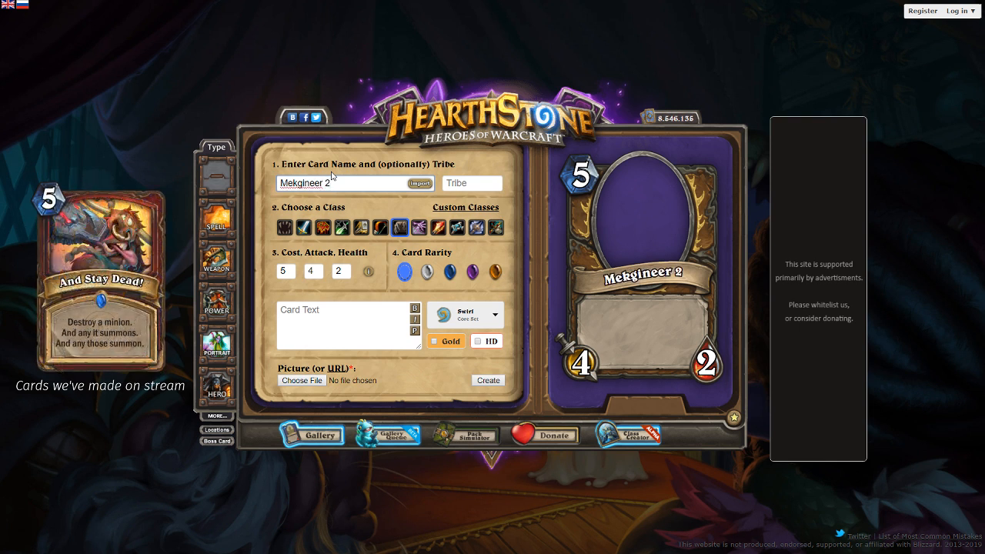
pyautogui.click(289, 233)
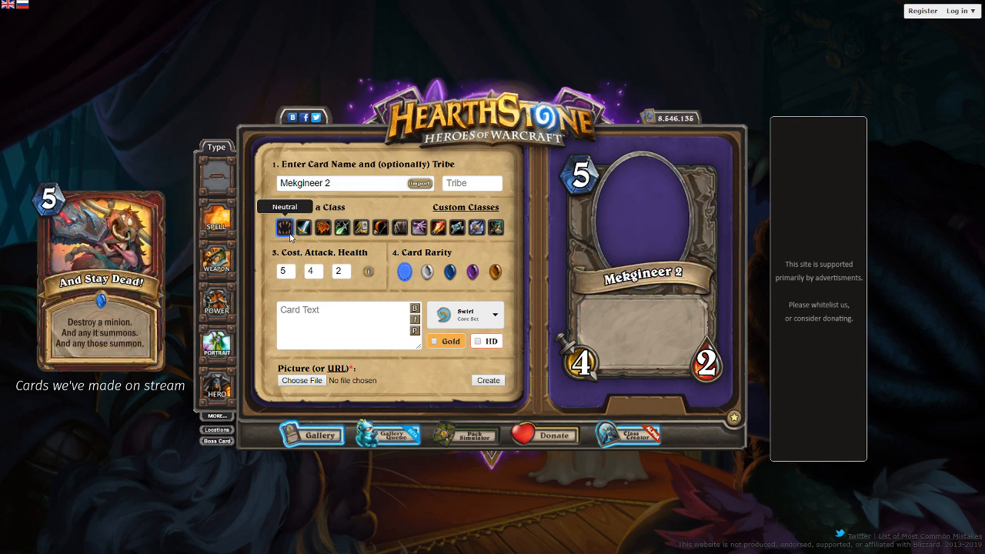
# - Give the neutral minion cost 4, attack 3, health 3 and legendary rarity
pyautogui.doubleClick(284, 271)
pyautogui.write('4')
pyautogui.press('Tab')
pyautogui.write('3')
pyautogui.press('Tab')
pyautogui.write('3')
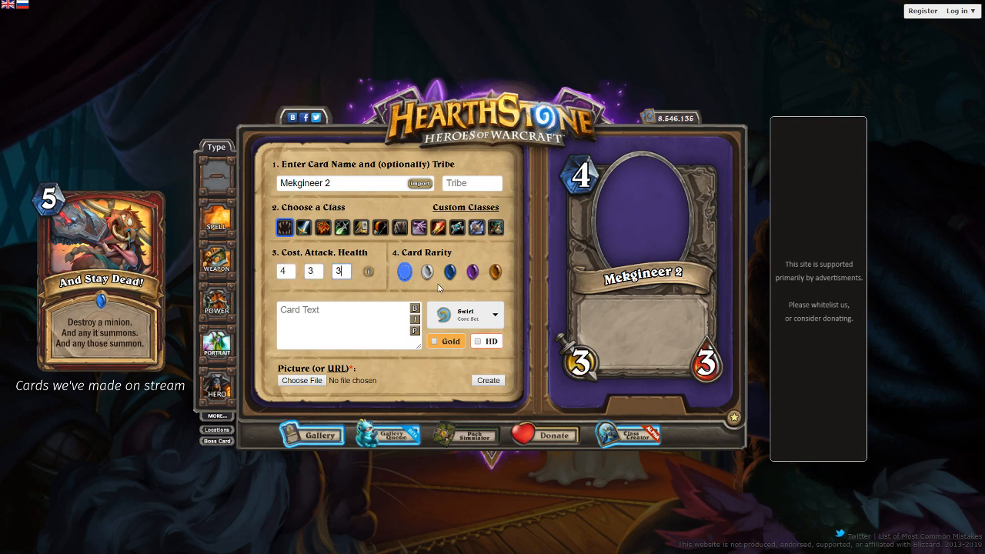
pyautogui.click(494, 271)
# - Write the card text "Whenever a card would summon a minion, it summons a Leper Gnome instead." and preview it
pyautogui.click(329, 315)
pyautogui.write('Whenever a c')
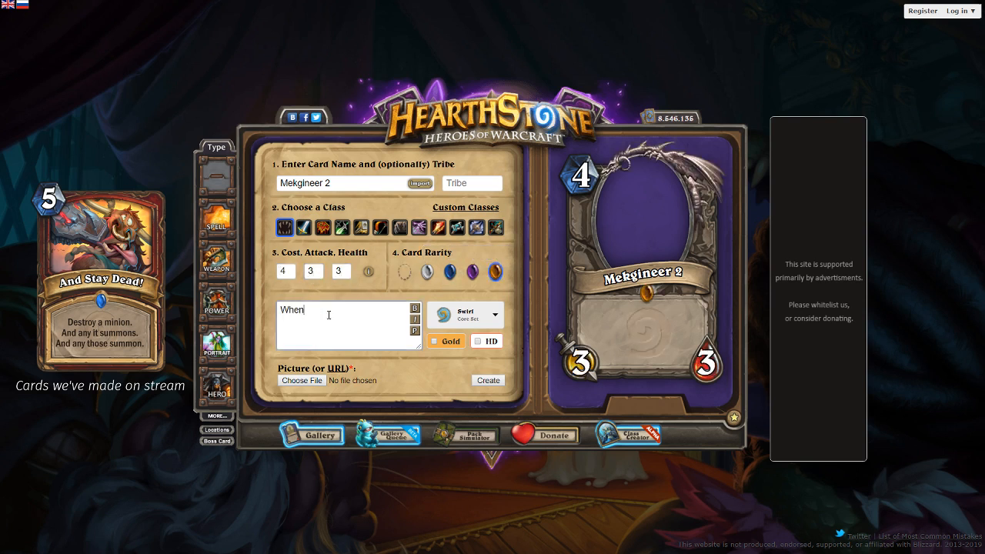
pyautogui.write('ld sm')
pyautogui.press('BackSpace')
pyautogui.write('ummon a minion')
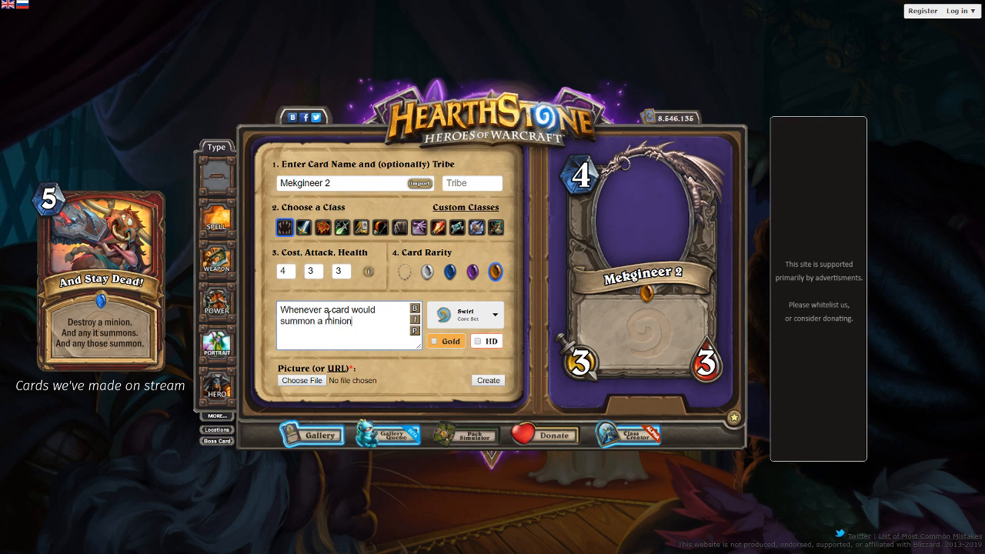
pyautogui.write(', it summons a Leper Gnome instead.')
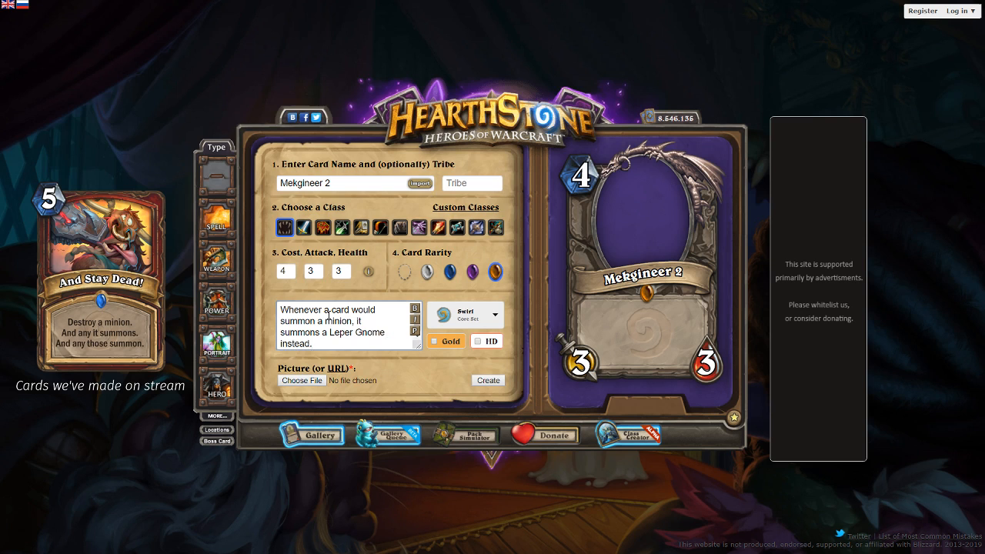
pyautogui.click(414, 330)
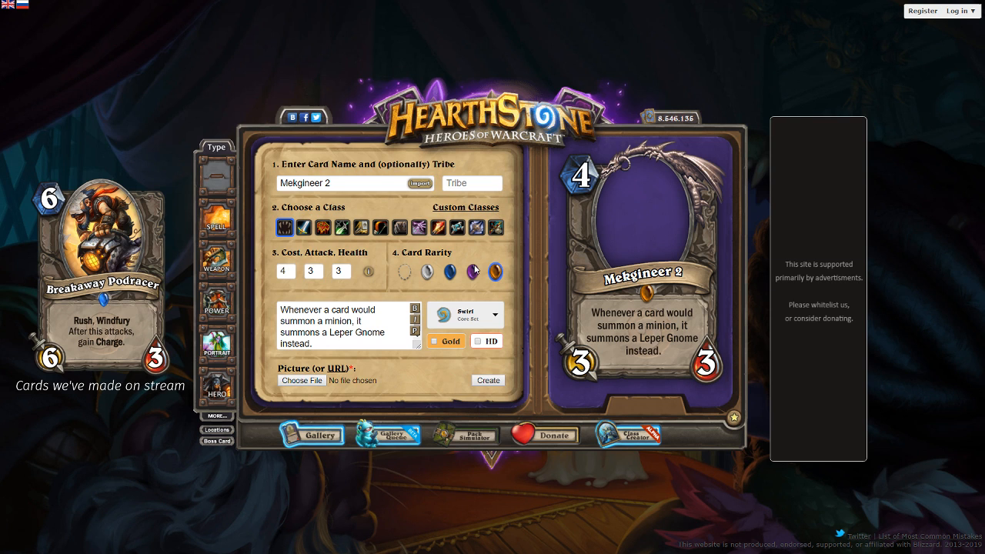
# - Set the minion's attack to 5 and replace the card text with "Cards that summon minions summon Leper Gnomes instead."
pyautogui.doubleClick(314, 271)
pyautogui.write('5')
pyautogui.click(287, 300)
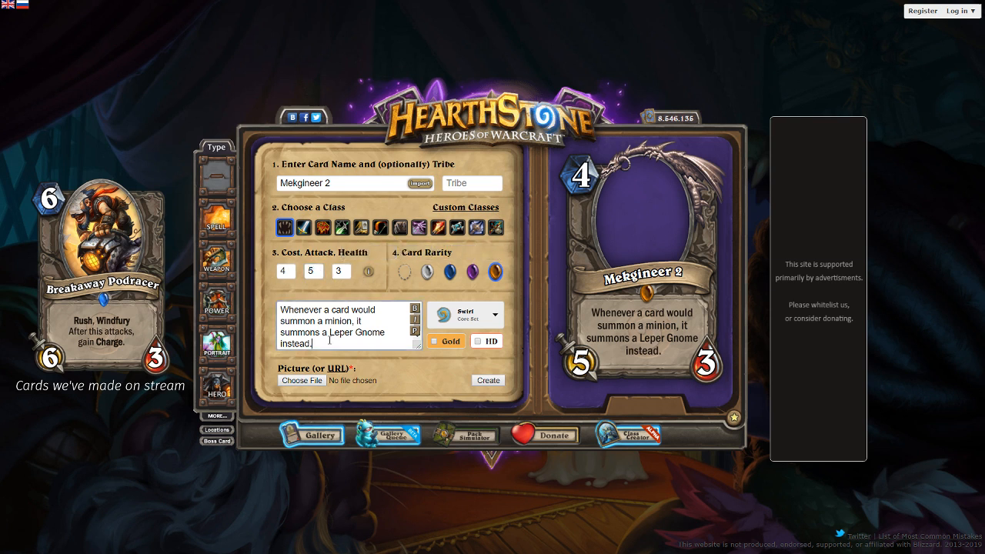
pyautogui.hotkey('ctrl', 'a')
pyautogui.write('Cards that summon minions summon Leper Gnomes instead.')
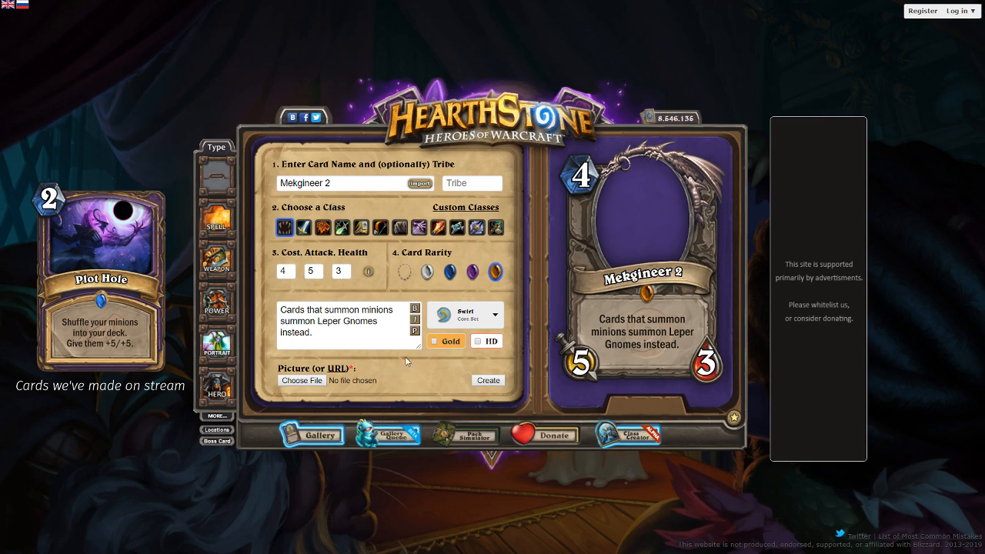
# - Load the card picture from the copied image URL and position the gnome inside the portrait frame
pyautogui.click(338, 369)
pyautogui.write('https://pbs.twimg.com/media/DK5_iWuUMAEFVIm.jpg')
pyautogui.moveTo(708, 226); pyautogui.dragTo(652, 250)
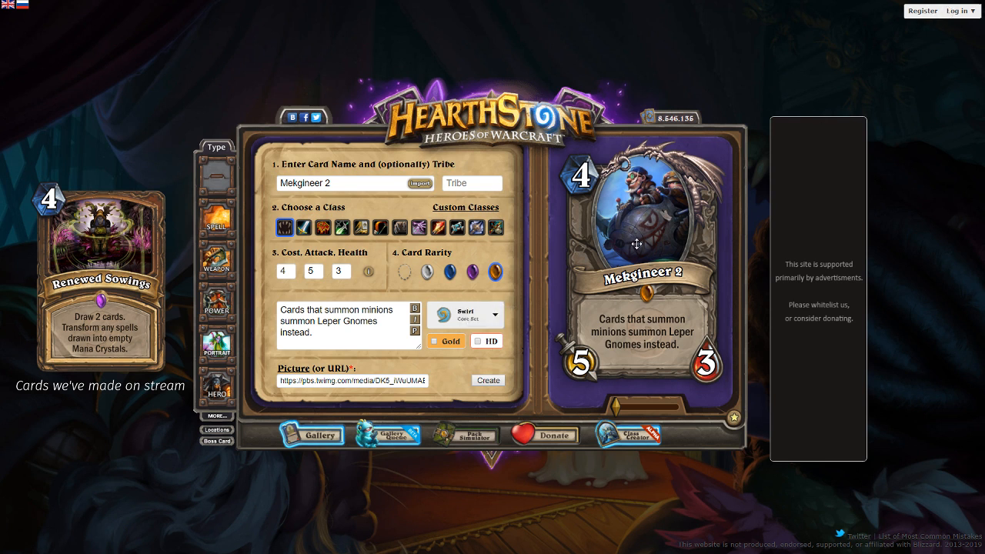
# - Insert "1/1" before "Leper Gnomes" in the card text and preview it
pyautogui.click(322, 321)
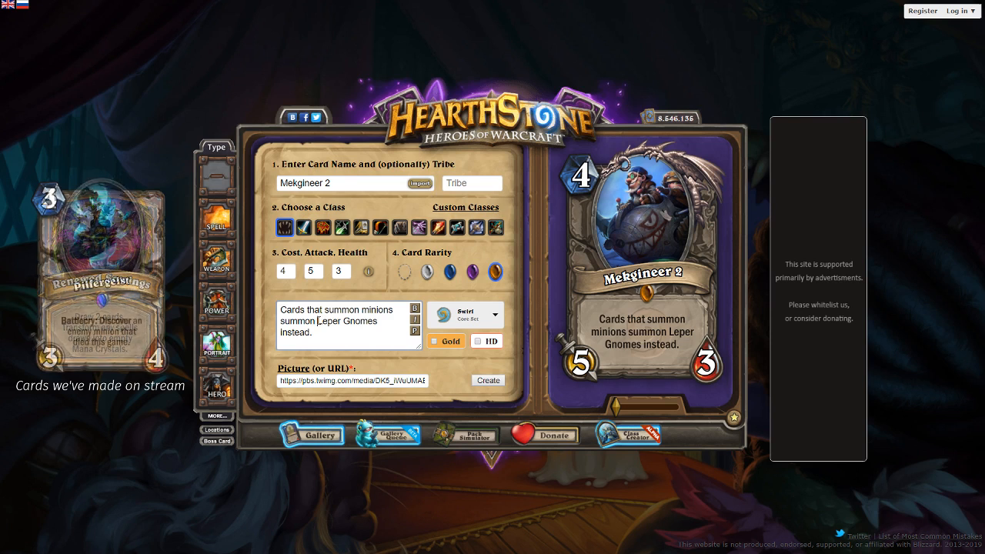
pyautogui.write('1/1')
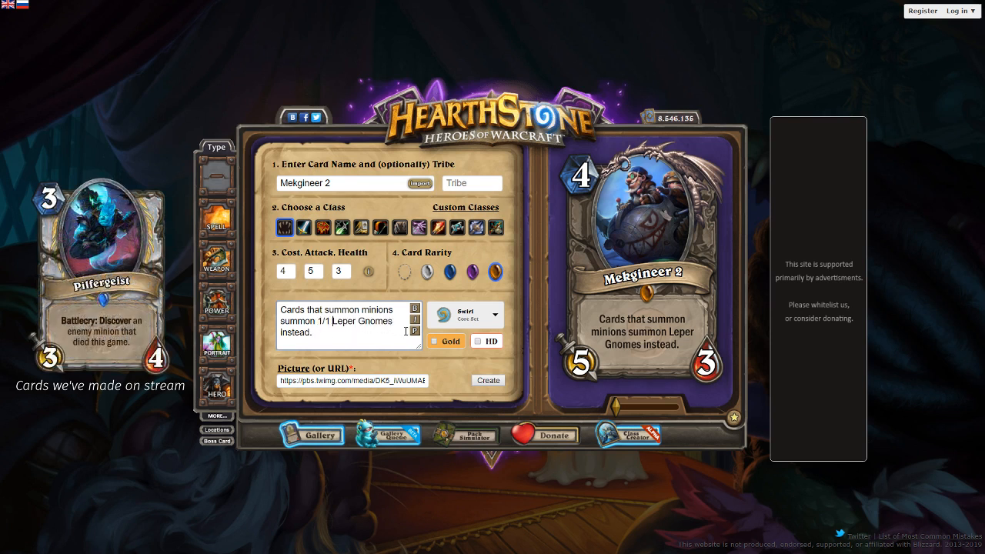
pyautogui.click(415, 331)
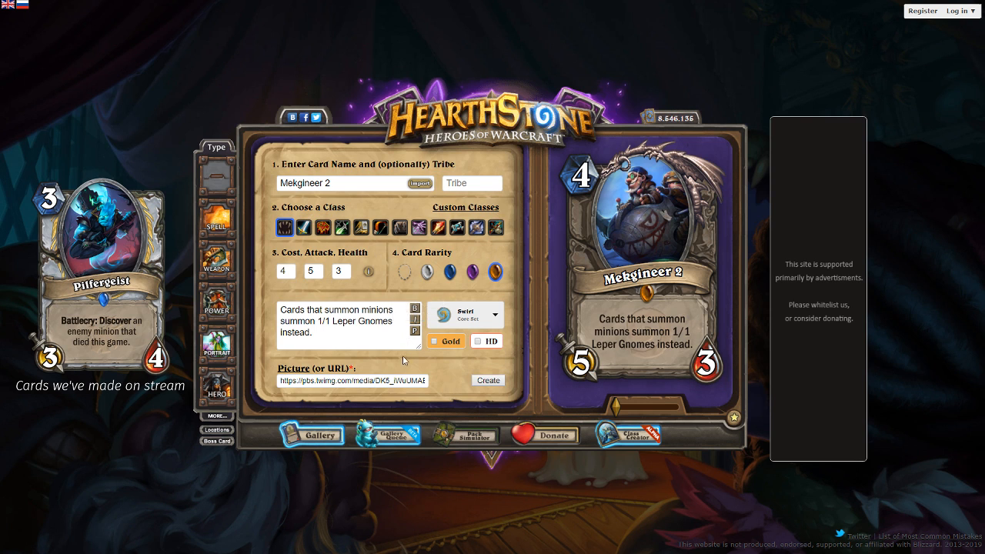
# - Replace the picture with the newly copied image URL, then enlarge it slightly and reposition it in the frame
pyautogui.click(373, 380)
pyautogui.hotkey('ctrl', 'a')
pyautogui.hotkey('ctrl', 'v')
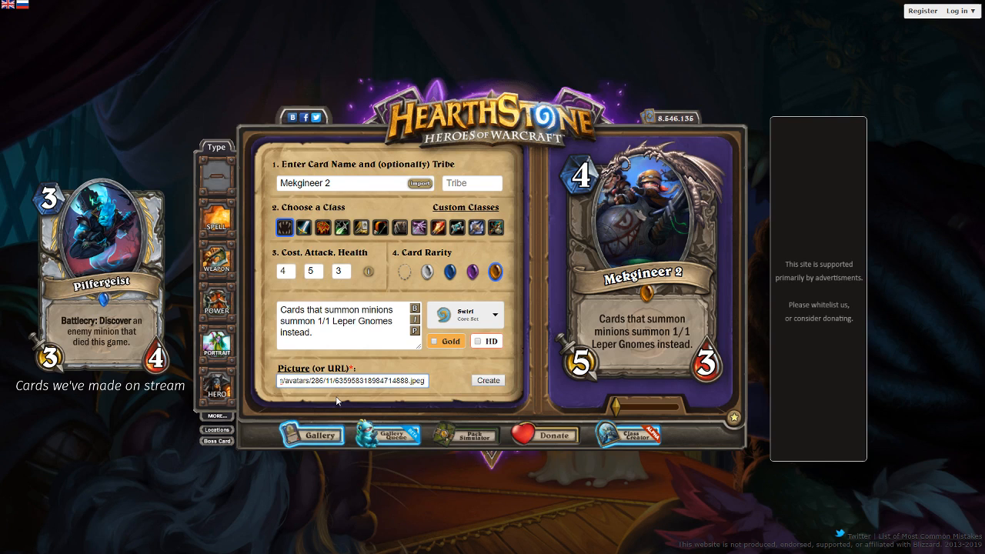
pyautogui.moveTo(655, 227); pyautogui.dragTo(689, 251)
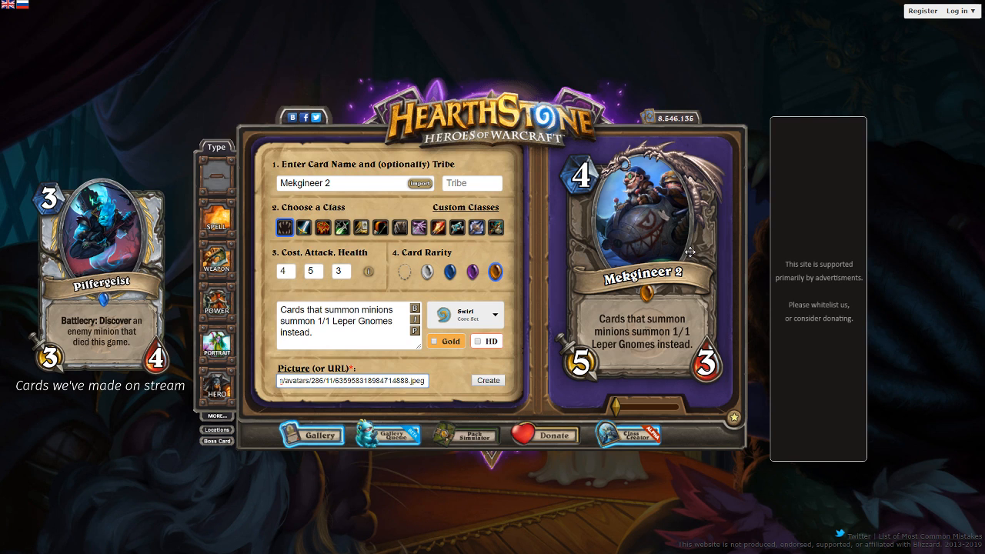
pyautogui.moveTo(615, 401); pyautogui.dragTo(616, 403)
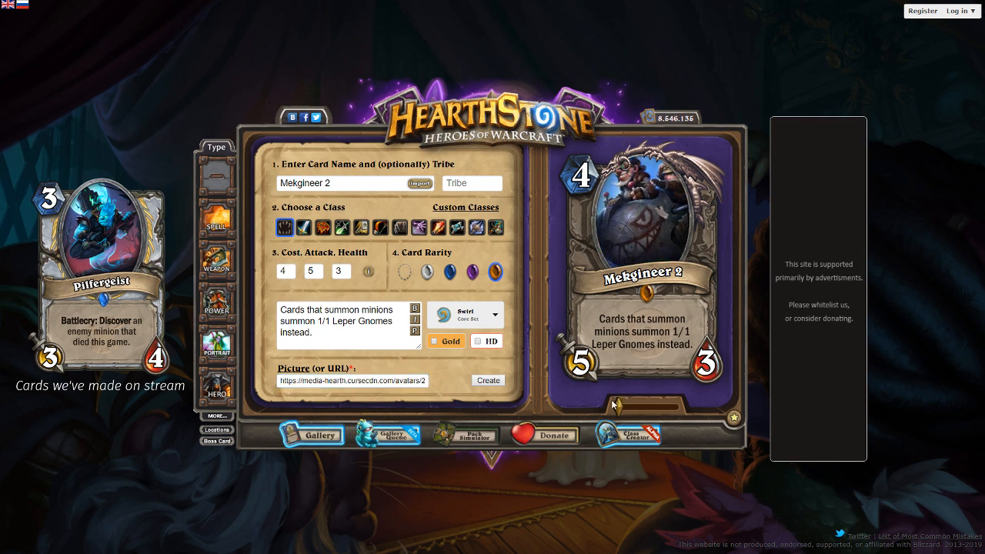
pyautogui.moveTo(643, 236); pyautogui.dragTo(670, 282)
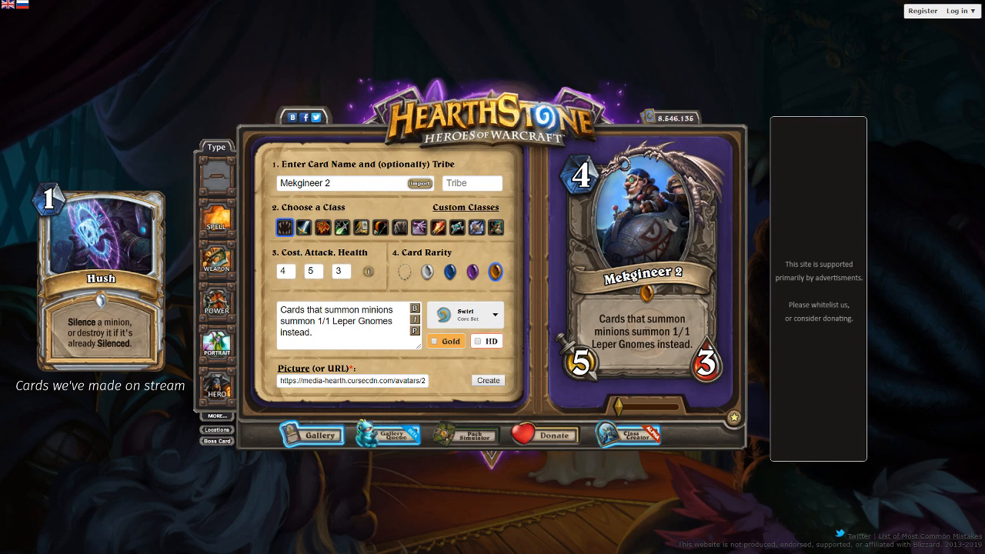
# - Rename the legendary minion "High Tinker Thermaplugg"
pyautogui.doubleClick(319, 184)
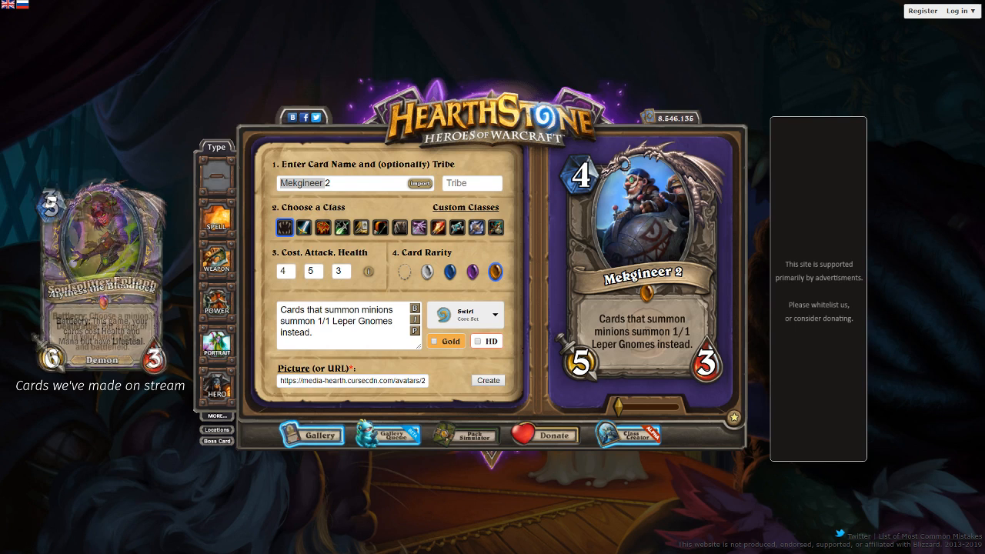
pyautogui.tripleClick(299, 182)
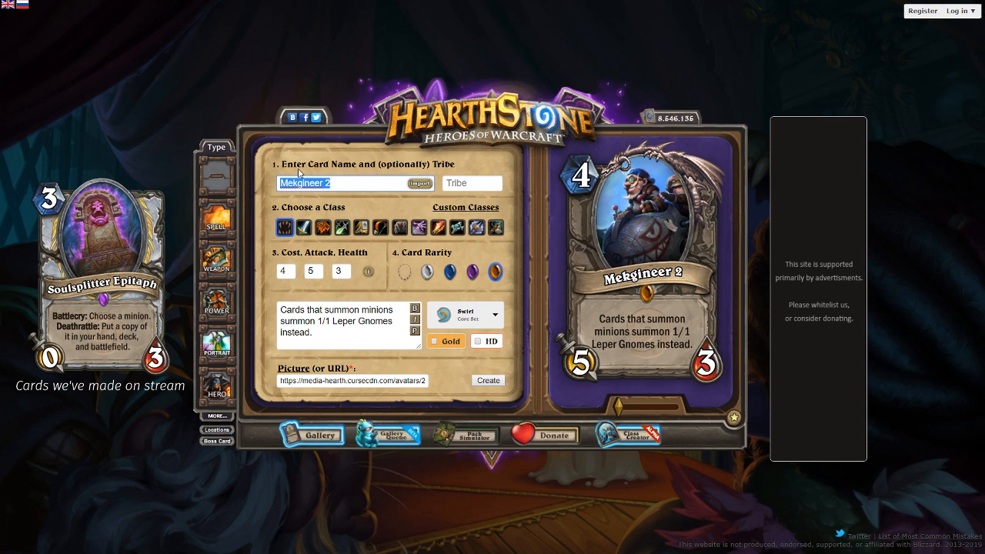
pyautogui.write('High Tinker Therm,a')
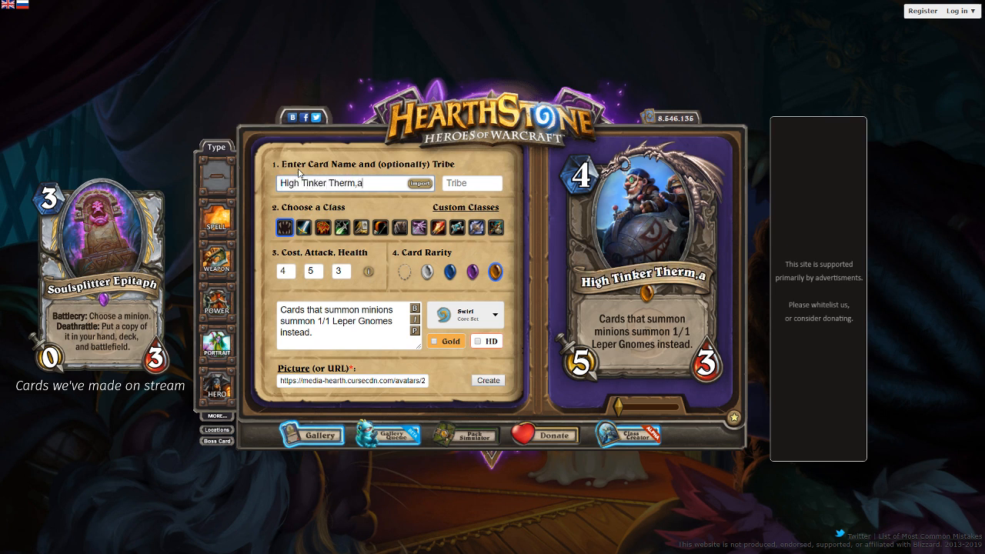
pyautogui.press('BackSpace')
pyautogui.press('BackSpace')
pyautogui.write('aplugg')
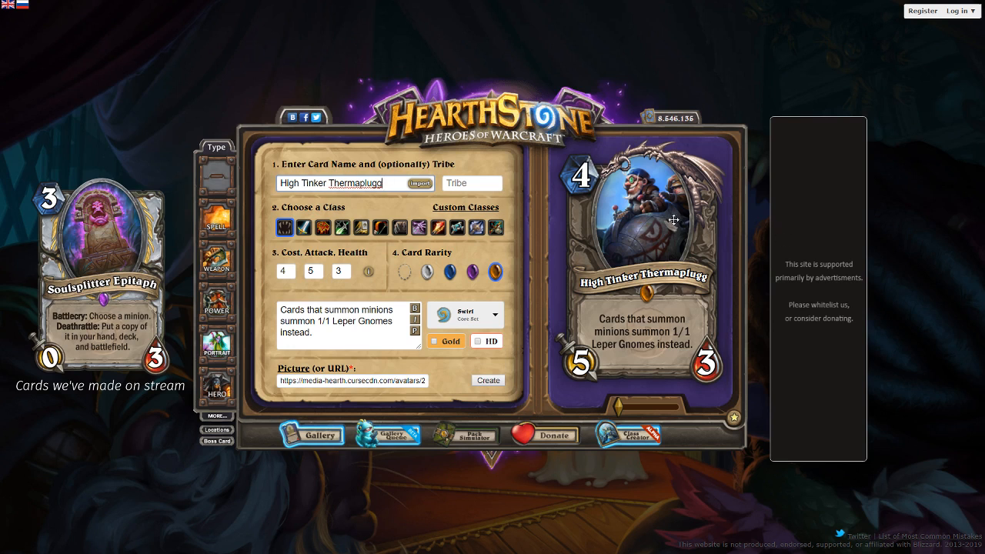
# - Enlarge the artwork a little more and center the gnome and his bomb in the portrait frame
pyautogui.moveTo(618, 405)
pyautogui.mouseDown()
pyautogui.moveTo(628, 406)
pyautogui.moveTo(620, 406)
pyautogui.mouseUp()
pyautogui.moveTo(672, 235); pyautogui.dragTo(671, 240)
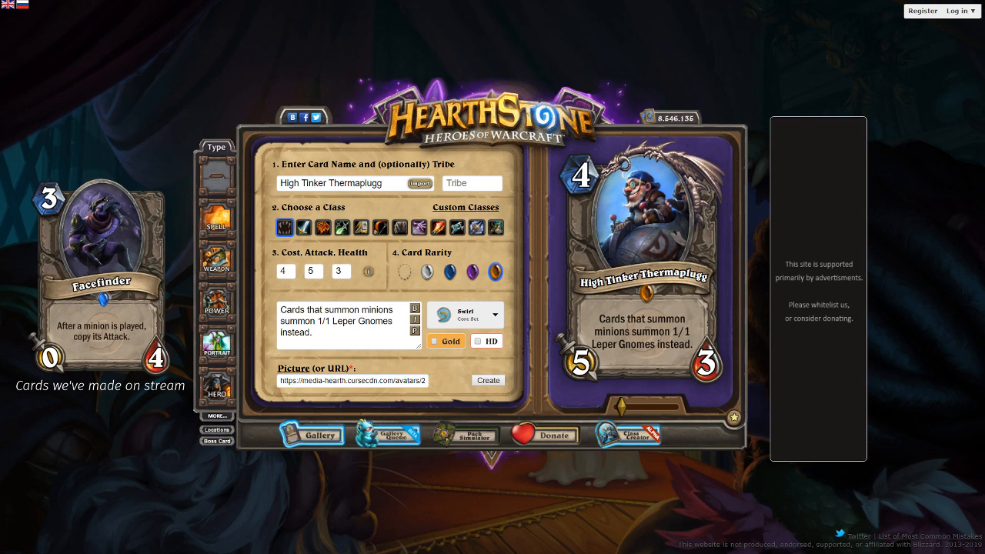
pyautogui.click(623, 410)
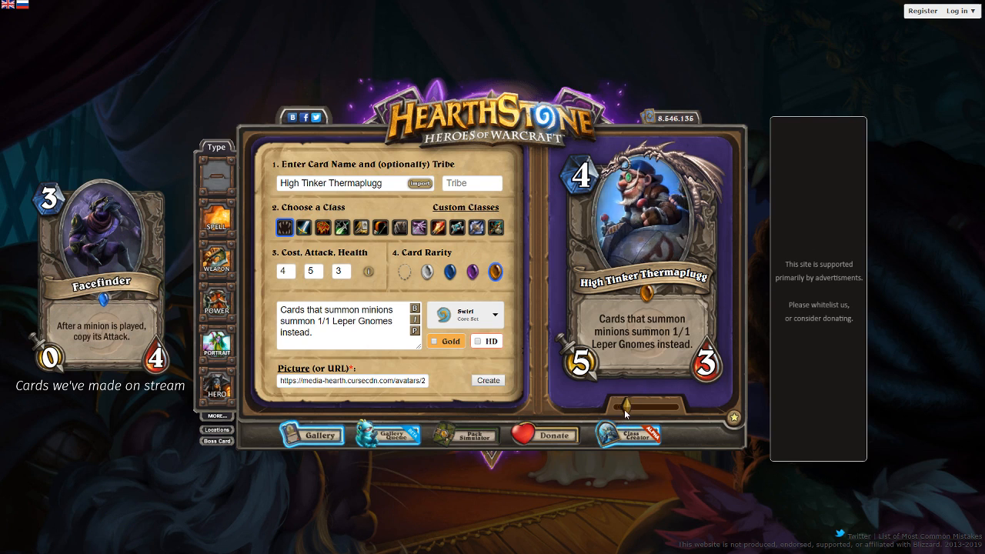
pyautogui.moveTo(644, 189); pyautogui.dragTo(641, 203)
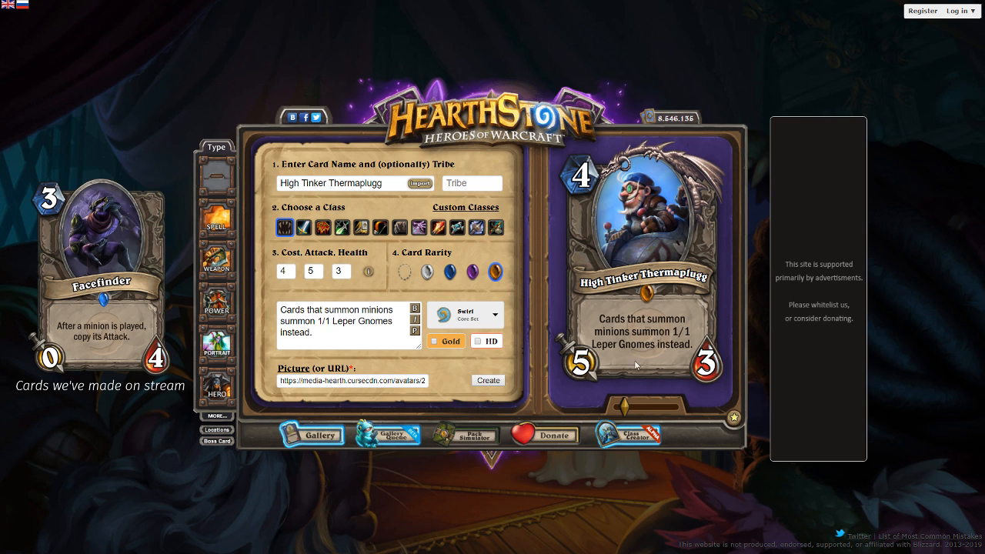
# - Assign the card to the Boomsday expansion and create the finished High Tinker Thermaplugg card
pyautogui.click(491, 316)
pyautogui.click(465, 416)
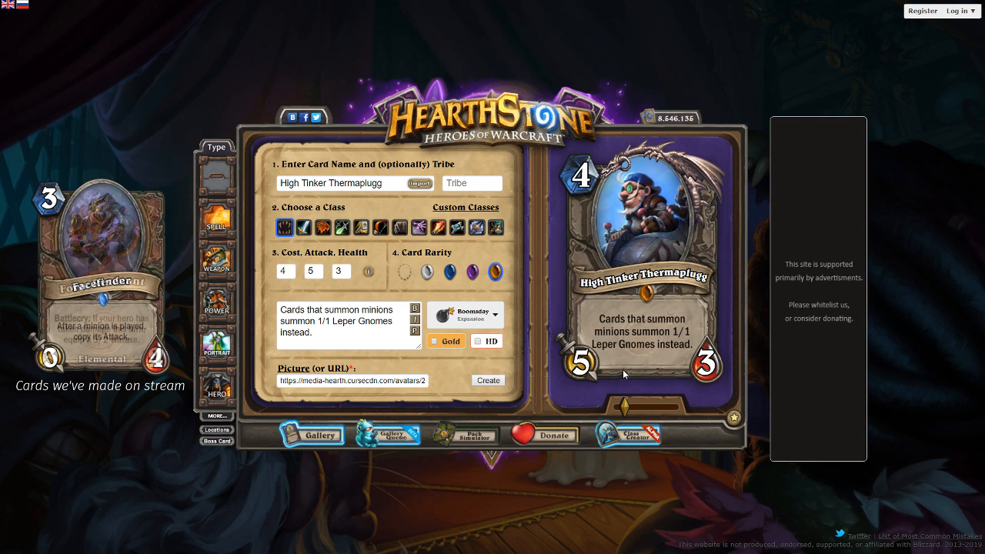
pyautogui.click(494, 380)
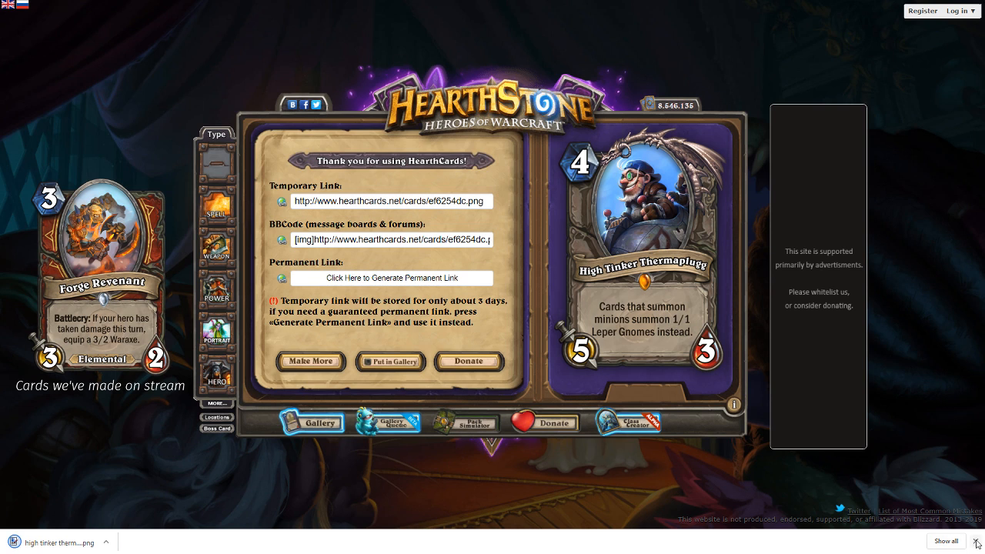
# - Dismiss the download bar and start making another card
pyautogui.click(977, 541)
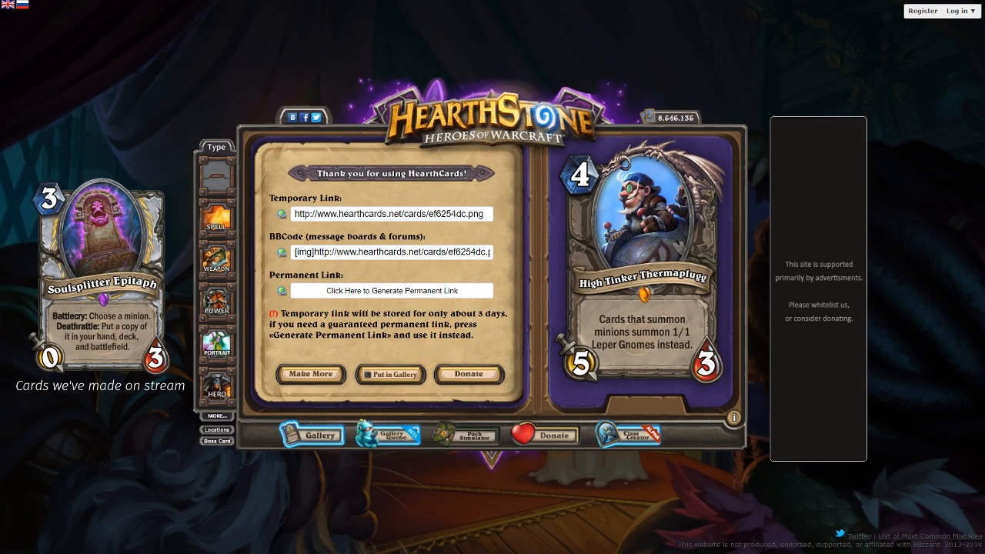
pyautogui.click(303, 373)
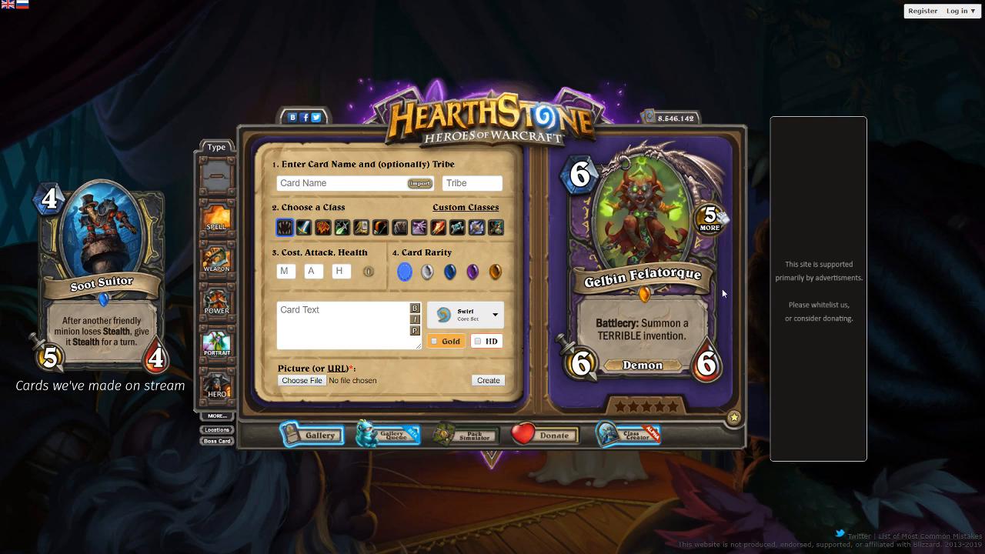
pyautogui.click(725, 221)
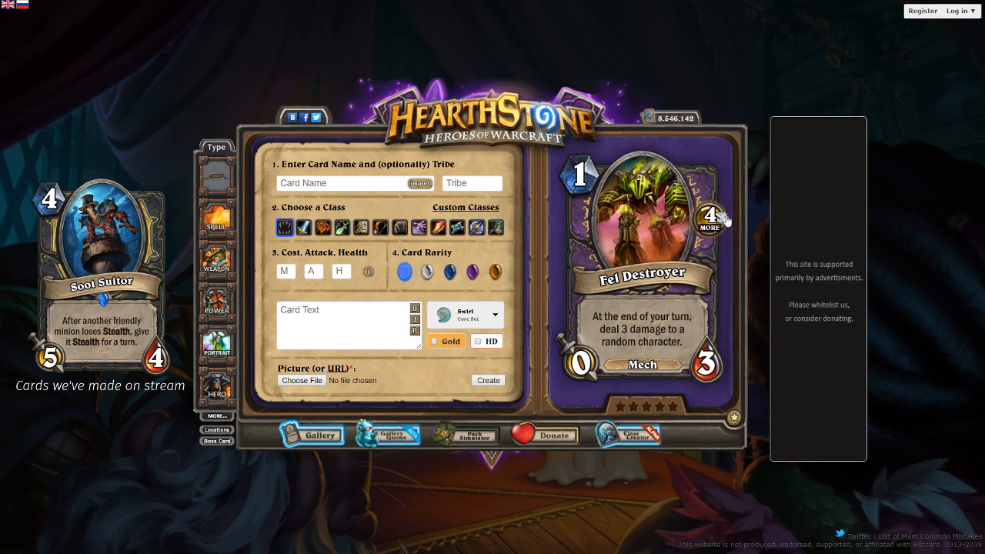
pyautogui.click(726, 220)
pyautogui.click(726, 220)
pyautogui.click(726, 220)
pyautogui.click(725, 222)
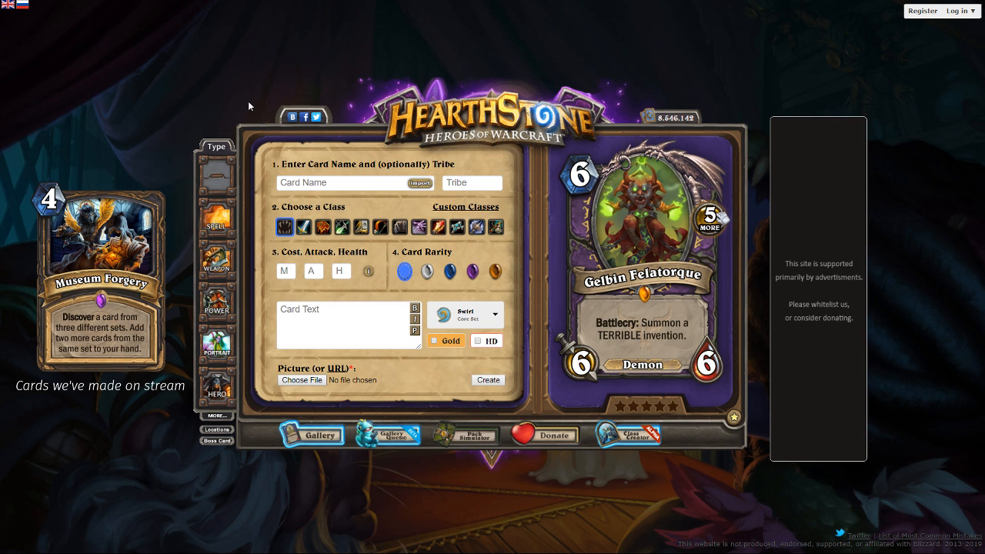
# - Load the trent-kaniug…noframe.png ship picture as the new card's artwork and make the card a spell
pyautogui.doubleClick(366, 91)
pyautogui.click(213, 222)
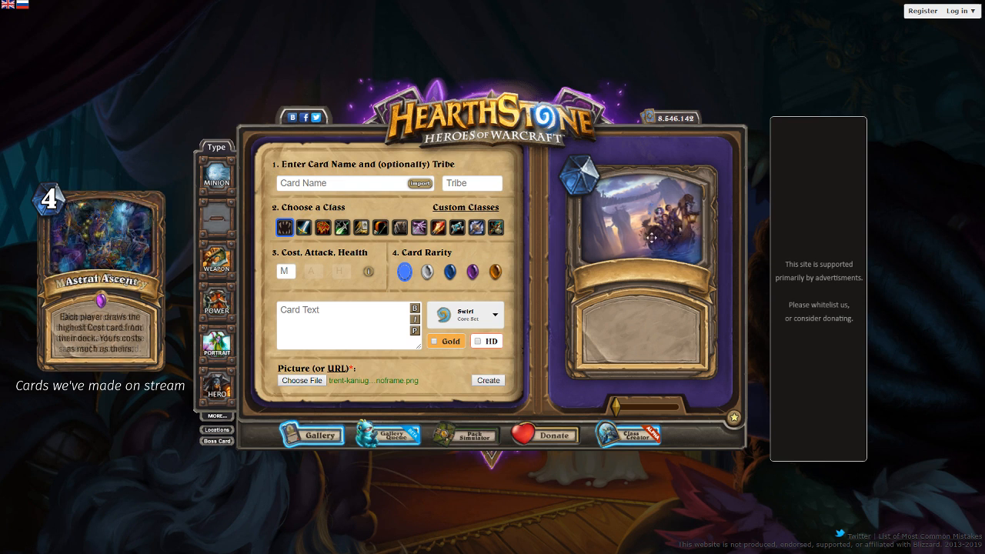
pyautogui.click(345, 187)
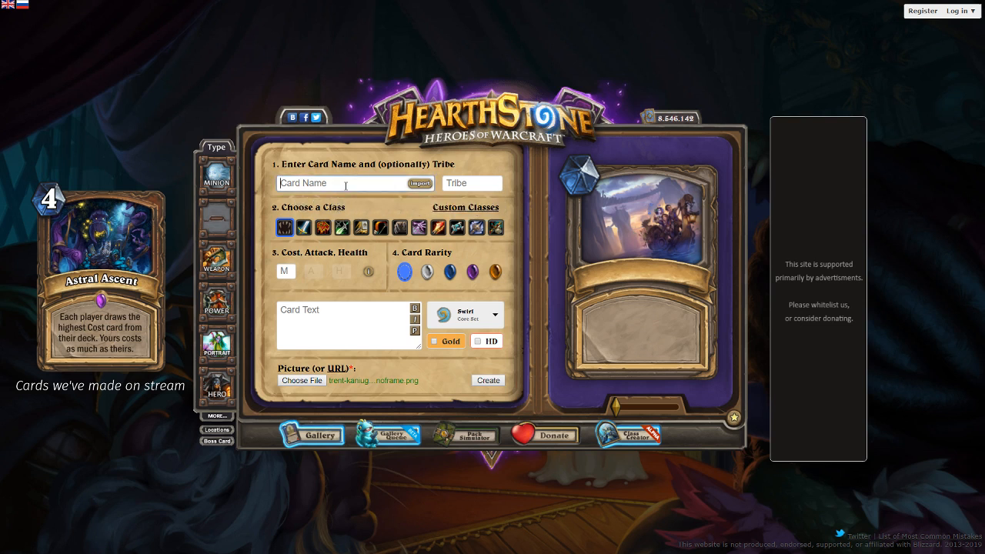
pyautogui.write('Amazon Shipping')
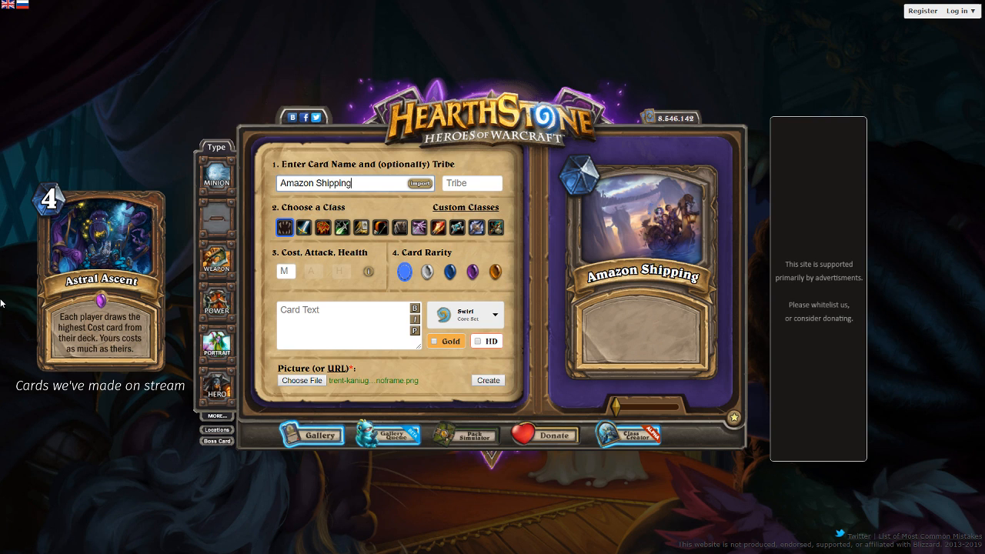
pyautogui.click(325, 322)
pyautogui.write('In 2')
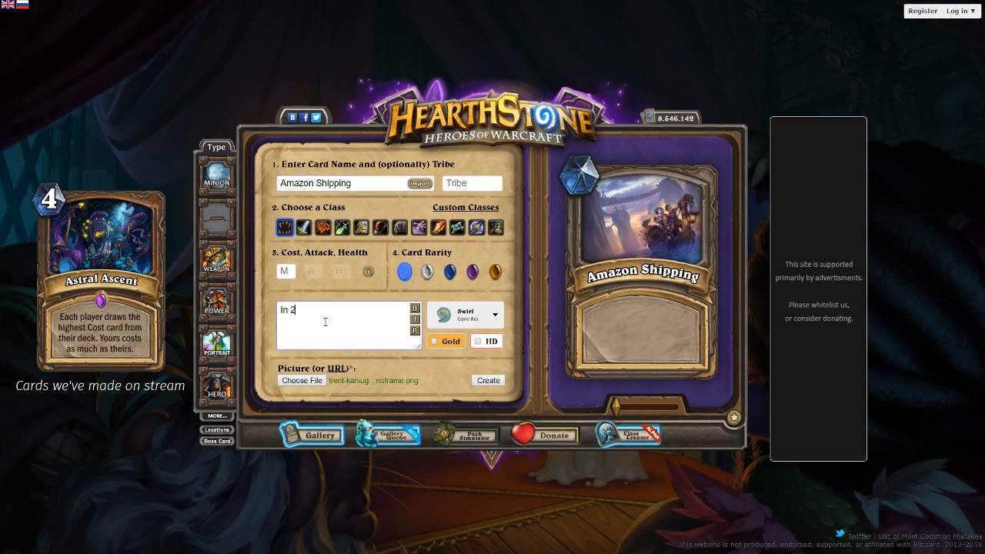
pyautogui.write(' turns ge')
pyautogui.press('BackSpace')
pyautogui.hotkey('ctrl', 'a')
pyautogui.press('BackSpace')
# - Name the spell "Avast!" and assign it to the Hunter class
pyautogui.tripleClick(361, 188)
pyautogui.write('Avast!')
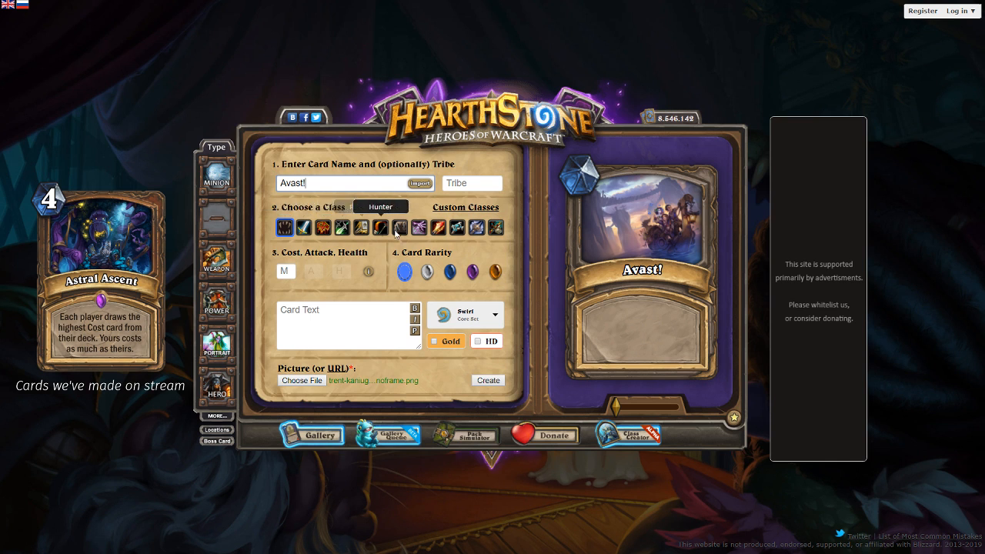
pyautogui.click(382, 227)
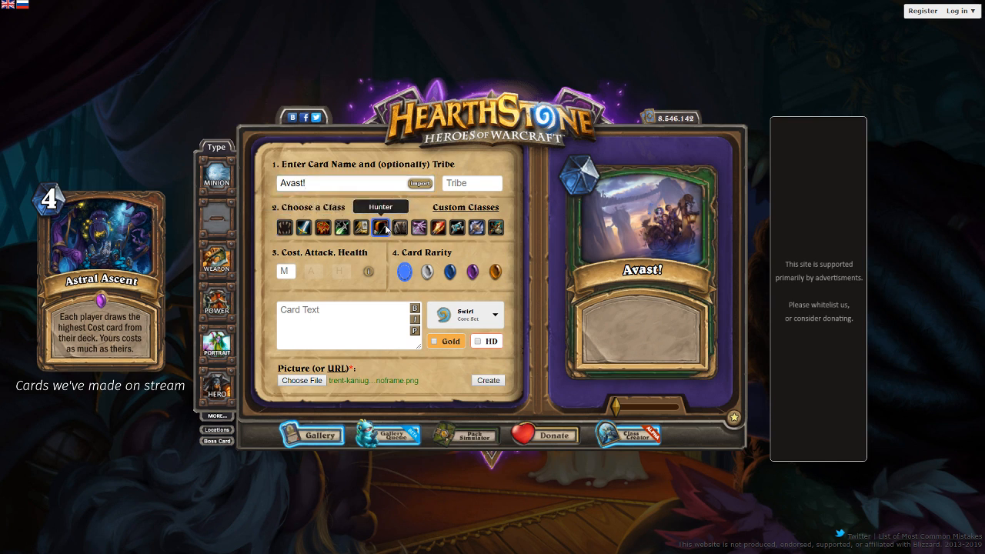
# - Set the card text to "Discover a set. Replace each card in your deck with cards from it. They cost (1) less." and preview it
pyautogui.click(314, 310)
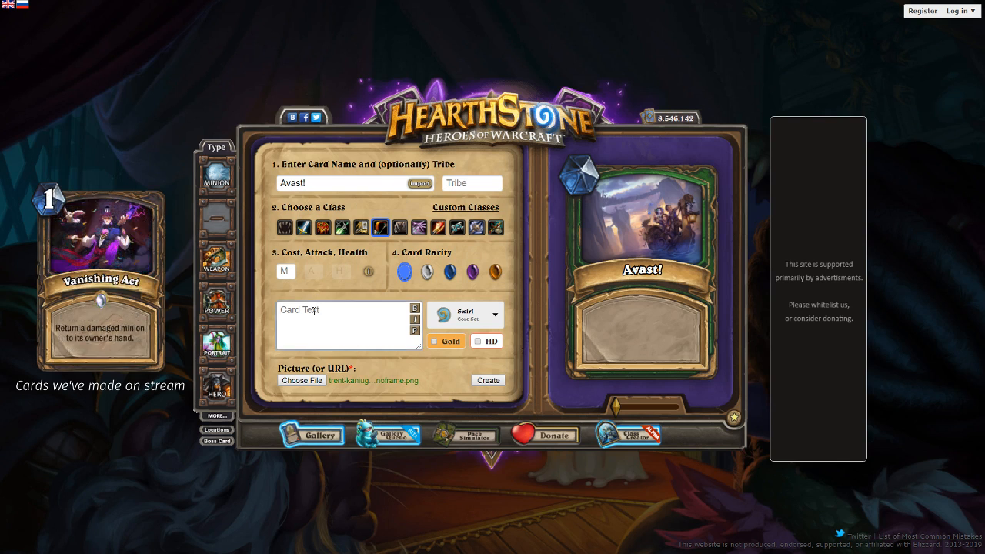
pyautogui.write('Discover a set. Replace yo')
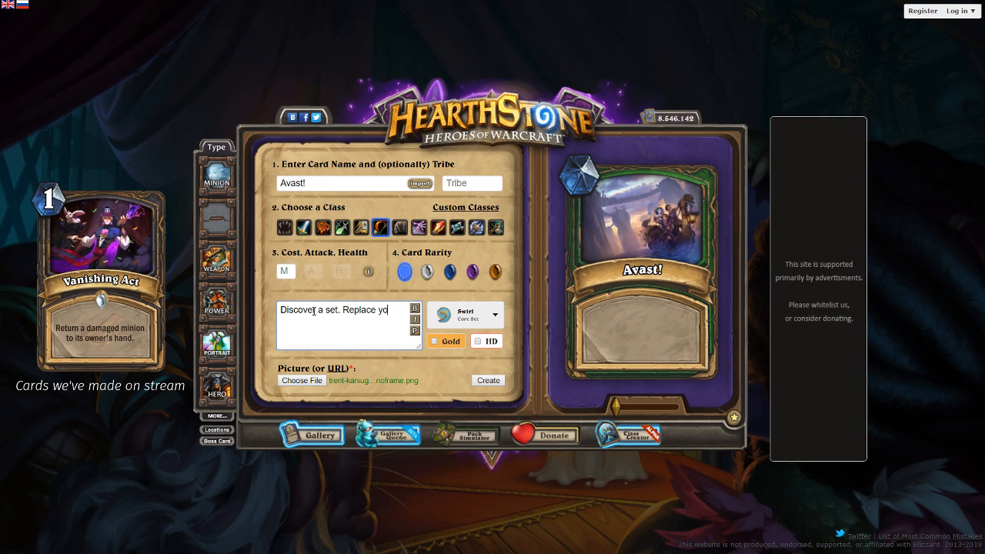
pyautogui.press('BackSpace')
pyautogui.press('BackSpace')
pyautogui.write('each card in your deck with cards from it')
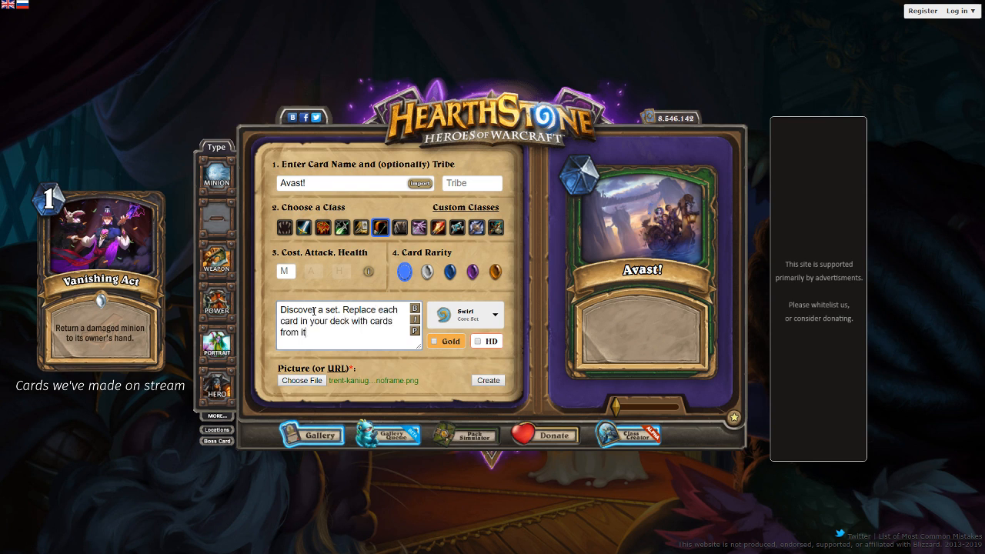
pyautogui.write('. They cost (1) less.')
pyautogui.click(416, 331)
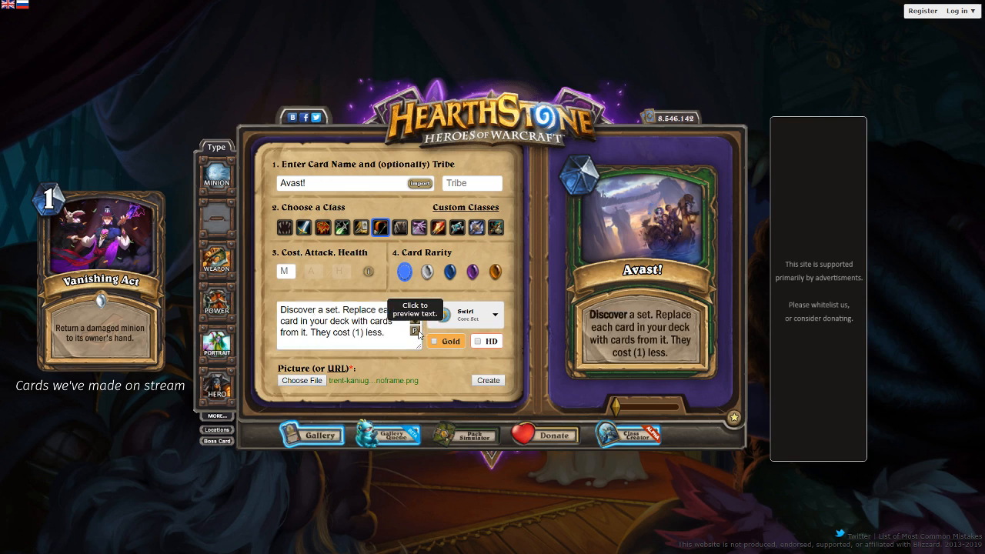
# - Put the sentence "They cost (1) less." on its own line and refresh the card preview
pyautogui.click(311, 331)
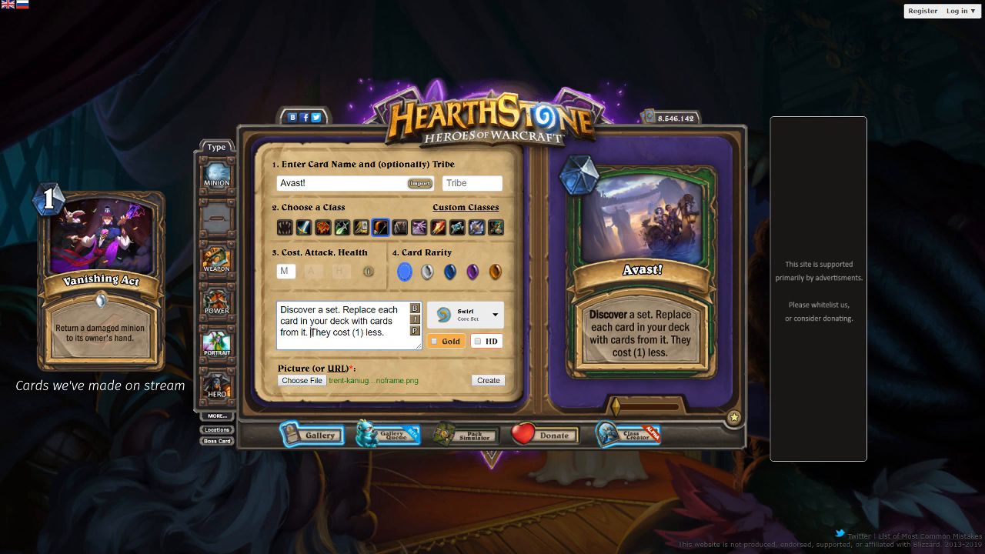
pyautogui.press('Return')
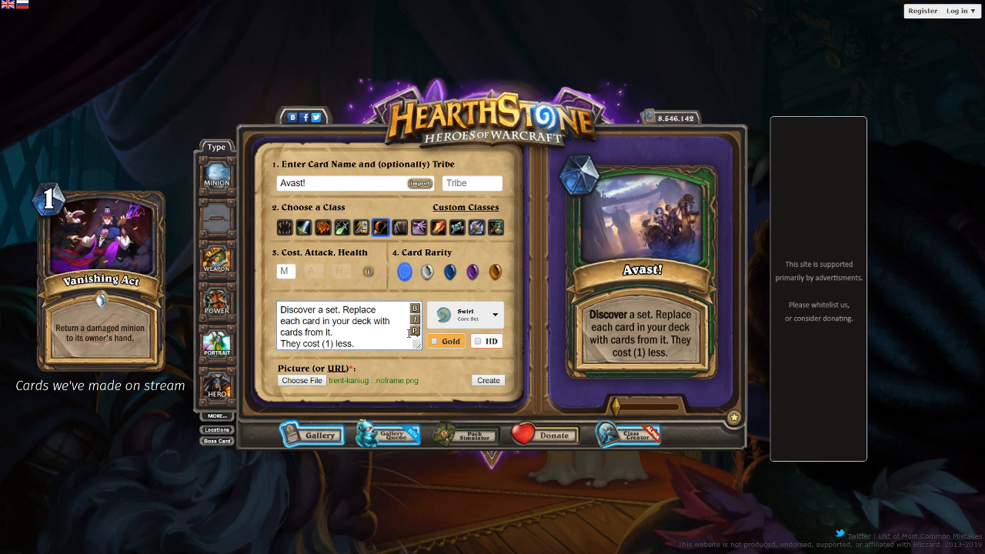
pyautogui.click(414, 330)
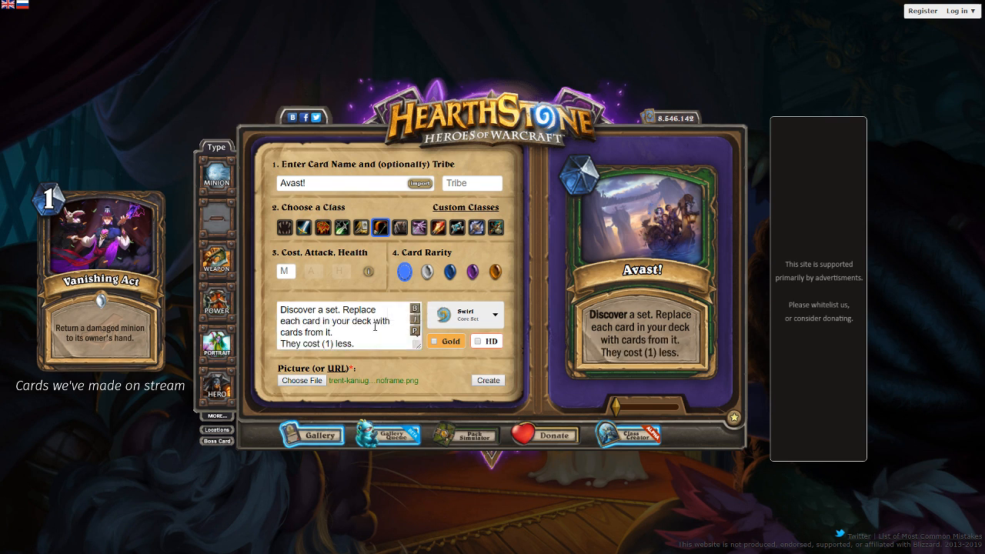
# - Reword "Discover a set" to "Discover an expansion" in the card text and refresh the preview
pyautogui.click(340, 309)
pyautogui.press('BackSpace')
pyautogui.press('BackSpace')
pyautogui.press('BackSpace')
pyautogui.press('BackSpace')
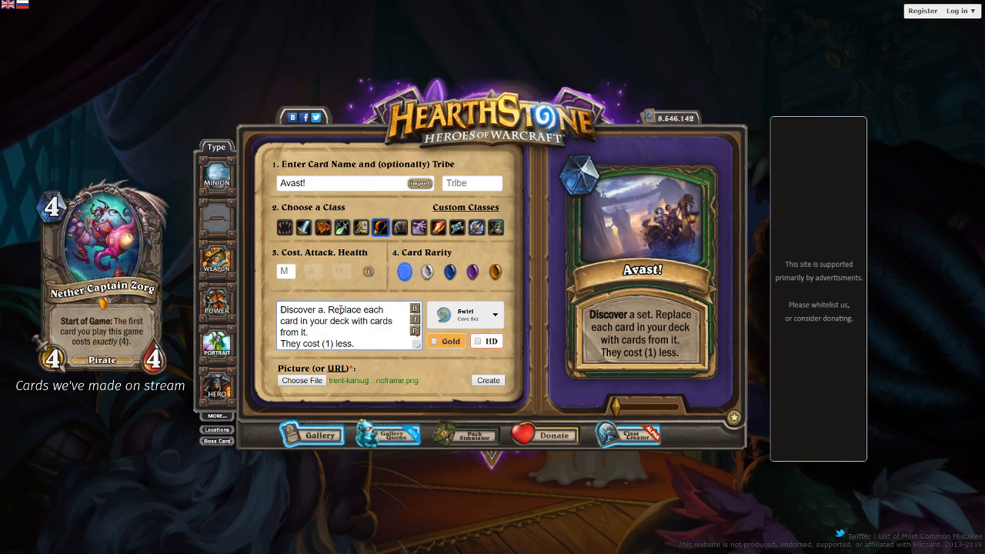
pyautogui.write('n expansion')
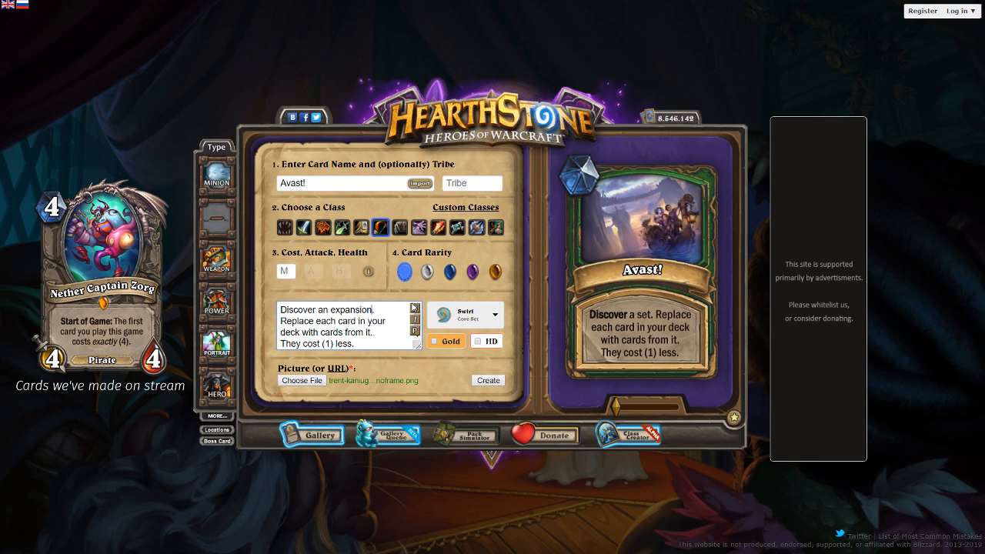
pyautogui.click(417, 329)
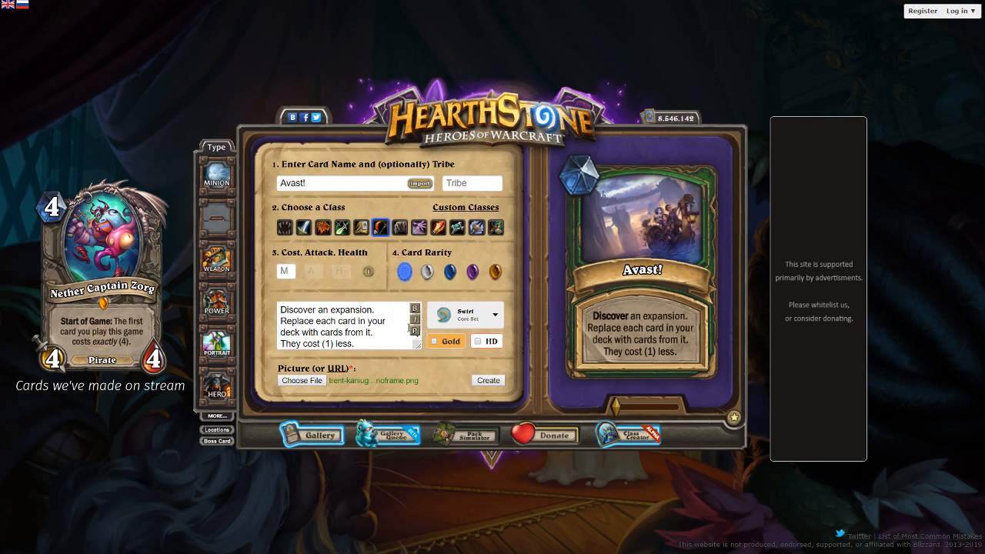
# - Set the Avast! spell's mana cost to 2 and its rarity to epic
pyautogui.click(286, 269)
pyautogui.click(473, 273)
pyautogui.write('2')
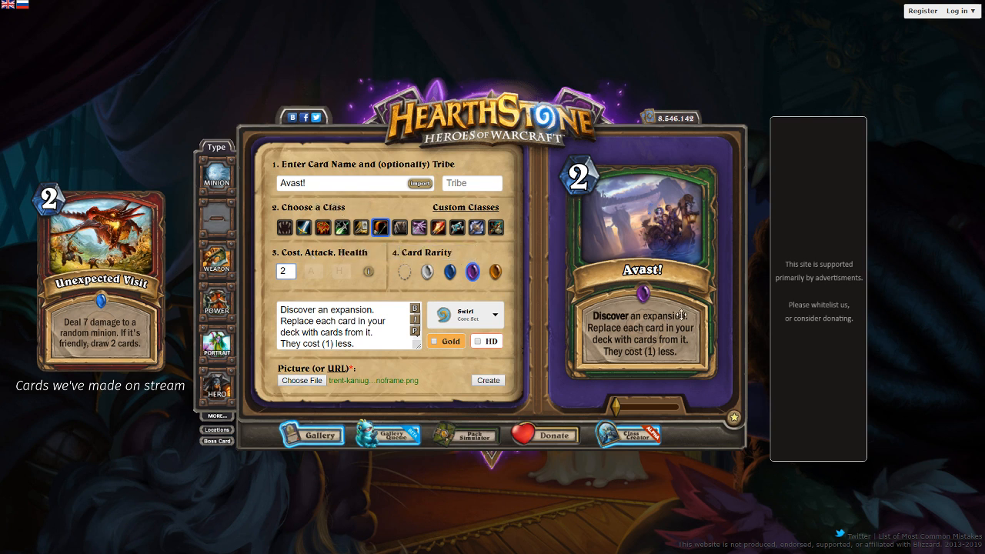
# - Reword "with cards from it" to "with a card from it" in the card text and refresh the preview
pyautogui.moveTo(313, 332); pyautogui.dragTo(318, 332)
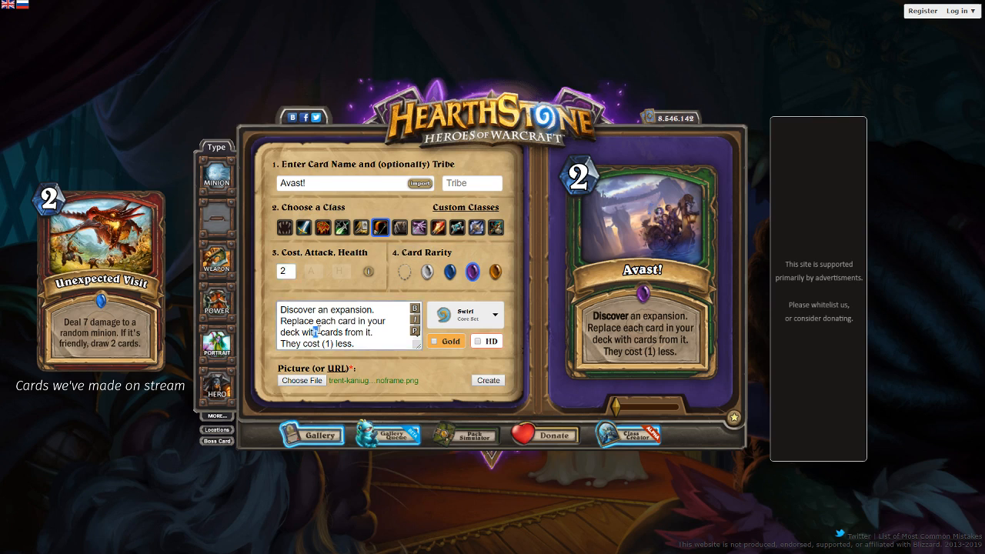
pyautogui.write('h a')
pyautogui.press('Left')
pyautogui.press('BackSpace')
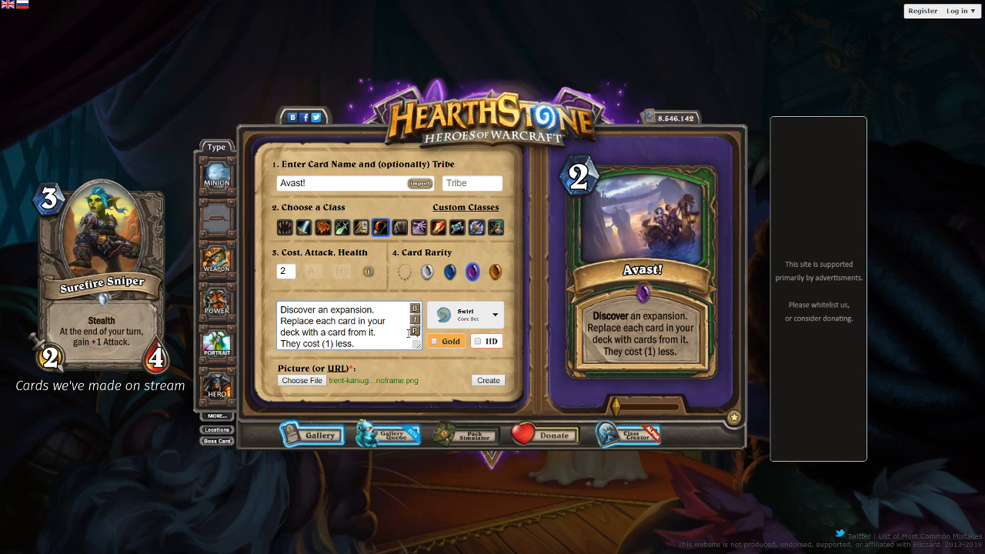
pyautogui.click(414, 332)
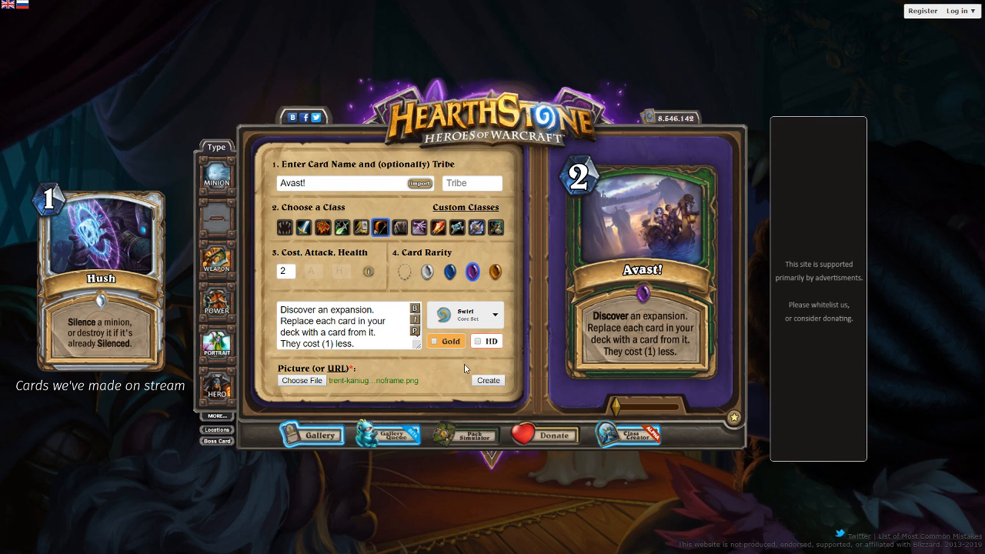
# - Create the finished Avast! card and save its image as avast.png
pyautogui.click(483, 381)
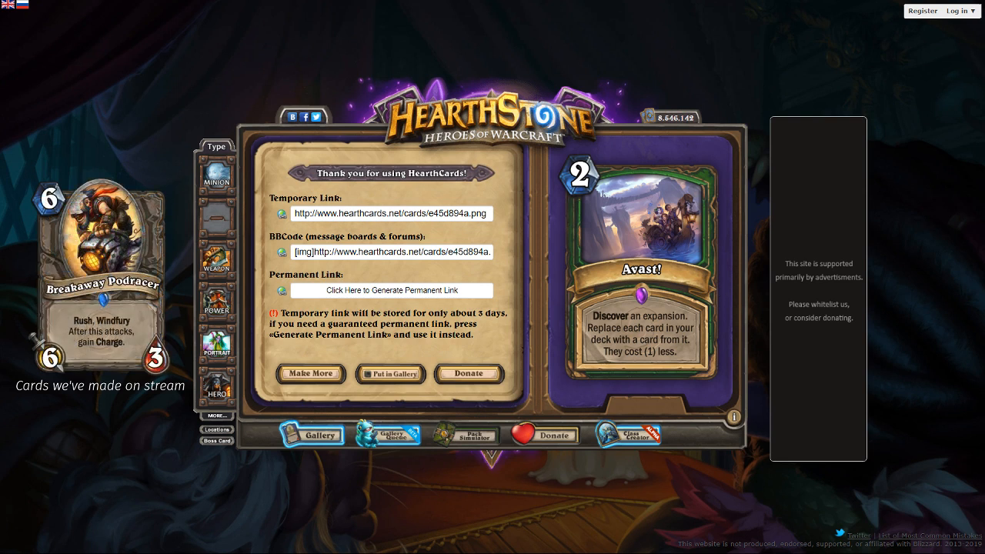
pyautogui.press('Return')
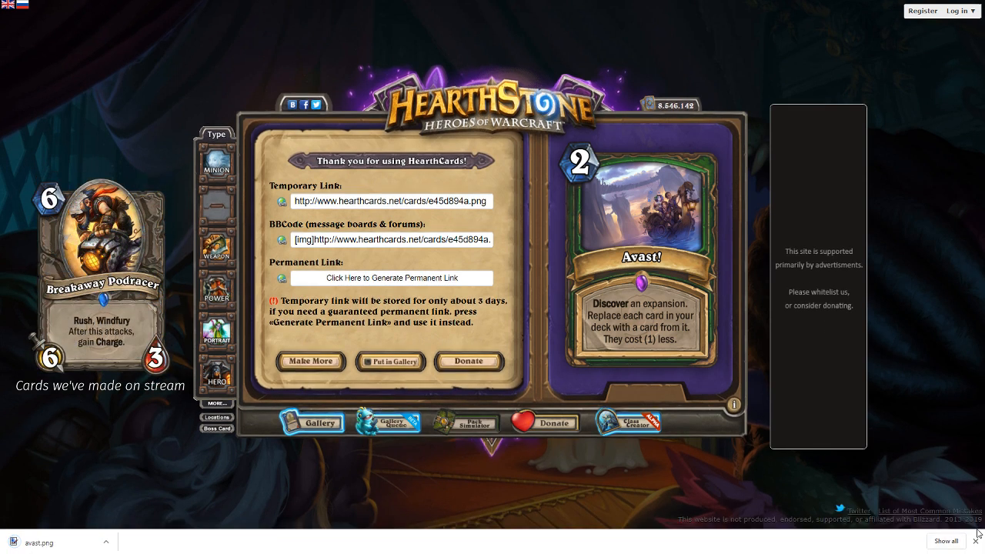
pyautogui.click(975, 540)
# - Start another card and set the minion's cost, attack and health to 5 each
pyautogui.click(327, 374)
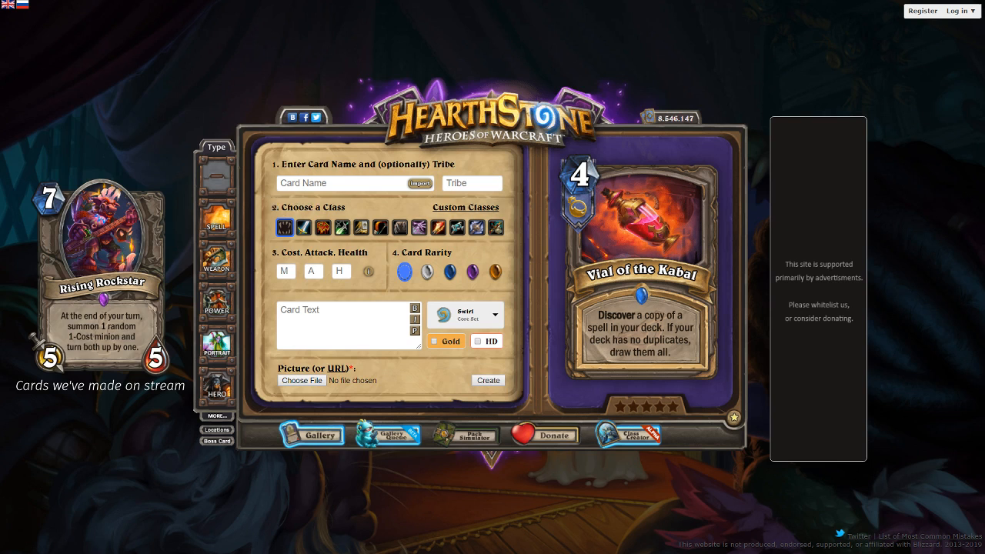
pyautogui.click(284, 271)
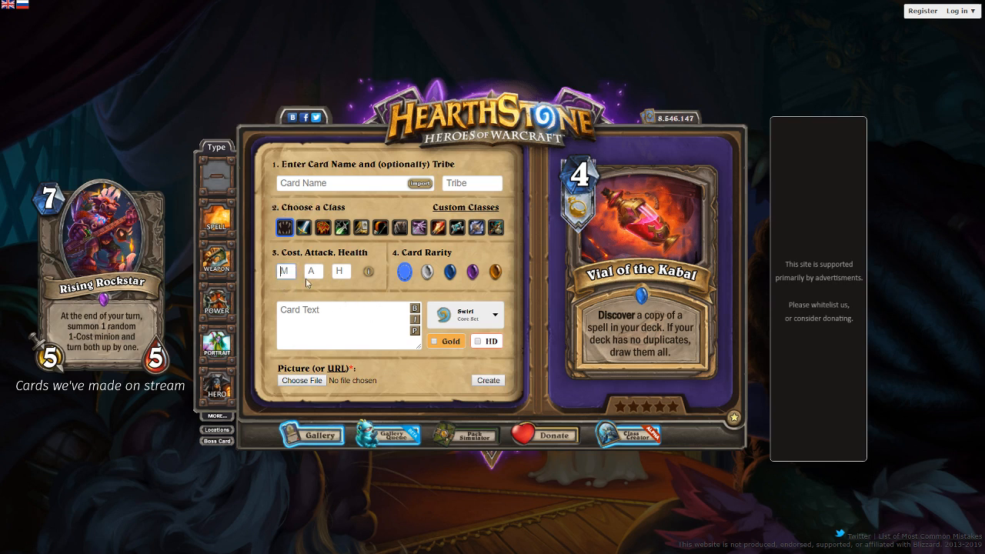
pyautogui.write('5')
pyautogui.press('Tab')
pyautogui.write('5')
pyautogui.press('Tab')
pyautogui.write('5')
# - Write the card text as "Stealth" above "After your opponent plays 3 cards in a turn, destroy this and restore 8 Health to your hero."
pyautogui.click(333, 312)
pyautogui.write('S')
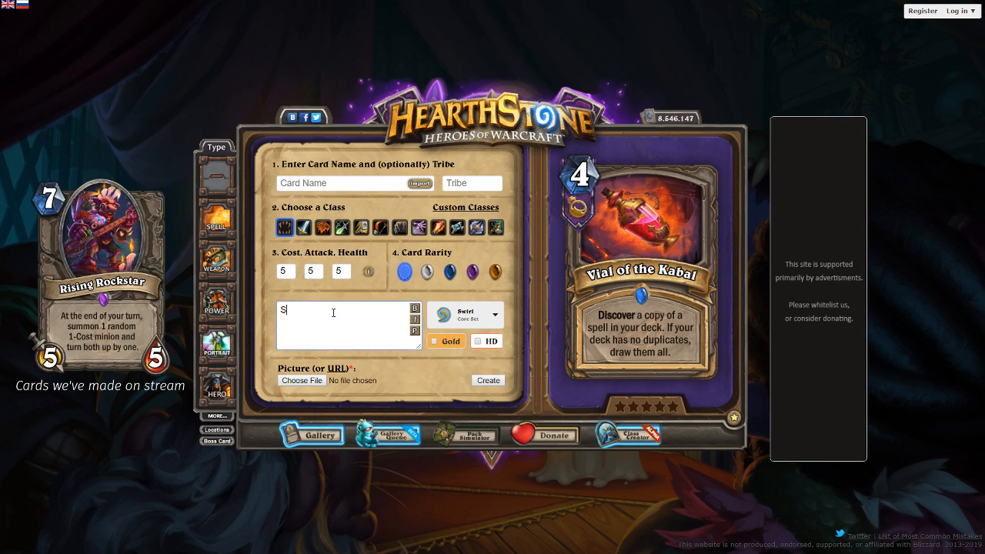
pyautogui.write('tealth')
pyautogui.press('Return')
pyautogui.write('After your opp')
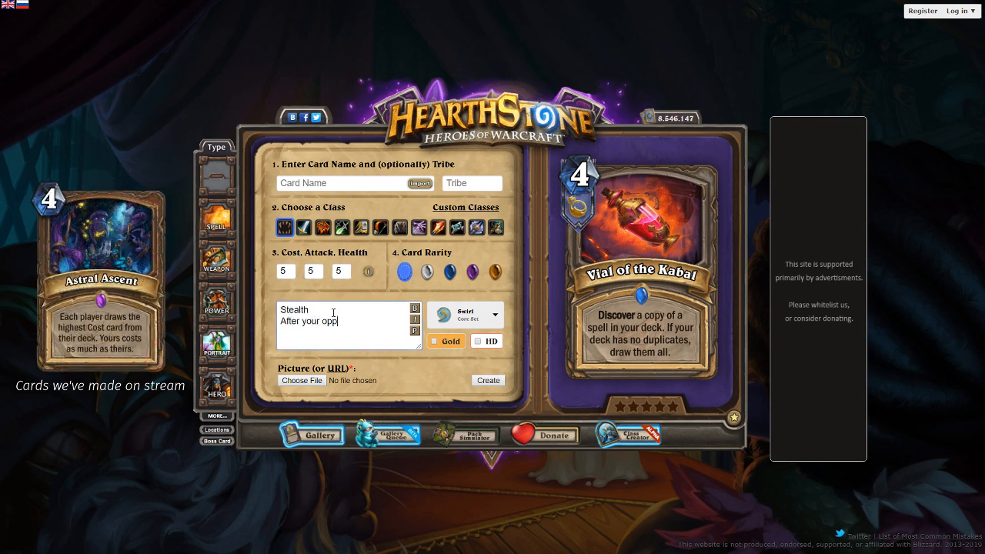
pyautogui.write('onent plays 3 cards in a turn.')
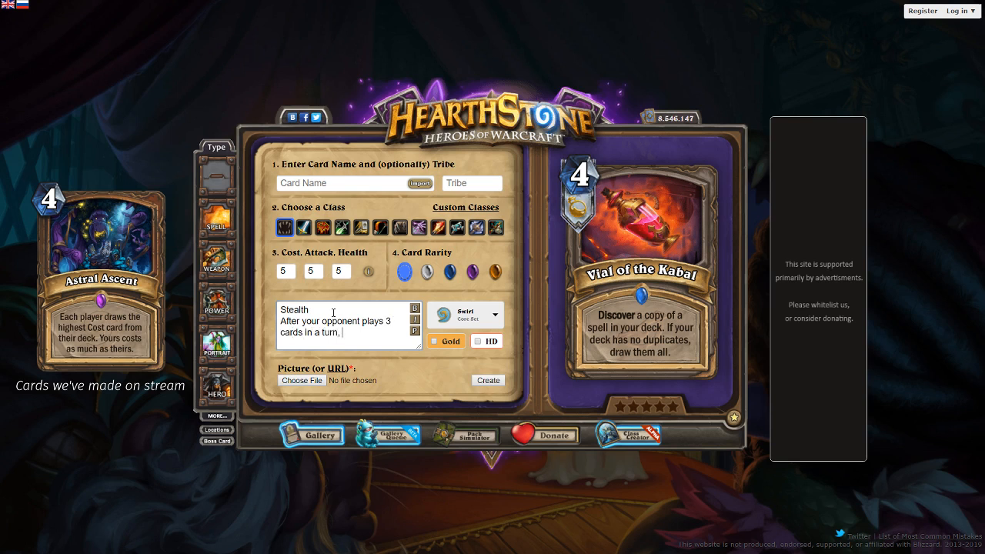
pyautogui.write(' destroy this and restore ')
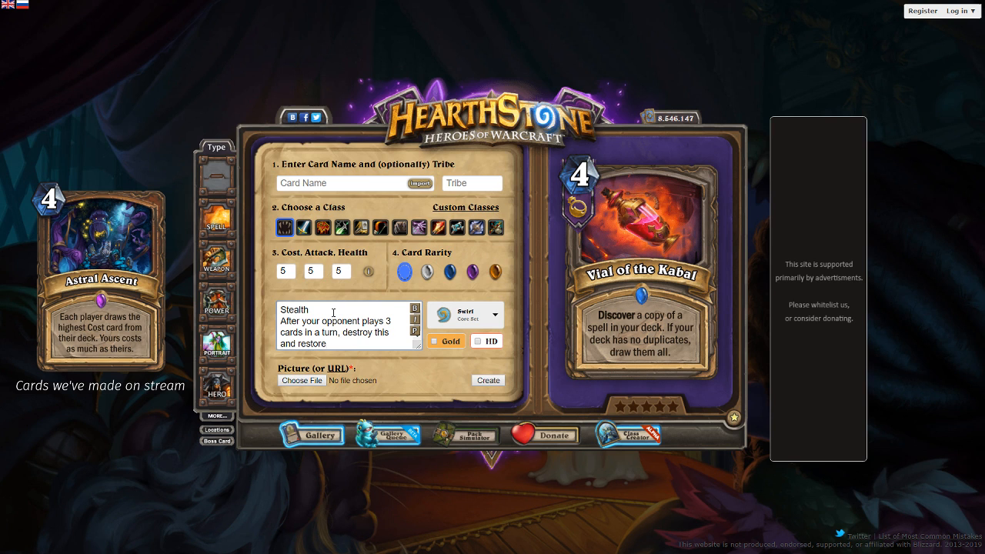
pyautogui.write('8 Health to you')
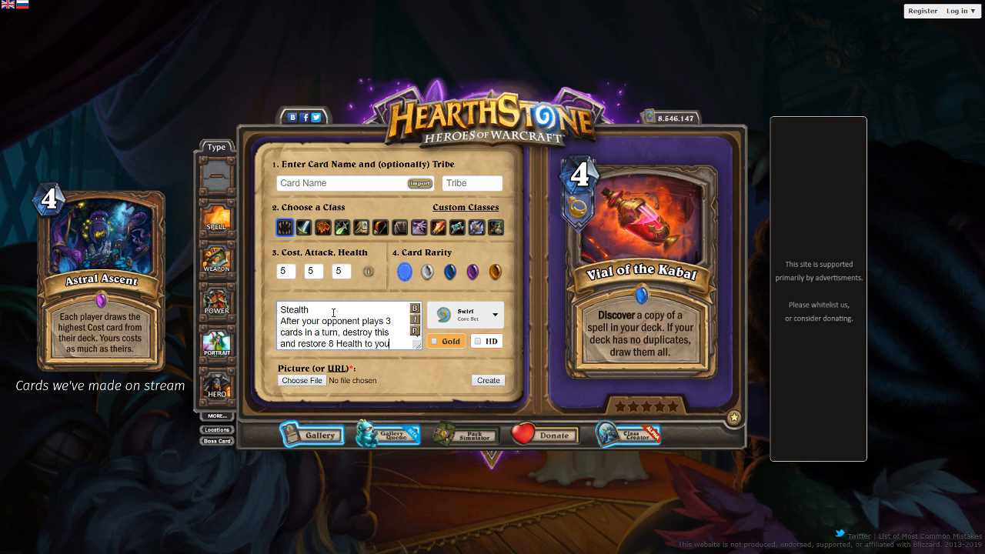
pyautogui.write('r hero.')
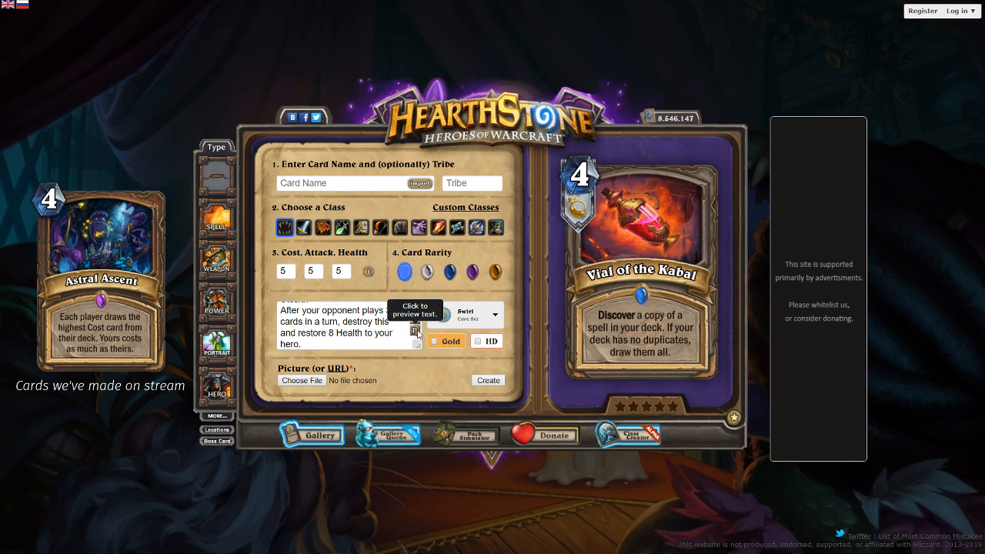
pyautogui.click(416, 331)
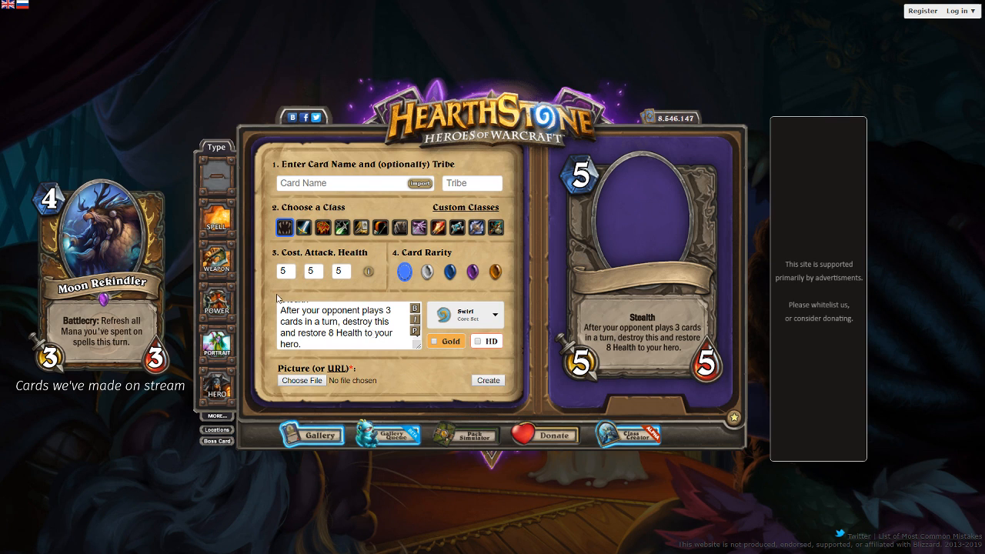
# - Remove the "Stealth" line from the card text and refresh the preview
pyautogui.scroll(1, 331, 340)
pyautogui.moveTo(310, 309); pyautogui.dragTo(213, 301)
pyautogui.press('Delete')
pyautogui.press('Delete')
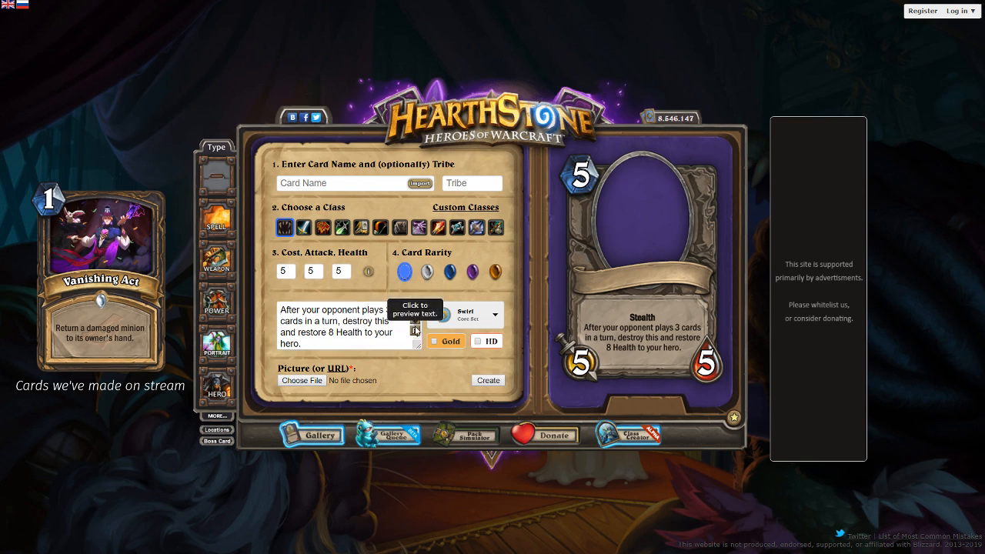
pyautogui.click(414, 331)
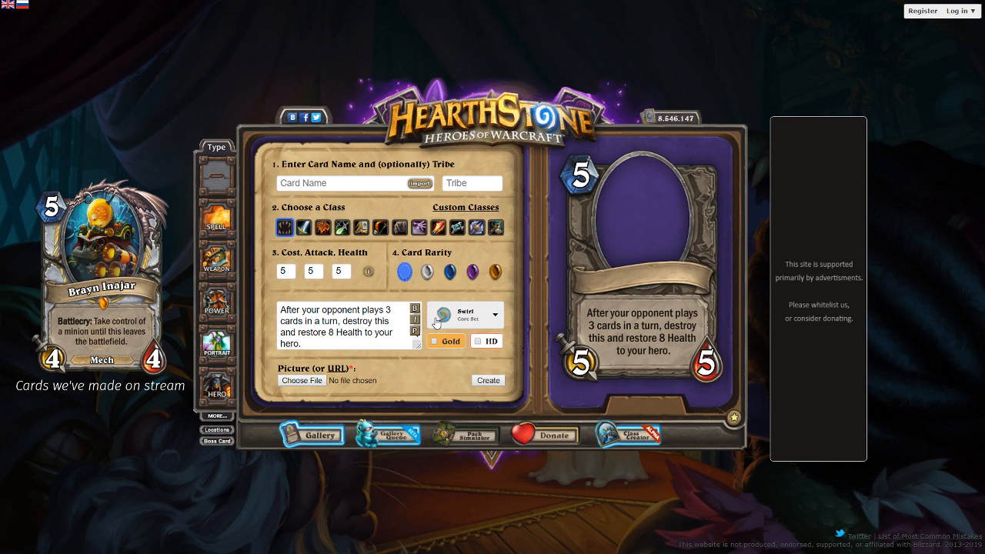
# - Clear the whole card text of the 5-cost minion
pyautogui.click(317, 312)
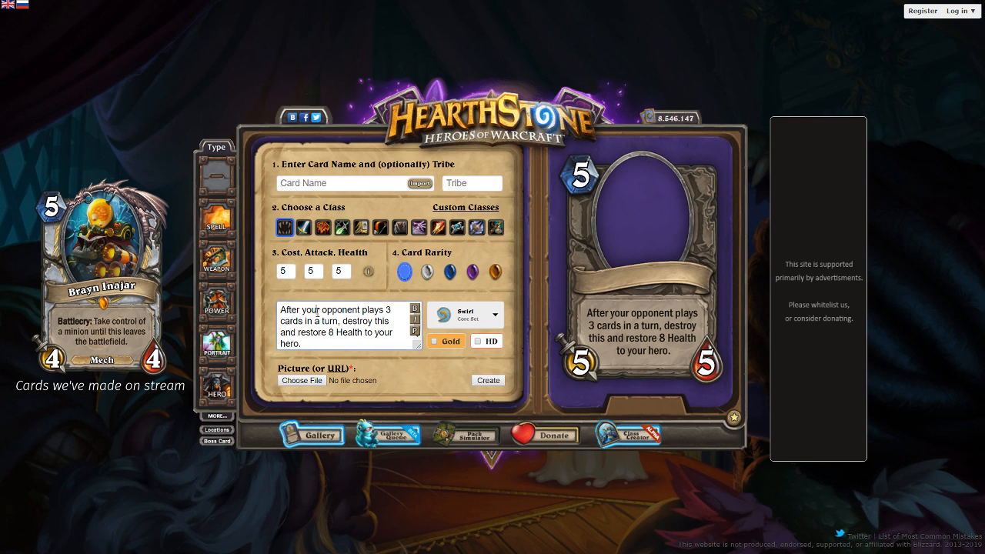
pyautogui.hotkey('ctrl', 'a')
pyautogui.press('BackSpace')
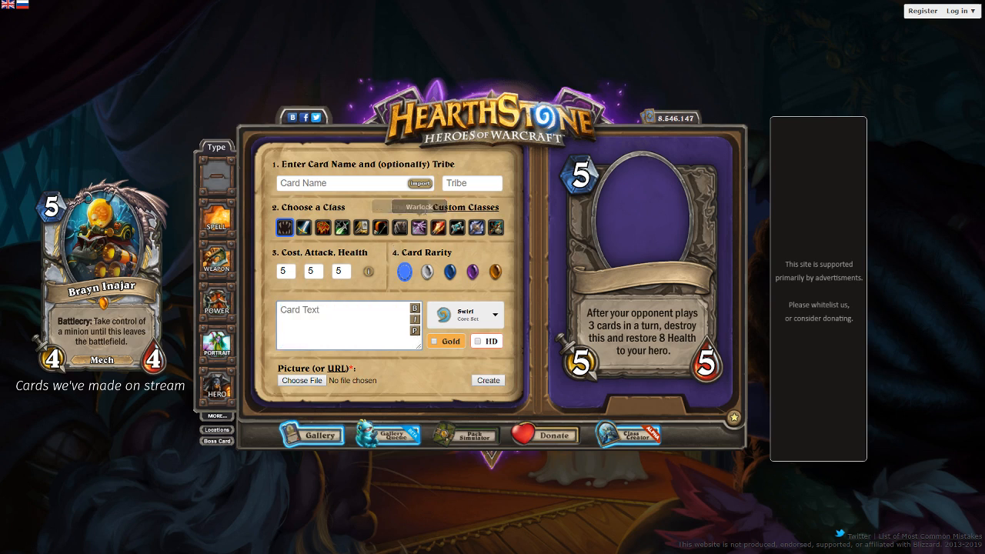
# - Assign the minion to the Warlock class and start its card text with "Your cards that damage this cause"
pyautogui.click(425, 233)
pyautogui.click(369, 304)
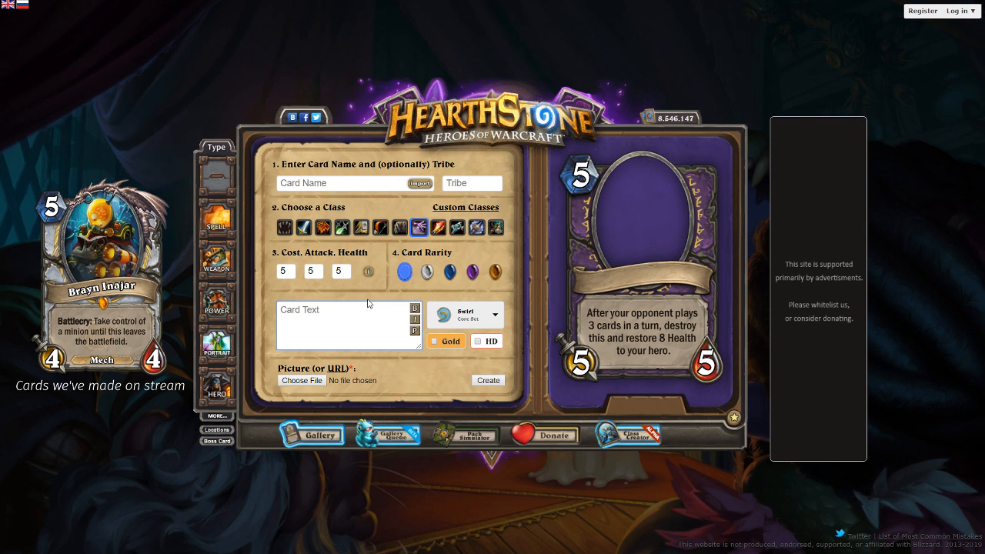
pyautogui.write('Your cards that damage this cause')
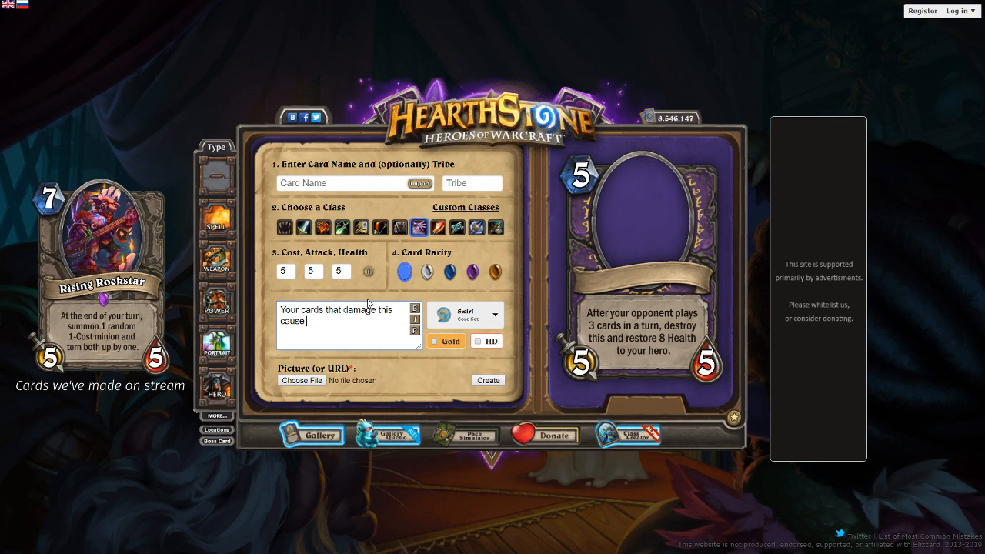
# - Replace the card text with "Gains Health instead of taking damage from your cards." and refresh the preview
pyautogui.hotkey('ctrl', 'a')
pyautogui.write('Gains H')
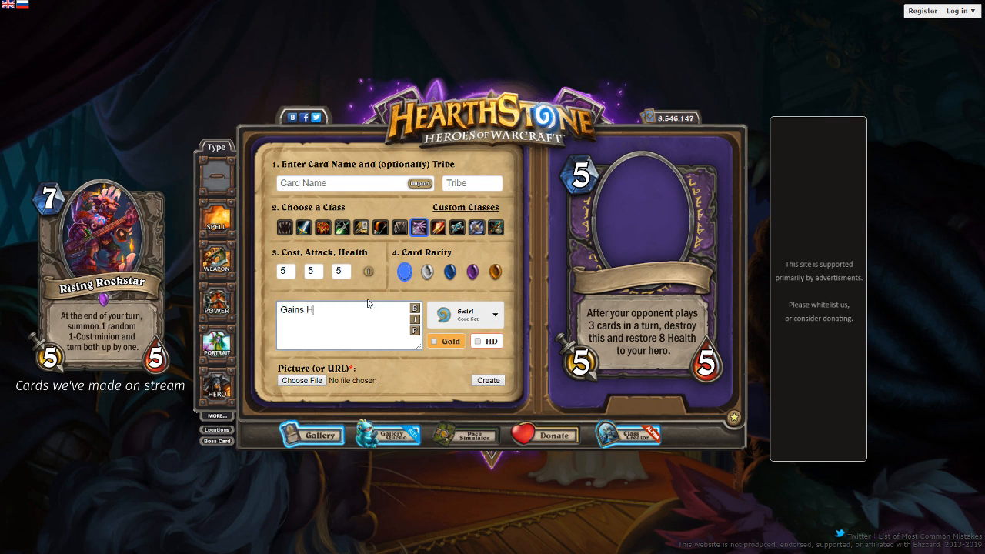
pyautogui.write('ealth instead of taking damager')
pyautogui.press('BackSpace')
pyautogui.press('BackSpace')
pyautogui.write('from your cards.')
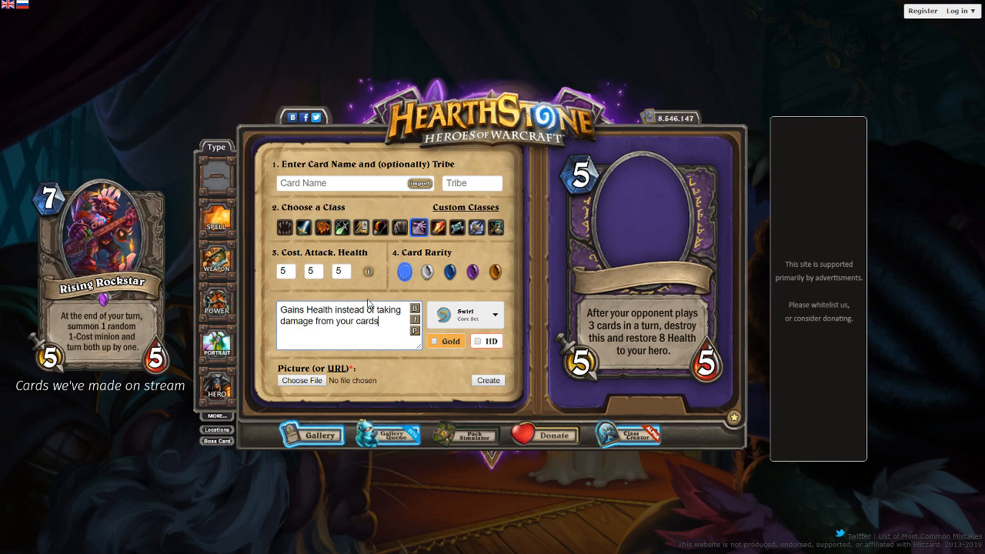
pyautogui.click(420, 331)
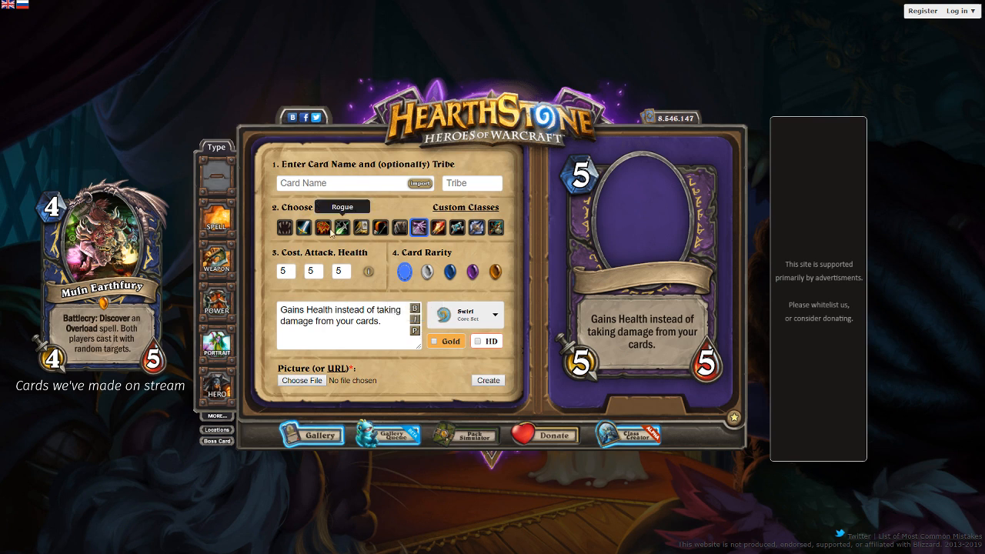
# - Set the minion's cost to 4 and its rarity to Rare
pyautogui.moveTo(289, 270); pyautogui.dragTo(217, 263)
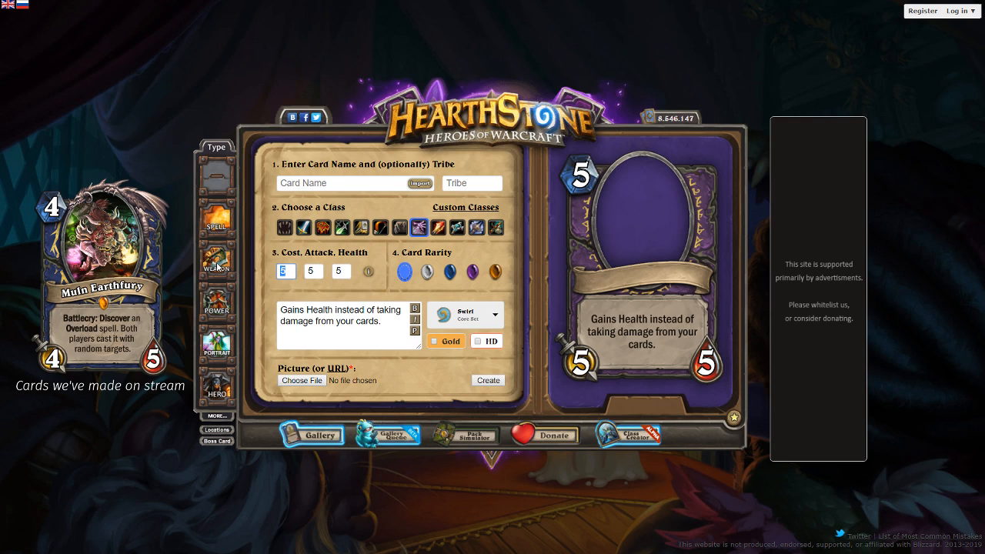
pyautogui.write('4')
pyautogui.click(450, 271)
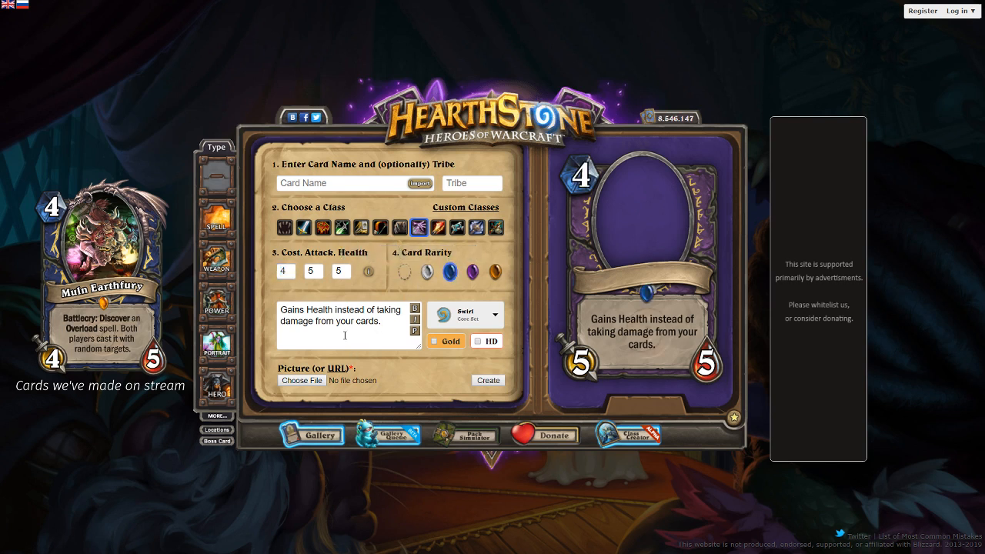
# - Insert a line break after "Gains Health instead" in the card text and refresh the preview
pyautogui.click(367, 309)
pyautogui.press('Return')
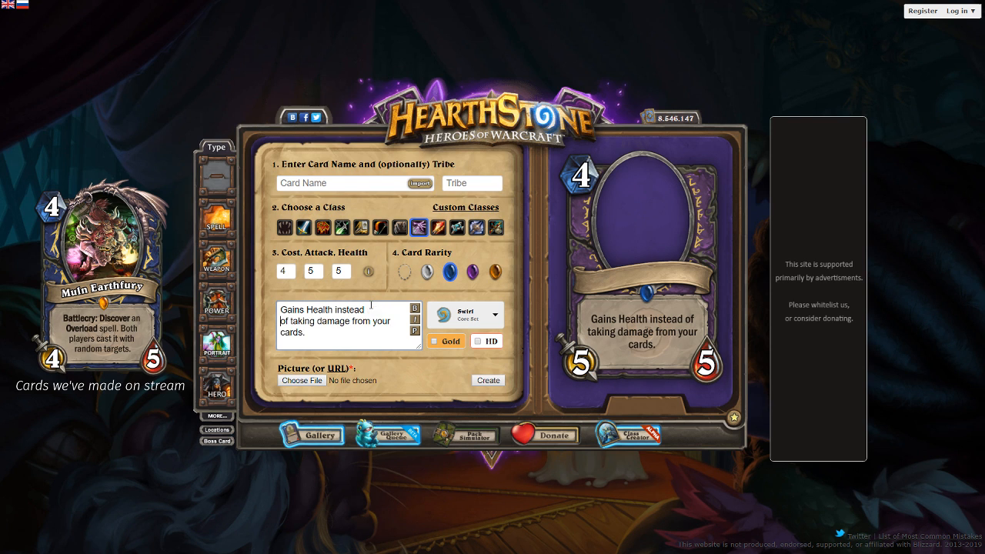
pyautogui.click(415, 331)
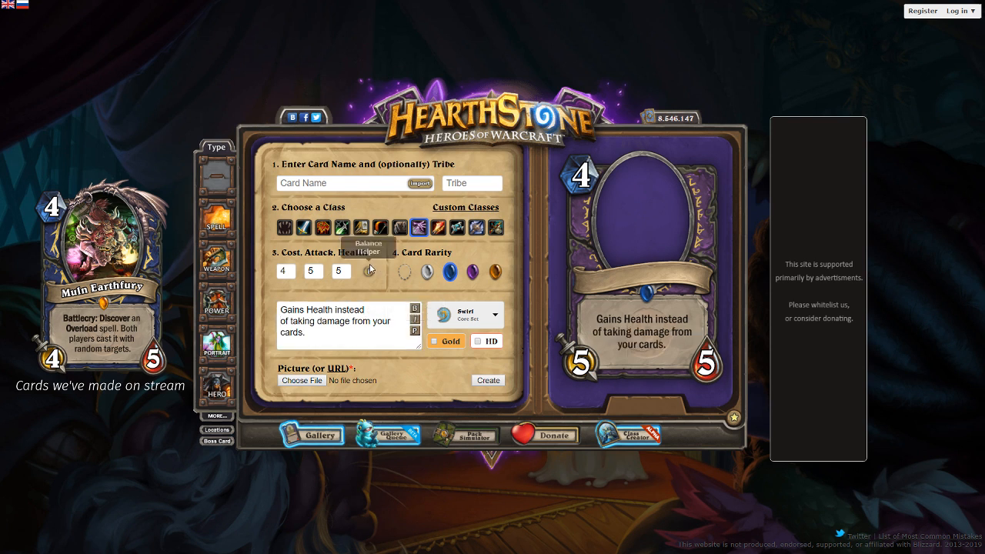
# - Set the minion's attack to 6 and health to 3, and name the card "Vile Mixologist"
pyautogui.moveTo(320, 275)
pyautogui.mouseDown()
pyautogui.moveTo(297, 280)
pyautogui.moveTo(329, 280)
pyautogui.moveTo(302, 280)
pyautogui.mouseUp()
pyautogui.write('36')
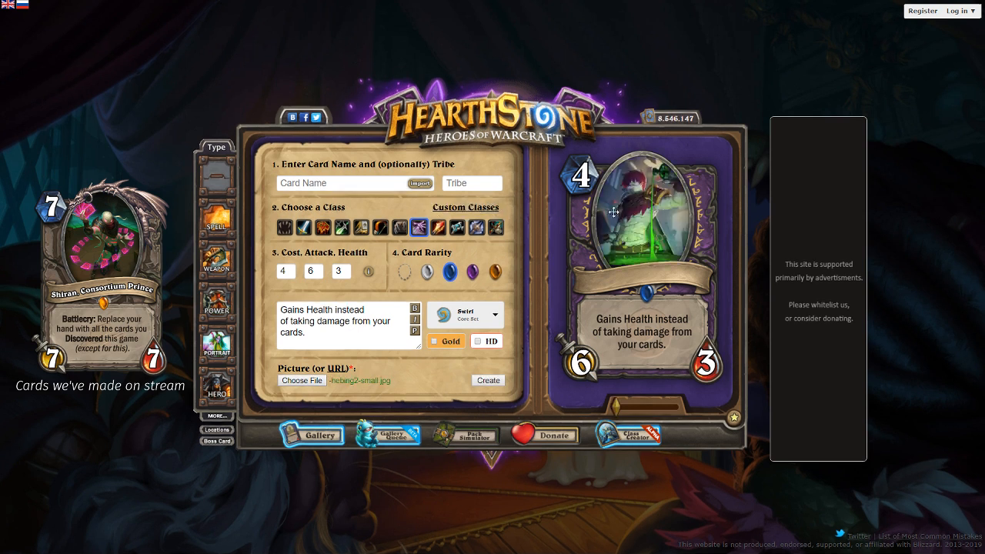
pyautogui.click(309, 187)
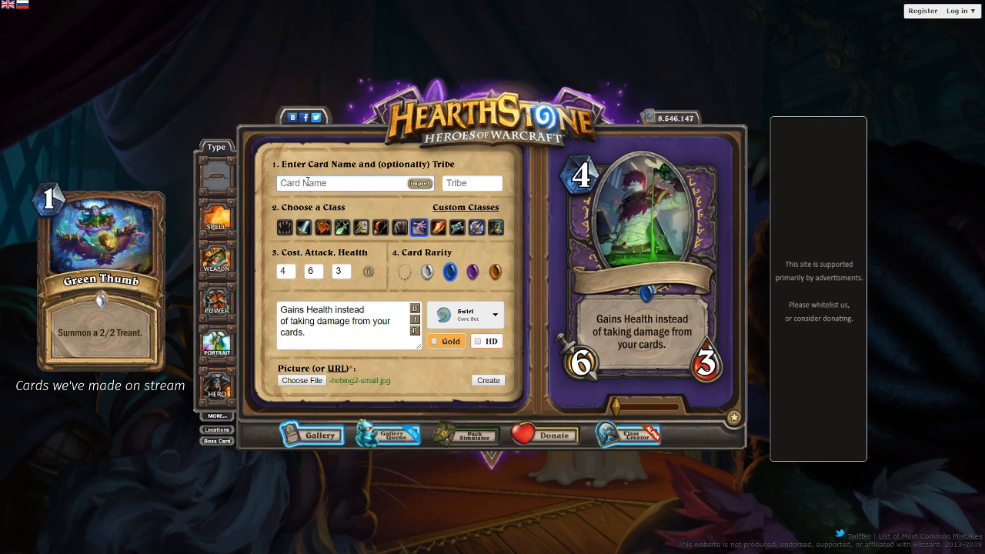
pyautogui.write('Vile Mixologist')
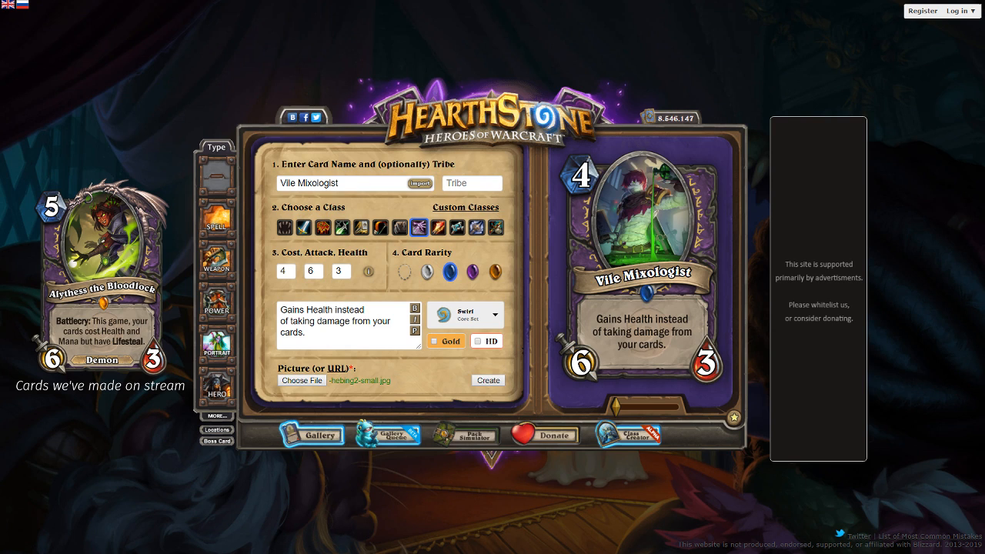
# - Set the card's set watermark to the Kobolds expansion
pyautogui.click(477, 324)
pyautogui.click(724, 124)
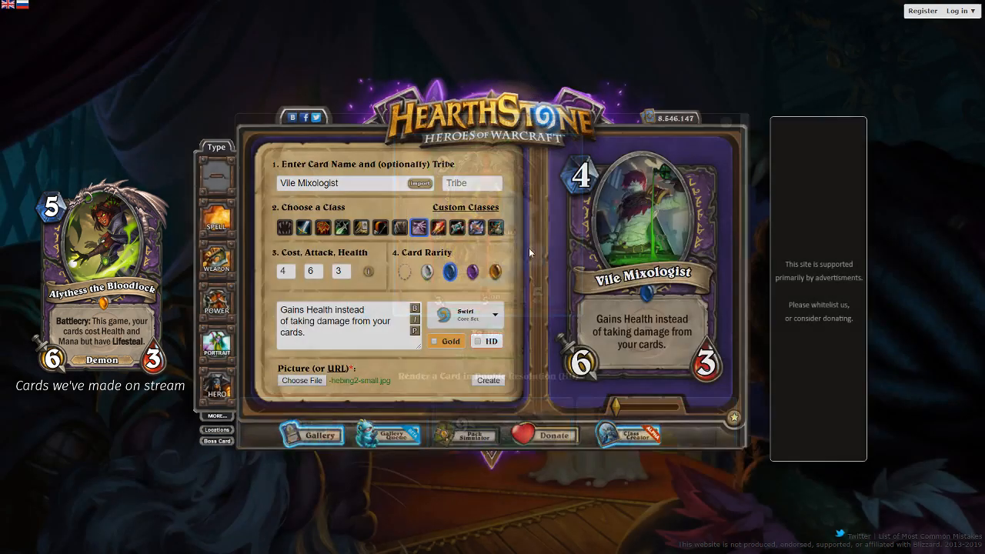
pyautogui.click(462, 312)
pyautogui.scroll(-3, 466, 445)
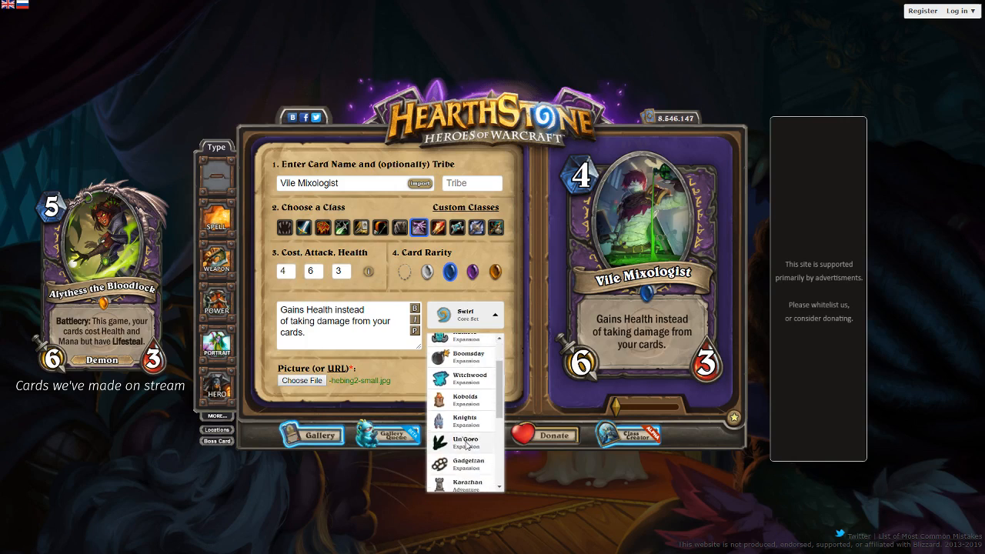
pyautogui.scroll(-1, 467, 448)
pyautogui.click(465, 367)
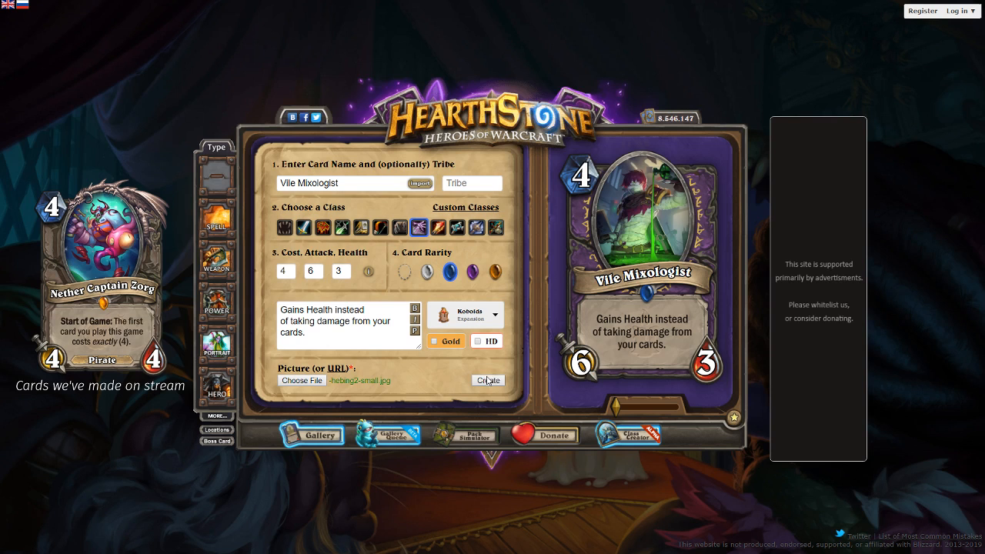
# - Nudge the artwork within its frame and create the finished Vile Mixologist card
pyautogui.moveTo(625, 247)
pyautogui.mouseDown()
pyautogui.moveTo(628, 255)
pyautogui.moveTo(628, 247)
pyautogui.mouseUp()
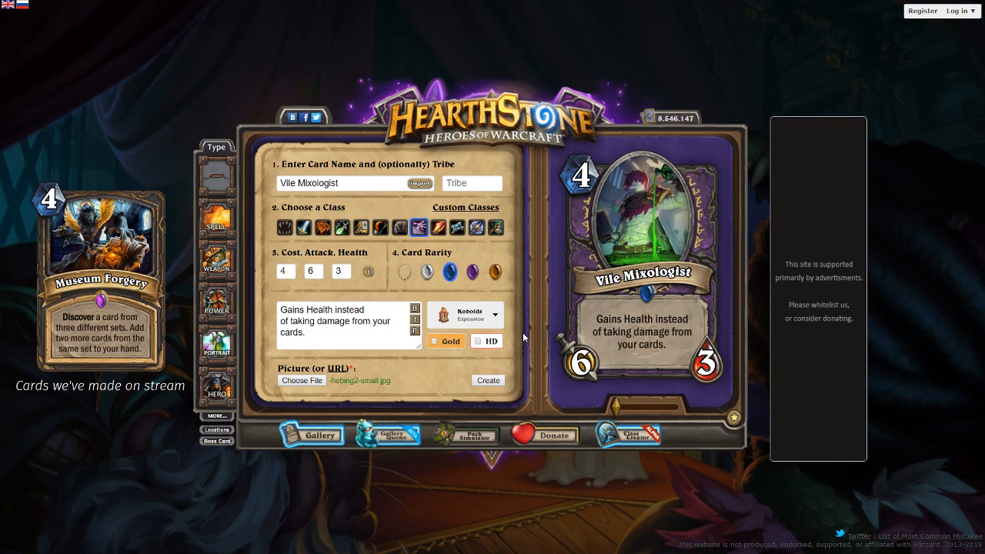
pyautogui.click(493, 380)
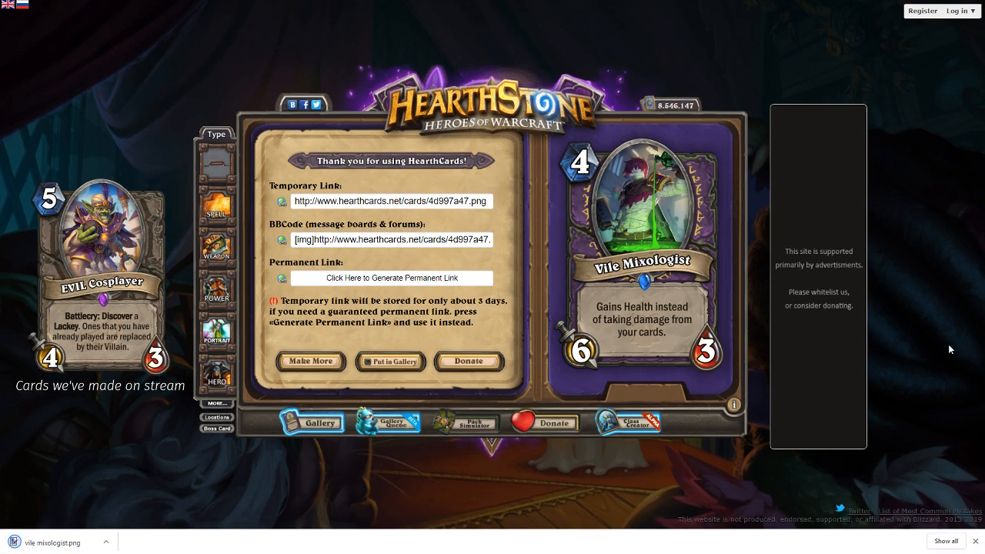
pyautogui.click(976, 541)
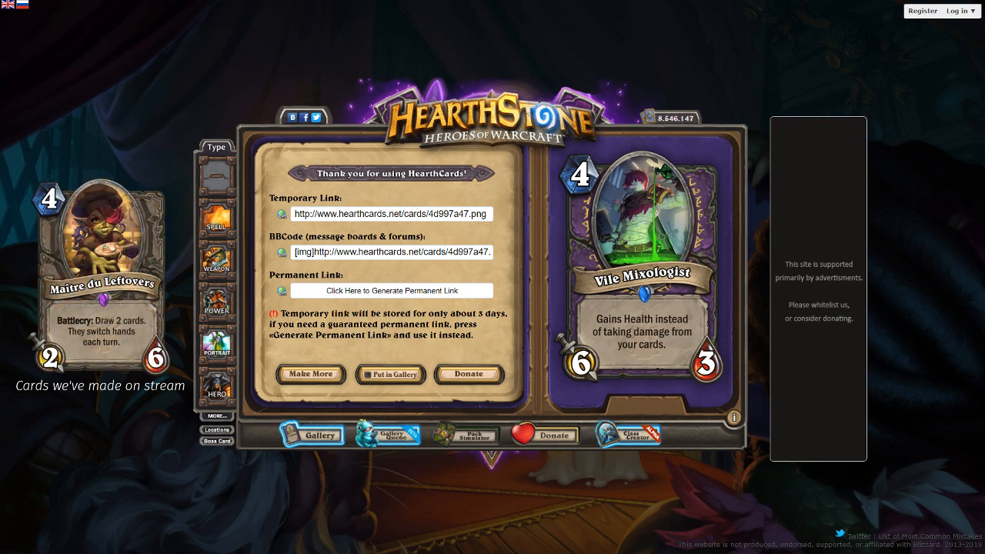
# - Start another card as a Druid spell with a cost of 4
pyautogui.click(312, 374)
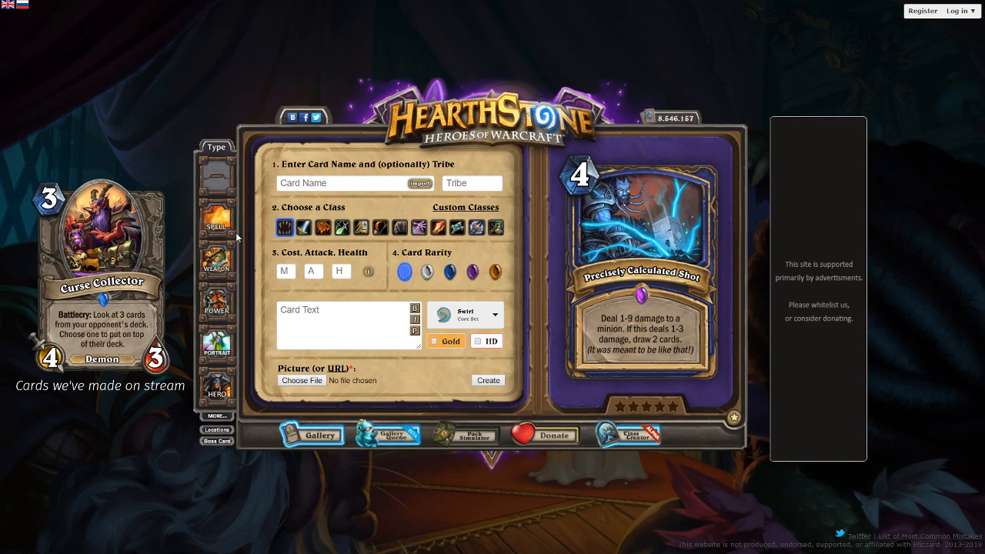
pyautogui.click(277, 277)
pyautogui.click(229, 228)
pyautogui.write('3')
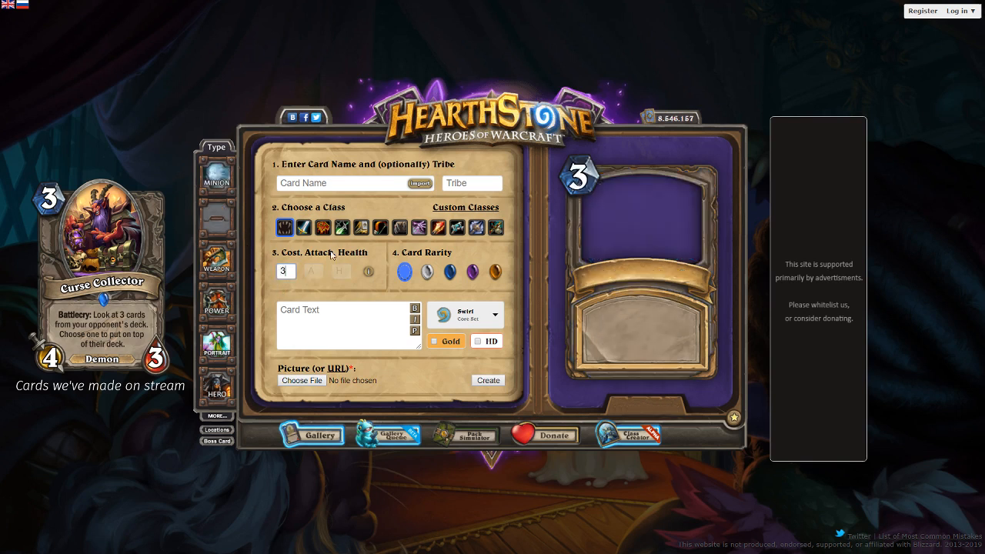
pyautogui.press('BackSpace')
pyautogui.write('4')
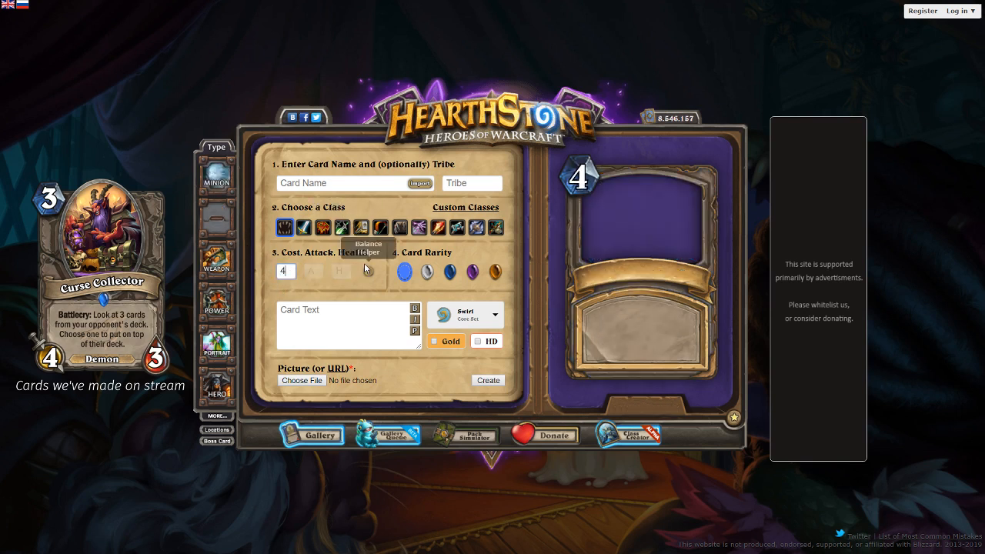
pyautogui.click(399, 226)
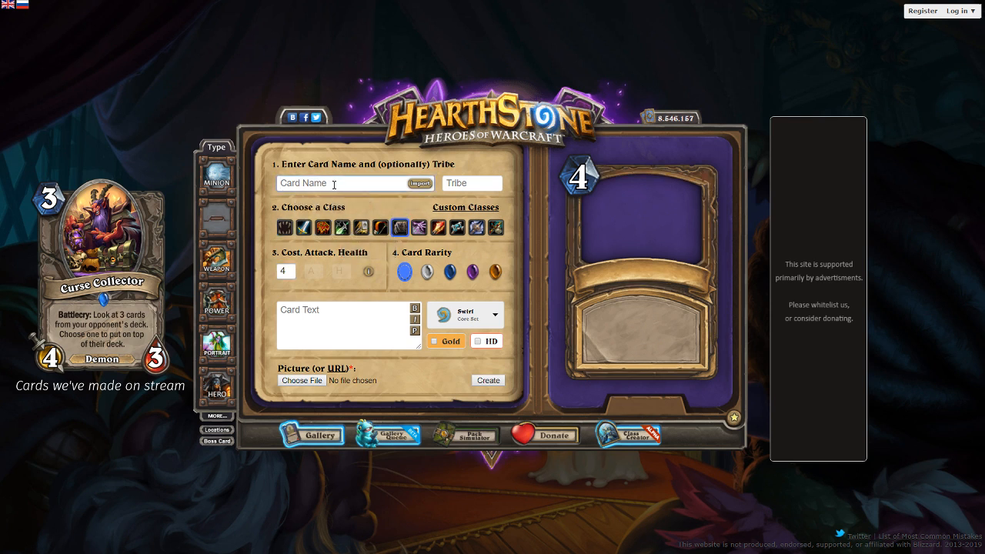
# - Name the spell "Lunar Eclipse" and set its cost to 5
pyautogui.write('Lunar Eclipse')
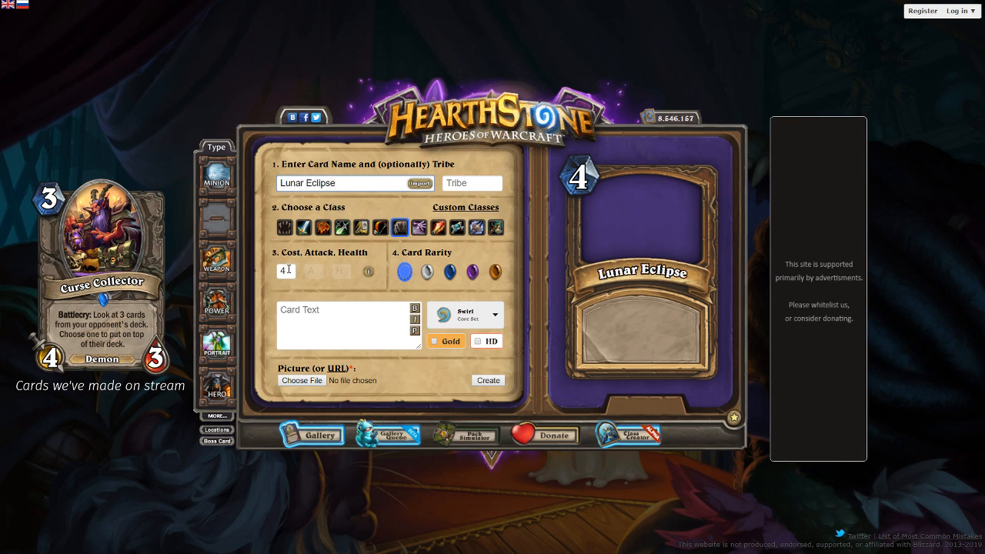
pyautogui.press('Tab')
pyautogui.write('5')
# - Write the card text as "Choose an enemy minion. Deal 3 damage to all other enemy minions." and refresh the preview
pyautogui.click(383, 339)
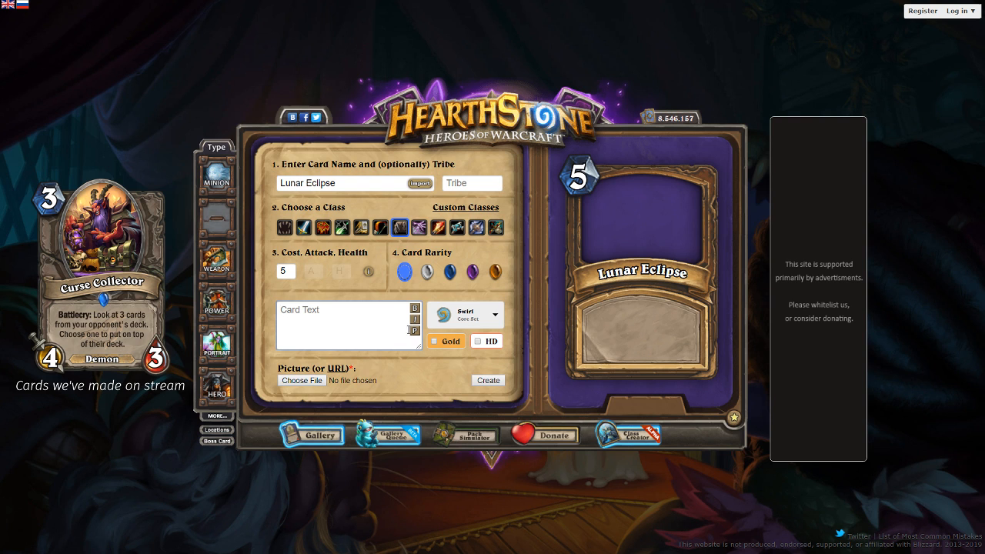
pyautogui.write('Choose an enemy minion.')
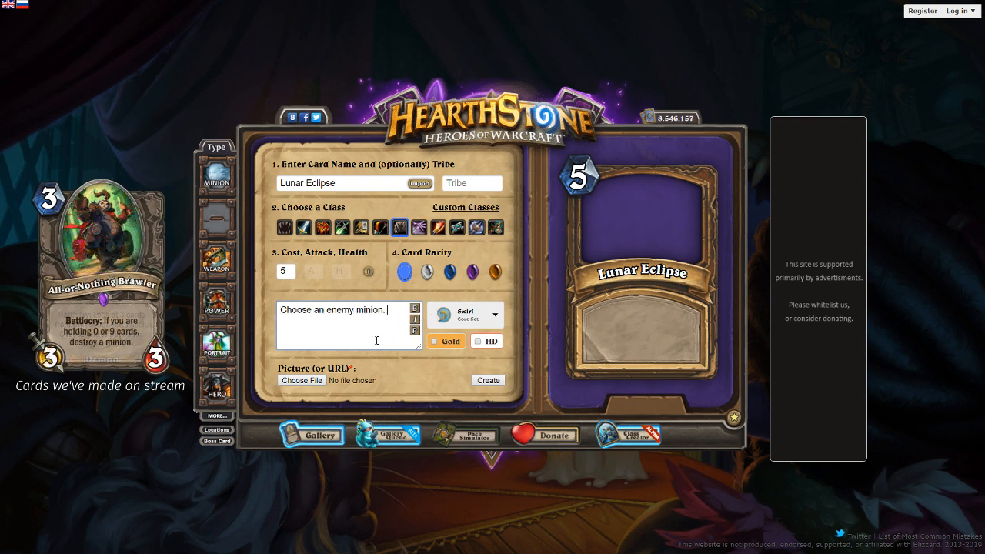
pyautogui.write(' De')
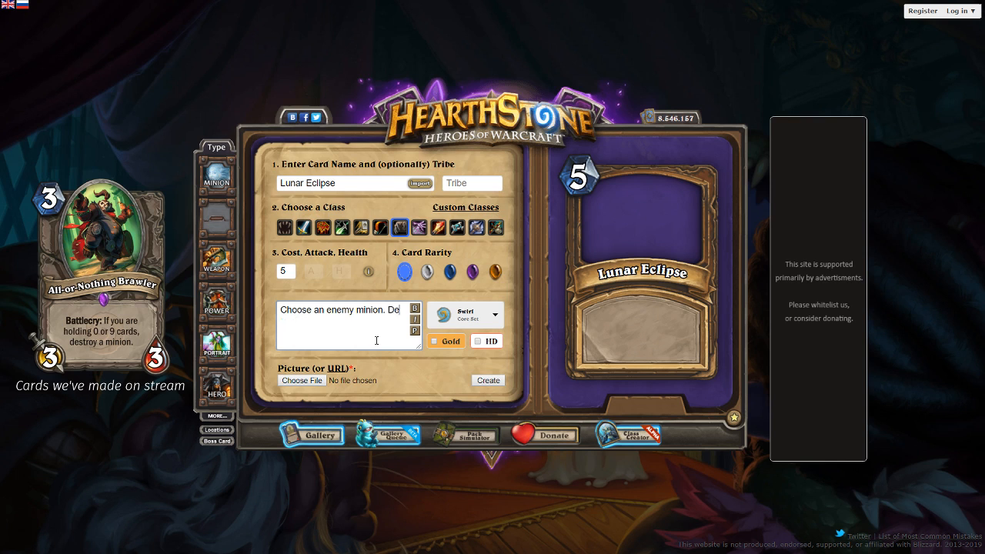
pyautogui.write('al 3 damage to all other enemy minions.')
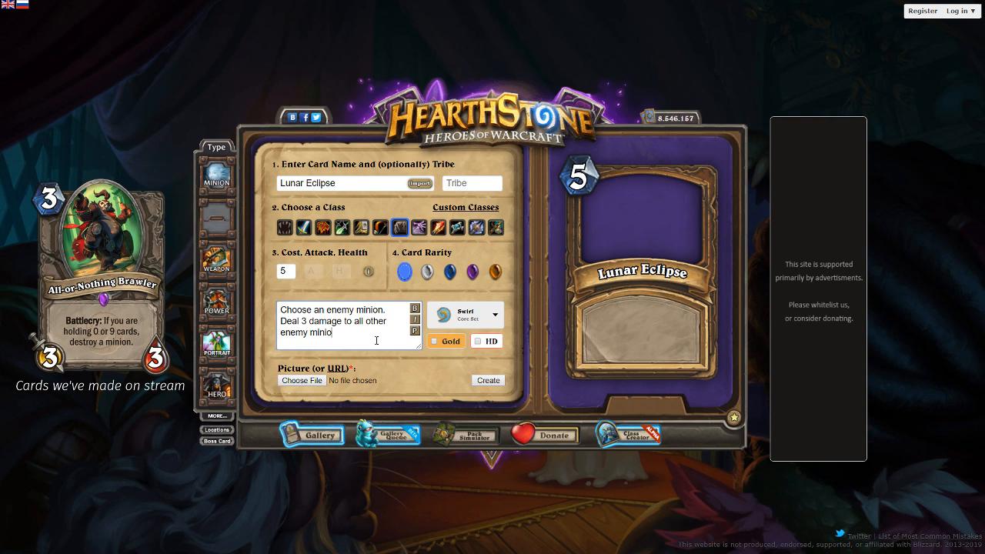
pyautogui.click(415, 332)
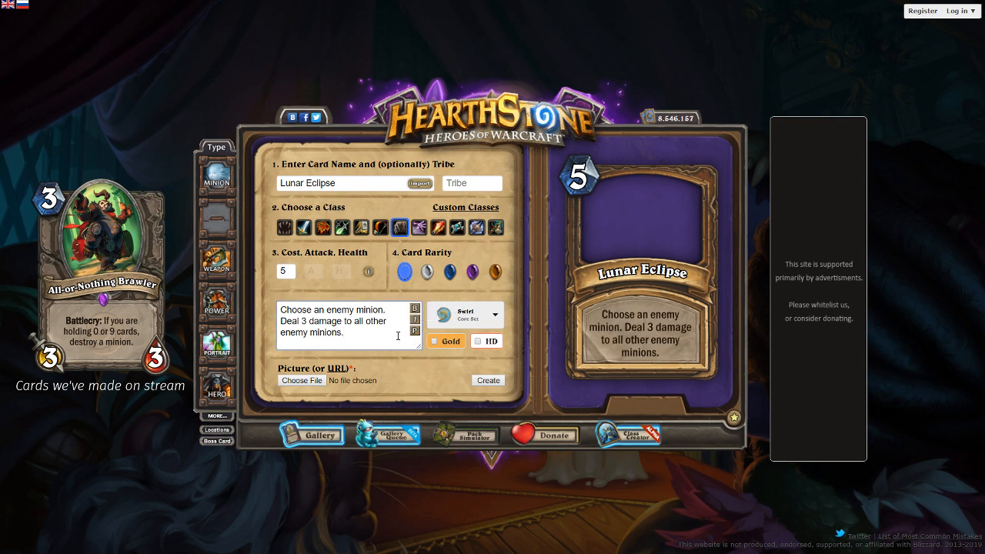
# - Append the tag {{FONTSIZE=-3}} to the card text, preview it, and change the tag's value to -5
pyautogui.write('{{FONTSIZE=-3}}')
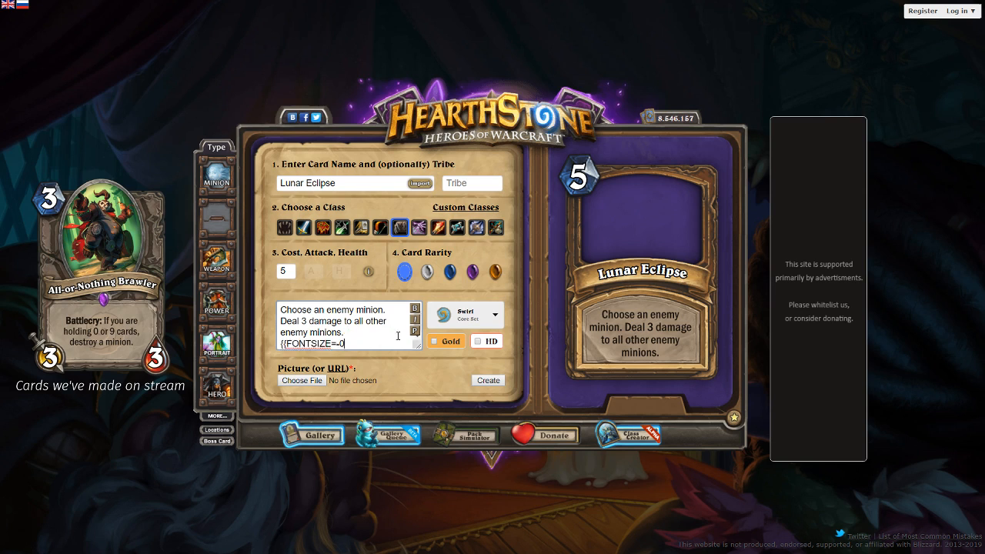
pyautogui.write('}')
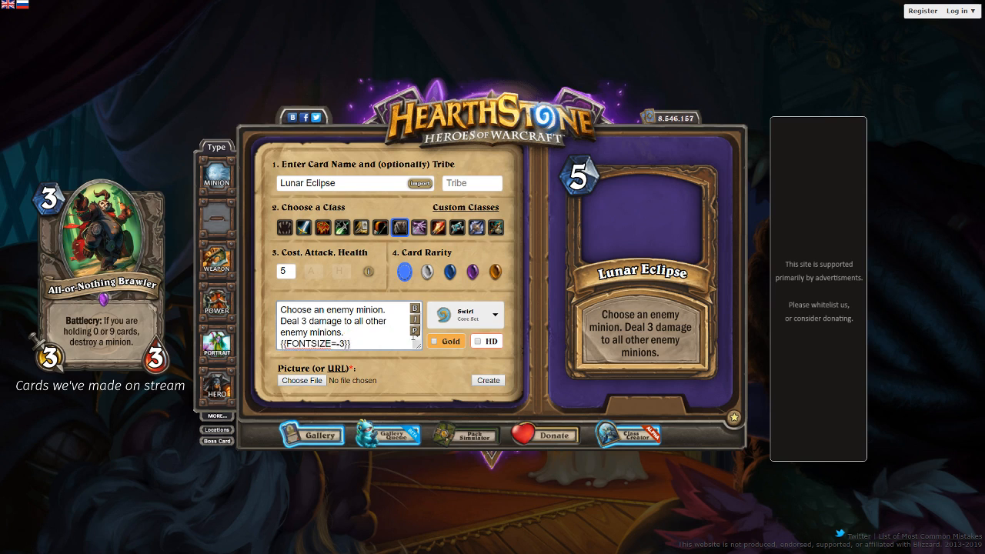
pyautogui.click(413, 331)
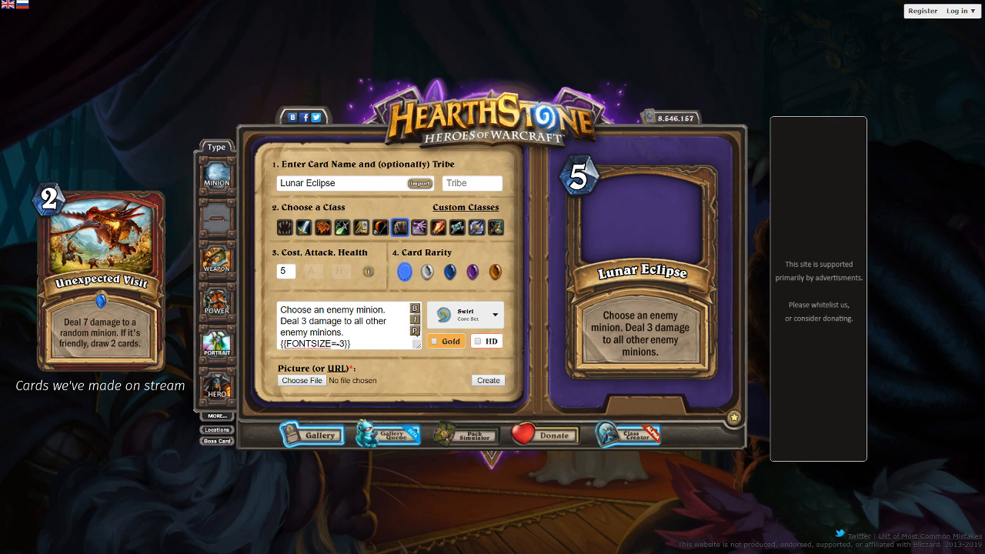
pyautogui.doubleClick(346, 341)
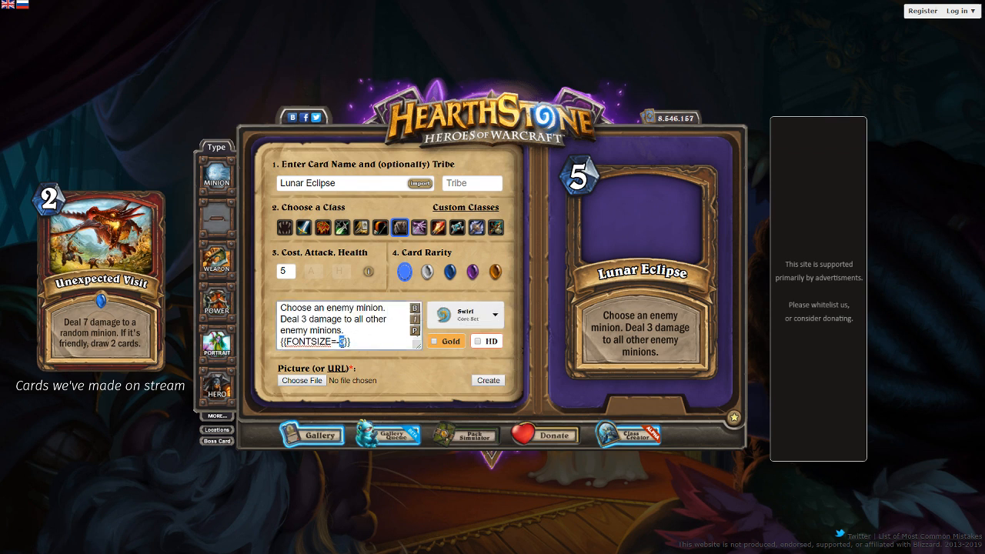
pyautogui.write('5')
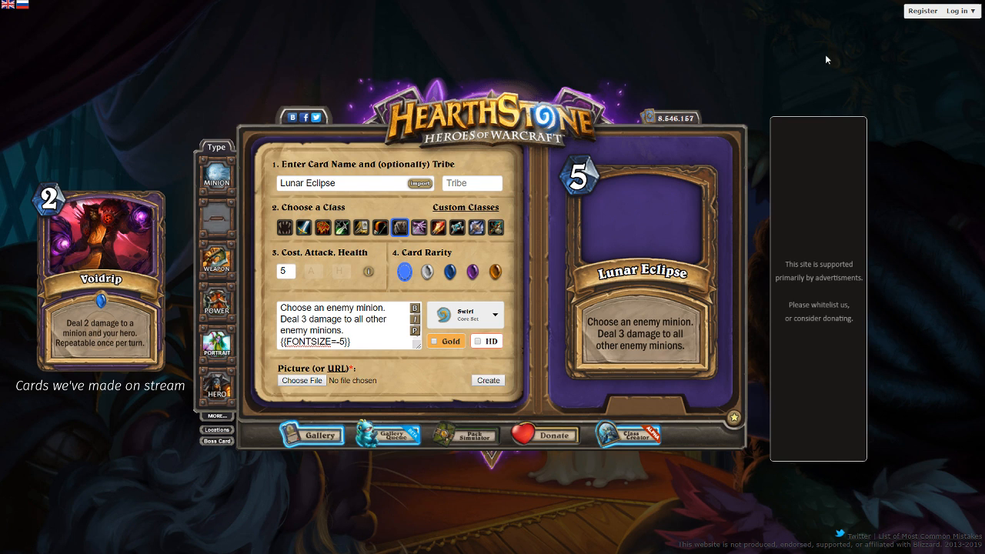
# - Paste the Witchwood picture's URL as the artwork, shift it within the frame, and set the spell's rarity to Rare
pyautogui.click(336, 369)
pyautogui.hotkey('ctrl', 'v')
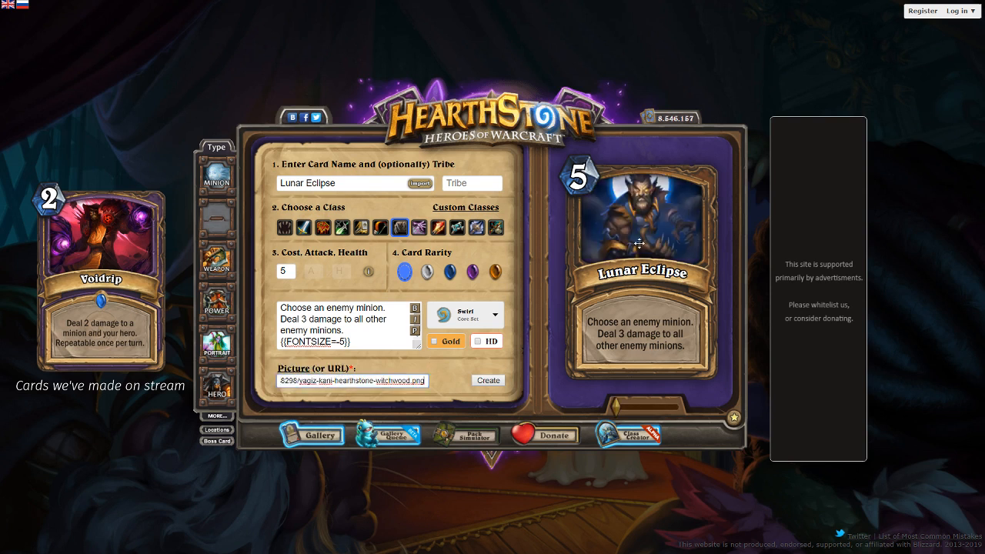
pyautogui.moveTo(640, 243)
pyautogui.mouseDown()
pyautogui.moveTo(639, 257)
pyautogui.moveTo(637, 247)
pyautogui.mouseUp()
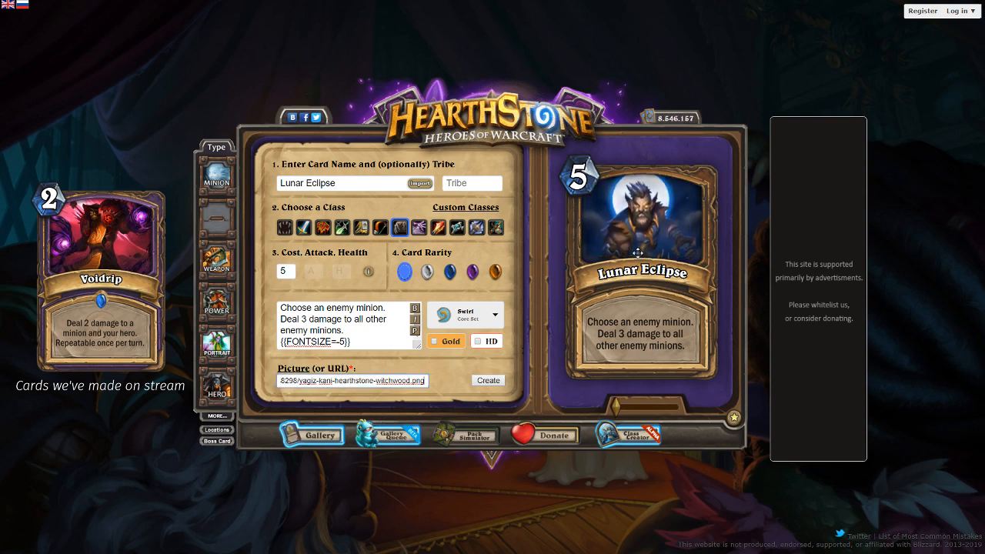
pyautogui.click(450, 271)
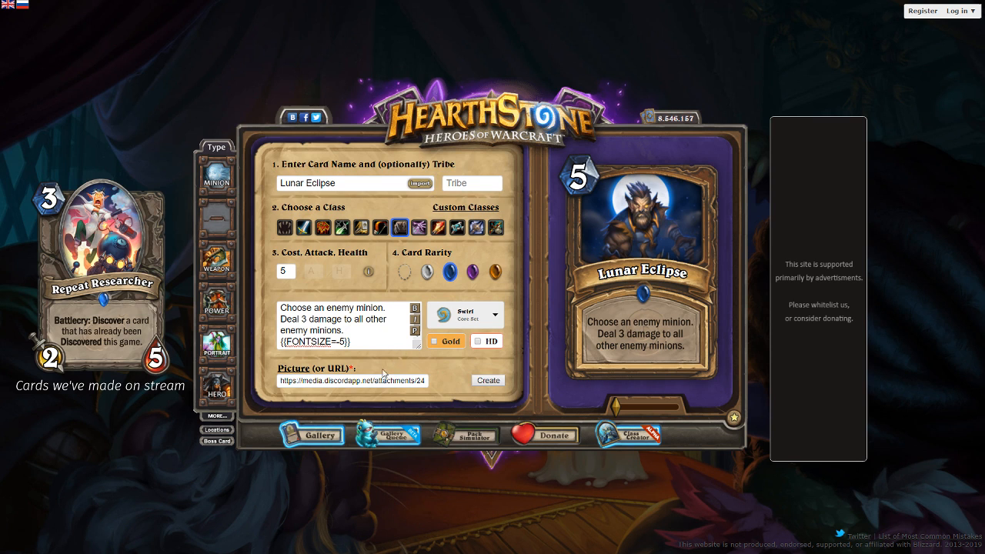
# - Replace the picture URL with that of WorldOfWarcraft-moonkin.jpg and reposition the artwork in the frame
pyautogui.click(341, 381)
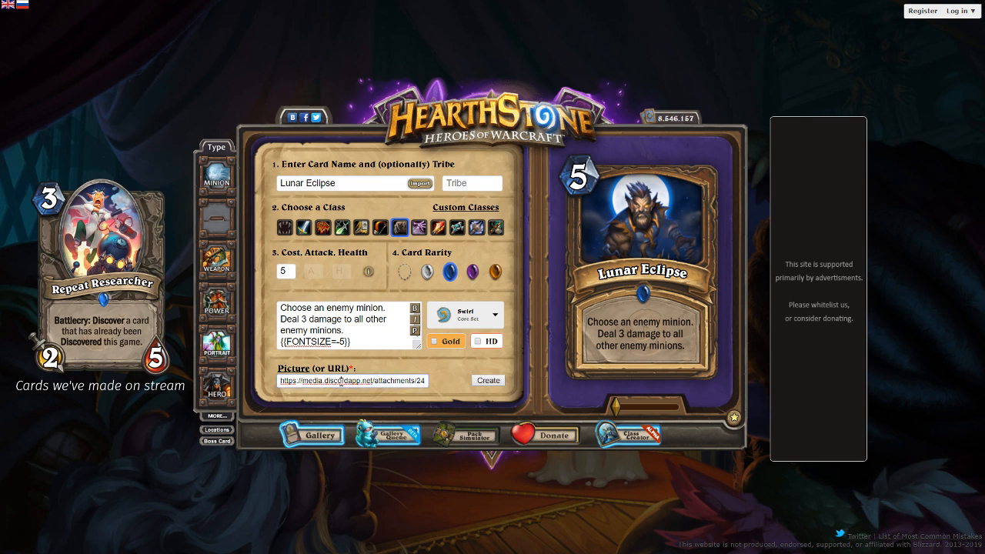
pyautogui.hotkey('ctrl', 'a')
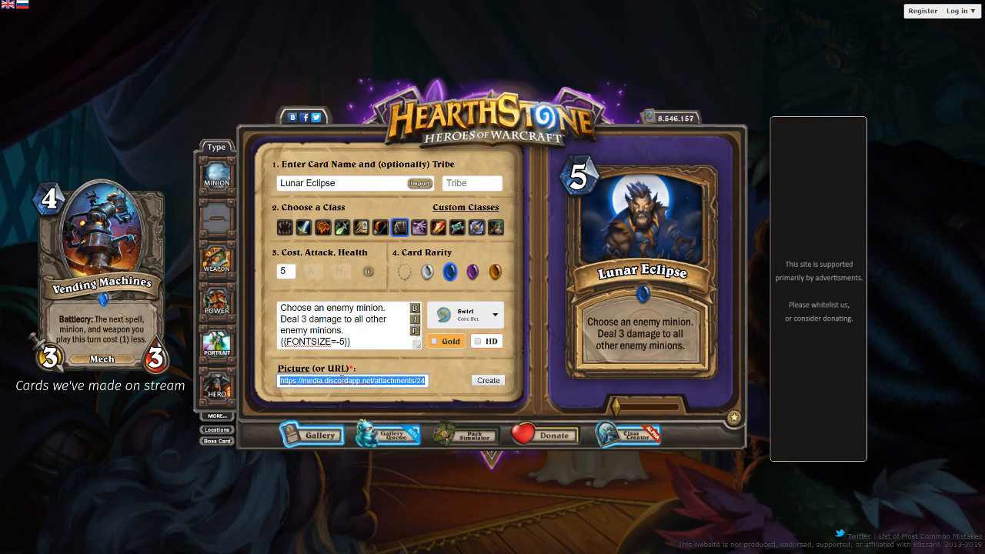
pyautogui.hotkey('ctrl', 'v')
pyautogui.moveTo(643, 244); pyautogui.dragTo(644, 250)
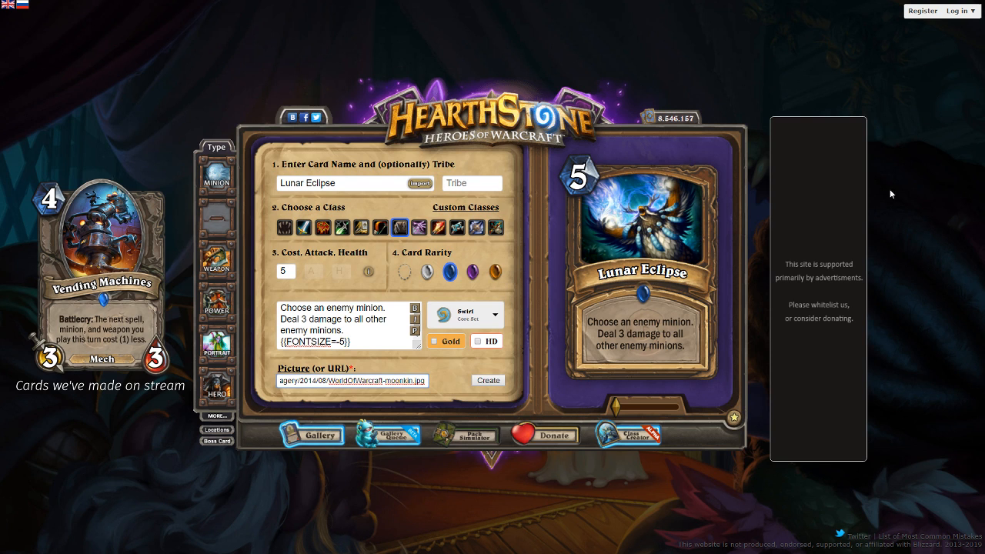
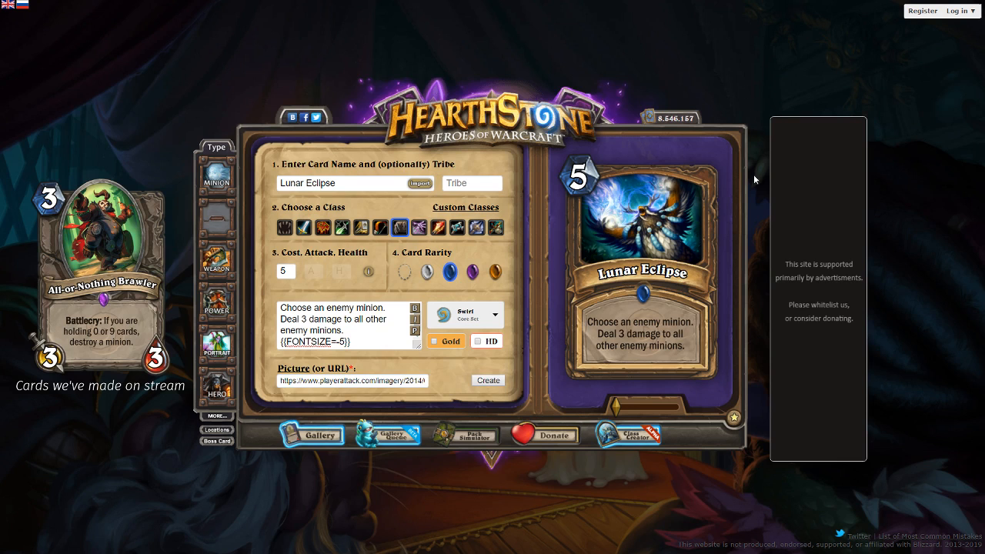
# - Generate the finished Lunar Eclipse card and save its image as lunar eclipse.png
pyautogui.click(500, 383)
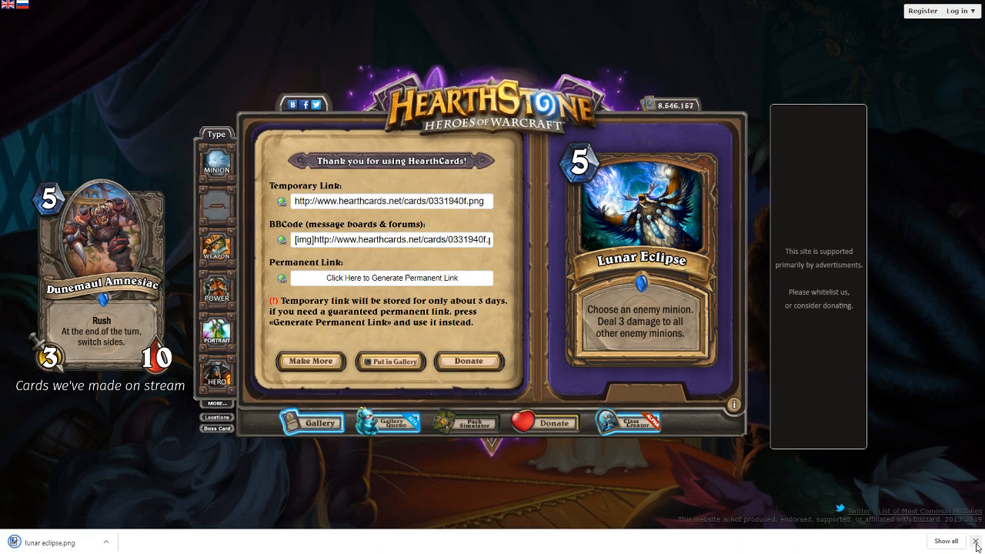
pyautogui.click(975, 541)
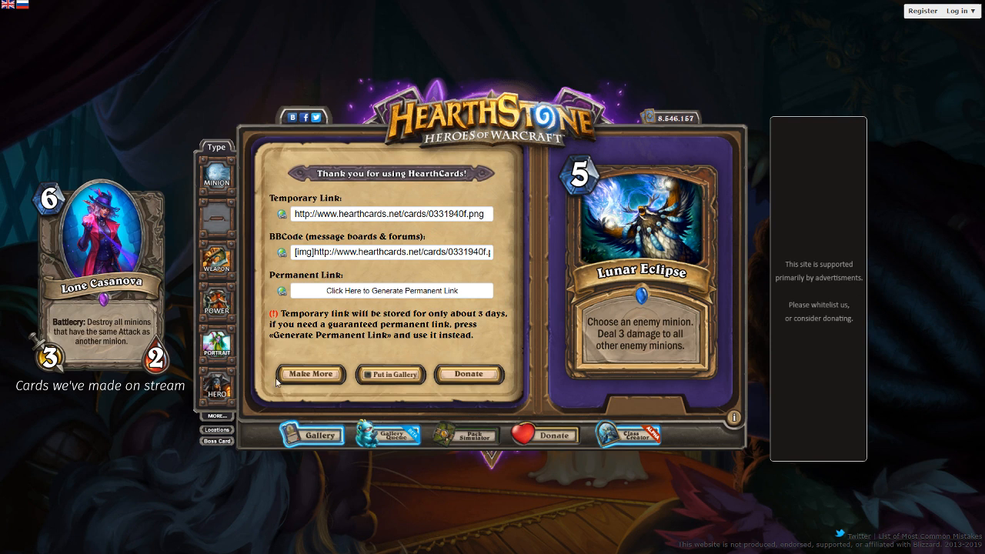
# - Start a new minion card with cost 2, attack 1 and health 5, and set its rarity to Common
pyautogui.click(311, 374)
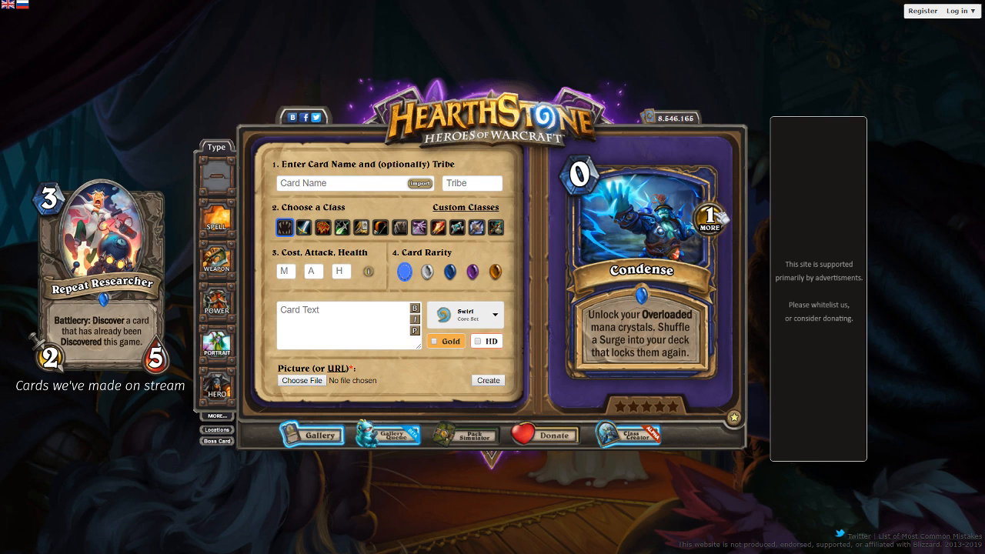
pyautogui.click(281, 273)
pyautogui.write('2')
pyautogui.press('Tab')
pyautogui.write('1')
pyautogui.press('Tab')
pyautogui.write('5')
pyautogui.click(426, 273)
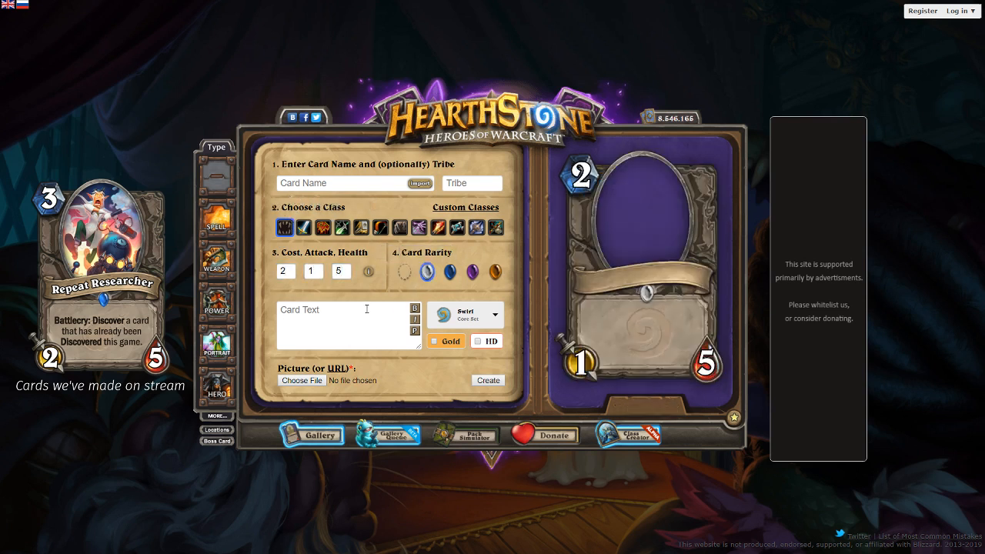
# - Write the card text "Combo: Gain Charge.", set the class to Rogue, and preview the text
pyautogui.click(361, 307)
pyautogui.write('Combo: Gain Charge.')
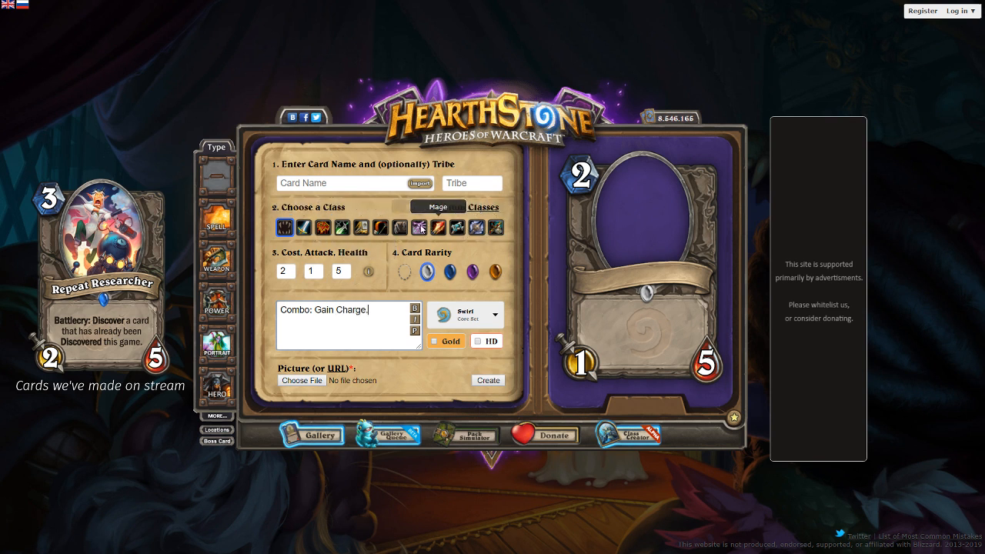
pyautogui.click(344, 228)
pyautogui.click(414, 330)
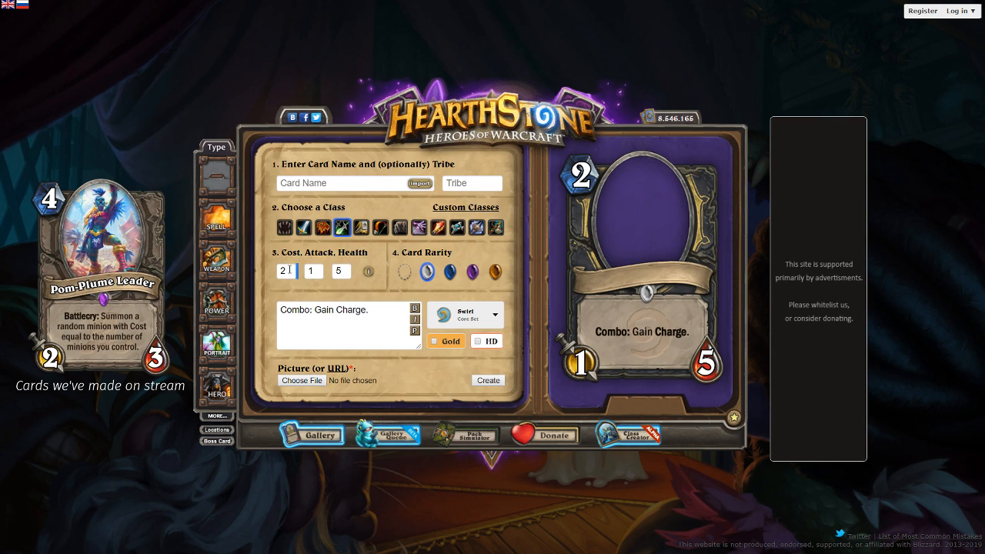
# - Set the minion's cost to 1 and its health to 2
pyautogui.moveTo(294, 272); pyautogui.dragTo(264, 275)
pyautogui.write('1')
pyautogui.doubleClick(342, 271)
pyautogui.write('2')
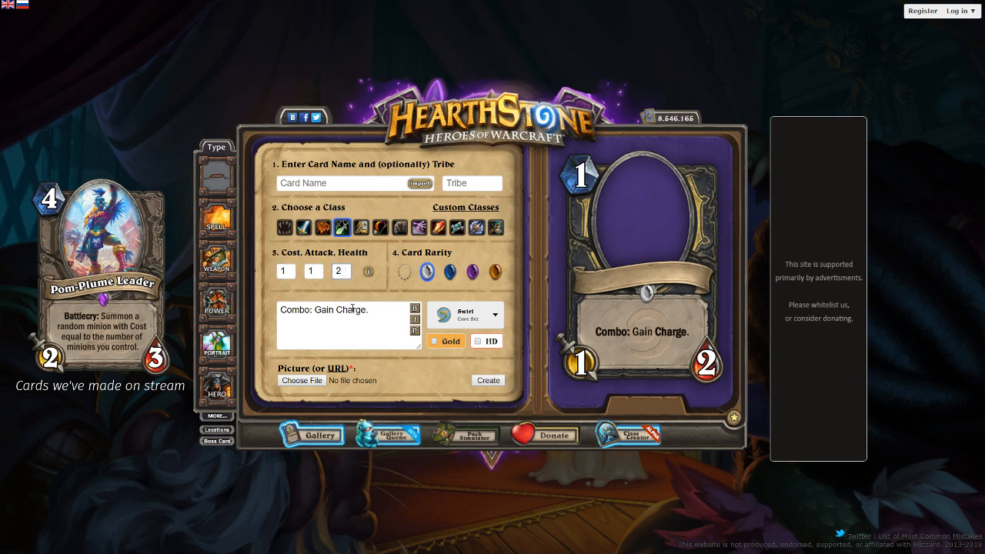
# - Replace "Gain Charge." in the card text with "Equip 1/2 Blades." and refresh the preview
pyautogui.doubleClick(351, 309)
pyautogui.click(387, 318)
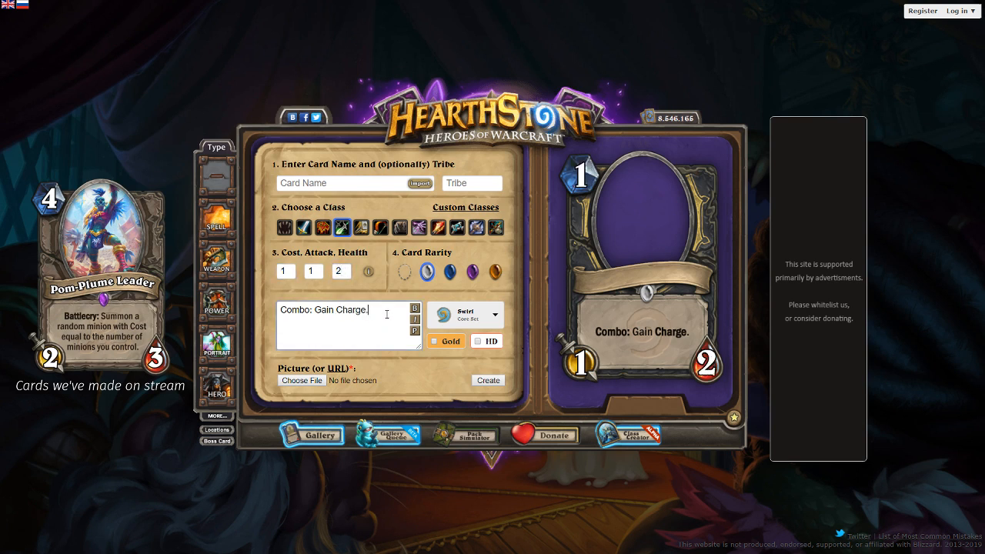
pyautogui.moveTo(387, 316); pyautogui.dragTo(318, 308)
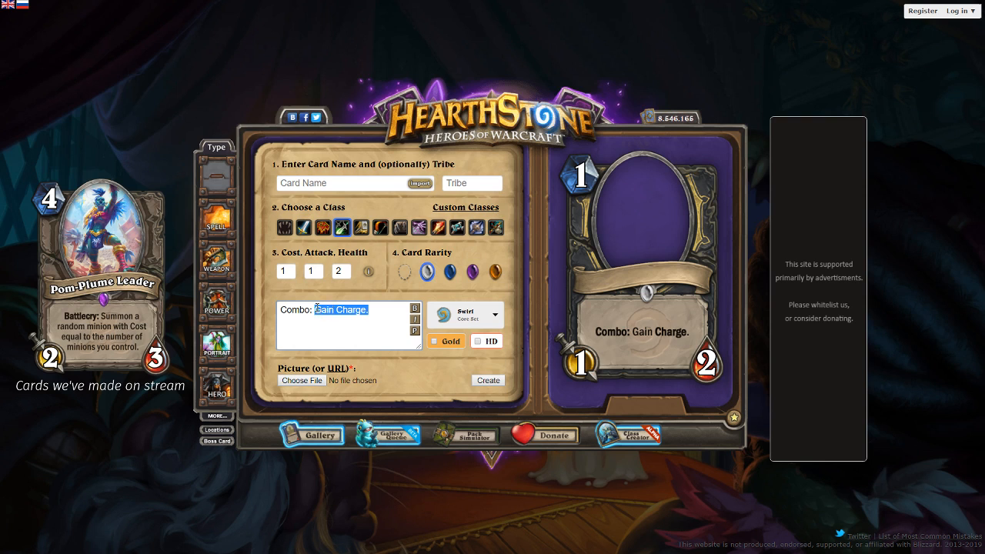
pyautogui.write('Equip 1')
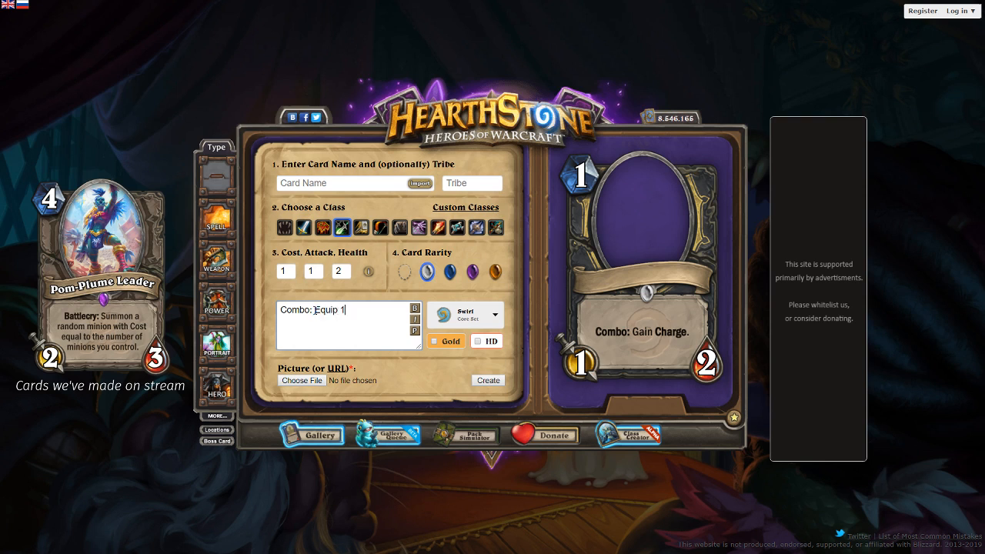
pyautogui.write('/2 Blades.')
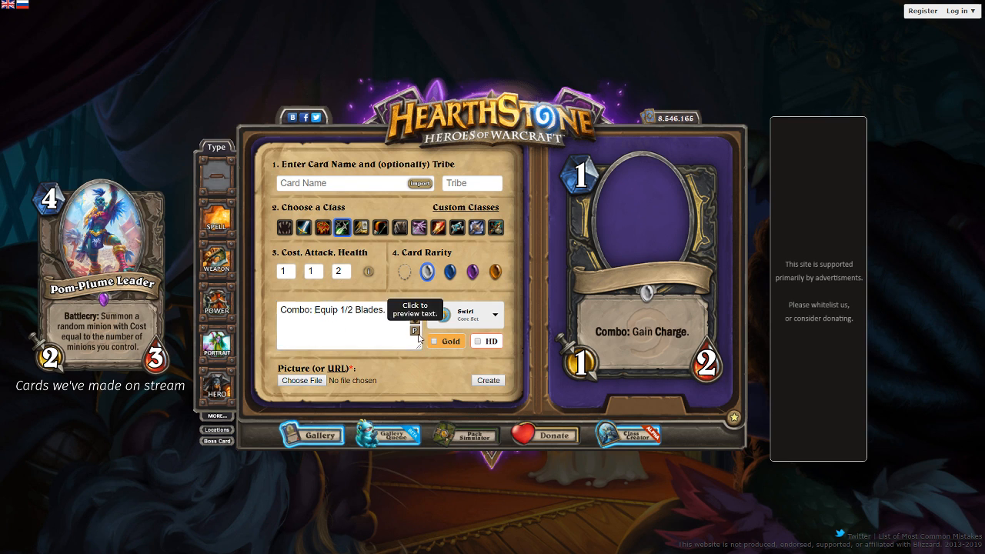
pyautogui.click(419, 335)
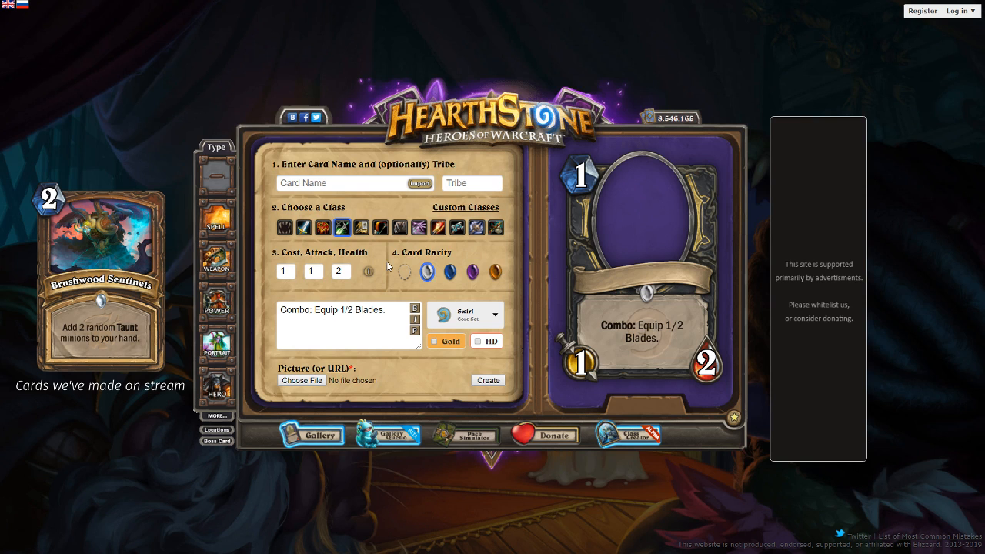
# - Correct the card text to "Combo: Equip a 1/2 Blade." and refresh the preview
pyautogui.click(339, 304)
pyautogui.write('a')
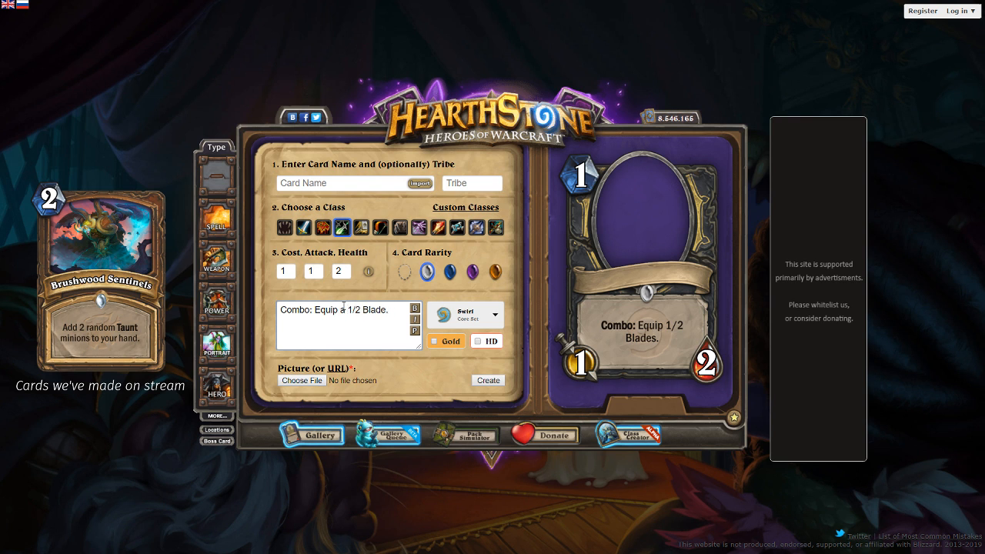
pyautogui.click(416, 331)
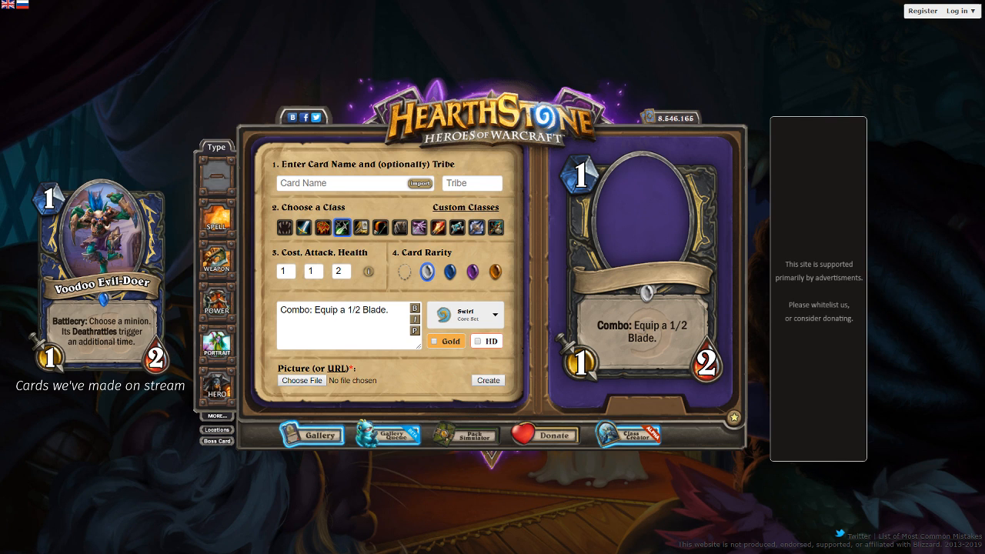
# - Set the minion's cost and attack to 2 and change the weapon in the card text to a 2/2 Blade
pyautogui.doubleClick(281, 269)
pyautogui.write('2')
pyautogui.press('Tab')
pyautogui.write('2')
pyautogui.click(351, 310)
pyautogui.press('BackSpace')
pyautogui.write('2')
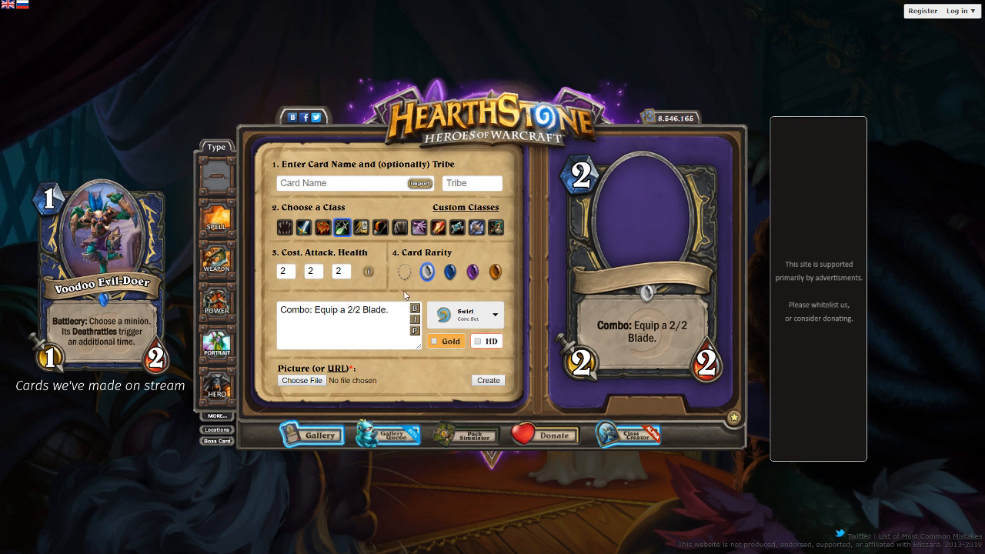
# - Set the cost and attack back to 1, restore the 1/2 Blade in the card text, and refresh the preview
pyautogui.doubleClick(283, 270)
pyautogui.doubleClick(314, 270)
pyautogui.write('1')
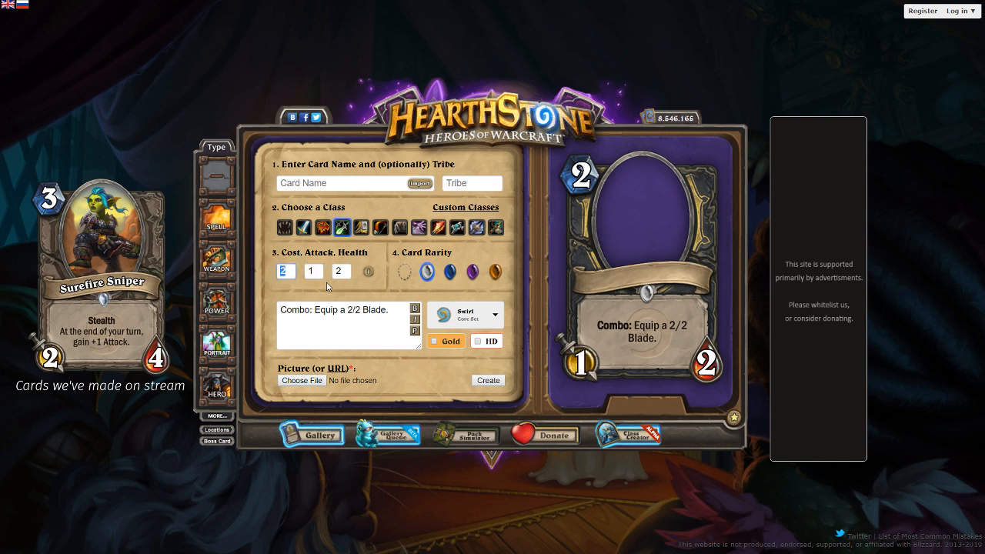
pyautogui.write('1')
pyautogui.doubleClick(350, 310)
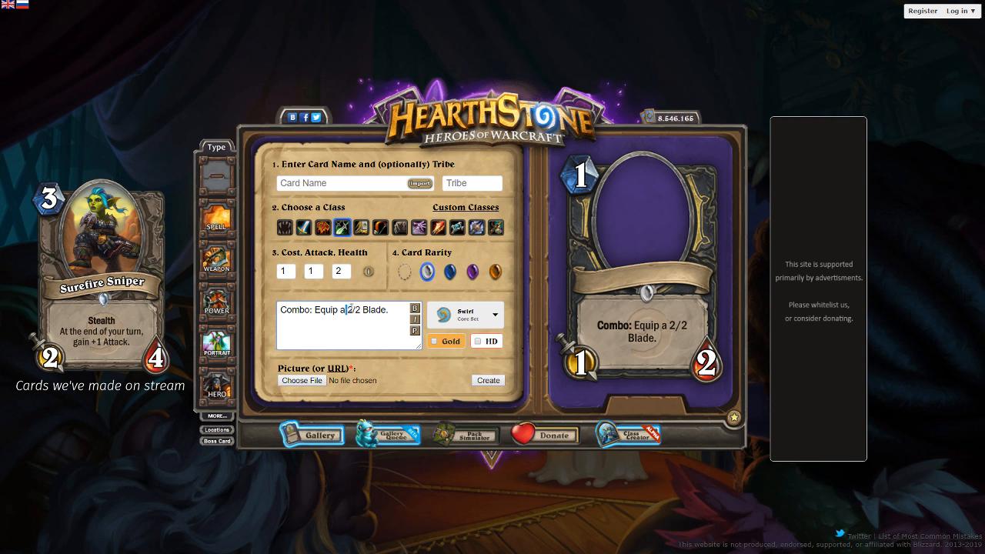
pyautogui.write('1')
pyautogui.click(414, 329)
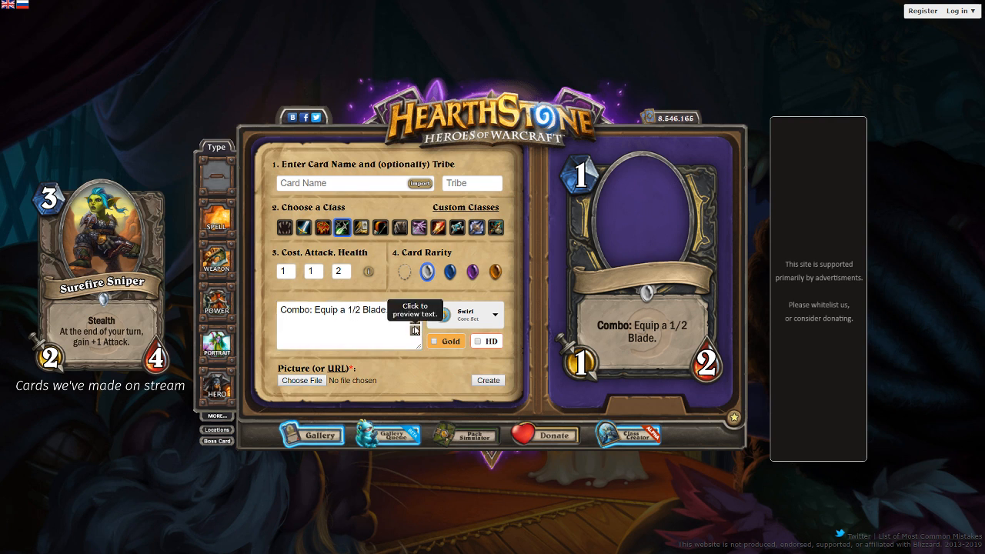
# - Insert a line break before "1/2 Blade." in the card text and refresh the preview
pyautogui.click(348, 310)
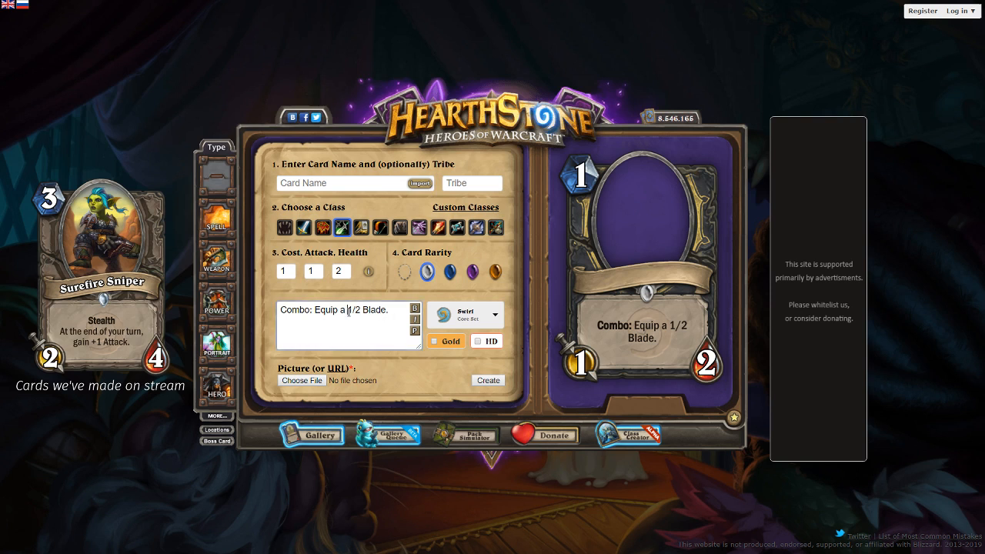
pyautogui.press('Return')
pyautogui.click(418, 330)
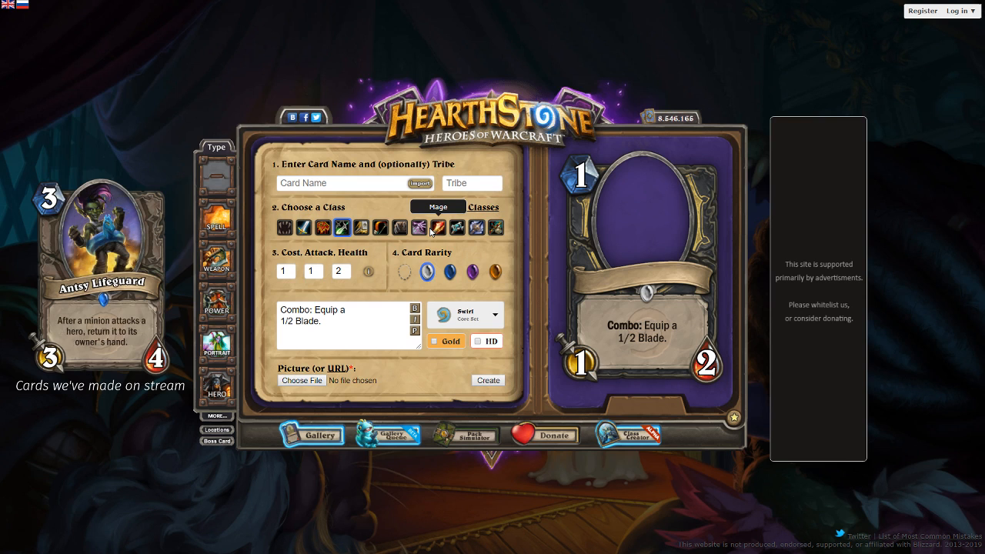
# - Replace the keyword "Combo" in the card text with "Battlecry" and refresh the preview
pyautogui.moveTo(299, 306); pyautogui.dragTo(293, 320)
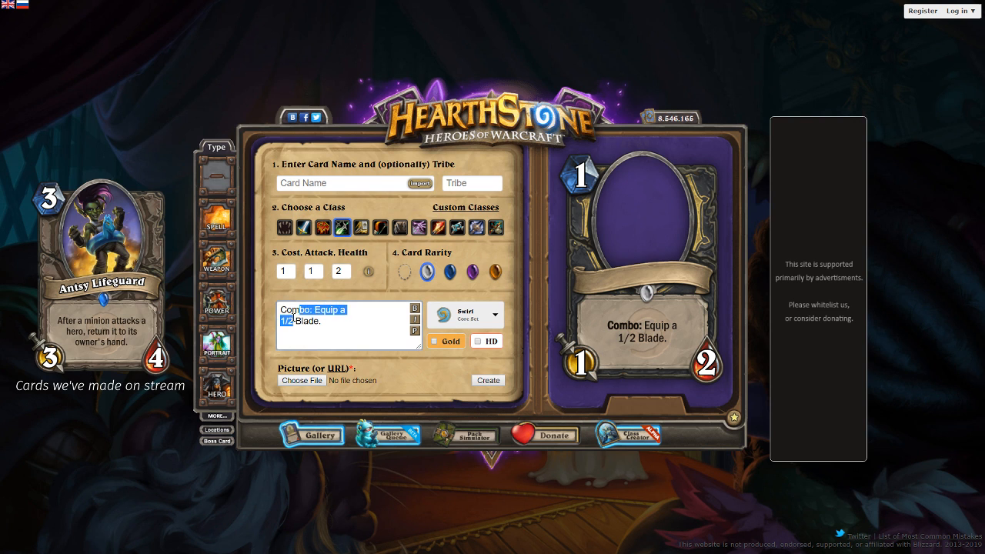
pyautogui.click(294, 320)
pyautogui.doubleClick(291, 308)
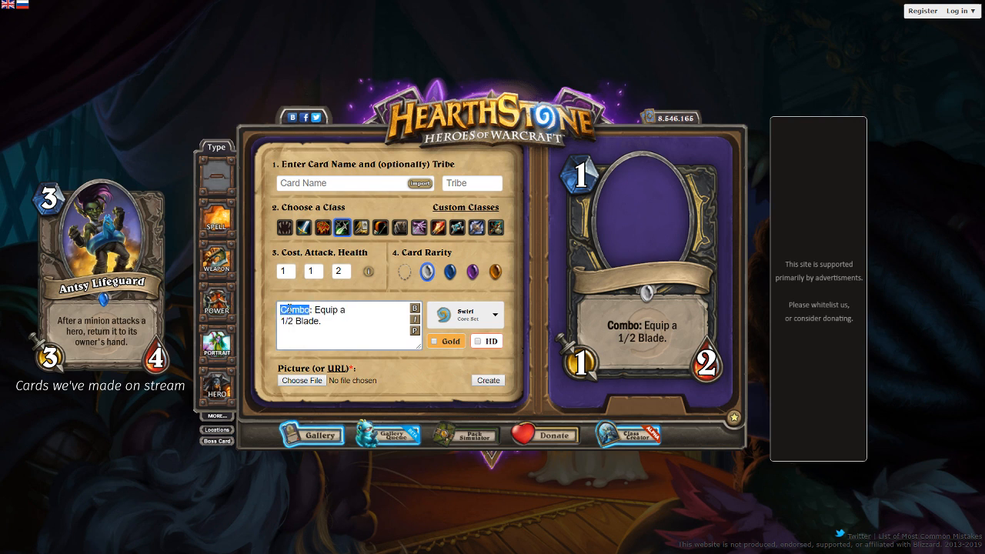
pyautogui.write('Battlecry')
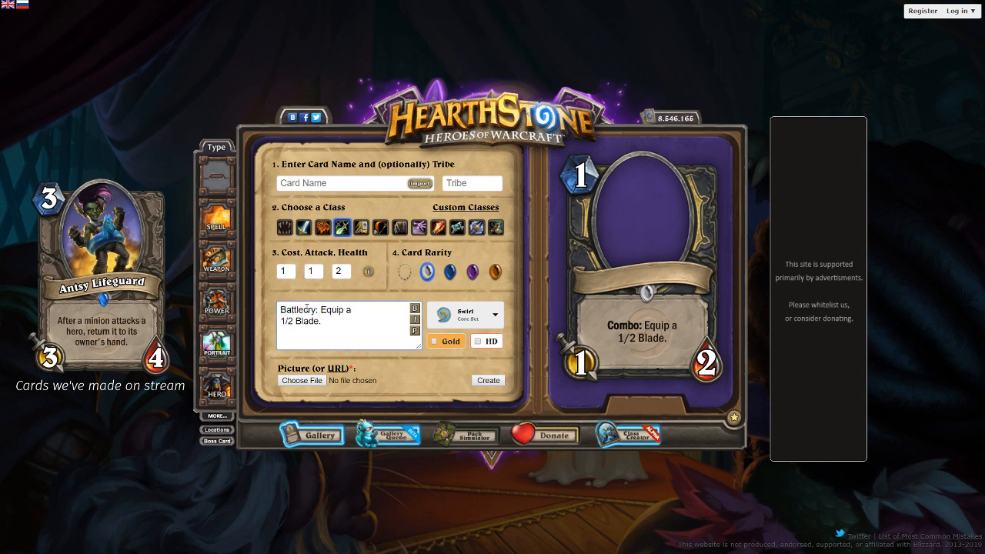
pyautogui.click(414, 332)
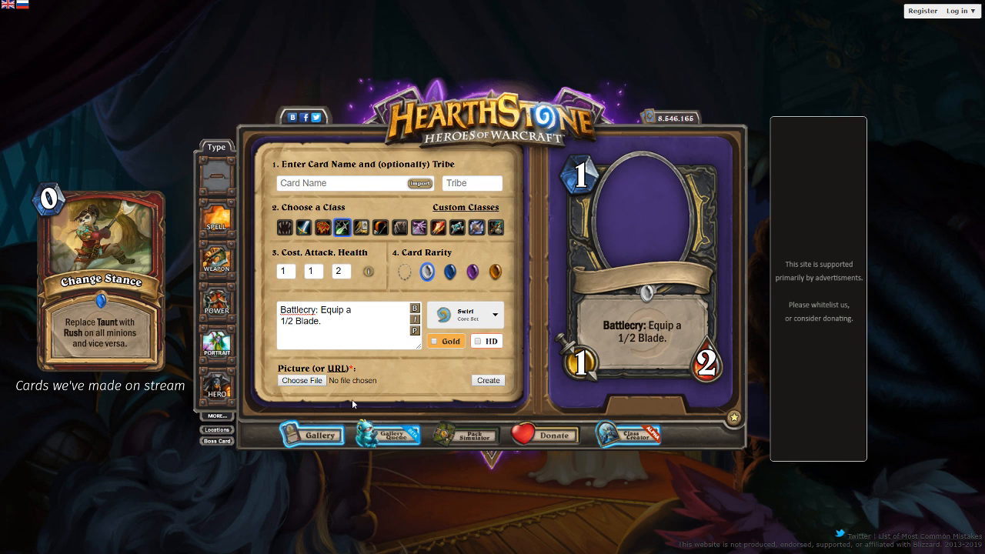
# - Paste the URL of WorgenRogue.png as the artwork and name the card "Bladed Skulker"
pyautogui.click(343, 369)
pyautogui.hotkey('ctrl', 'v')
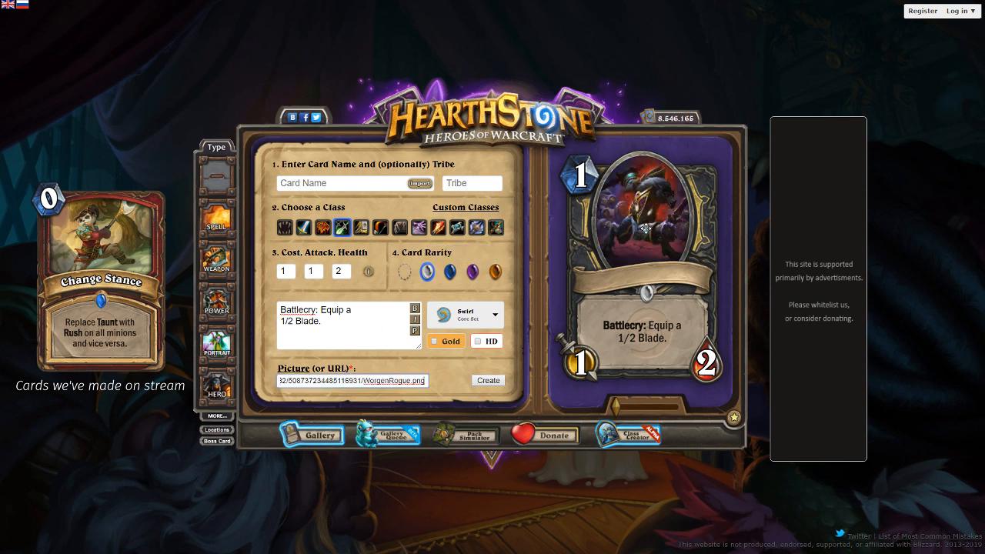
pyautogui.click(336, 185)
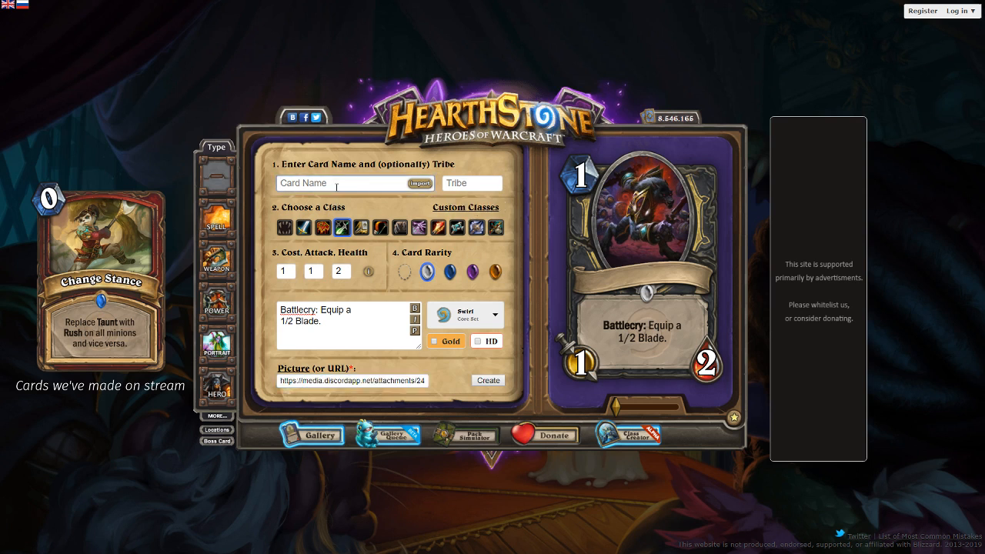
pyautogui.write('Skulker')
pyautogui.press('Home')
pyautogui.write('Bla')
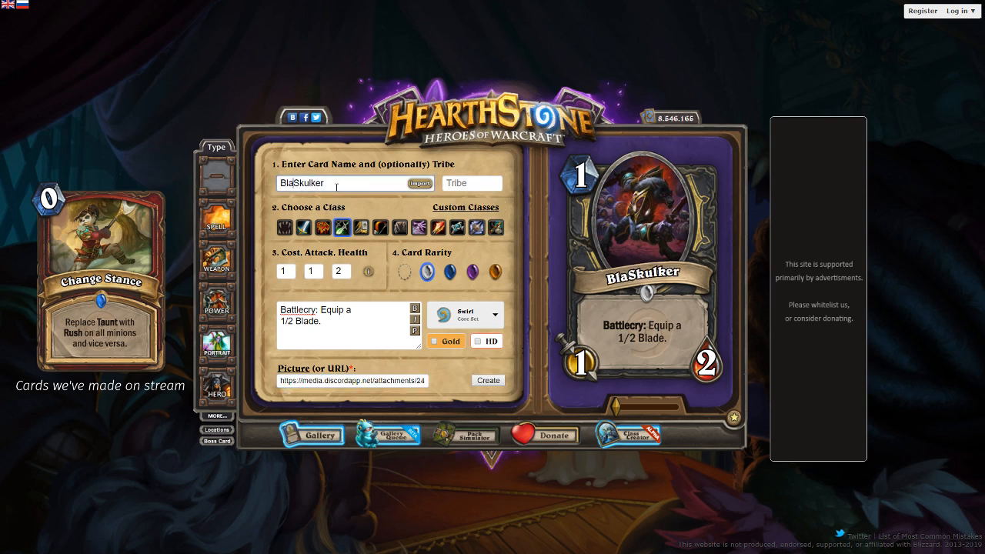
pyautogui.write('ded')
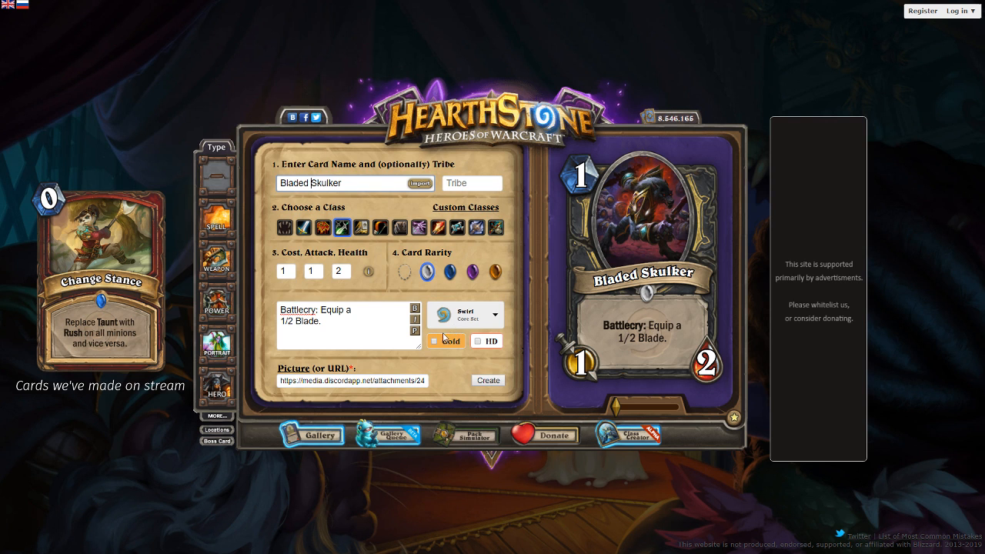
pyautogui.click(417, 331)
# - Rename the card "Armed Skulker" and refresh the preview
pyautogui.doubleClick(292, 196)
pyautogui.doubleClick(294, 183)
pyautogui.write('Armed')
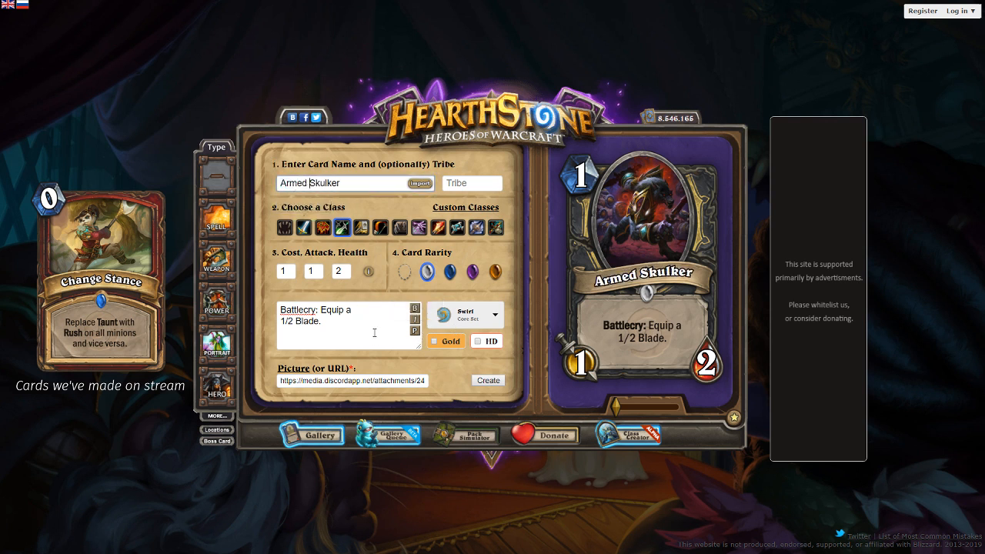
pyautogui.click(415, 331)
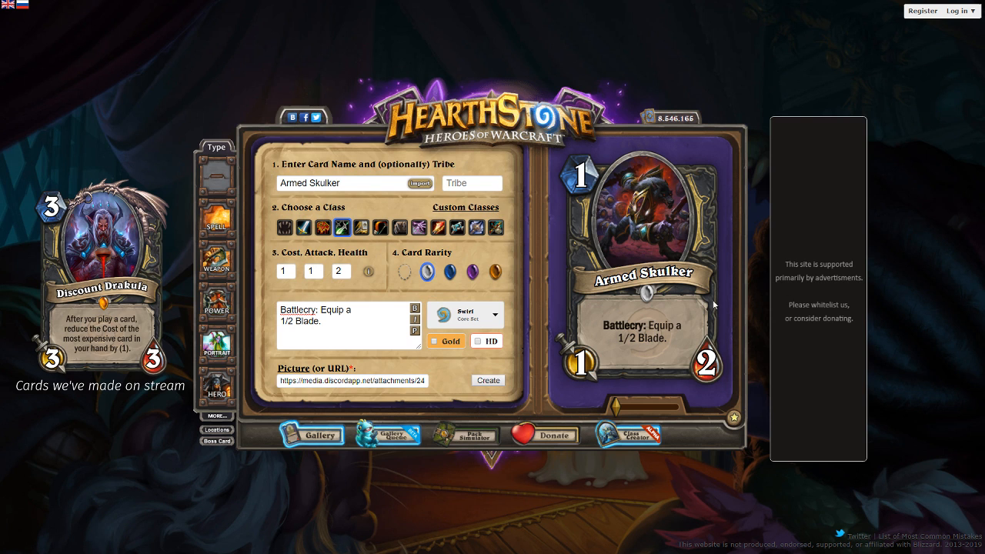
# - Replace the word "Blade" in the card text with "Knife"
pyautogui.click(351, 325)
pyautogui.press('BackSpace')
pyautogui.press('BackSpace')
pyautogui.press('BackSpace')
pyautogui.press('BackSpace')
pyautogui.press('BackSpace')
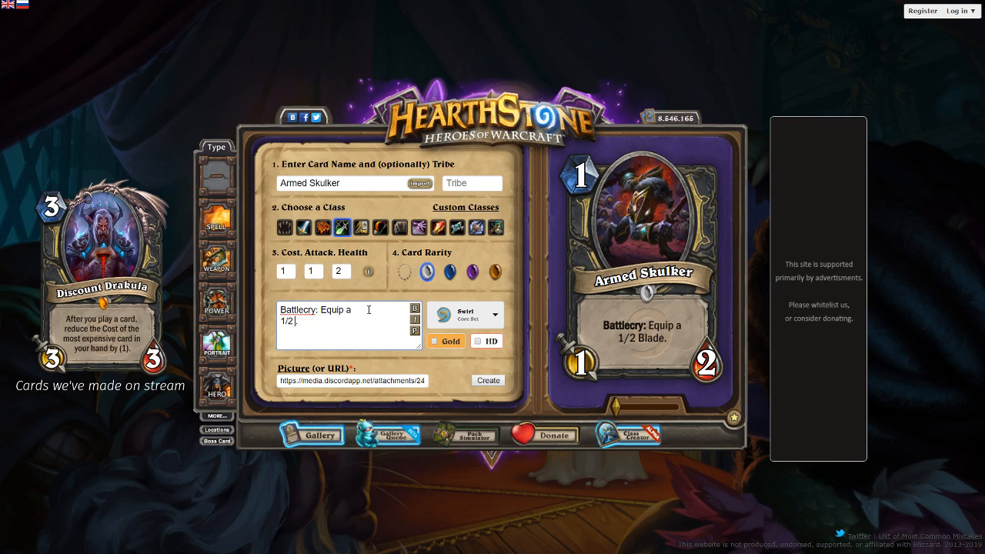
pyautogui.write('Knife.')
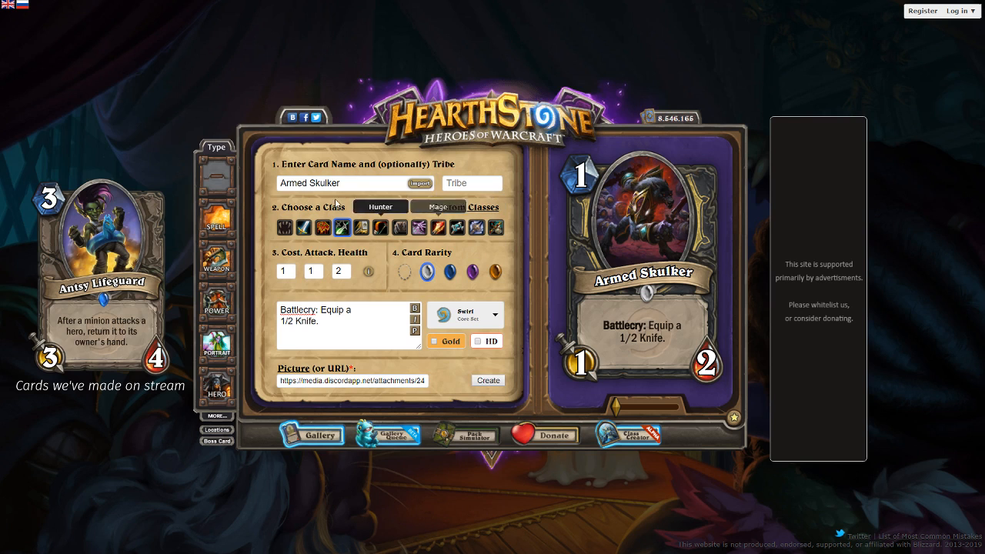
# - Rename the card "Switchblade Skulker" by replacing the word "Armed" in its name
pyautogui.doubleClick(295, 184)
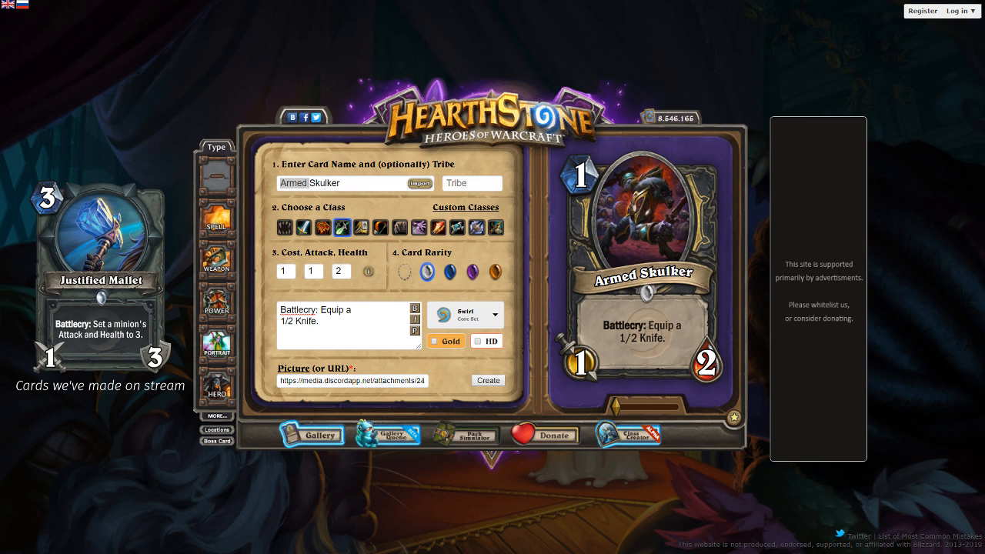
pyautogui.doubleClick(305, 183)
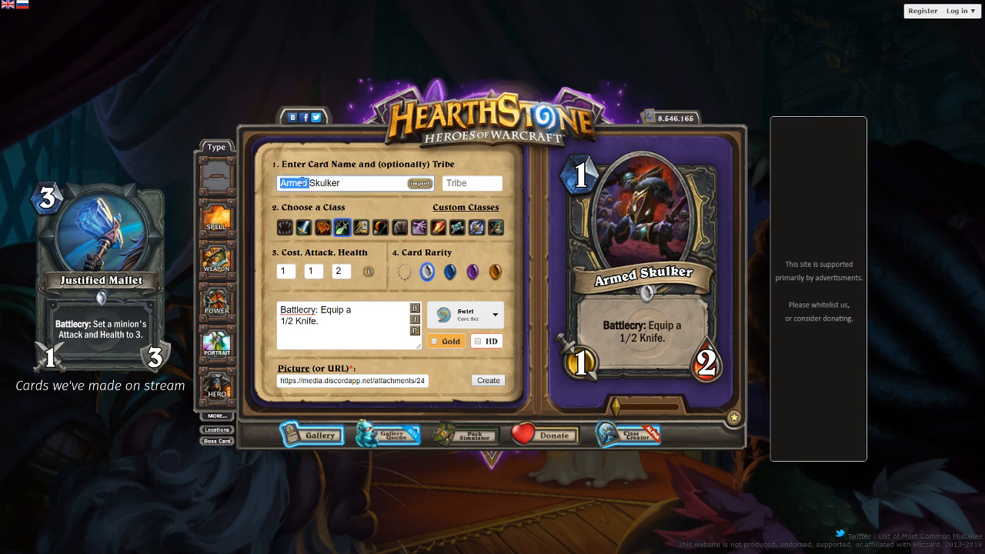
pyautogui.write('Switchb')
pyautogui.press('BackSpace')
pyautogui.press('BackSpace')
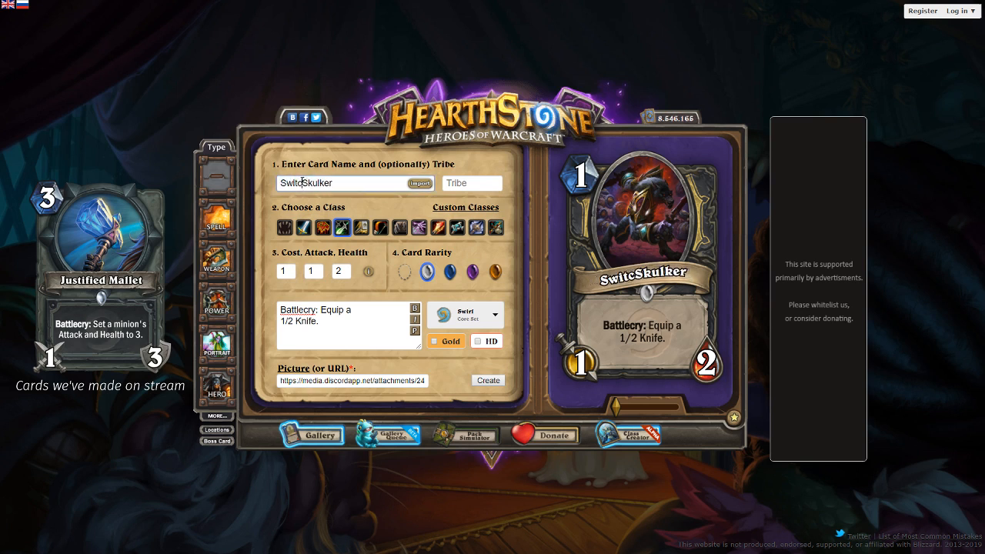
pyautogui.write('b')
pyautogui.press('BackSpace')
pyautogui.write('hblade')
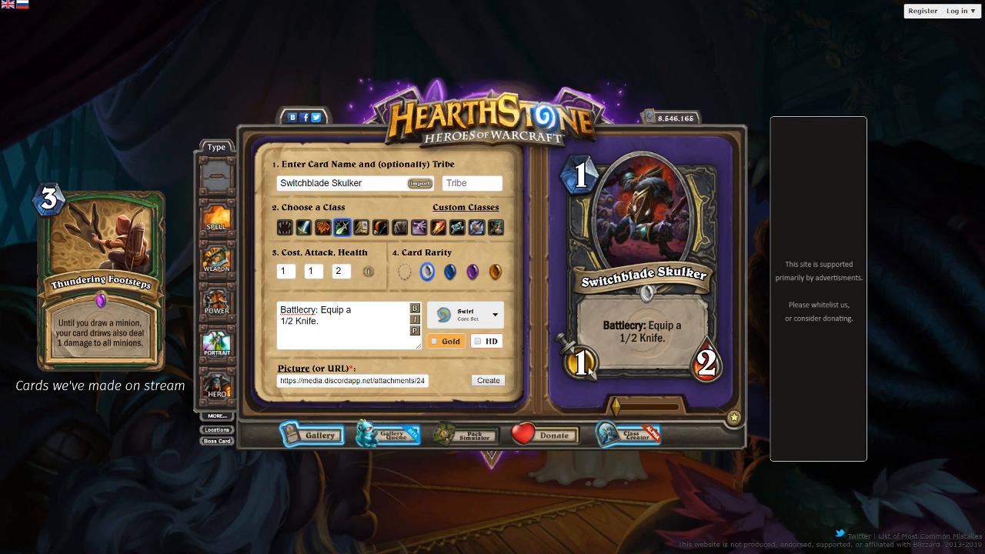
# - Create the finished Switchblade Skulker card and download it as switchblade skulker.png
pyautogui.moveTo(407, 381); pyautogui.dragTo(441, 384)
pyautogui.click(419, 384)
pyautogui.hotkey('ctrl', 'a')
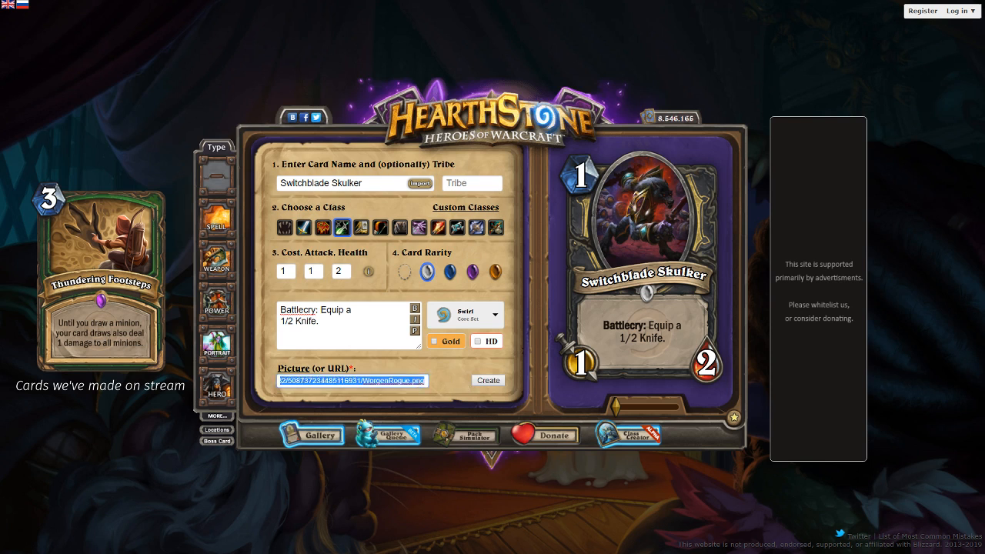
pyautogui.hotkey('alt', 'Tab')
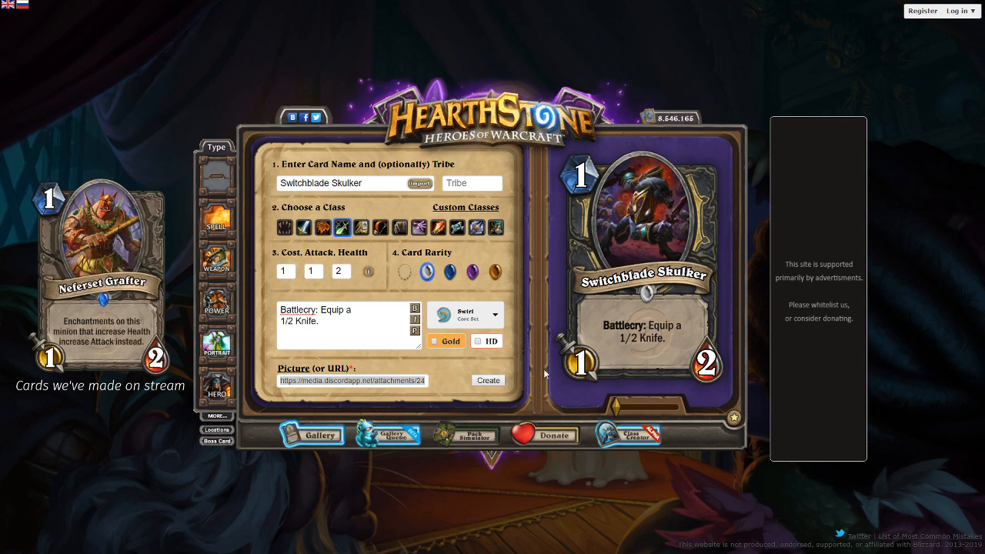
pyautogui.click(494, 384)
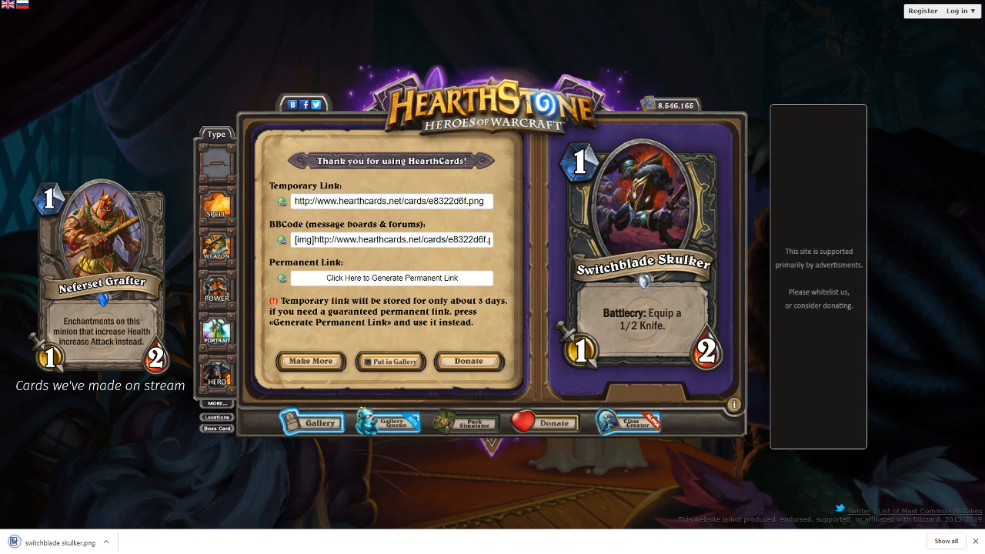
pyautogui.click(975, 541)
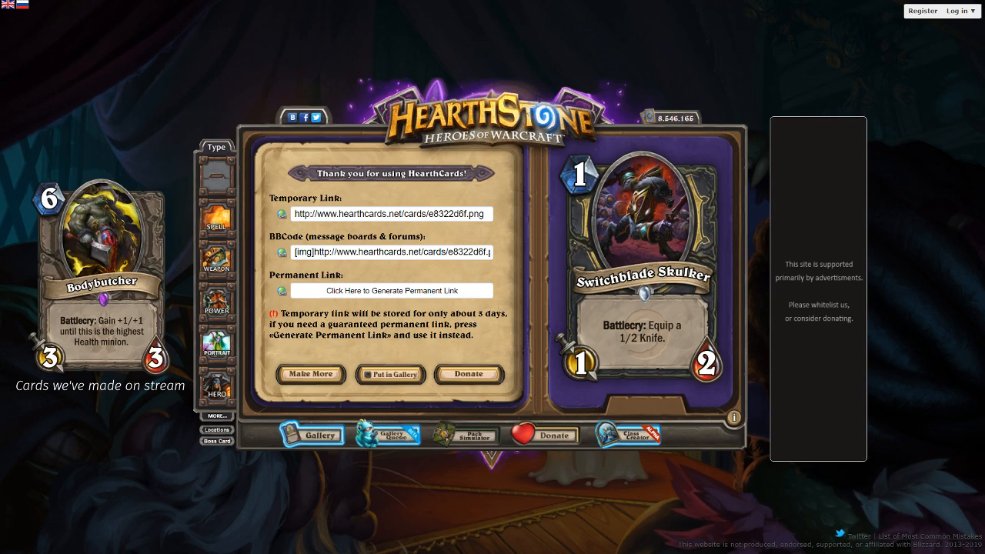
# - Start a new spell card with the pasted artwork URL and name it "bro watch out"
pyautogui.click(312, 377)
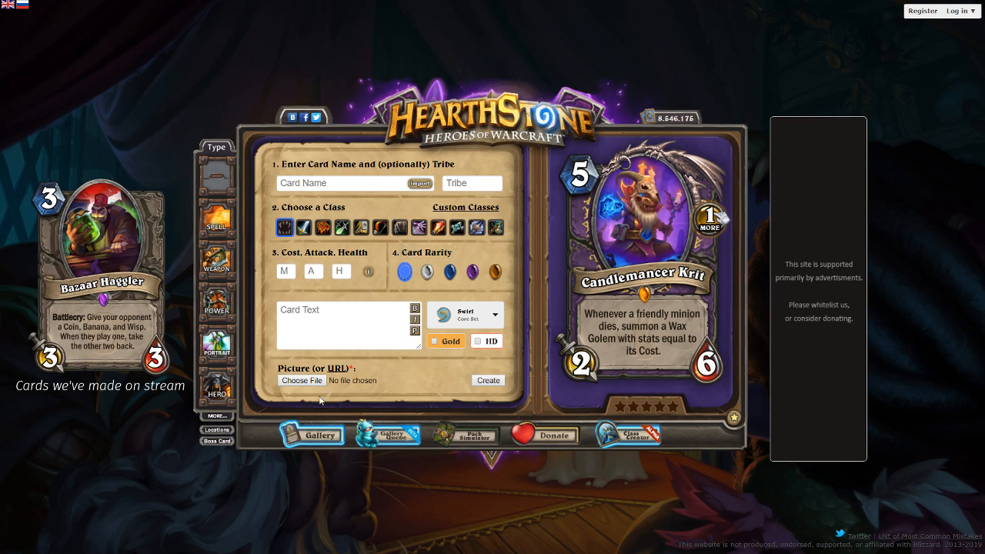
pyautogui.click(343, 369)
pyautogui.hotkey('ctrl', 'v')
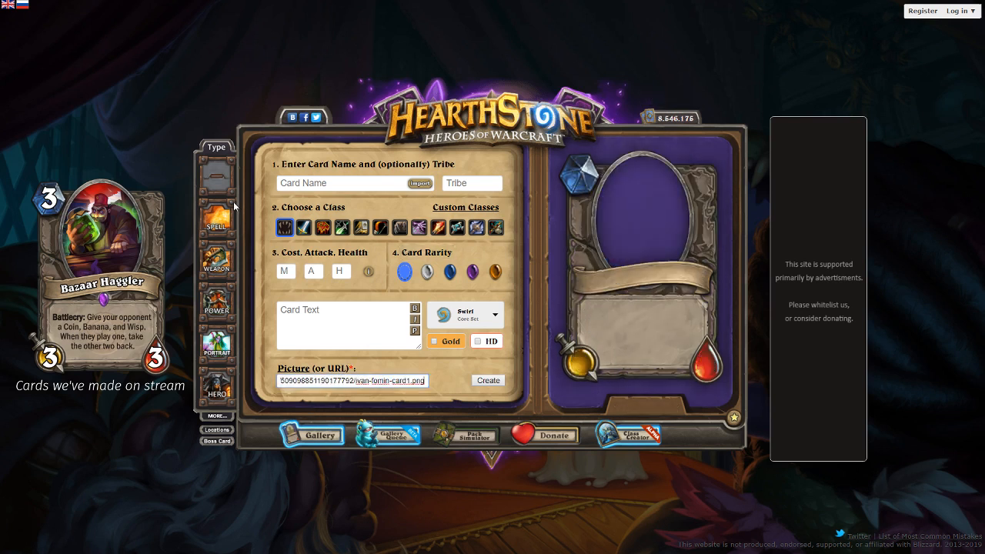
pyautogui.click(300, 184)
pyautogui.write('bro watch out')
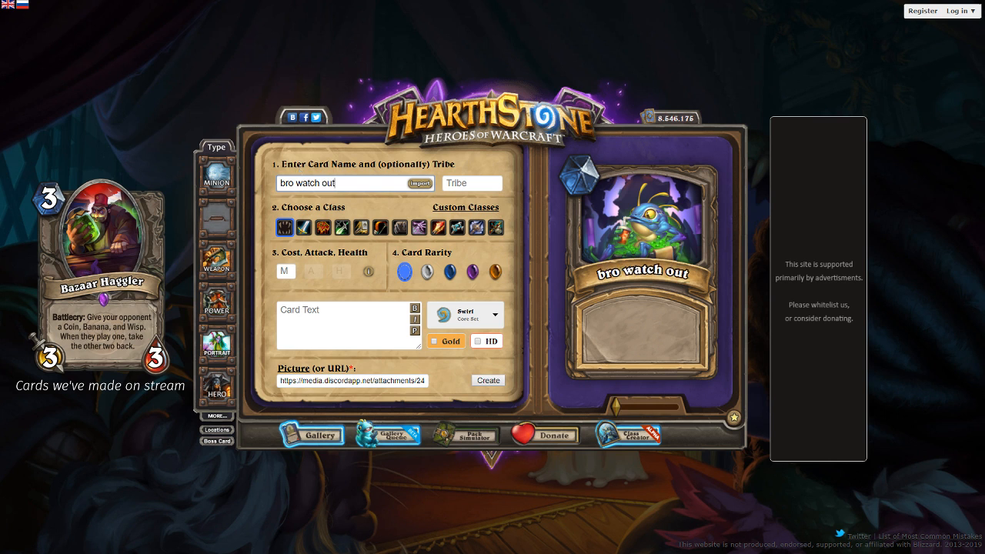
# - Enter the card text "snip snap is behind you and he costs (0) oh god oh frick please nerf reckless experimenter BLIZZZRD" and preview it
pyautogui.click(292, 322)
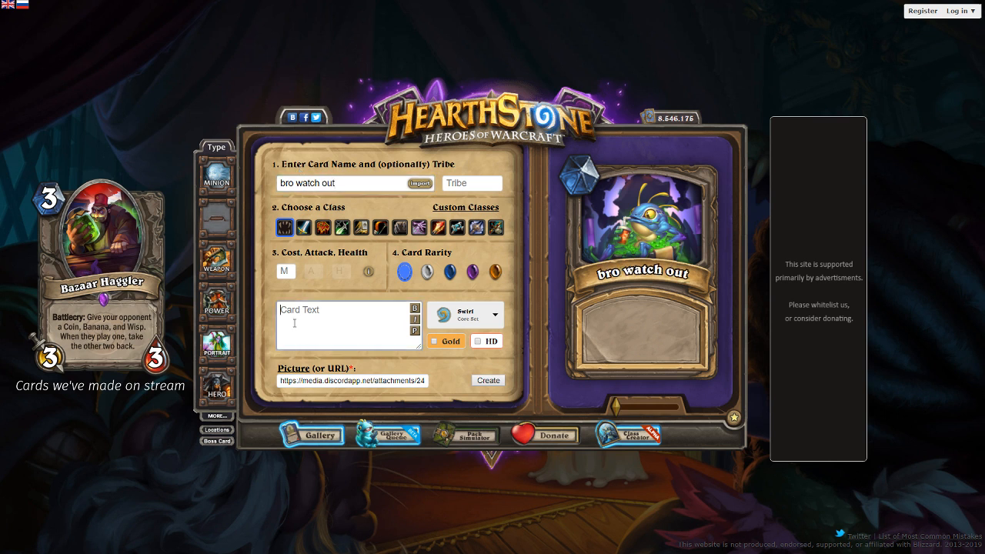
pyautogui.write('snip snap is behind you and he cost')
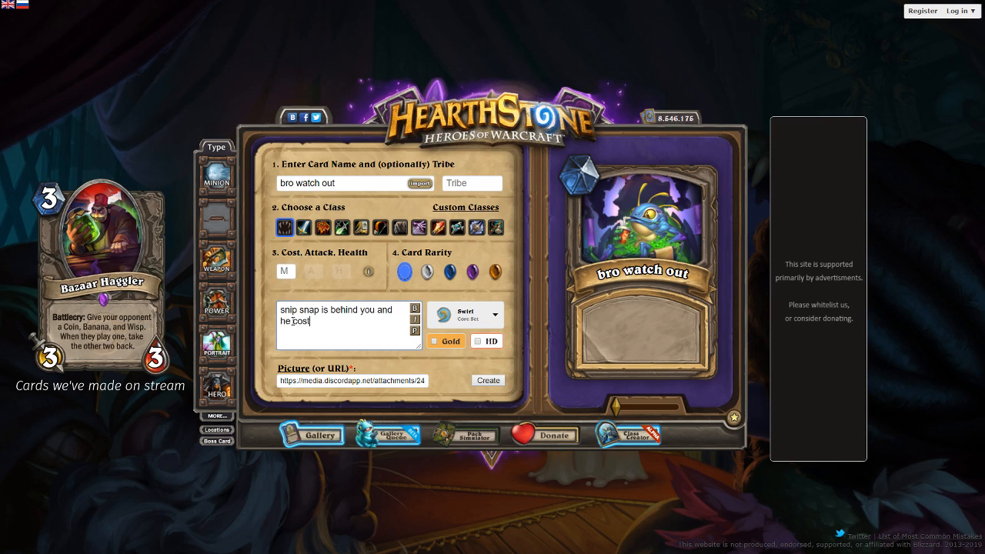
pyautogui.write('s (0) oh god ')
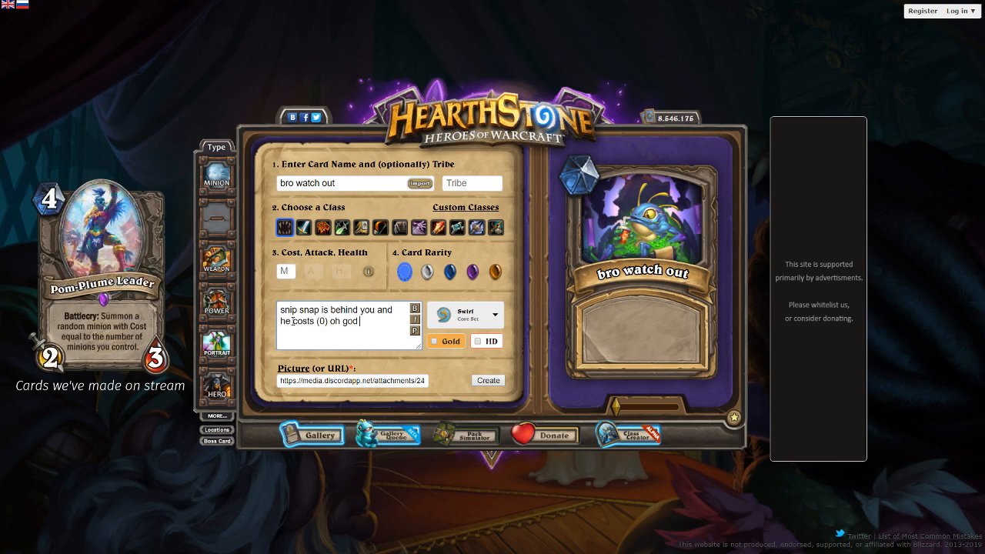
pyautogui.write('oh frick please nerf reckies')
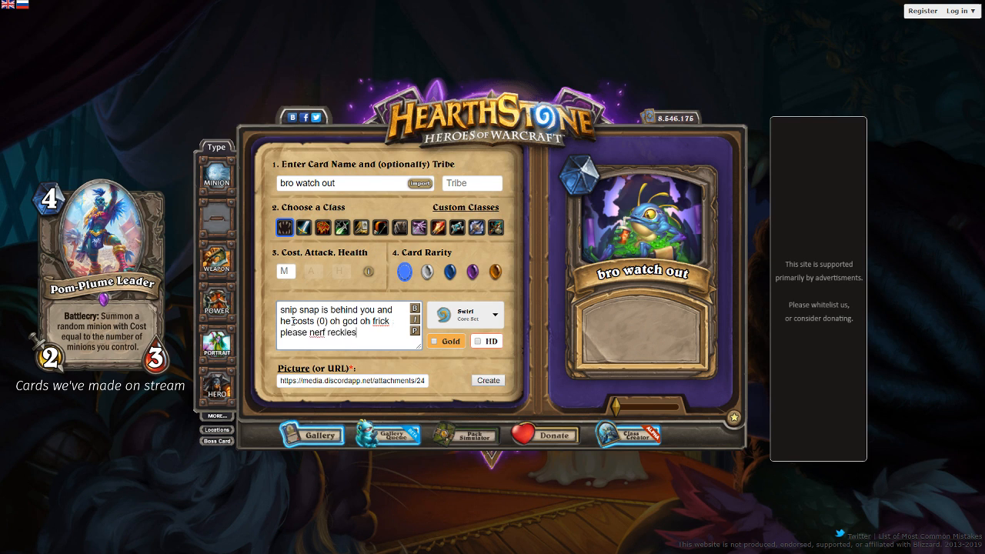
pyautogui.press('BackSpace')
pyautogui.press('BackSpace')
pyautogui.press('BackSpace')
pyautogui.write('less experimenter BLIZ')
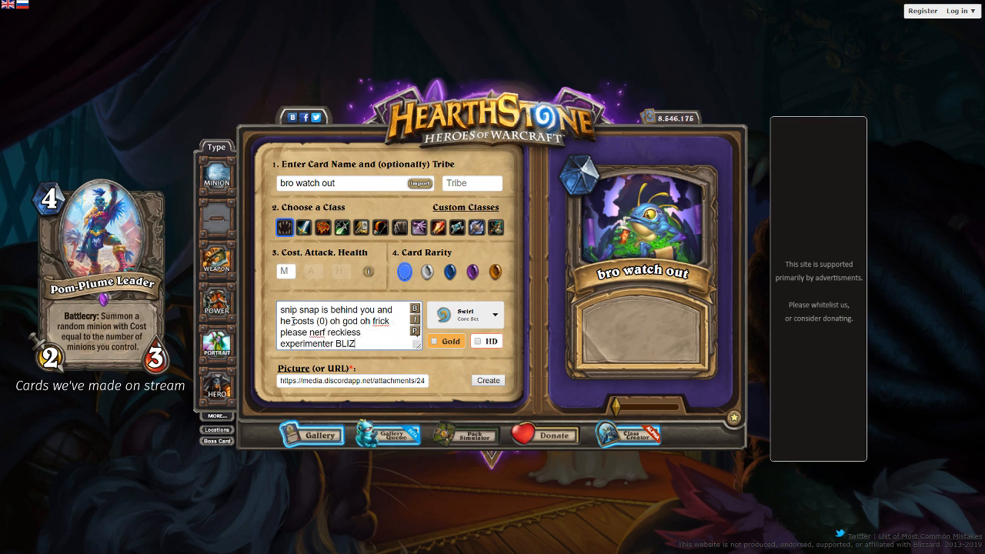
pyautogui.write('ZZRD')
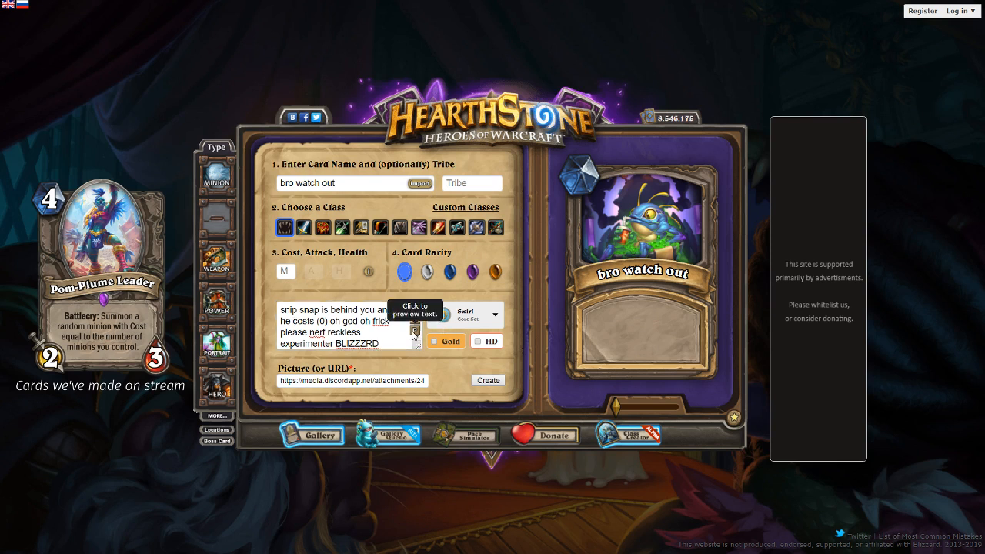
pyautogui.click(414, 331)
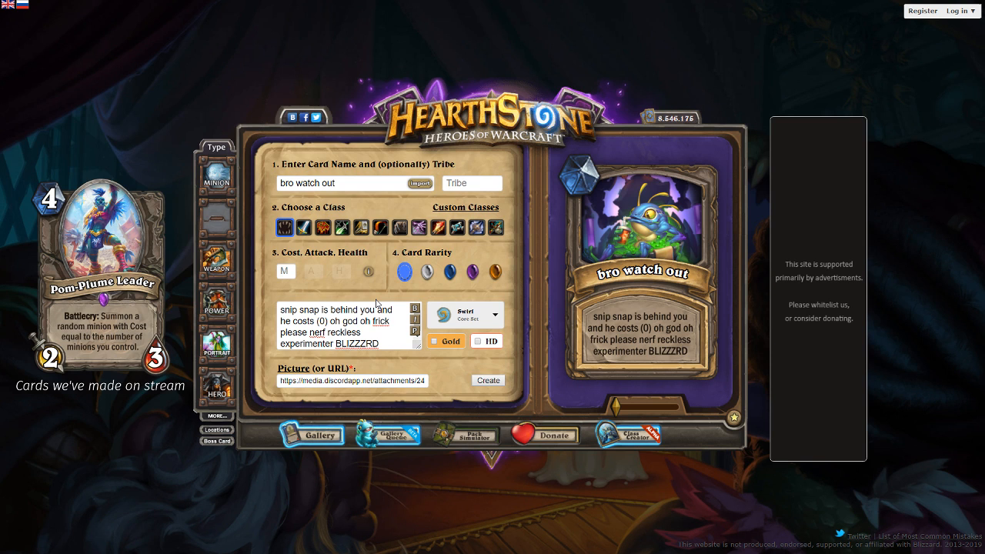
# - Reposition the creature artwork within the spell frame and create the "bro watch out" card
pyautogui.moveTo(662, 258); pyautogui.dragTo(684, 261)
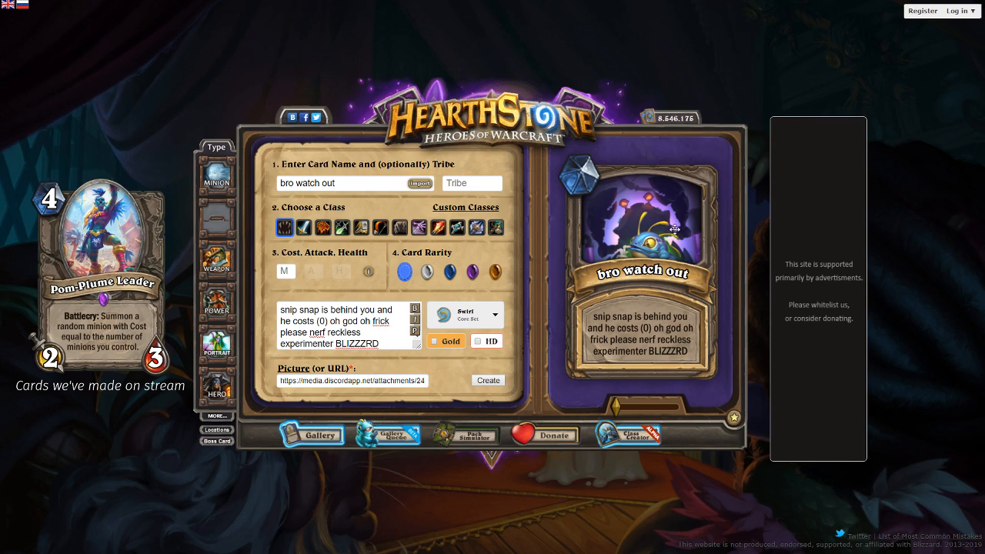
pyautogui.moveTo(687, 240); pyautogui.dragTo(674, 210)
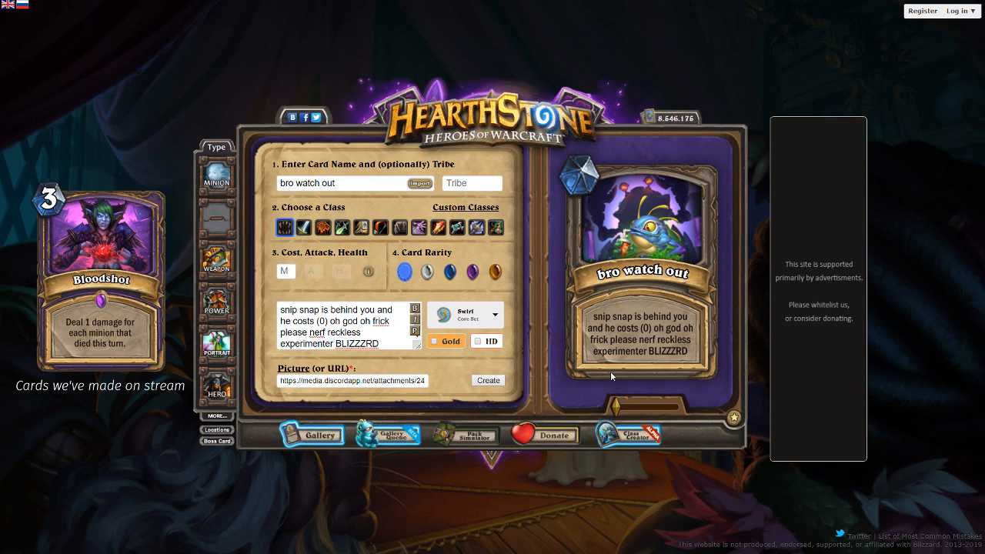
pyautogui.click(486, 382)
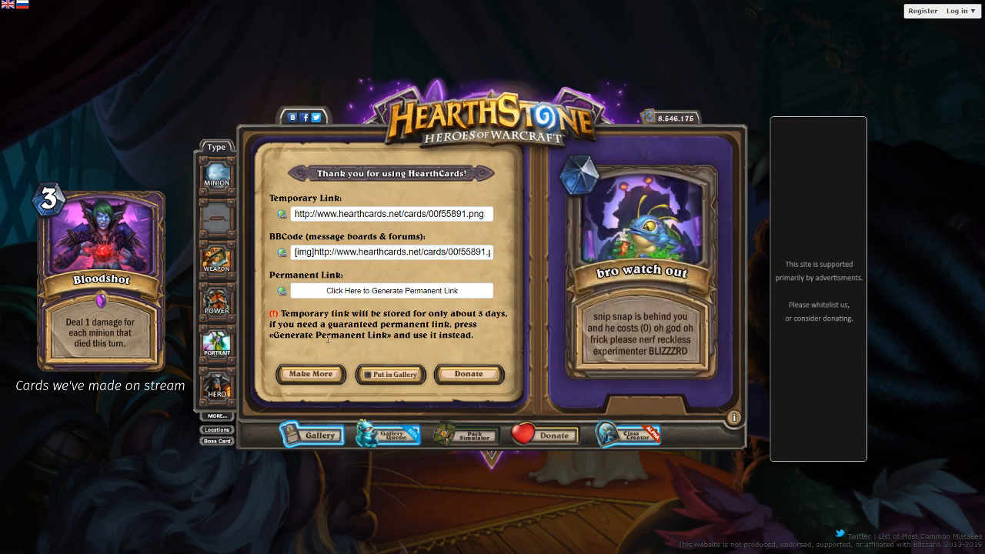
# - Put the "bro watch out" card in the gallery and start a new minion card with D6jC37XWwAA2m_R.jpg as artwork
pyautogui.click(400, 369)
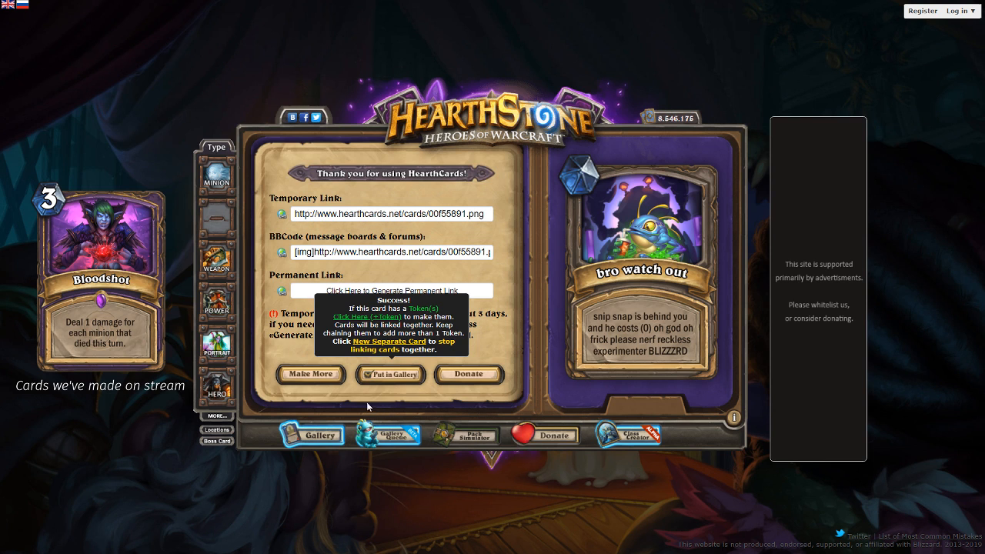
pyautogui.click(327, 376)
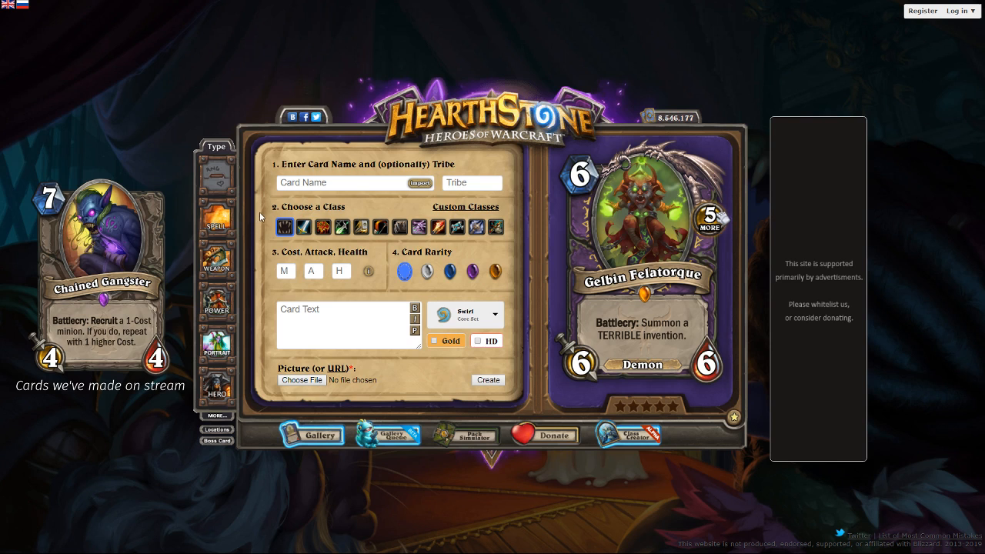
pyautogui.doubleClick(389, 167)
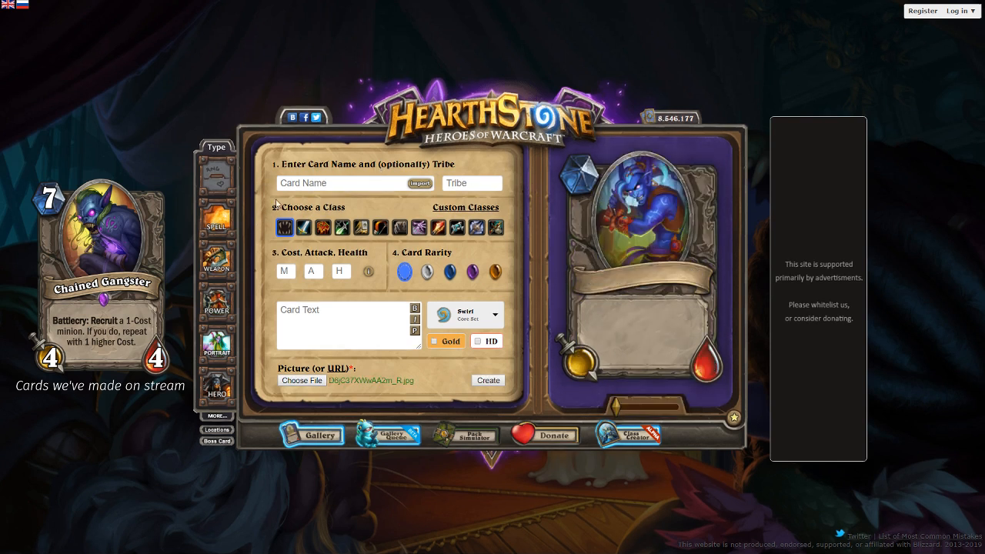
# - Set the new minion's cost to 4, attack to 1 and health to 5
pyautogui.click(290, 268)
pyautogui.write('4')
pyautogui.press('Tab')
pyautogui.write('1')
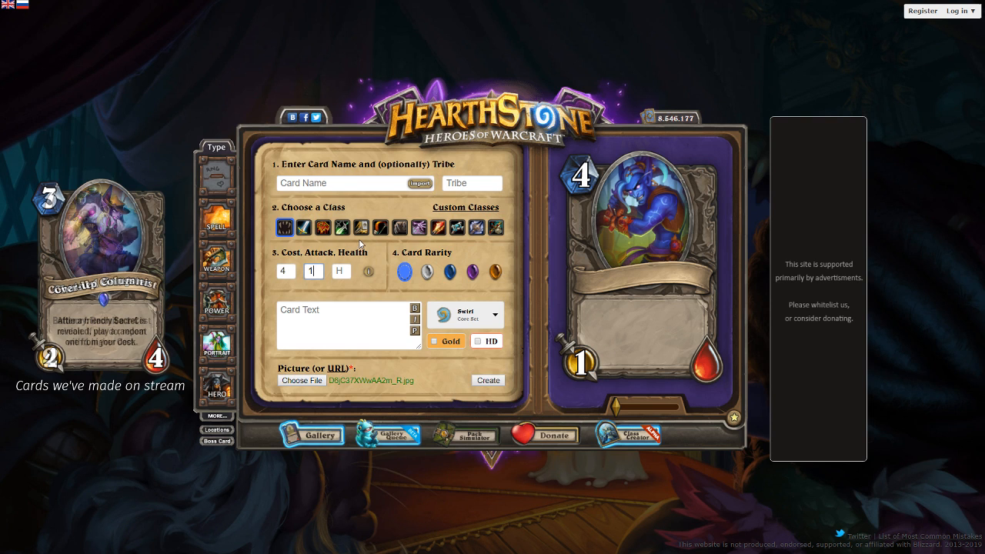
pyautogui.press('Tab')
pyautogui.write('5')
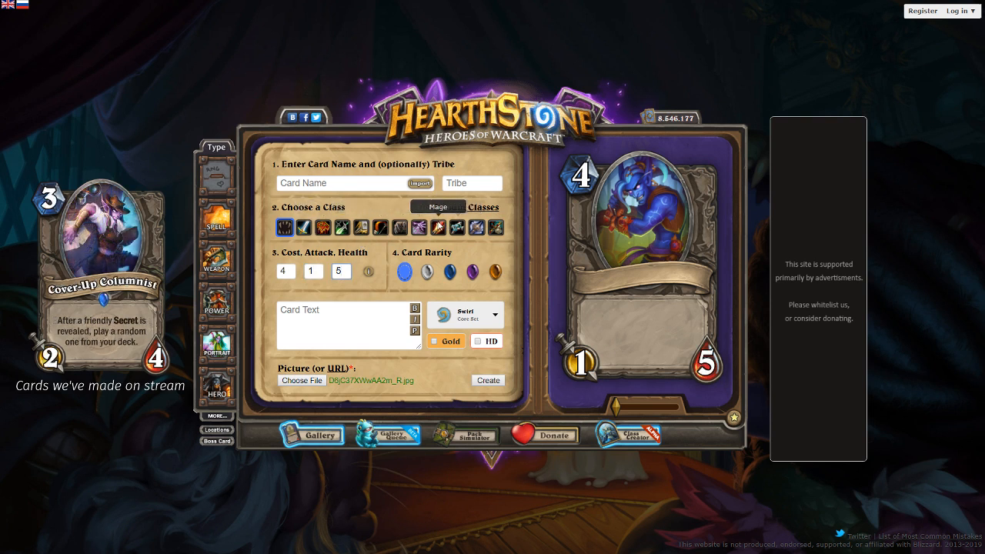
# - Assign the minion to the Priest class and reposition the blue troll artwork within the portrait frame
pyautogui.click(456, 227)
pyautogui.moveTo(693, 234); pyautogui.dragTo(688, 238)
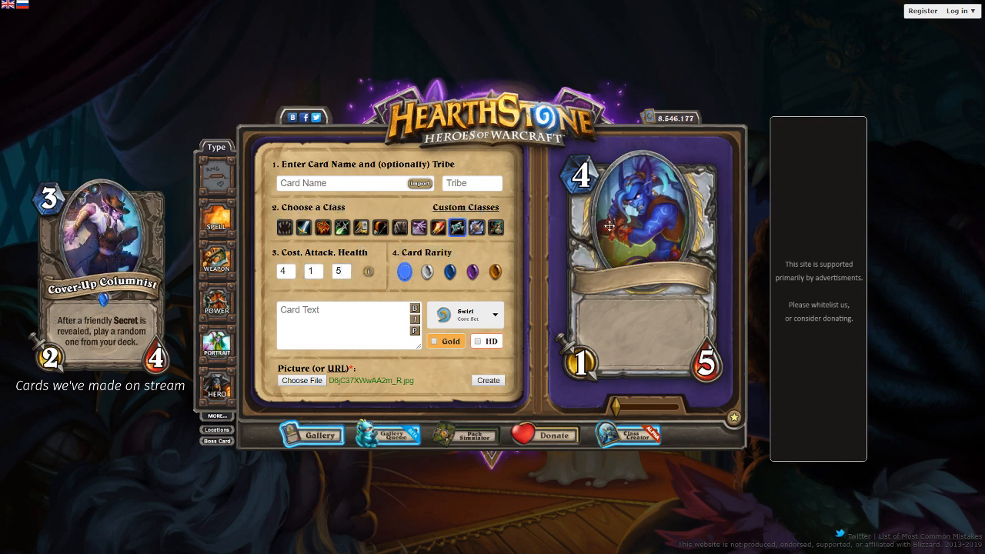
pyautogui.moveTo(627, 224); pyautogui.dragTo(642, 200)
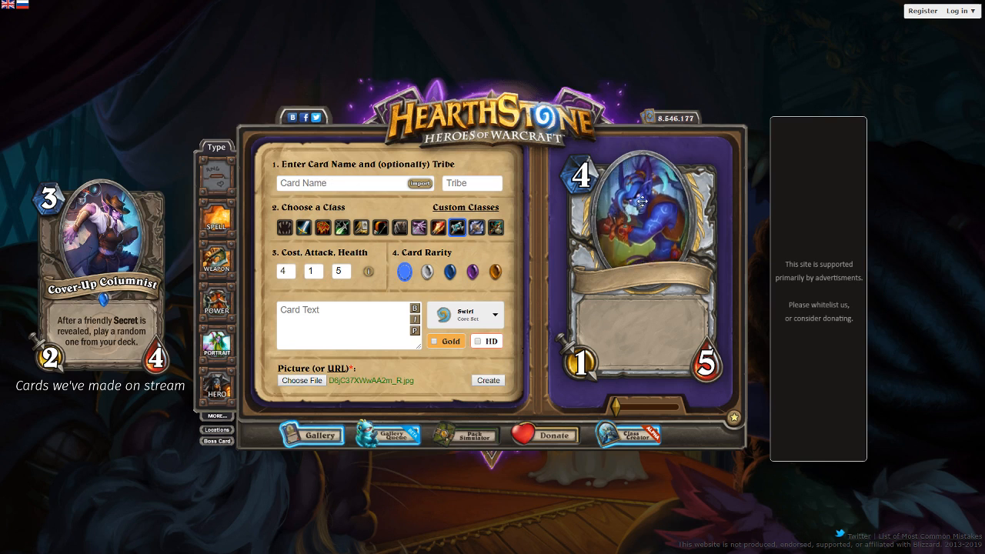
# - Enter "DAMAGE" as the minion's card text and preview it
pyautogui.click(334, 308)
pyautogui.write('DAMAGE')
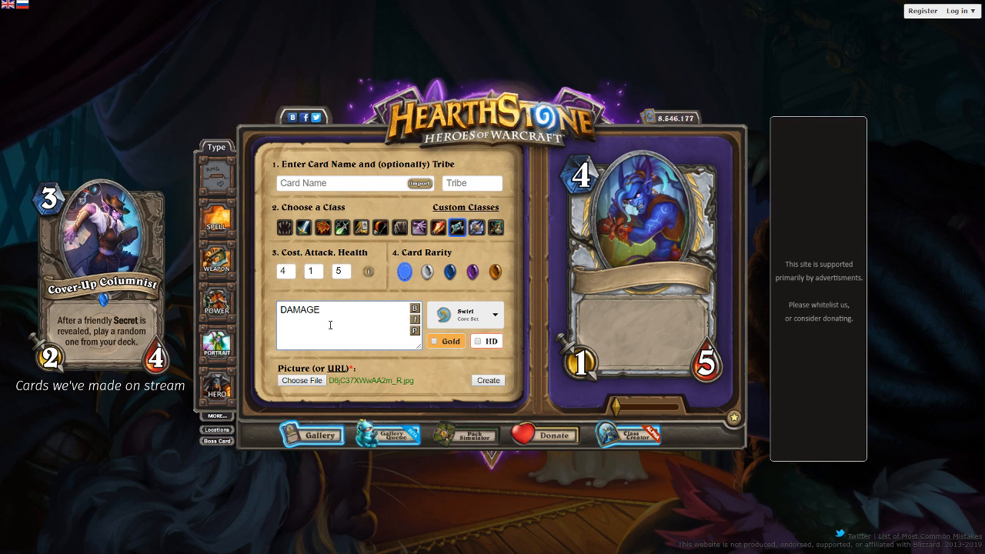
pyautogui.click(415, 331)
# - Replace the card text with "Your Healing deals double damage." and refresh the preview
pyautogui.moveTo(365, 325); pyautogui.dragTo(30, 297)
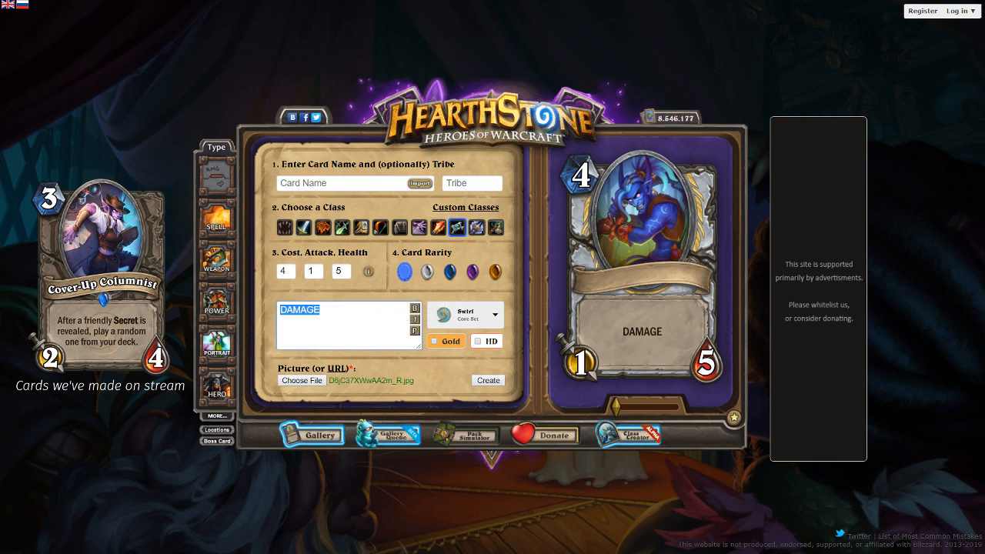
pyautogui.write('Your Healing the')
pyautogui.press('BackSpace')
pyautogui.press('BackSpace')
pyautogui.press('BackSpace')
pyautogui.write('deals double damage.')
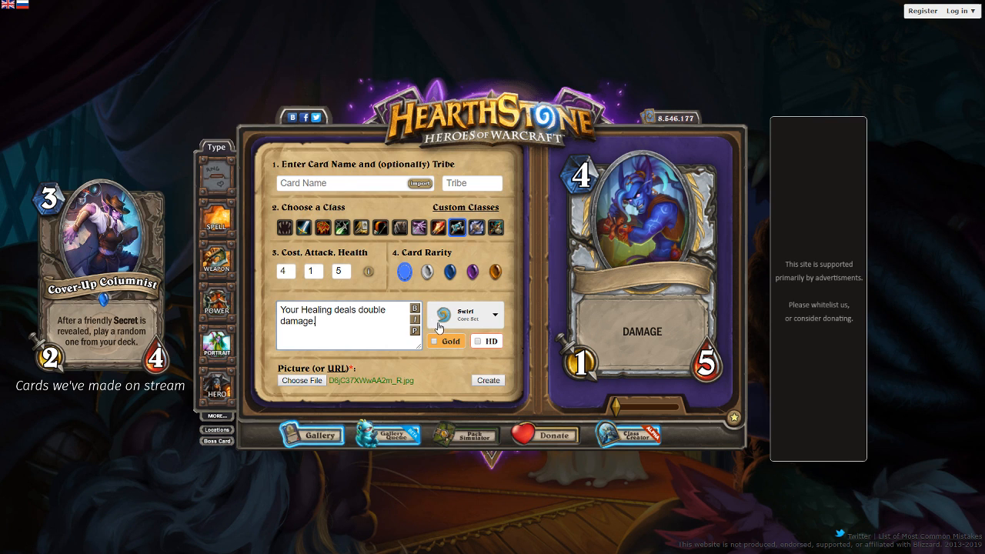
pyautogui.click(415, 331)
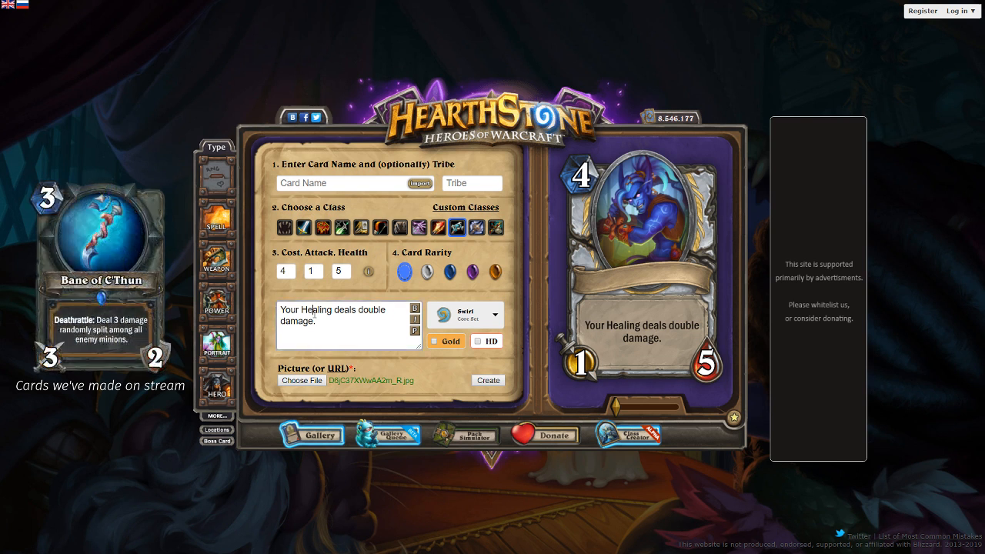
# - Replace the card text with "Double the damage and healing of your spells and Hero Power on minions." and refresh the preview
pyautogui.hotkey('ctrl', 'a')
pyautogui.write('Double the damage')
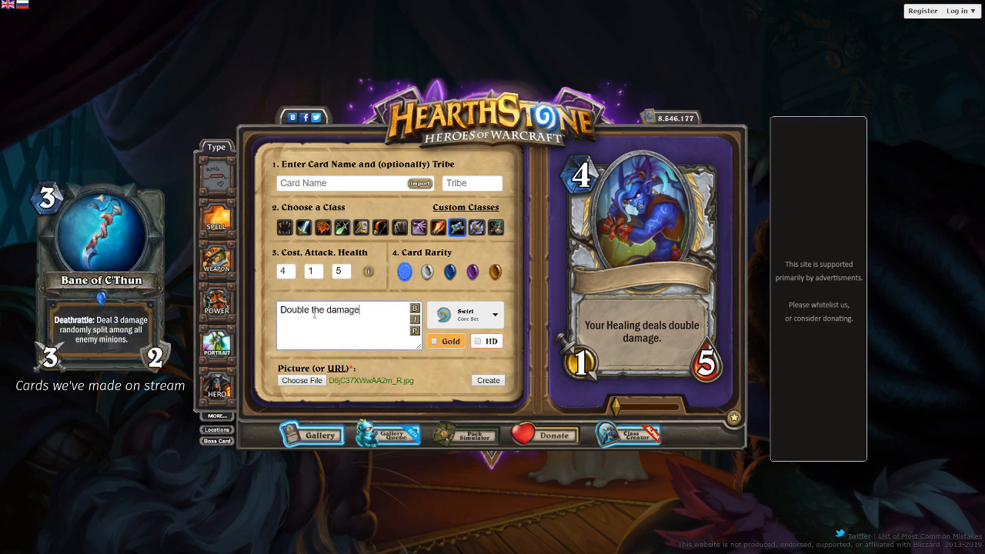
pyautogui.write(' and healing of your spells and Hero Power on')
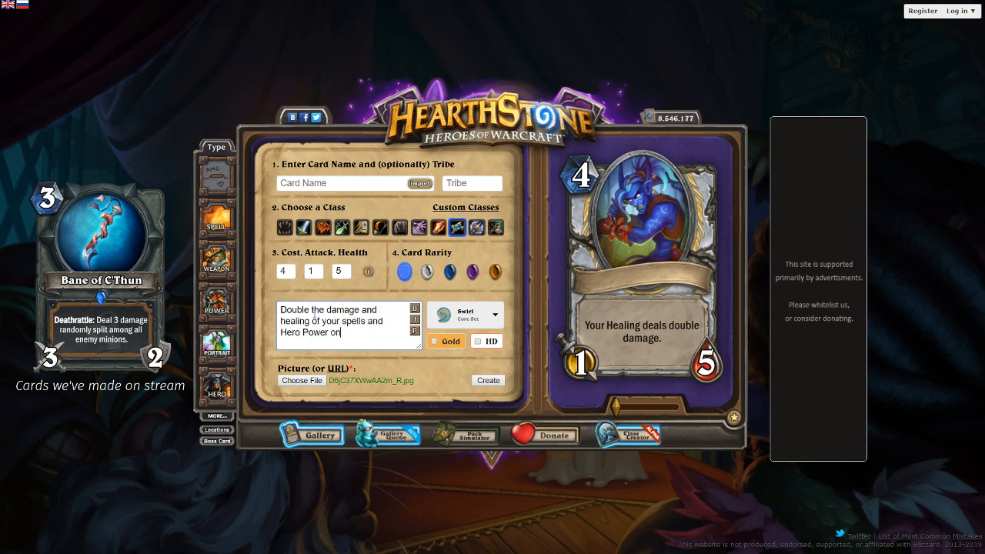
pyautogui.write(' minions.')
pyautogui.click(416, 331)
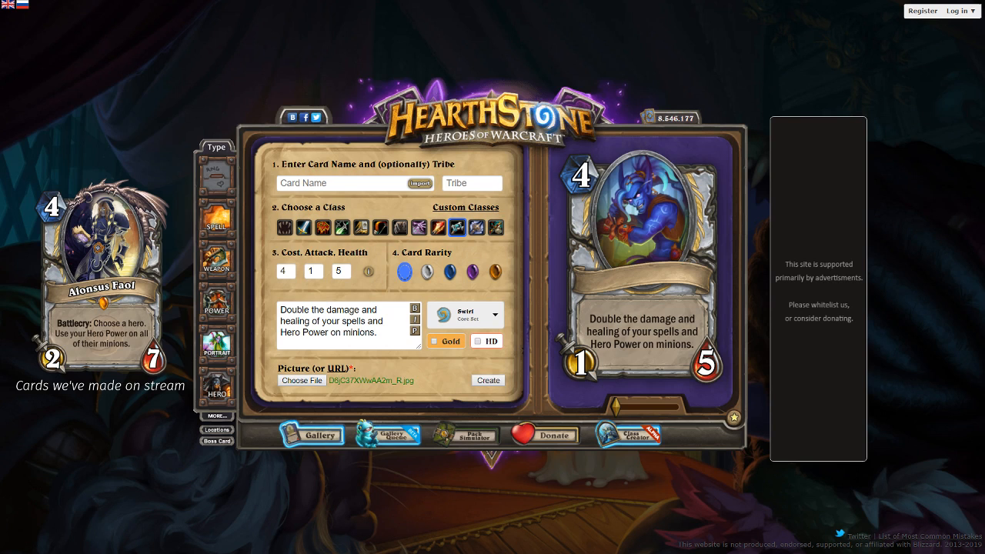
# - Set the Priest minion's rarity to Epic
pyautogui.click(472, 271)
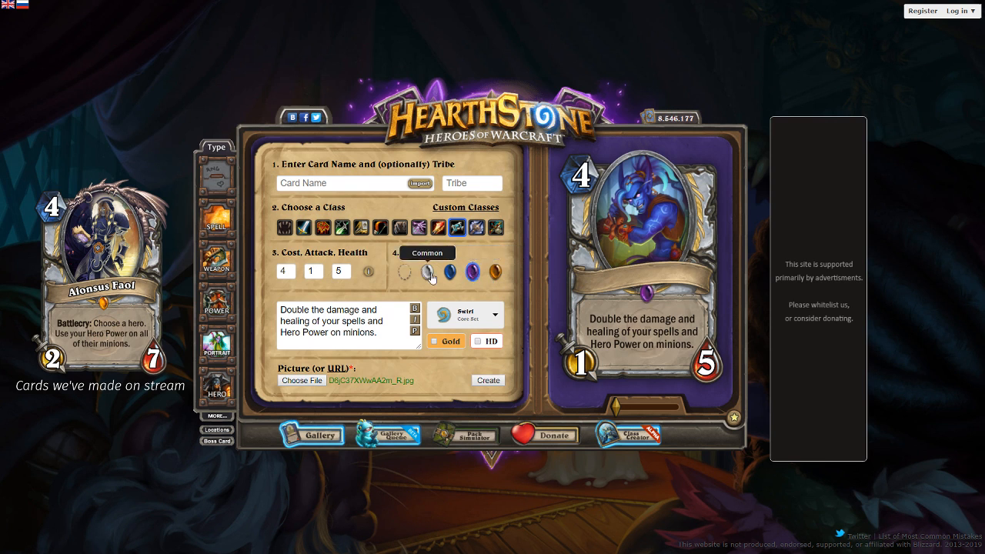
# - Try enlarged crops of the troll's face in the portrait frame and return the artwork to its smallest zoom
pyautogui.moveTo(621, 401); pyautogui.dragTo(637, 403)
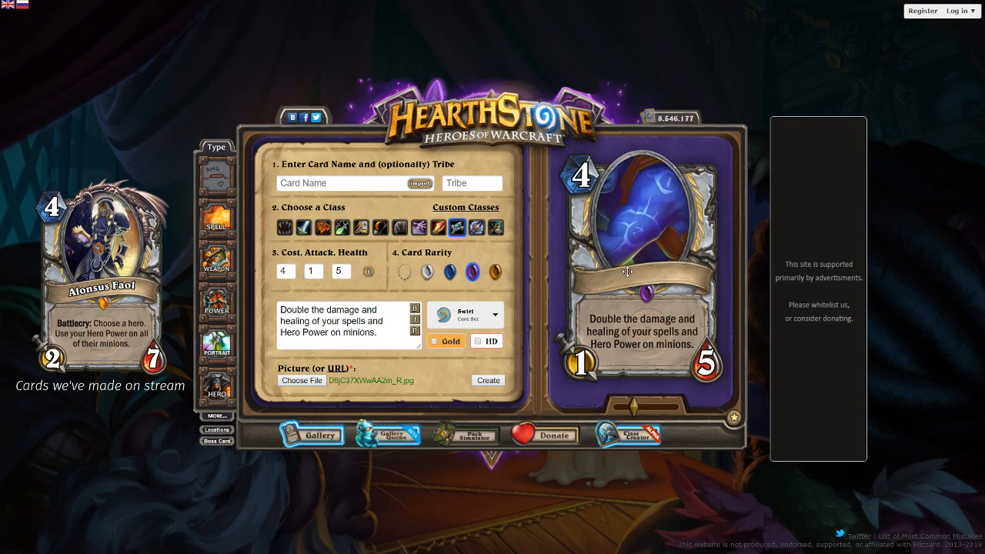
pyautogui.moveTo(620, 270); pyautogui.dragTo(683, 327)
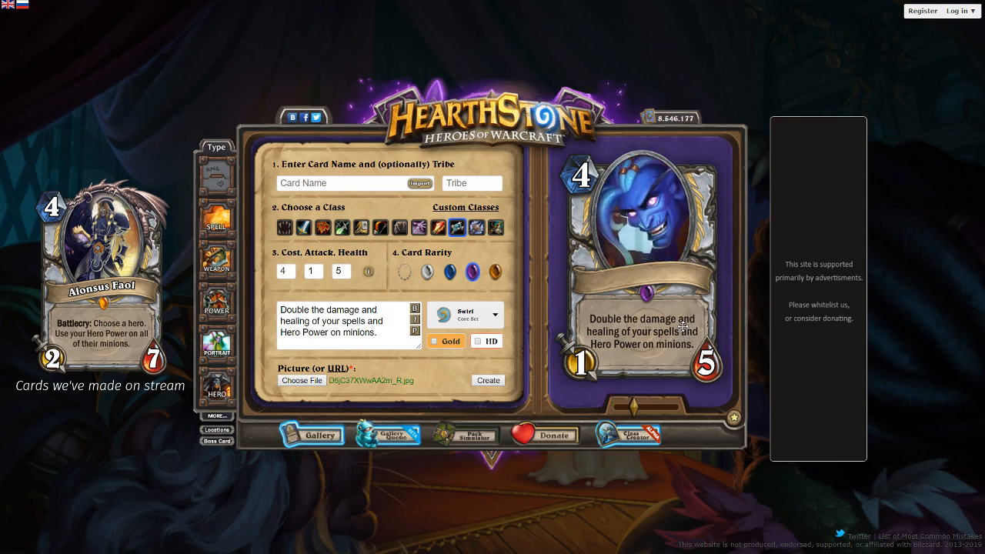
pyautogui.moveTo(637, 404); pyautogui.dragTo(683, 405)
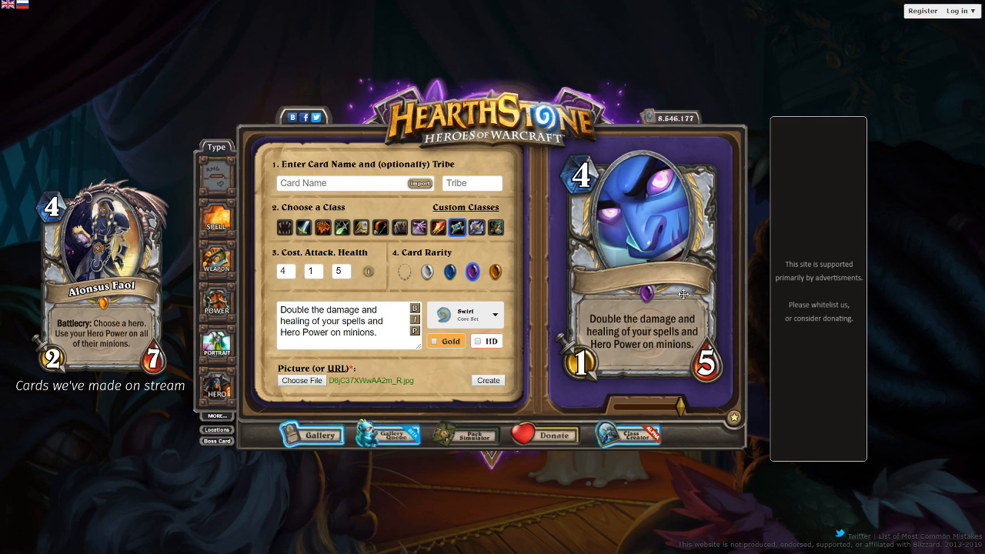
pyautogui.moveTo(683, 292); pyautogui.dragTo(637, 222)
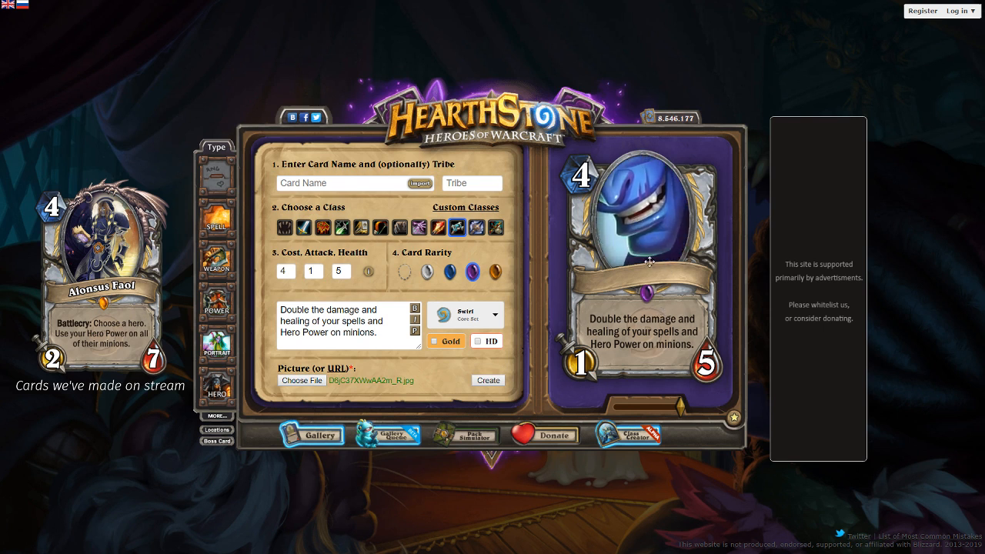
pyautogui.moveTo(680, 405); pyautogui.dragTo(615, 406)
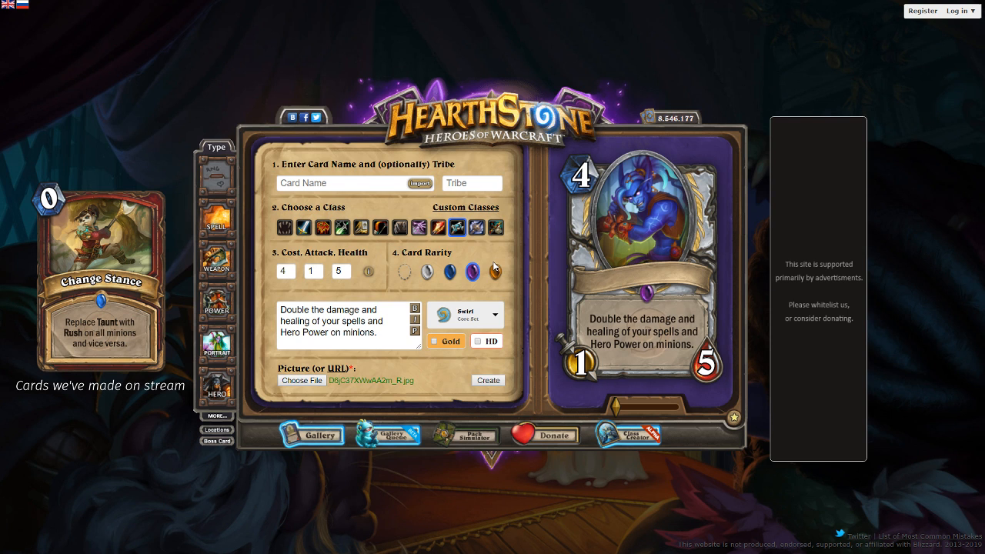
# - Name the card "Velen's Prophet" and refresh the text preview
pyautogui.click(379, 185)
pyautogui.write('Ve')
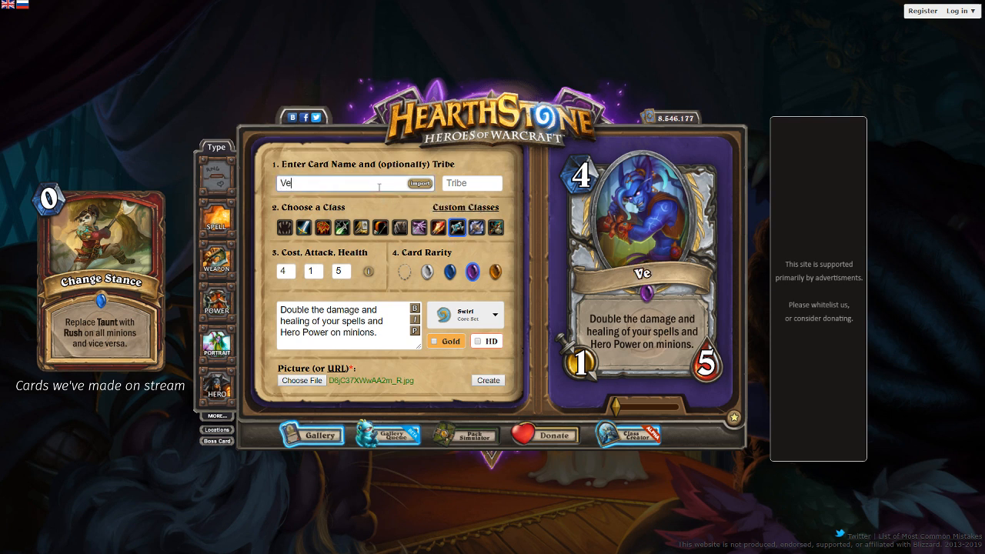
pyautogui.write("len's Prog")
pyautogui.press('BackSpace')
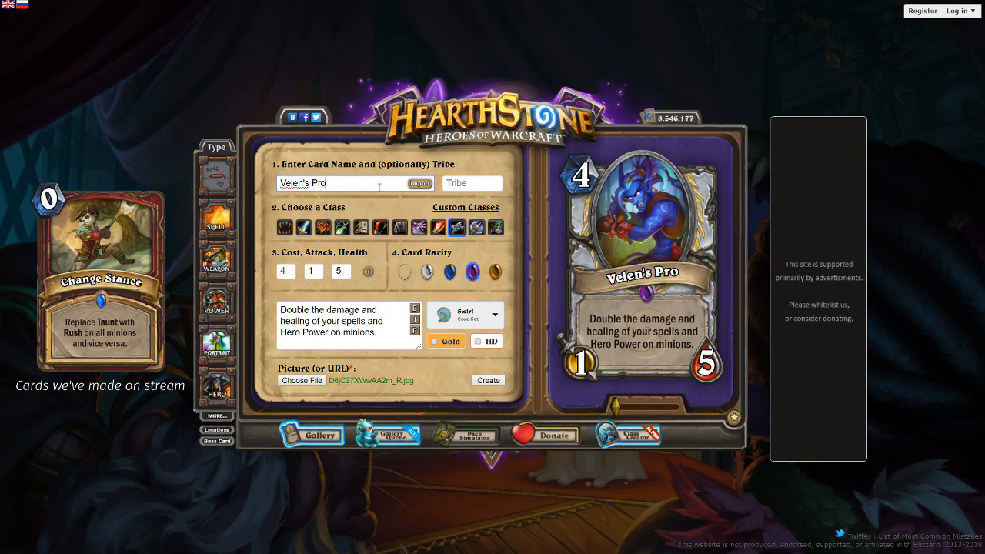
pyautogui.write('phet')
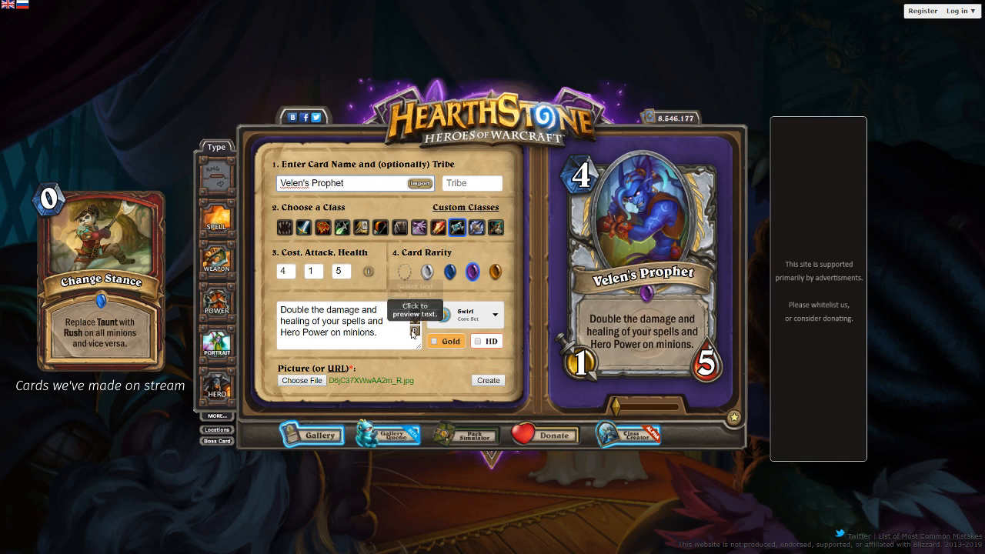
pyautogui.click(414, 334)
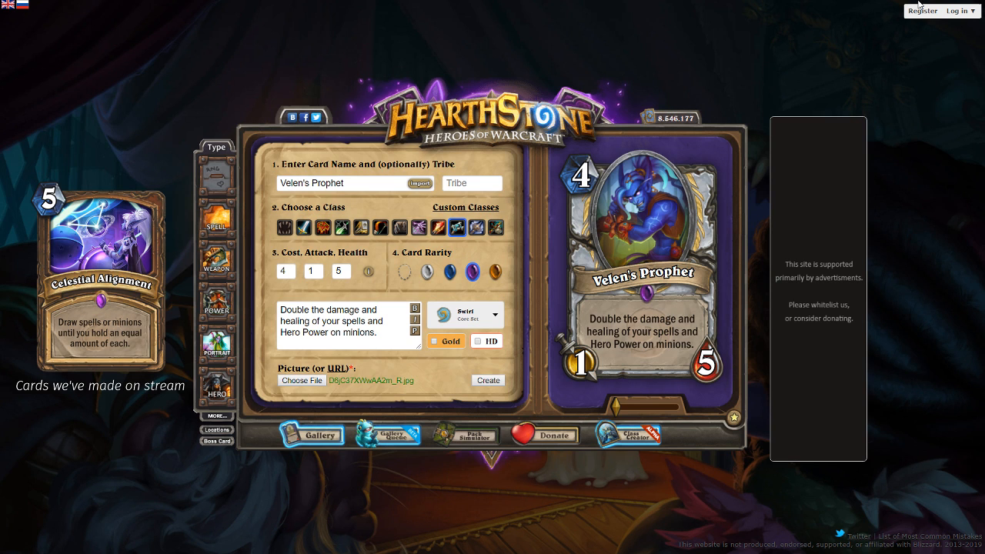
# - Try other Velen-themed names for the card, ending with "Convert of Velen"
pyautogui.doubleClick(340, 183)
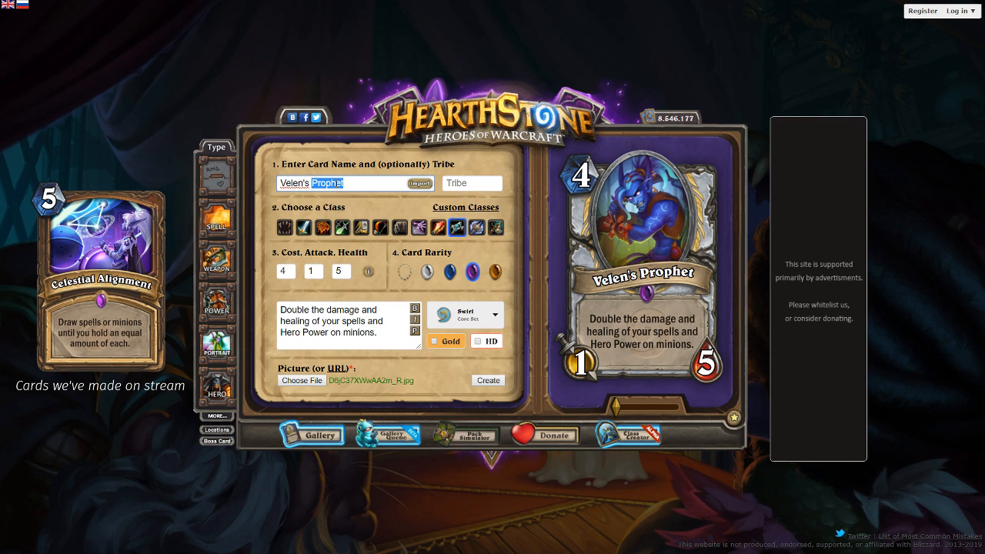
pyautogui.write('Opposer')
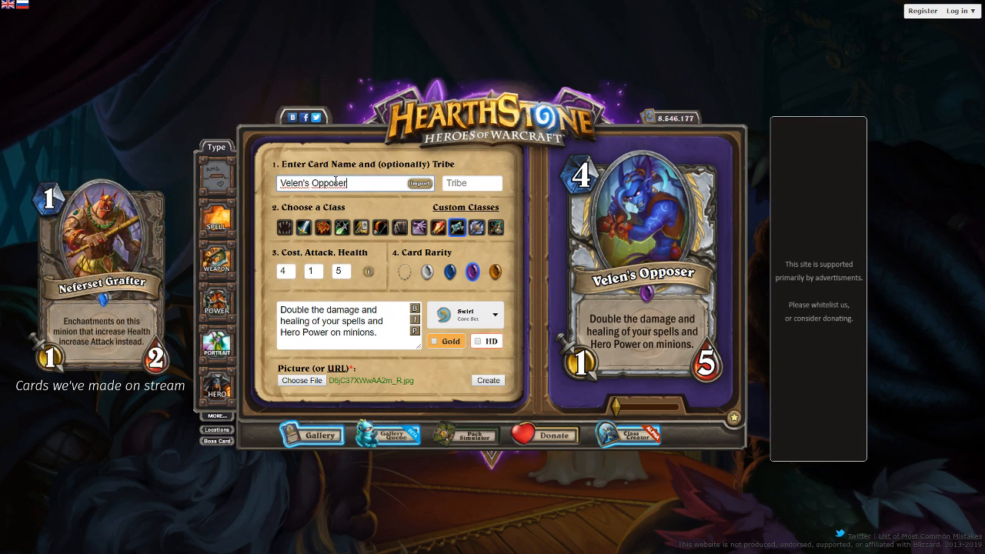
pyautogui.hotkey('ctrl', 'BackSpace')
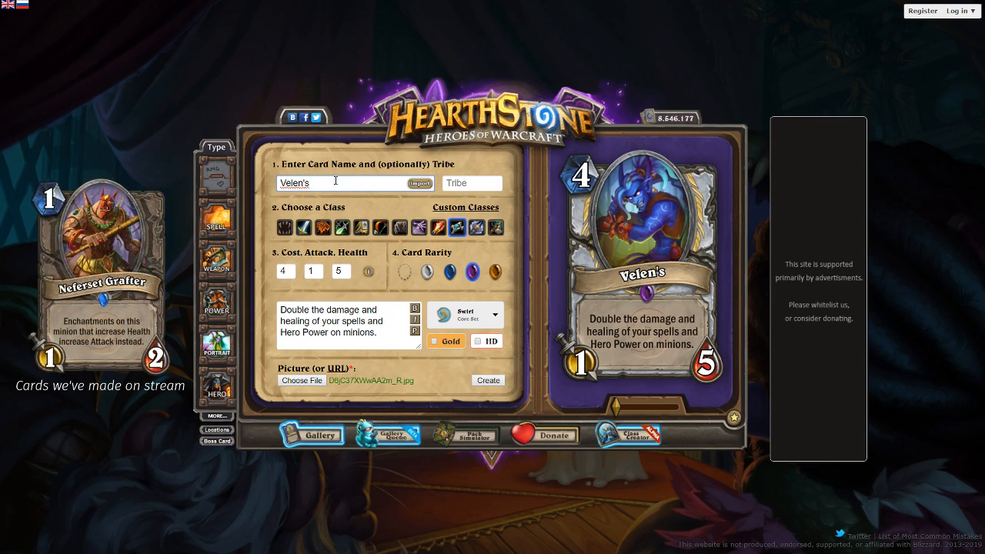
pyautogui.hotkey('shift', 'Home')
pyautogui.write('Conver')
pyautogui.hotkey('ctrl', 'BackSpace')
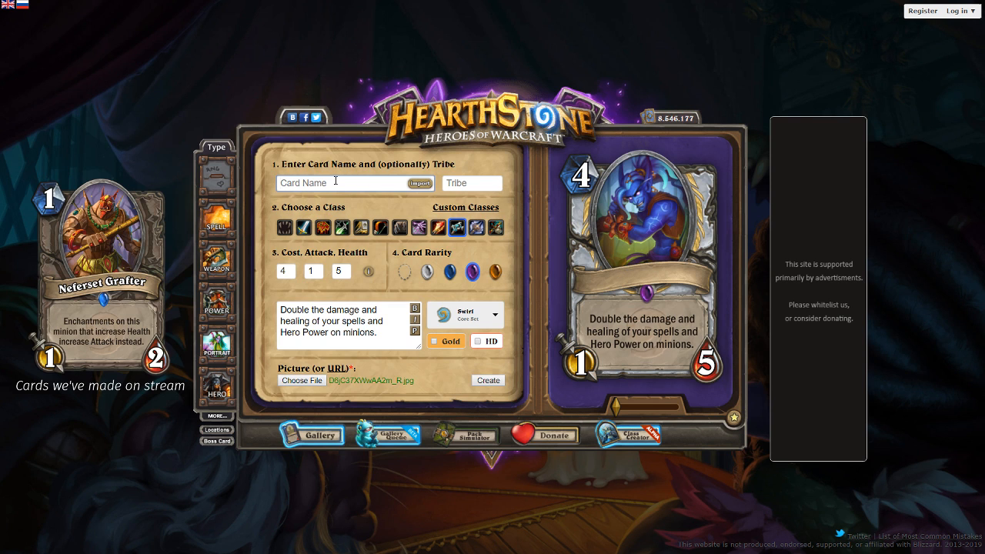
pyautogui.write('Convert of Velen')
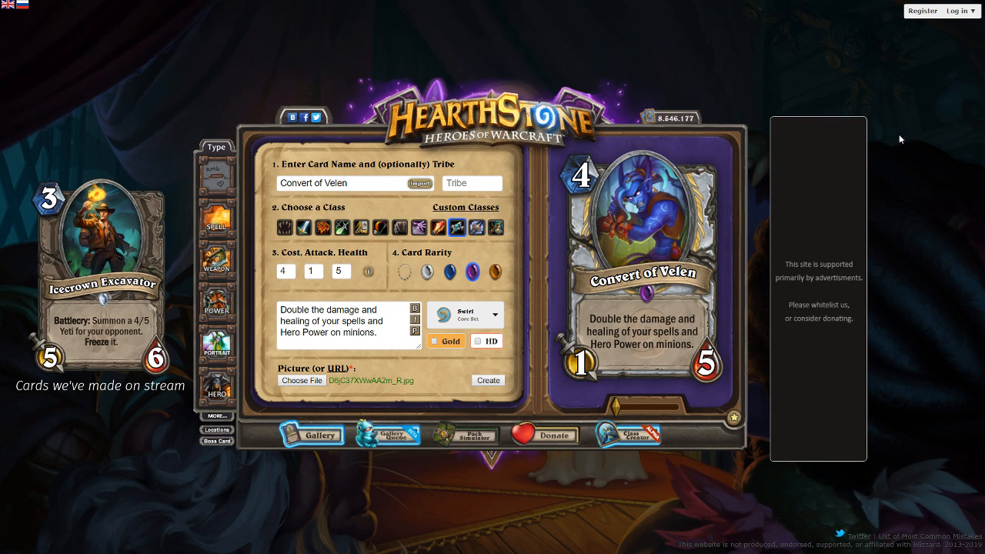
# - Rename the card as "Krokuun Convert"
pyautogui.tripleClick(368, 187)
pyautogui.write('Korkuun')
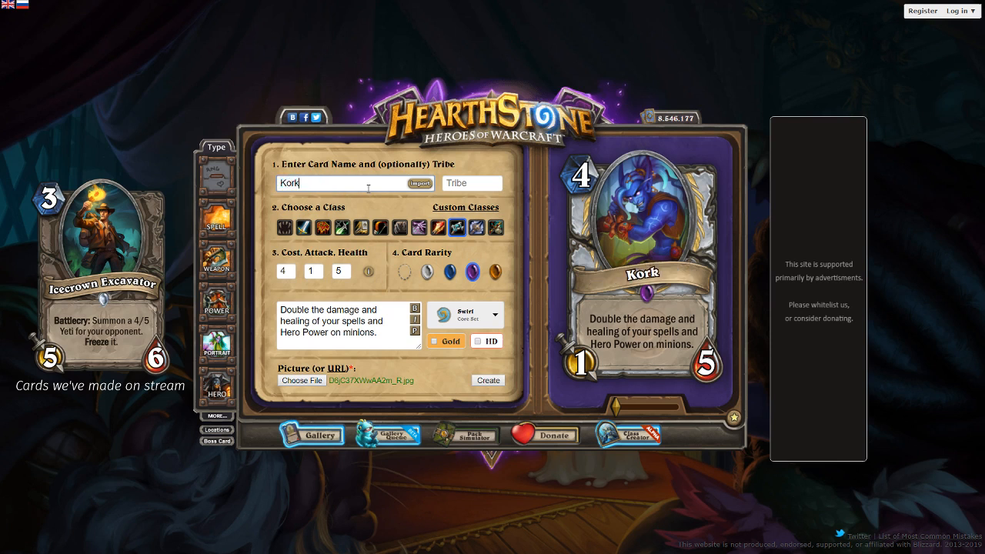
pyautogui.press('BackSpace')
pyautogui.press('BackSpace')
pyautogui.press('BackSpace')
pyautogui.press('BackSpace')
pyautogui.press('BackSpace')
pyautogui.press('BackSpace')
pyautogui.press('BackSpace')
pyautogui.write('Krokuuu')
pyautogui.press('BackSpace')
pyautogui.write('n Convert')
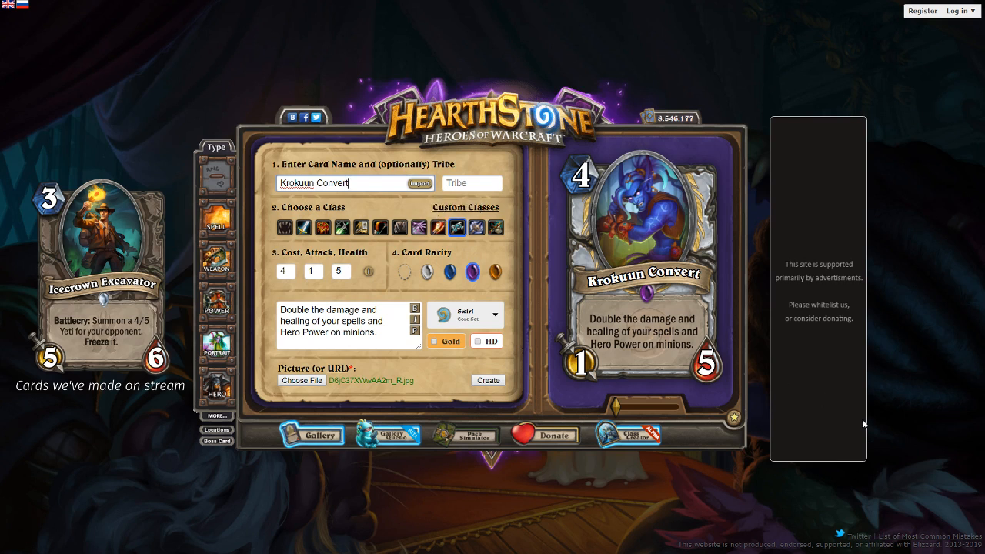
# - Set the minion's tribe to Demon and refresh the card text preview
pyautogui.click(481, 183)
pyautogui.write('Demon')
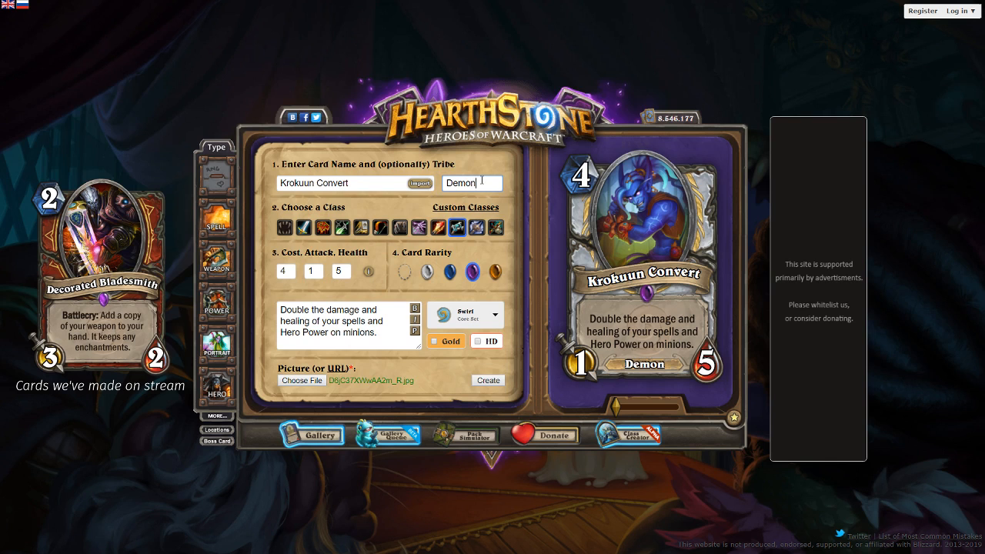
pyautogui.click(413, 331)
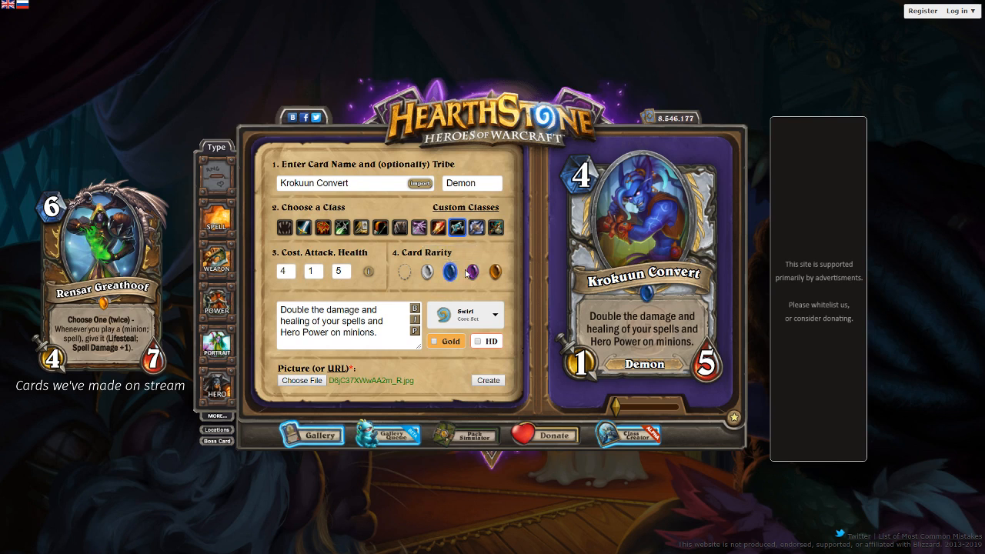
# - Generate the finished card, save its image as "krokuun convert.png" and dismiss the download notice
pyautogui.click(488, 380)
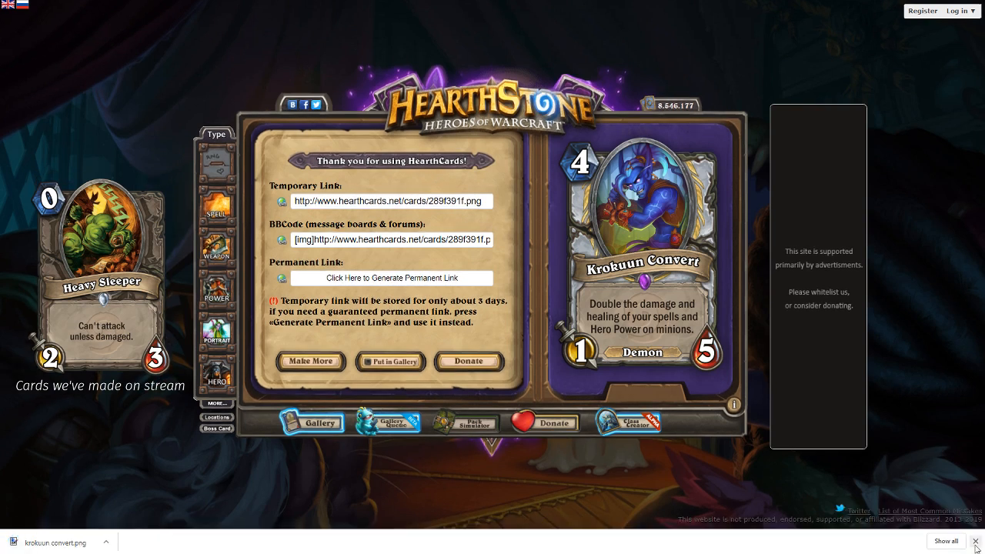
pyautogui.click(975, 542)
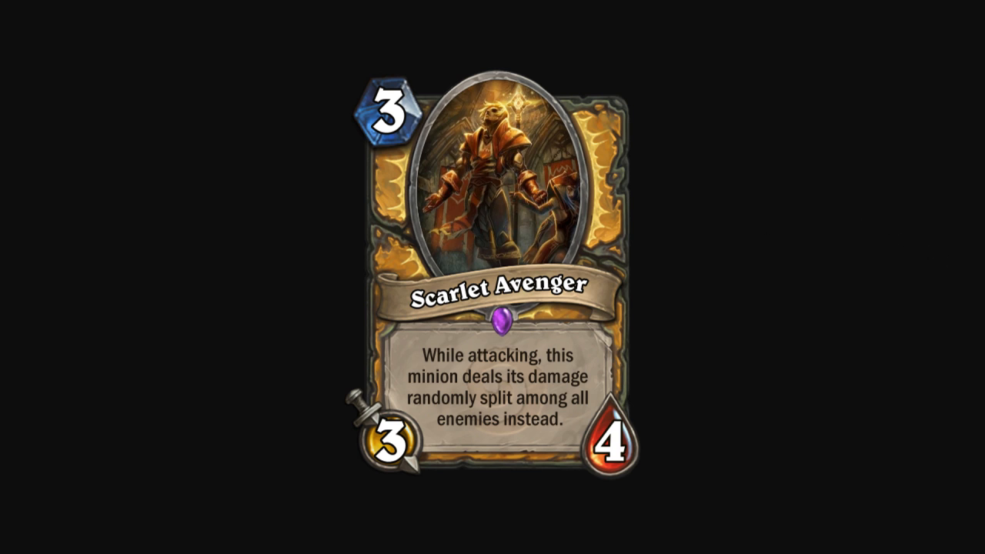
# - View the finished card images one after another, advancing from Scarlet Avenger to the following card
pyautogui.press('Right')
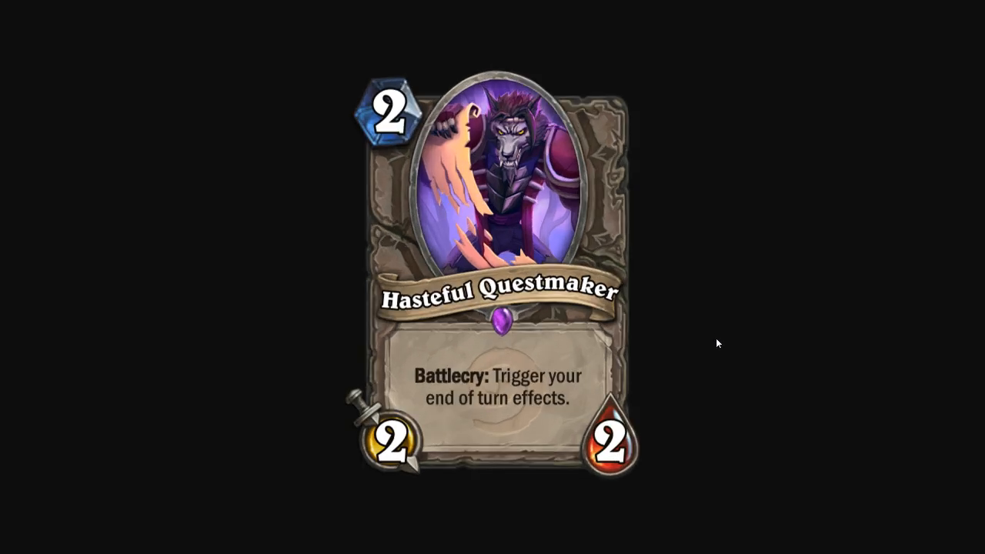